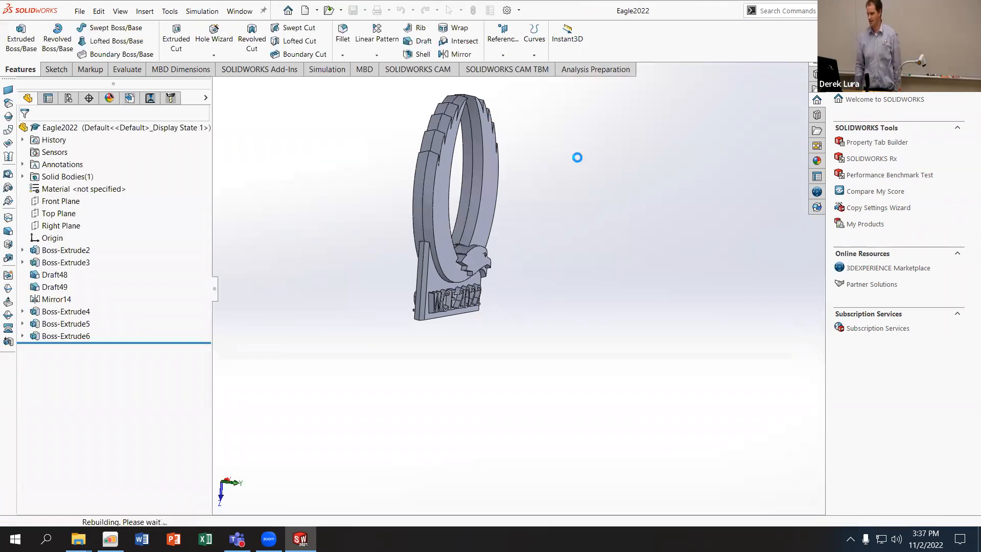
Step: Roll the feature history back to just after Mirror14, focusing on the joint between the wing and the eagle's head
mouse_move(526, 238)
middle_mouse_down()
mouse_move(519, 258)
mouse_move(510, 248)
middle_mouse_up()
scroll(510, 247, "down", 9)
scroll(506, 416, "down", 6)
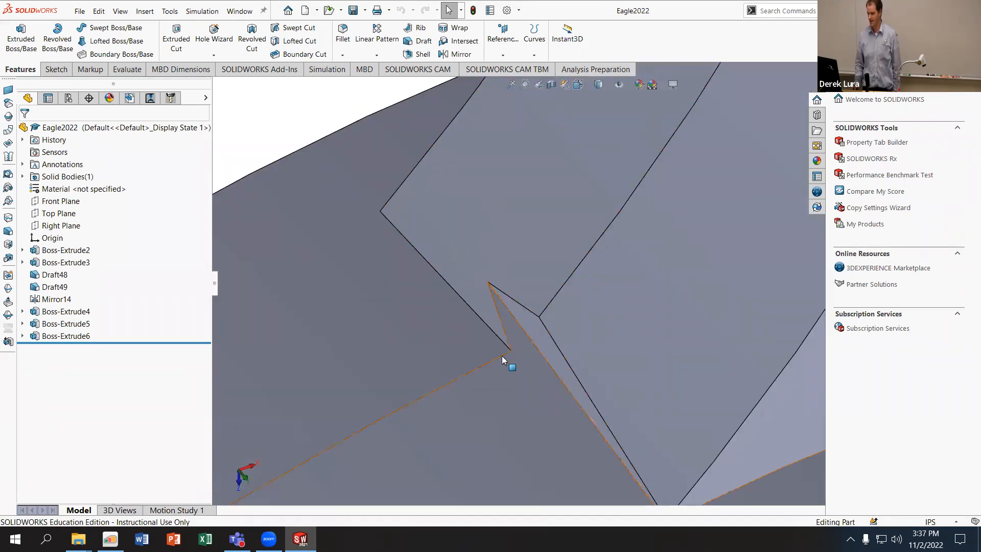
mouse_move(148, 298)
left_mouse_down()
mouse_move(141, 294)
mouse_move(141, 305)
left_mouse_up()
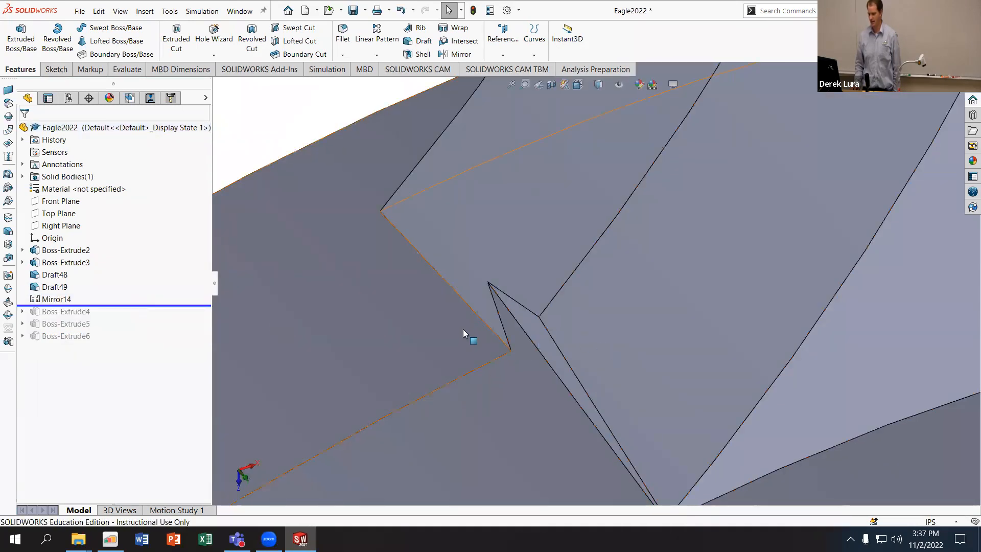
Step: Roll the feature history back to just after Draft49 and inspect the joint between the wing and the head
scroll(556, 328, "up", 10)
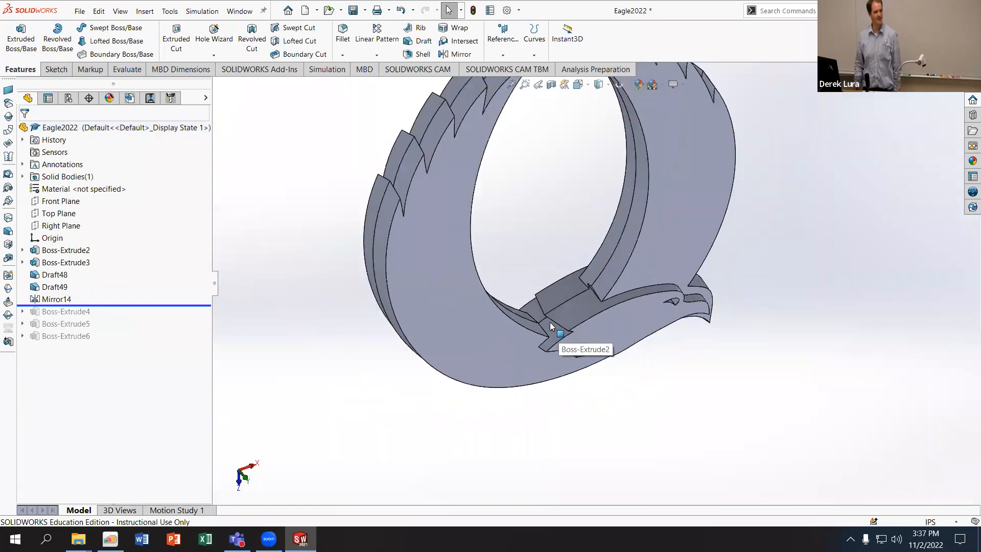
scroll(567, 273, "up", 3)
scroll(564, 243, "down", 3)
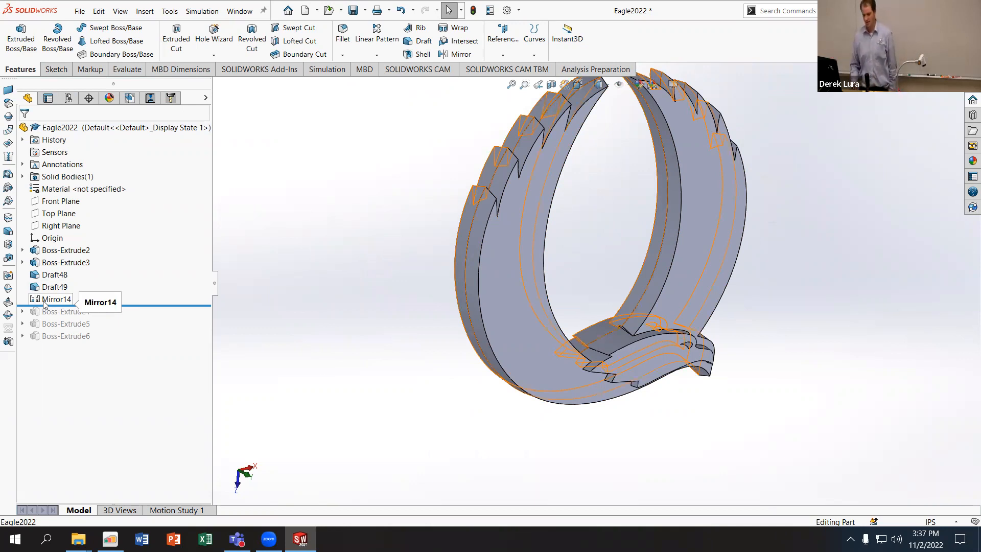
left_click_drag(106, 303, 102, 292)
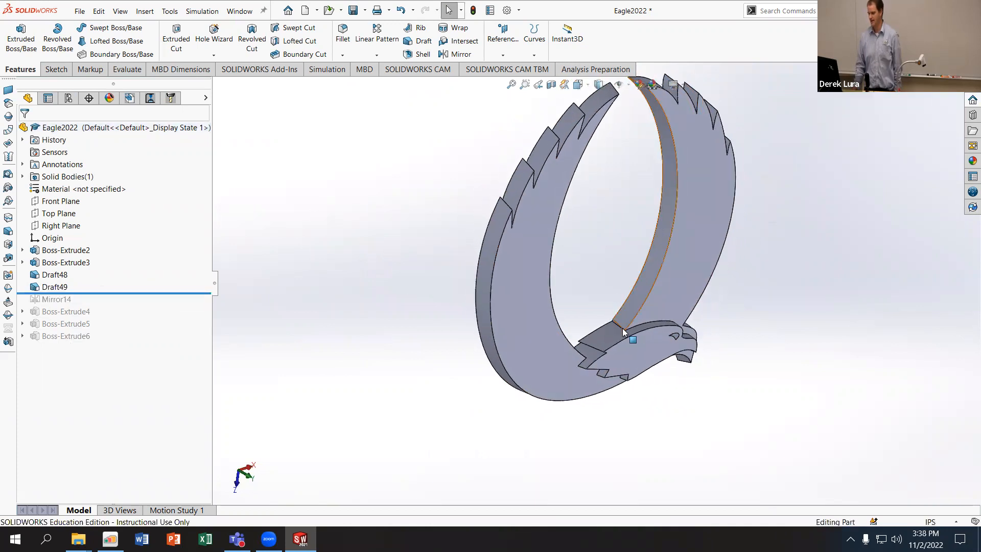
scroll(625, 332, "down", 6)
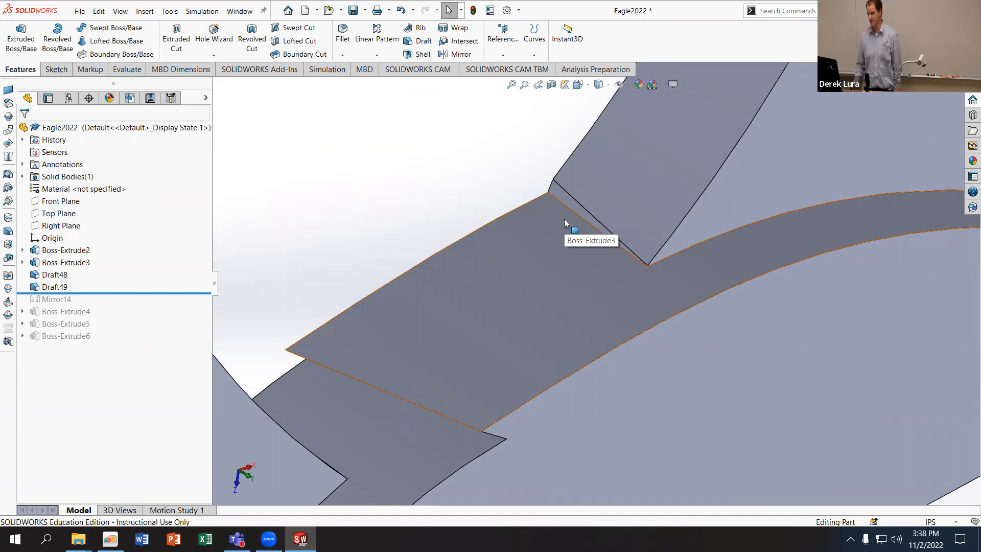
middle_click_drag(530, 226, 502, 225)
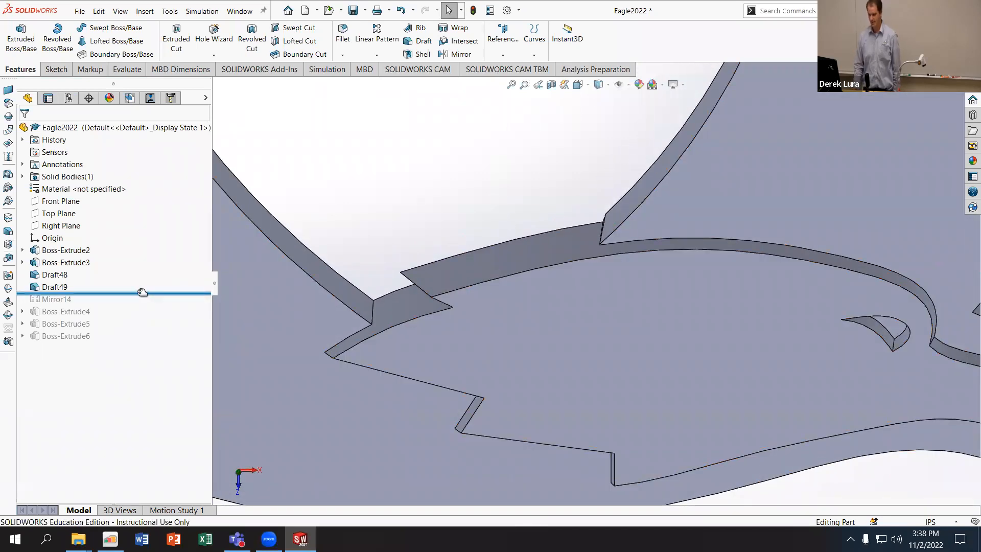
Step: Mirror the Draft49 solid body about the Top Plane, with solids merged
left_click(449, 54)
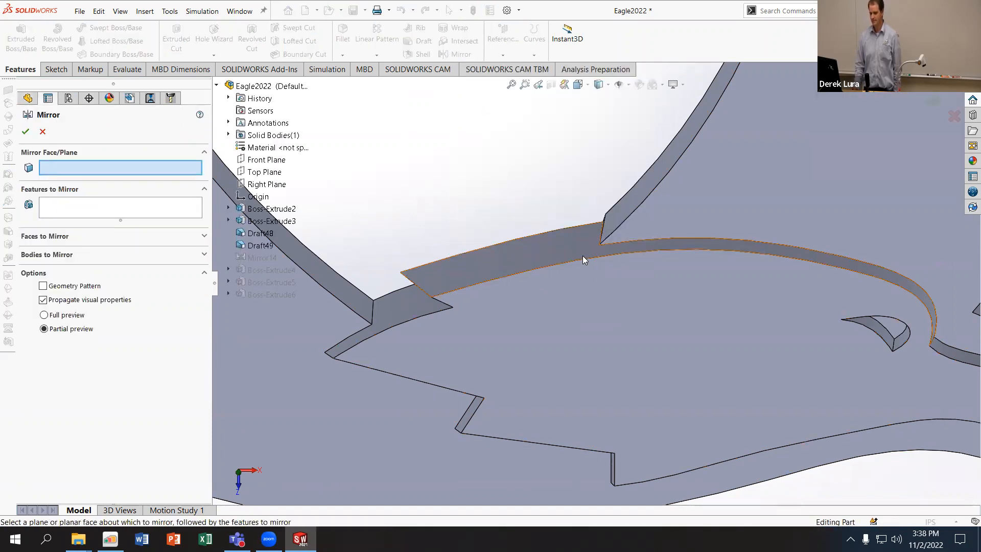
scroll(582, 256, "down", 5)
middle_click_drag(586, 244, 429, 266)
scroll(591, 237, "up", 3)
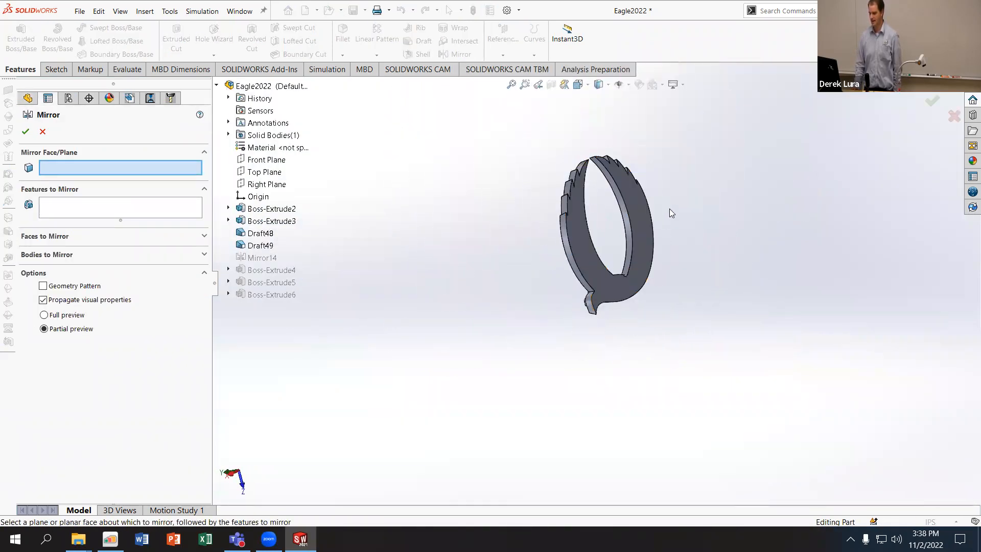
scroll(670, 204, "down", 4)
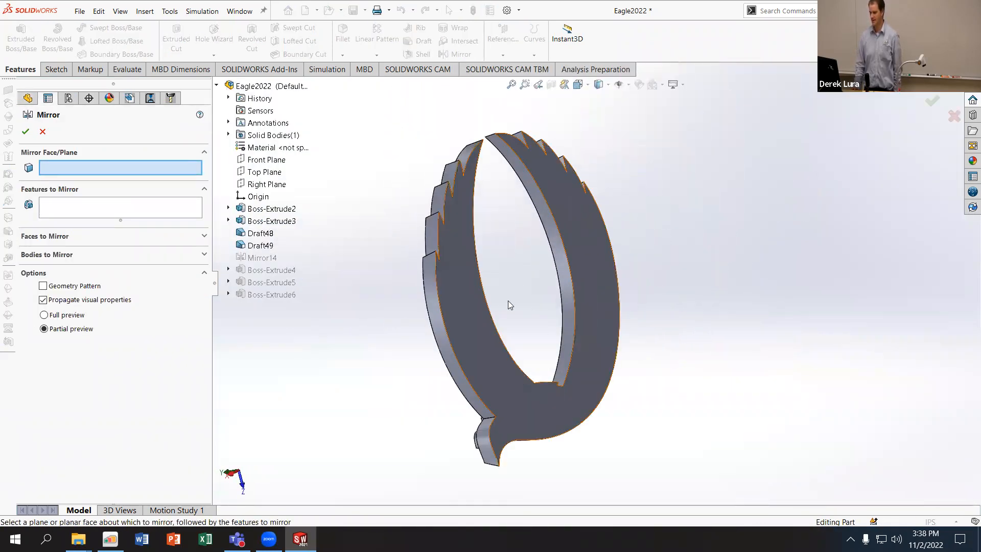
left_click(50, 254)
left_click(228, 135)
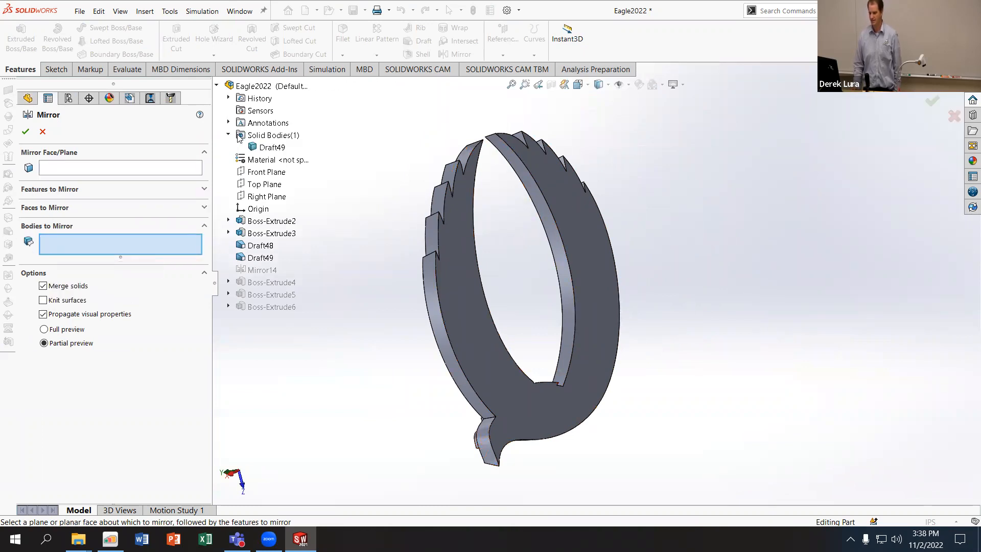
left_click(270, 147)
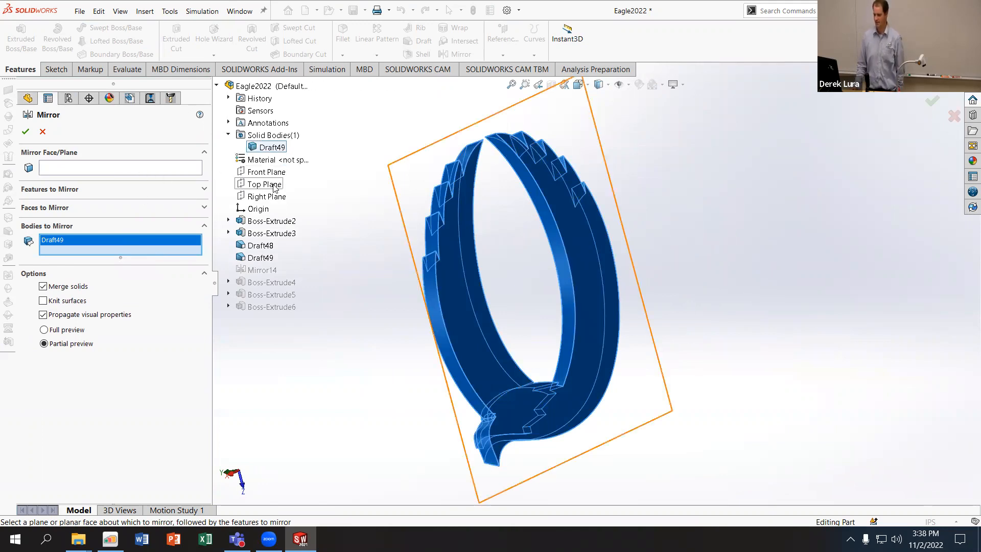
left_click(151, 169)
left_click(271, 185)
middle_click_drag(414, 261, 580, 301)
left_click(25, 132)
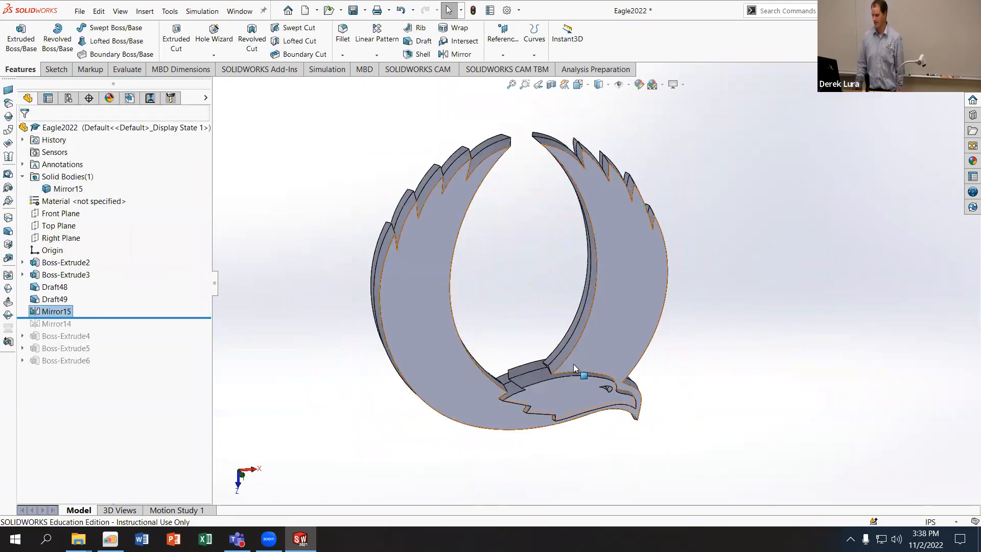
Step: Suppress Mirror15 and roll the history forward past Mirror14 to compare the wing joint
scroll(520, 327, "down", 6)
scroll(520, 327, "down", 3)
middle_click_drag(509, 291, 510, 287)
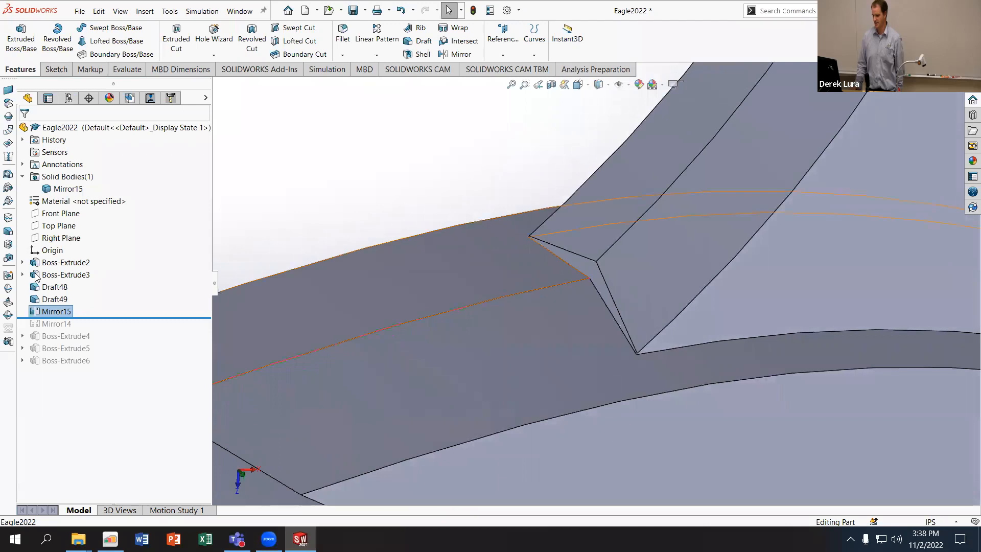
right_click(57, 314)
left_click(84, 273)
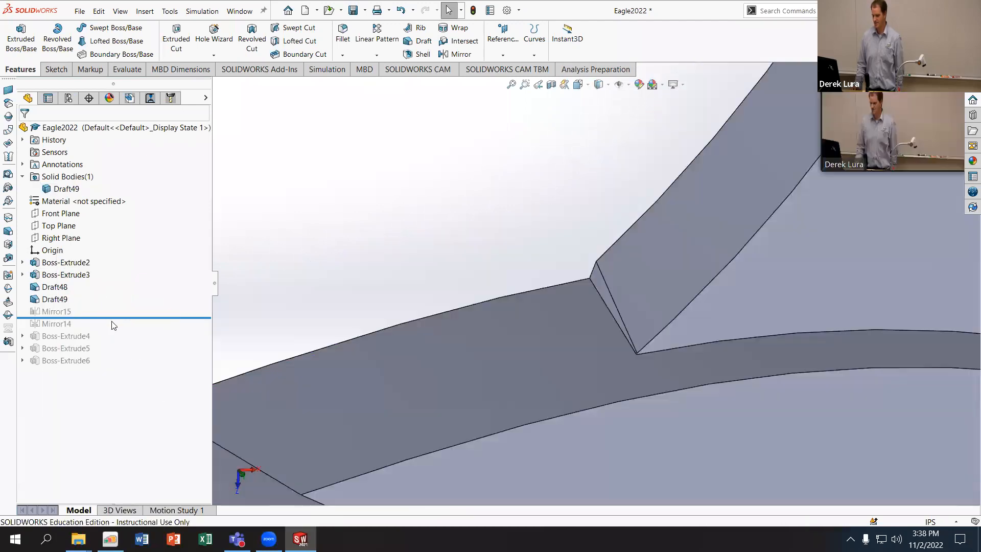
left_click_drag(114, 317, 106, 329)
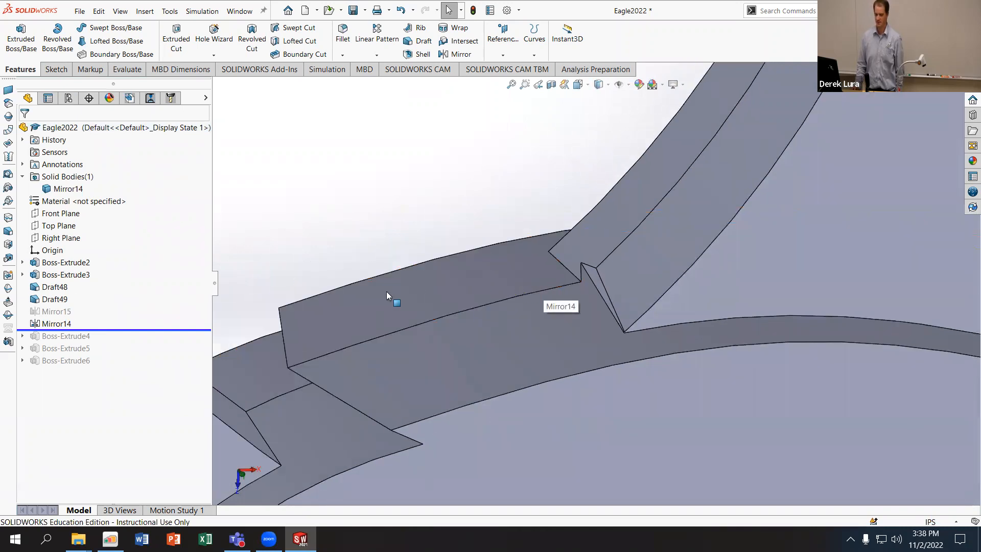
mouse_move(409, 266)
middle_mouse_down()
mouse_move(397, 278)
mouse_move(404, 268)
middle_mouse_up()
Step: Suppress Mirror14 and unsuppress Mirror15 so the body mirror replaces it
right_click(56, 323)
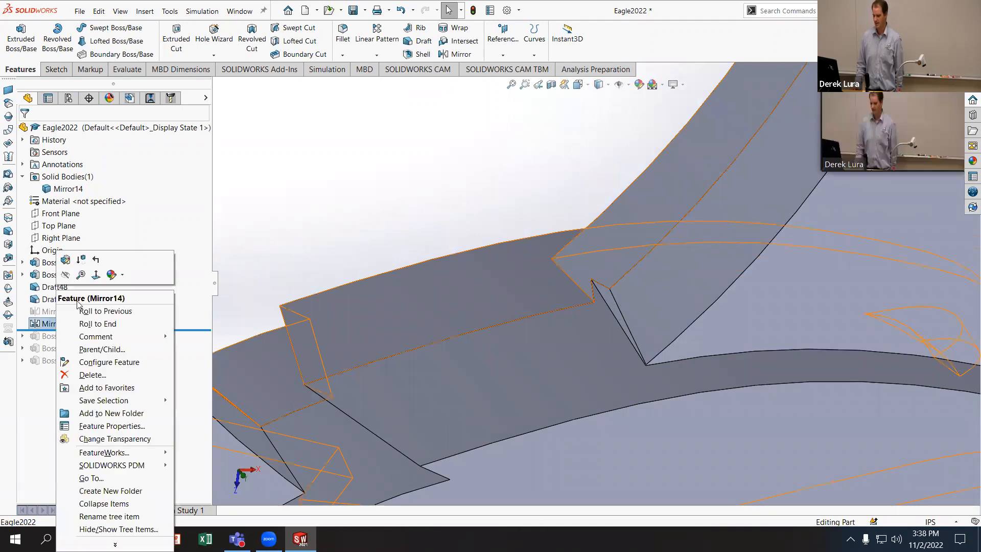
left_click(82, 260)
right_click(53, 311)
left_click(82, 261)
scroll(566, 381, "up", 5)
middle_click_drag(565, 380, 550, 213)
scroll(568, 385, "up", 3)
scroll(550, 213, "down", 3)
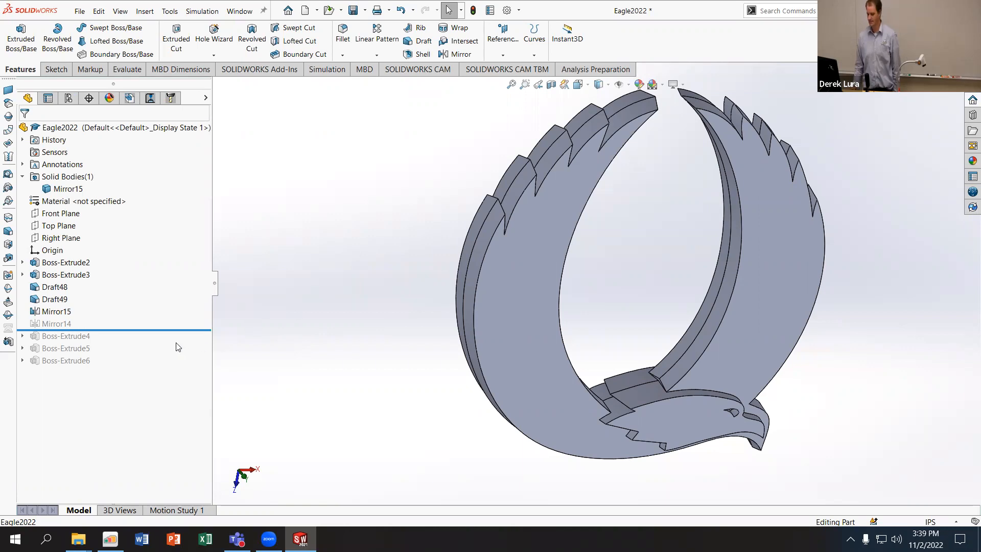
Step: Roll the history to the end and unsuppress Boss-Extrude4, continuing past the rebuild error
left_click_drag(175, 328, 167, 377)
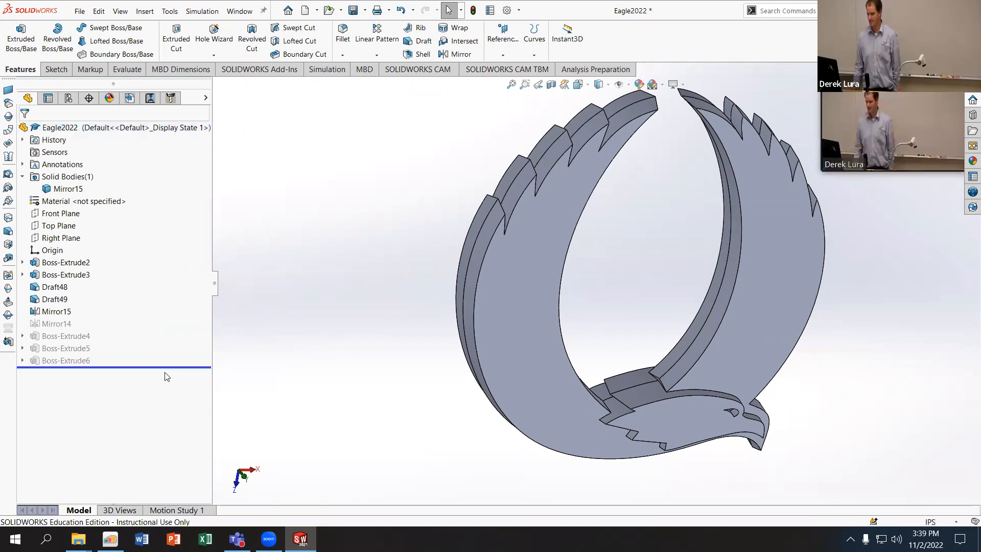
right_click(60, 337)
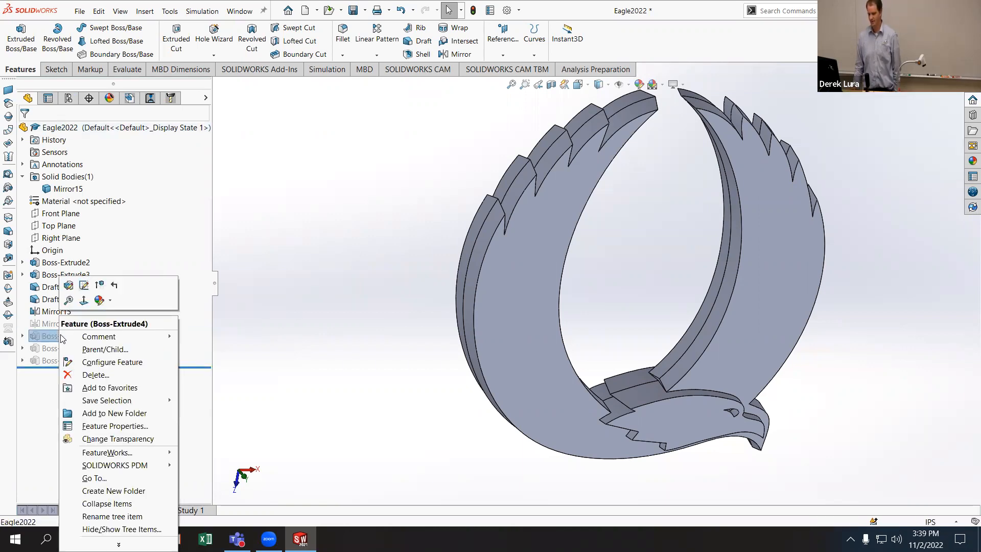
left_click(102, 286)
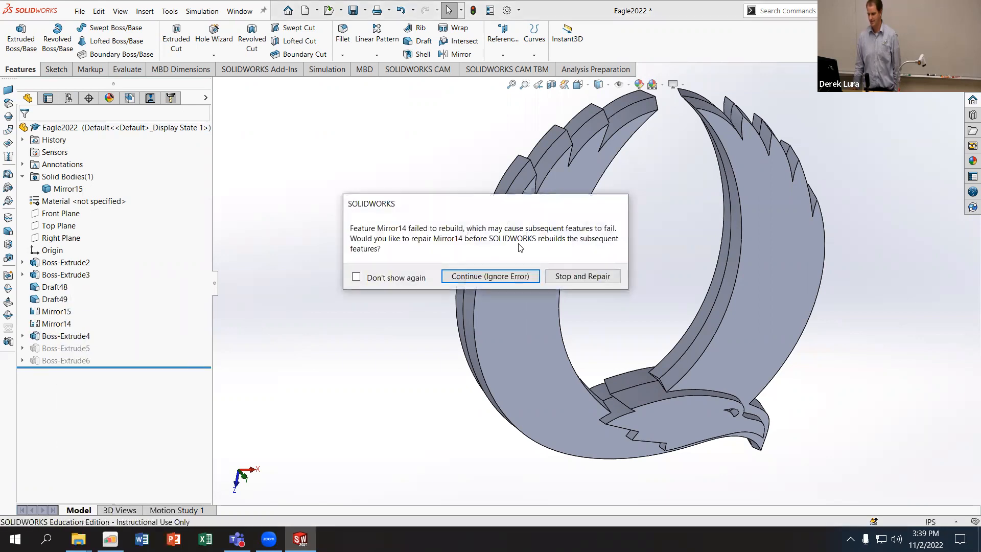
left_click(474, 276)
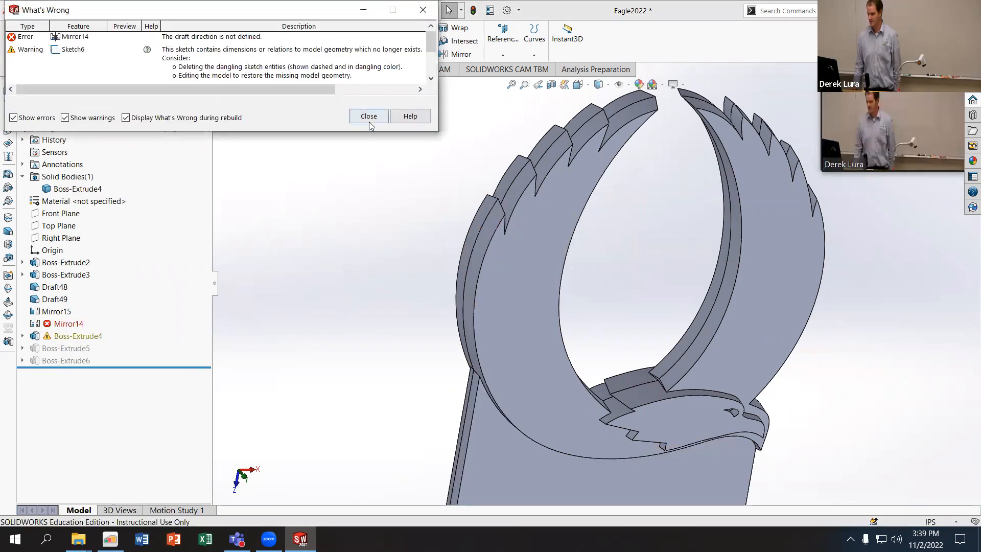
left_click(369, 116)
scroll(541, 348, "up", 2)
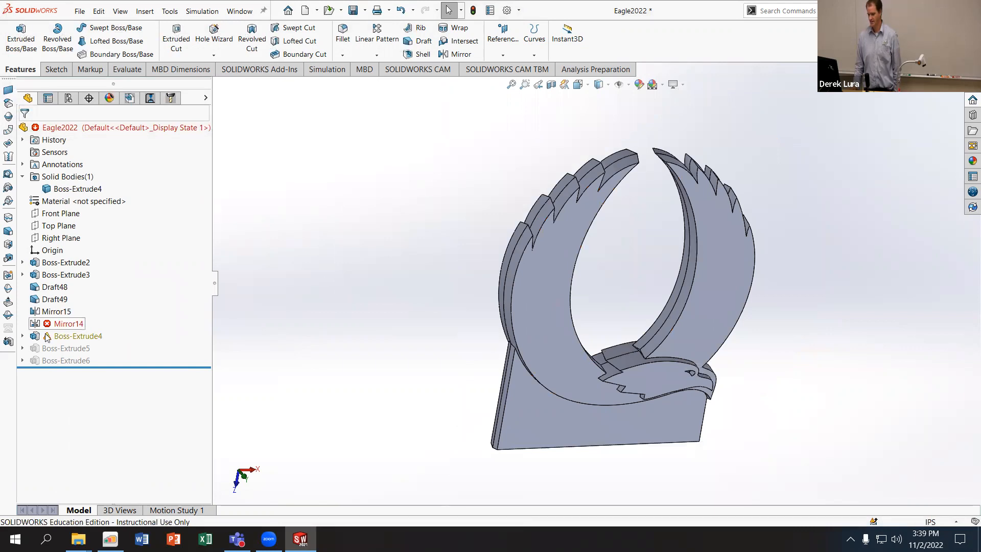
Step: Undo the unsuppression of Boss-Extrude4 and the roll to the end of the history
right_click(55, 348)
left_click(36, 327)
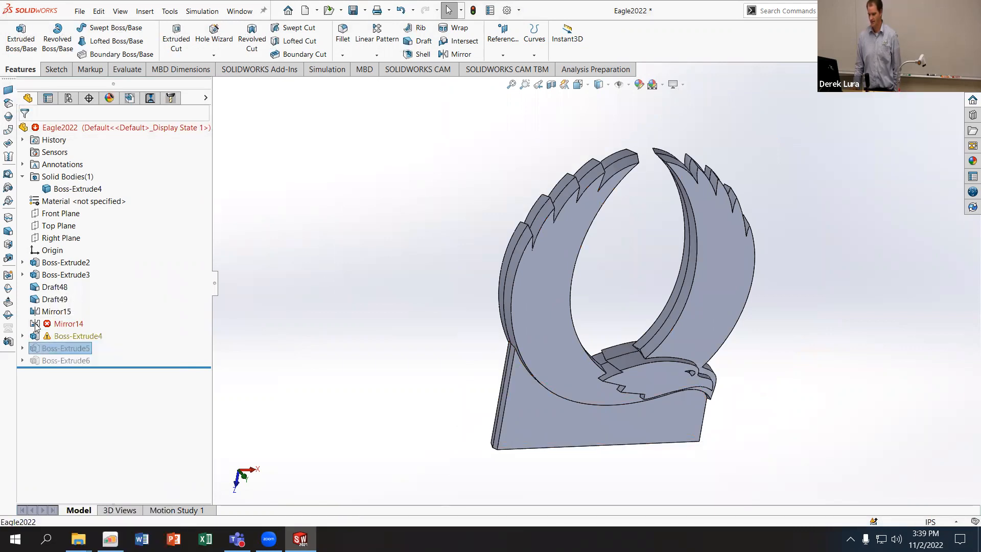
left_click(36, 324)
left_click(260, 341)
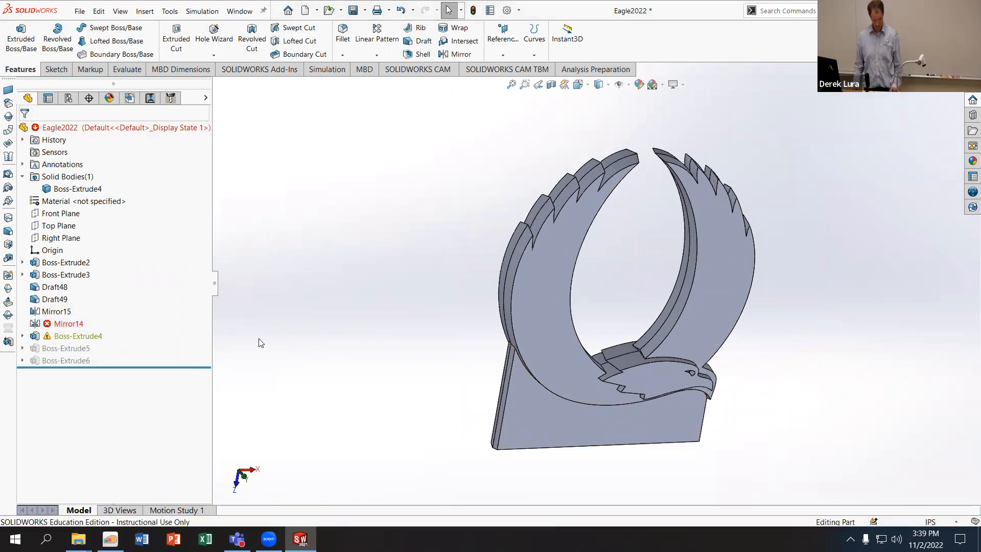
key("ctrl+z")
key("ctrl+z")
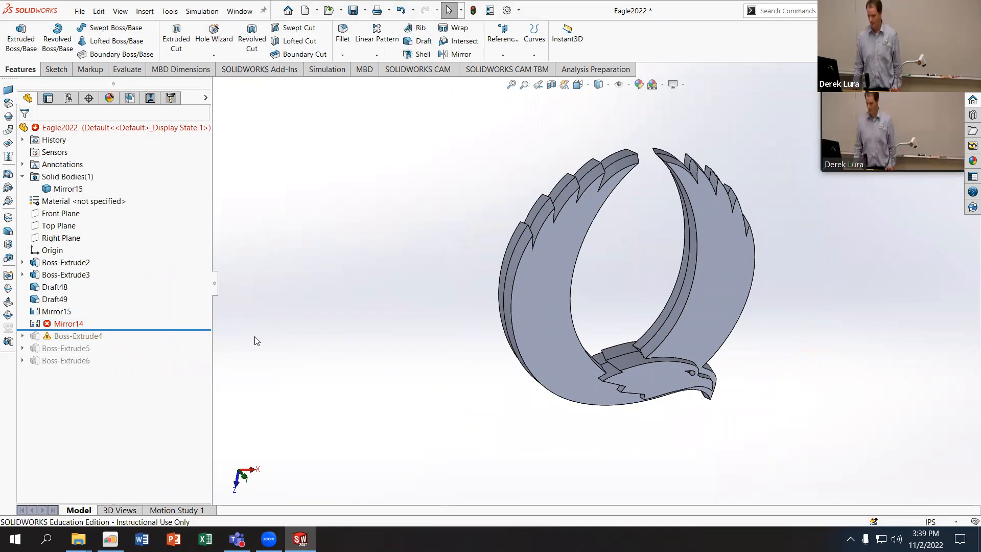
Step: Roll the feature history forward to the end and suppress Mirror14
left_click(82, 325)
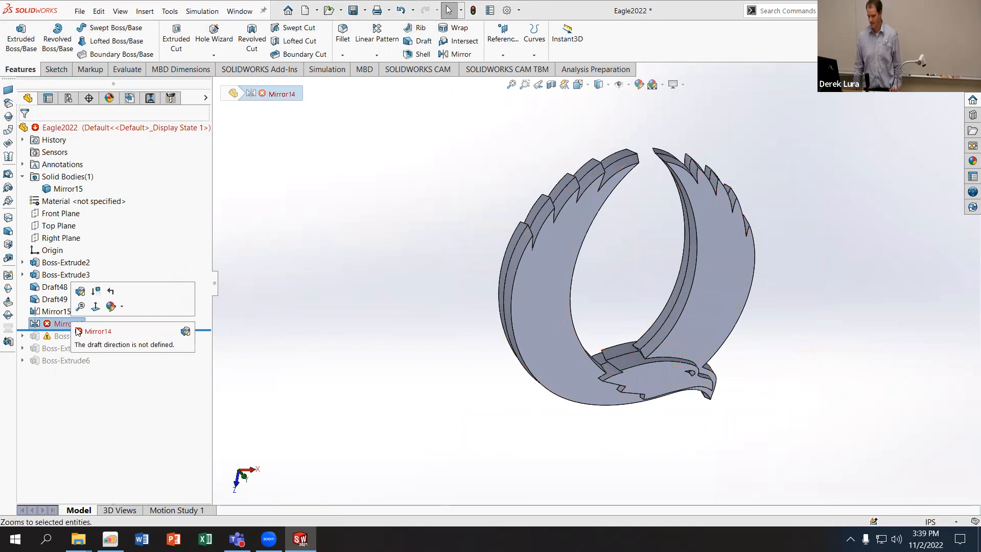
left_click_drag(110, 329, 103, 367)
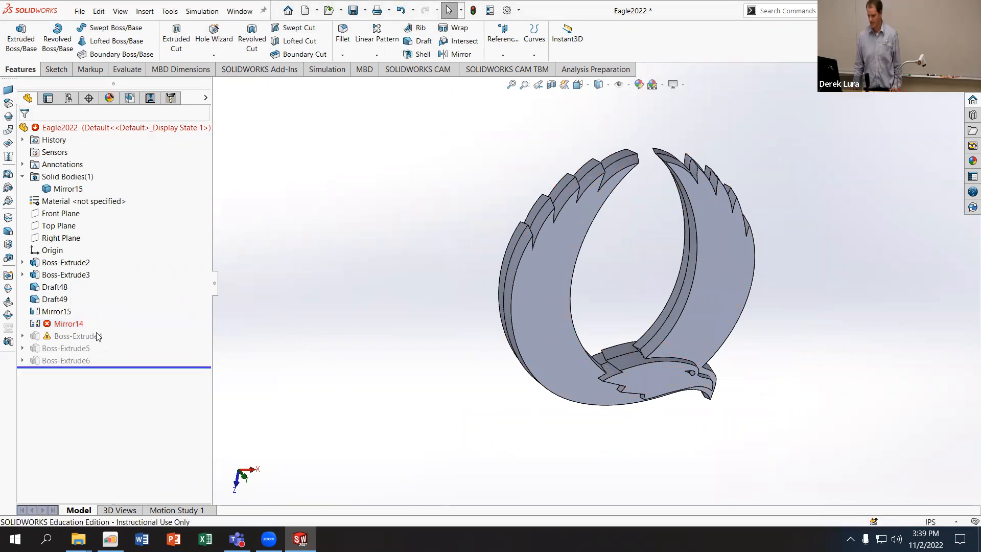
left_click(68, 324)
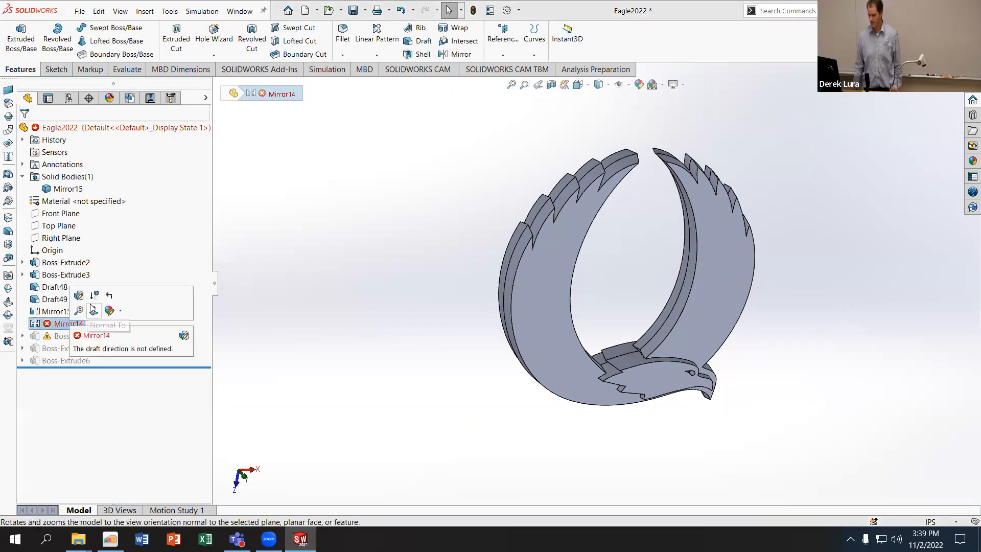
left_click(74, 313)
Step: Unsuppress Boss-Extrude4, ignoring the rebuild error, and open its sketch for editing
left_click(85, 335)
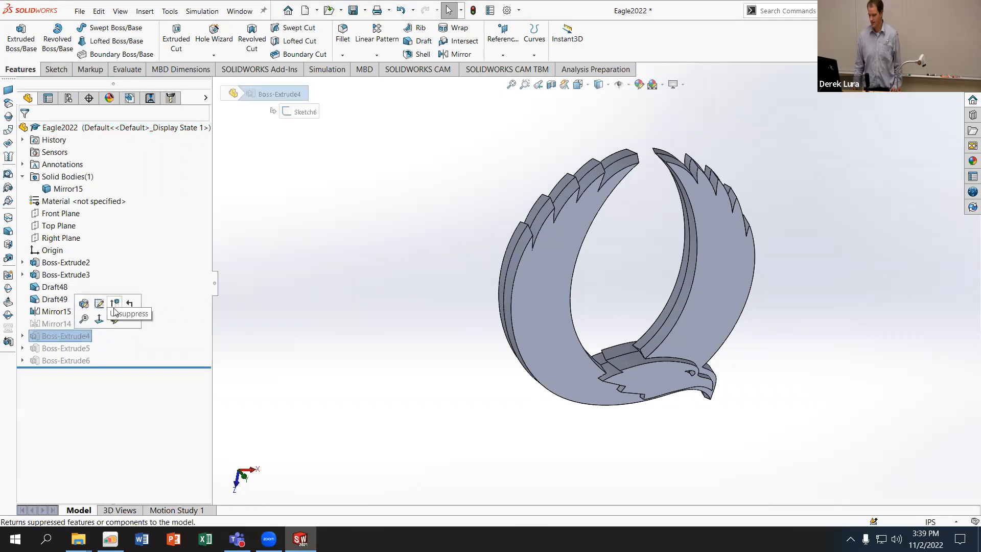
left_click(454, 280)
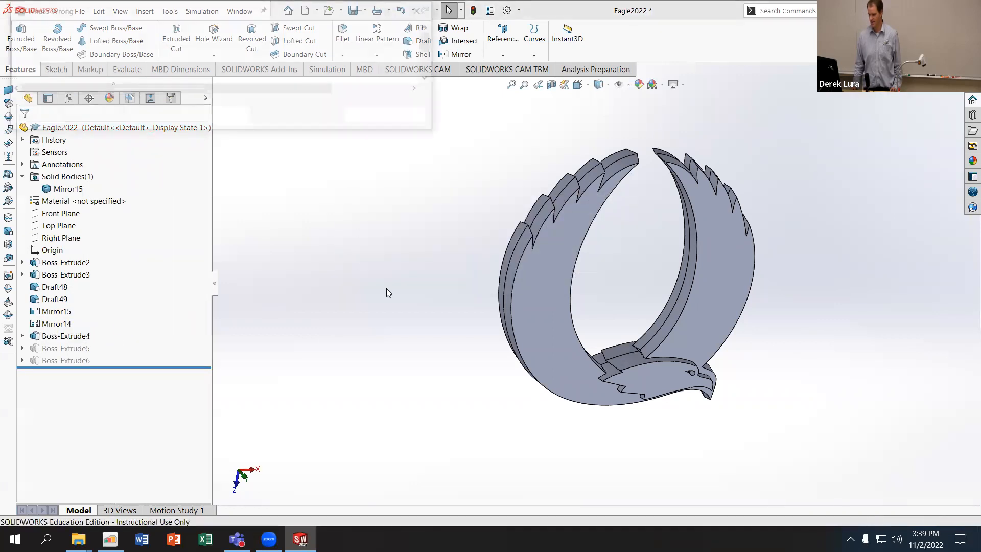
left_click(90, 335)
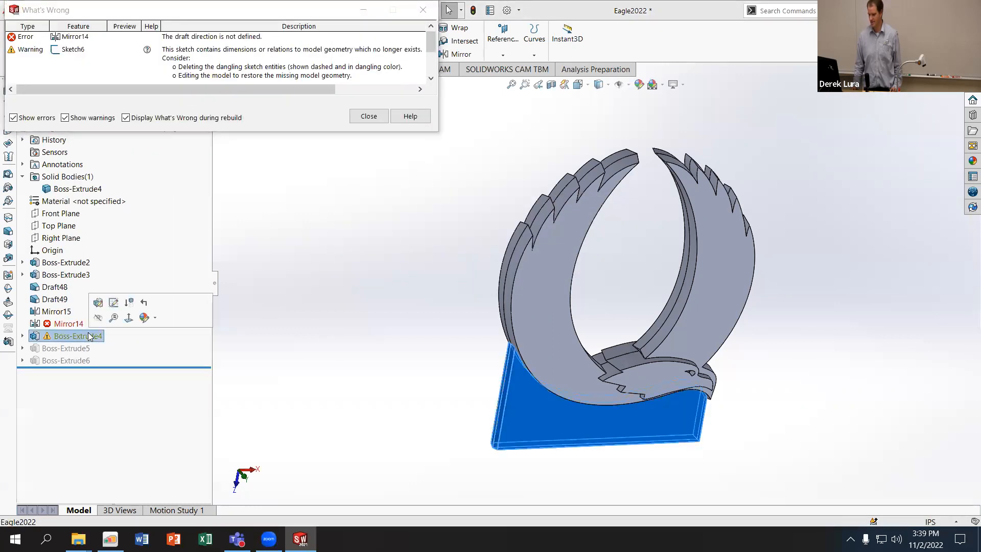
left_click(118, 302)
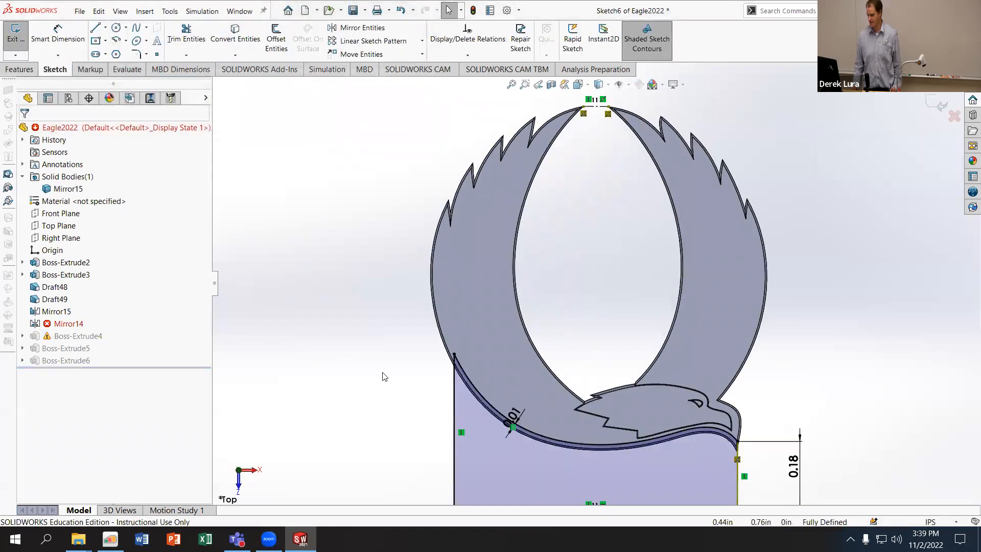
Step: Delete the dangling relation near the upper end of Sketch6's right vertical line and exit the sketch, continuing past the rebuild warnings
scroll(384, 374, "up", 3)
scroll(756, 401, "down", 4)
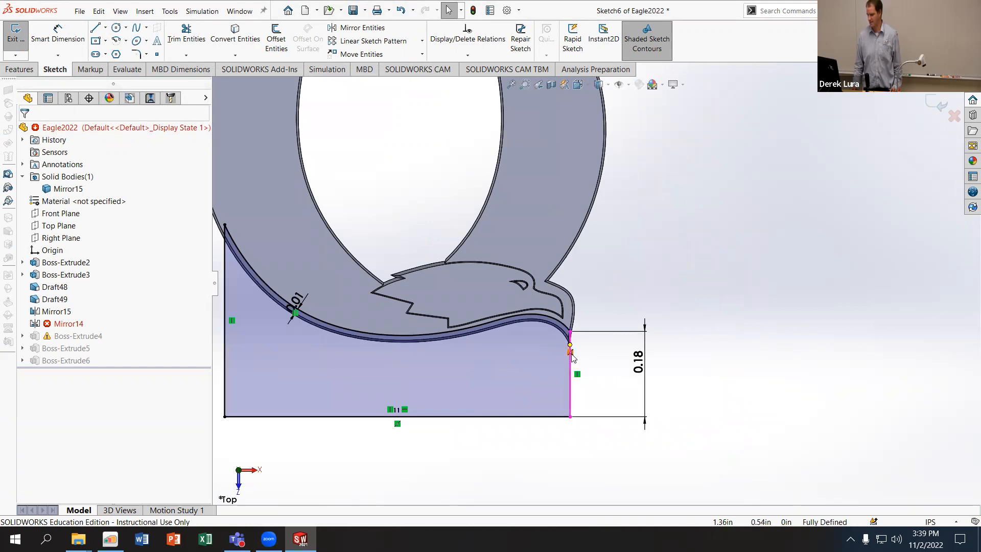
left_click(571, 352)
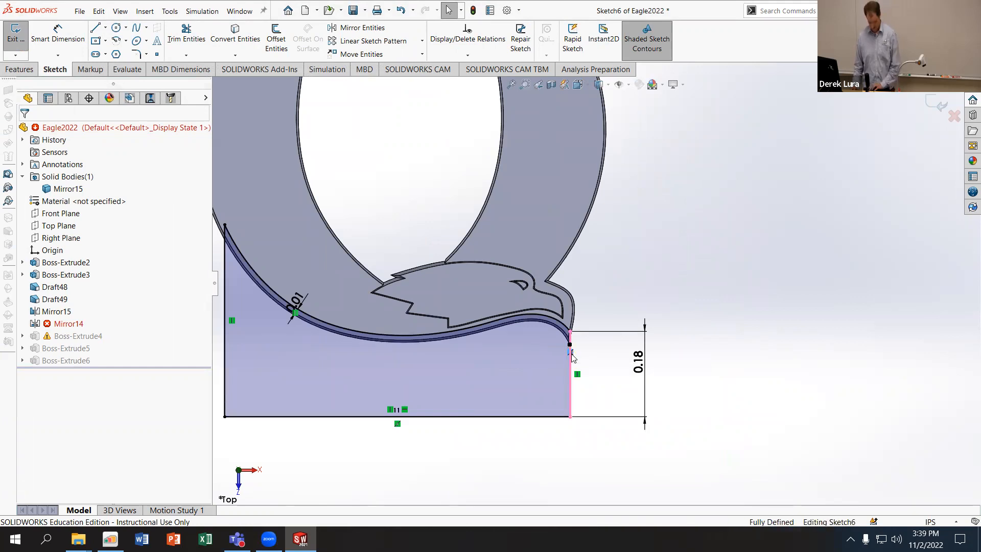
key("Delete")
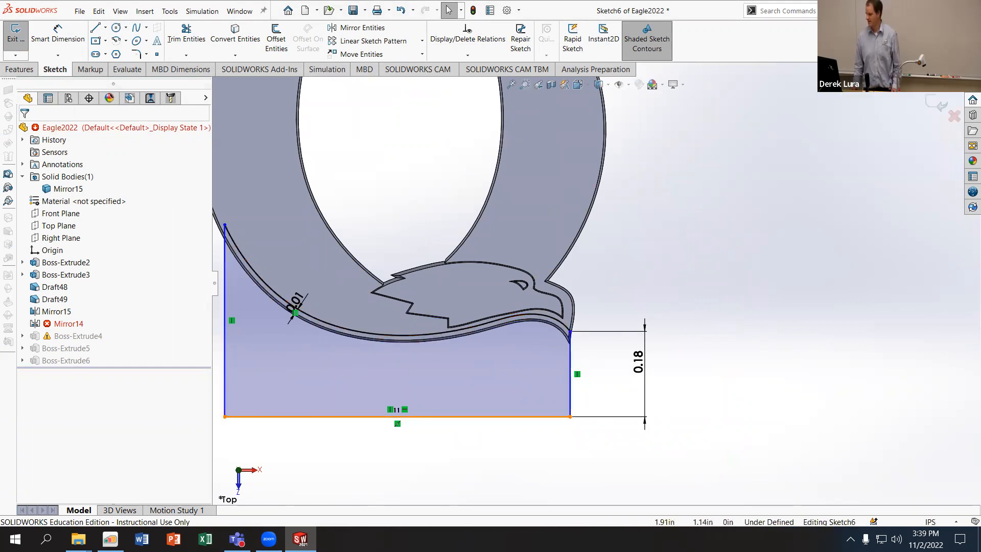
left_click(927, 101)
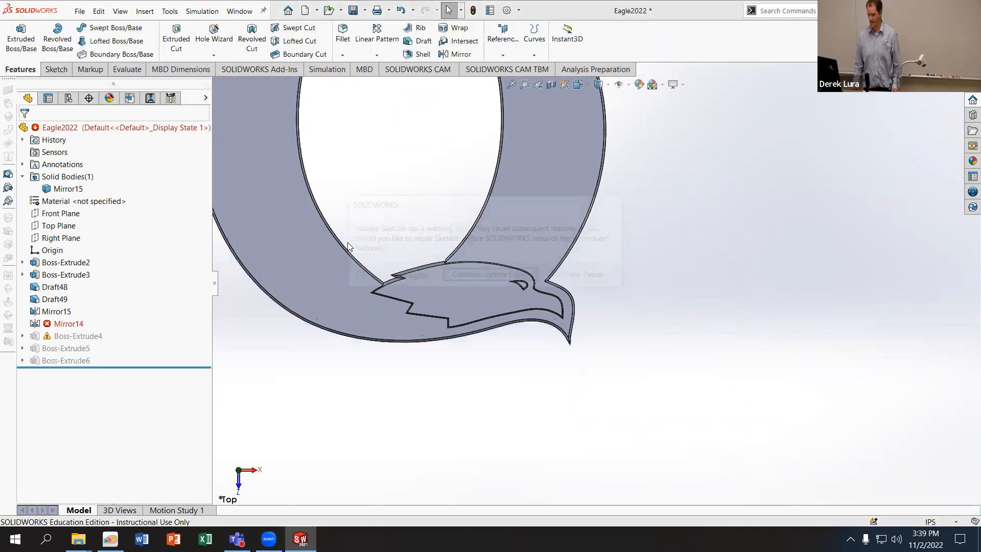
left_click(522, 278)
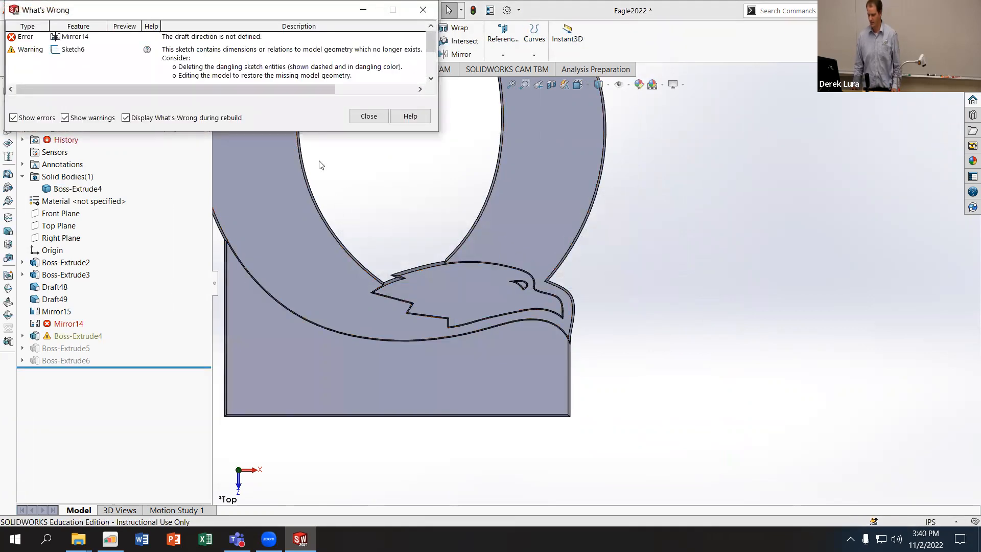
left_click(369, 116)
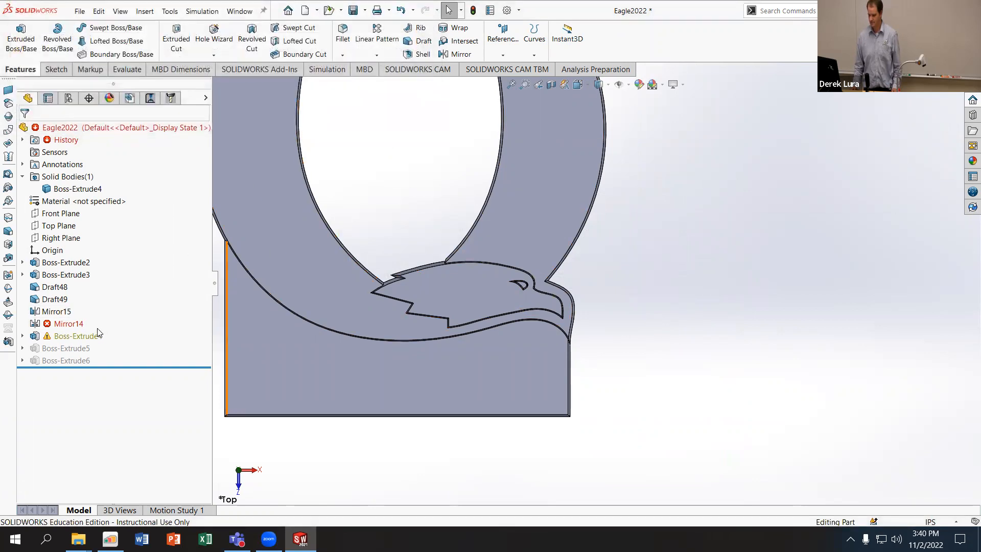
Step: Delete Mirror14 while keeping its child features, ignoring the Sketch6 rebuild warning
left_click(79, 336)
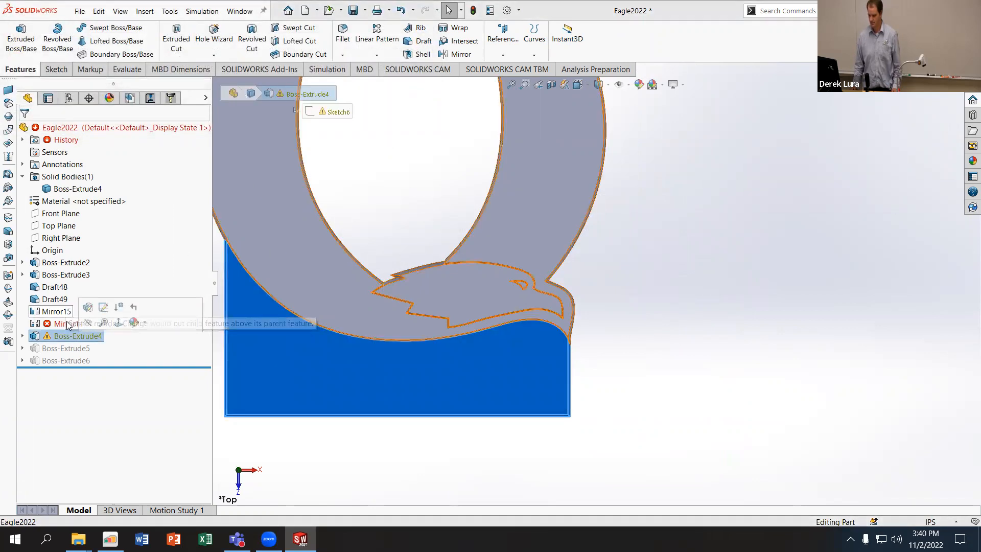
left_click(56, 324)
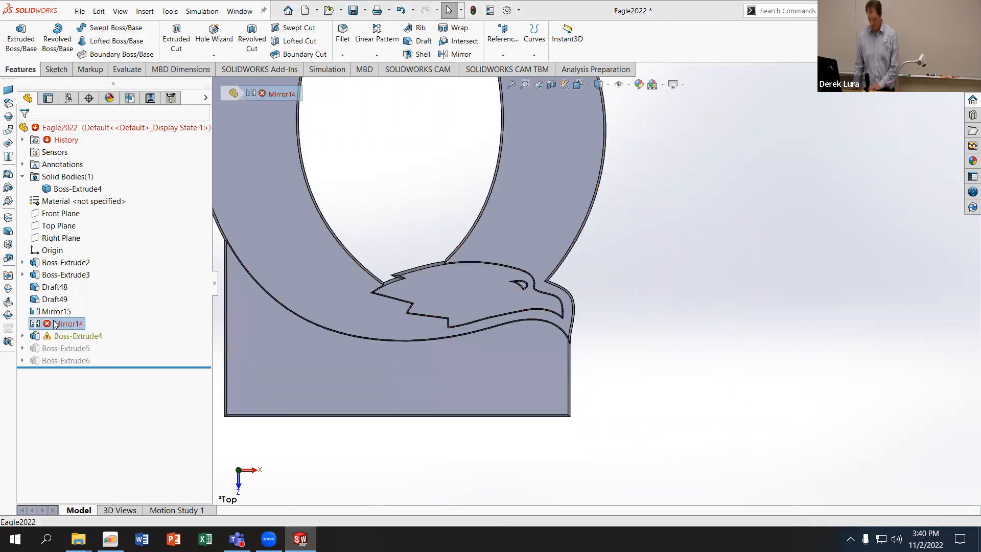
key("Delete")
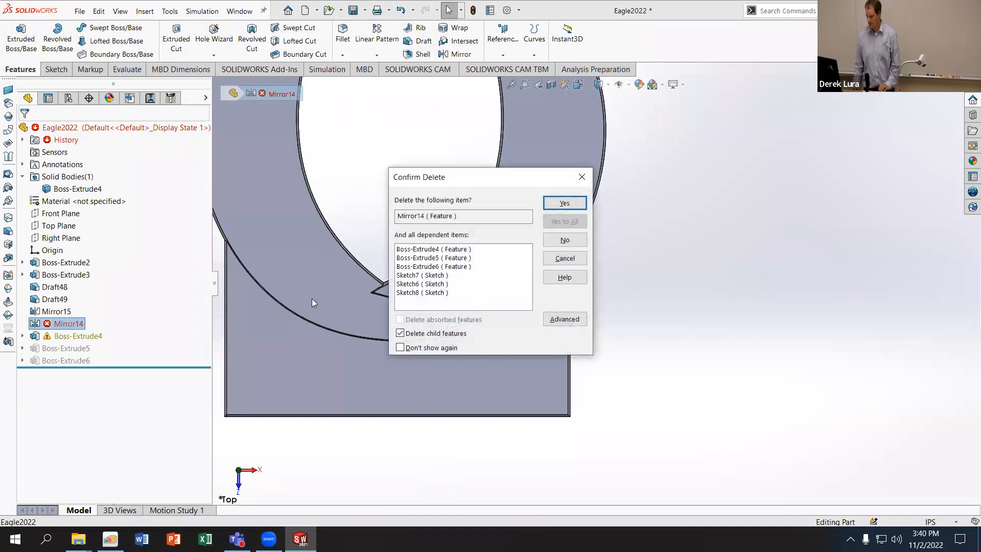
left_click(400, 335)
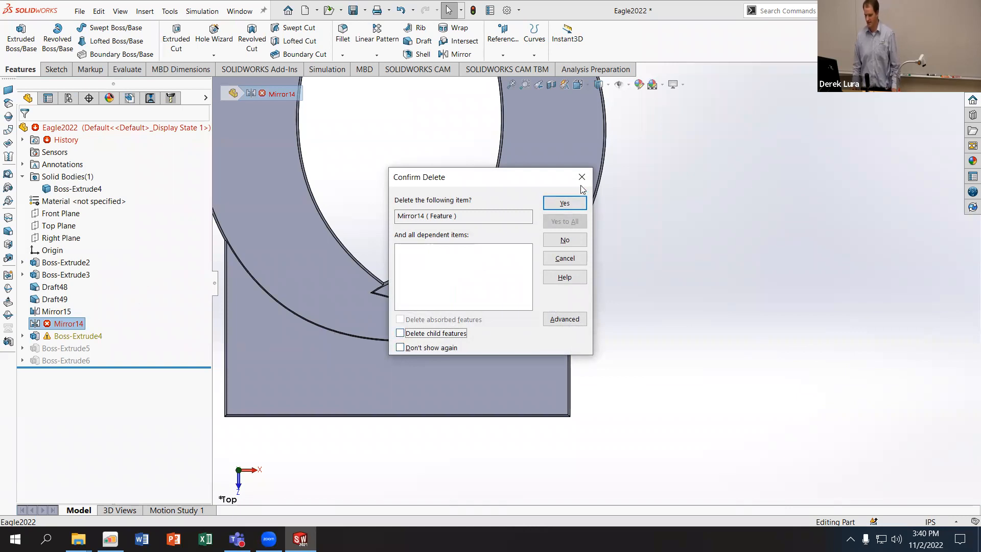
left_click(566, 202)
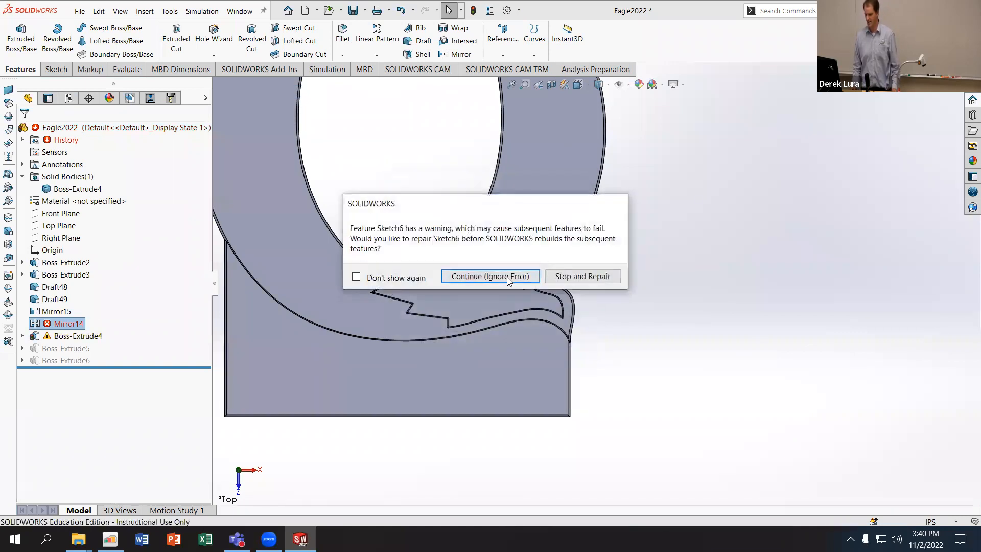
left_click(502, 276)
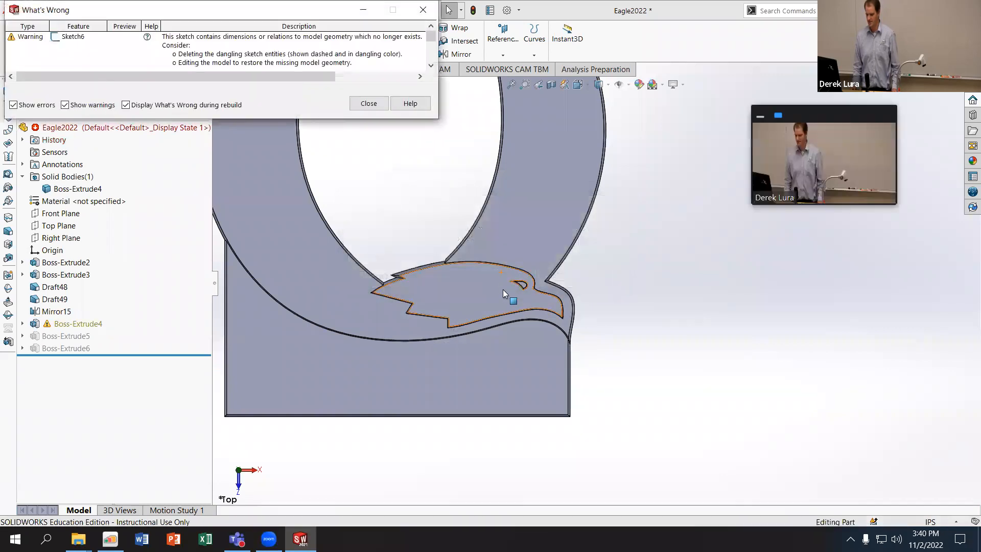
left_click(369, 103)
Step: Open Boss-Extrude4's sketch for editing and delete the dangling construction line between the two wing tips
left_click(79, 324)
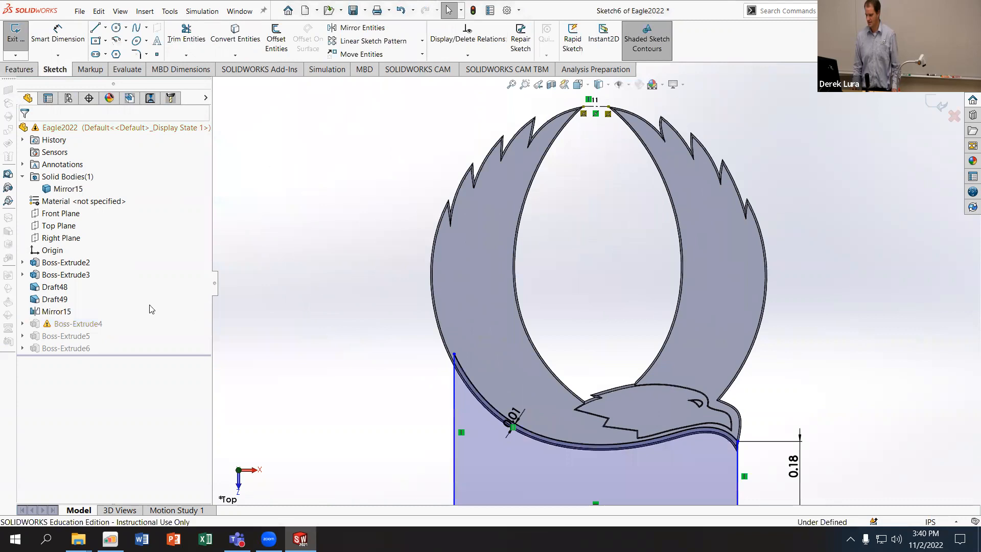
scroll(569, 328, "down", 3)
scroll(571, 321, "up", 3)
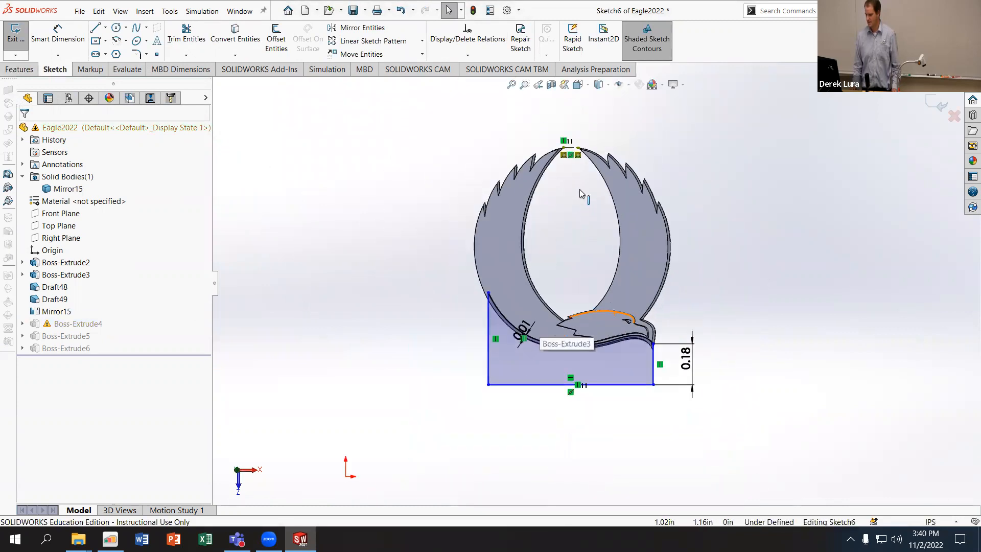
scroll(578, 187, "down", 7)
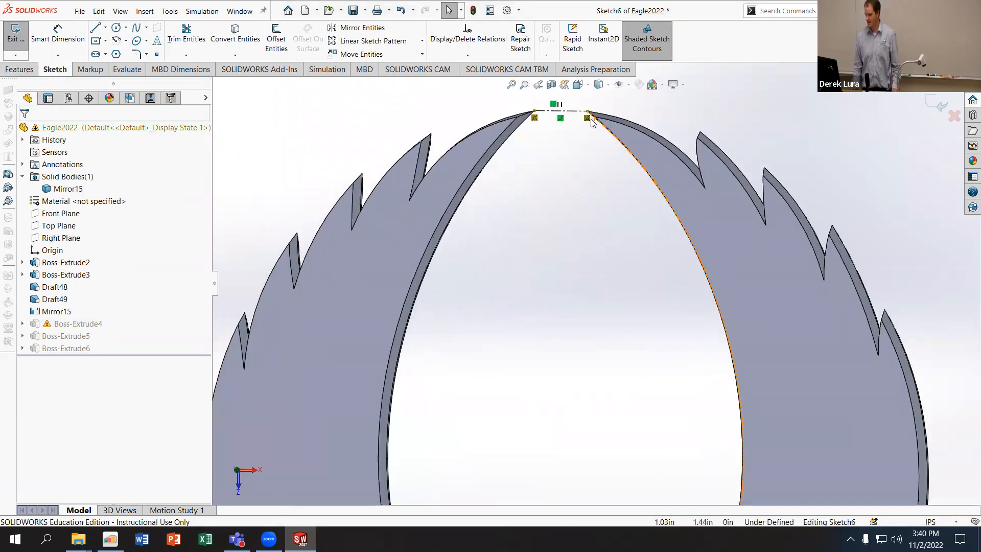
scroll(605, 297, "up", 5)
scroll(627, 324, "down", 1)
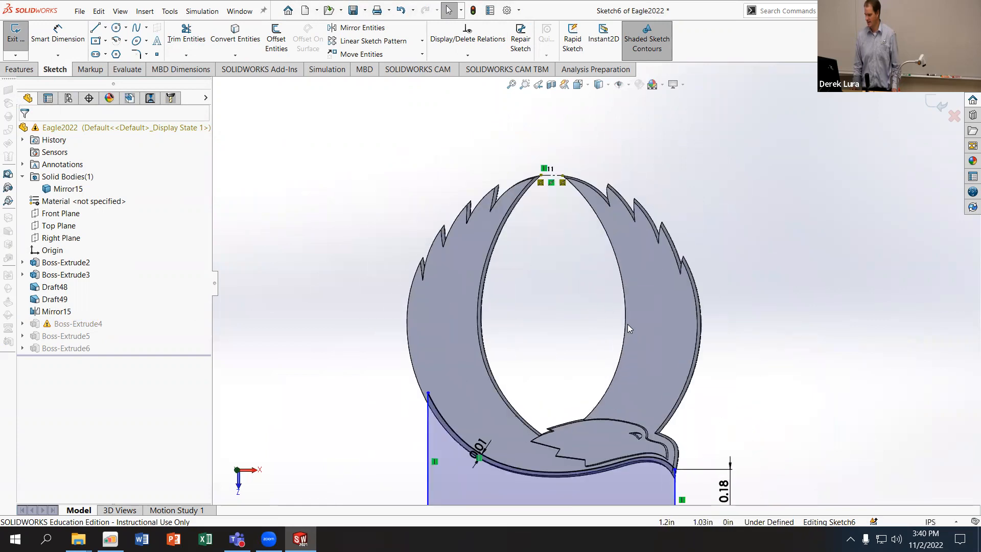
scroll(628, 327, "up", 1)
scroll(628, 328, "up", 1)
left_click_drag(514, 175, 603, 246)
key("Delete")
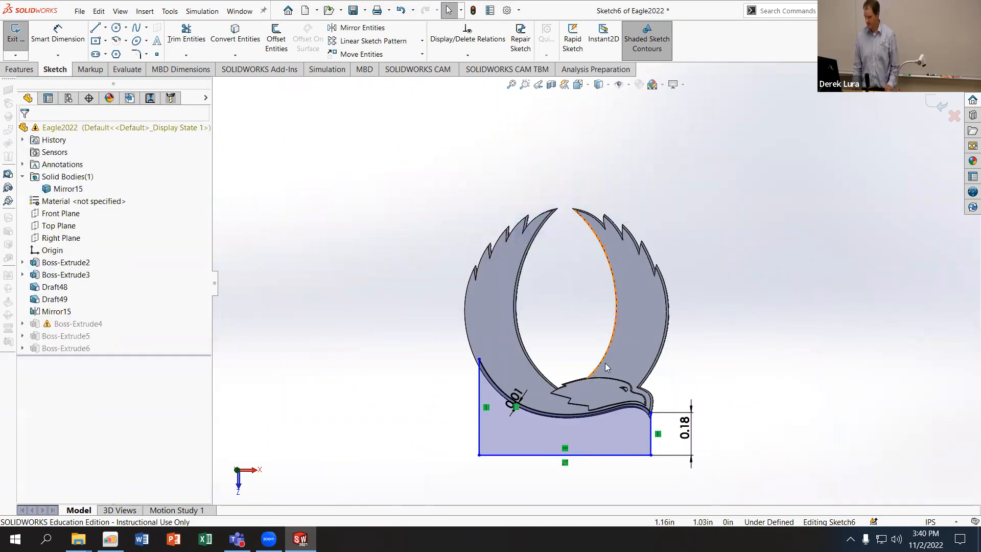
Step: Dimension the base's bottom line to 0.75 in and exit the sketch
scroll(578, 349, "up", 2)
scroll(554, 354, "down", 2)
scroll(652, 398, "down", 1)
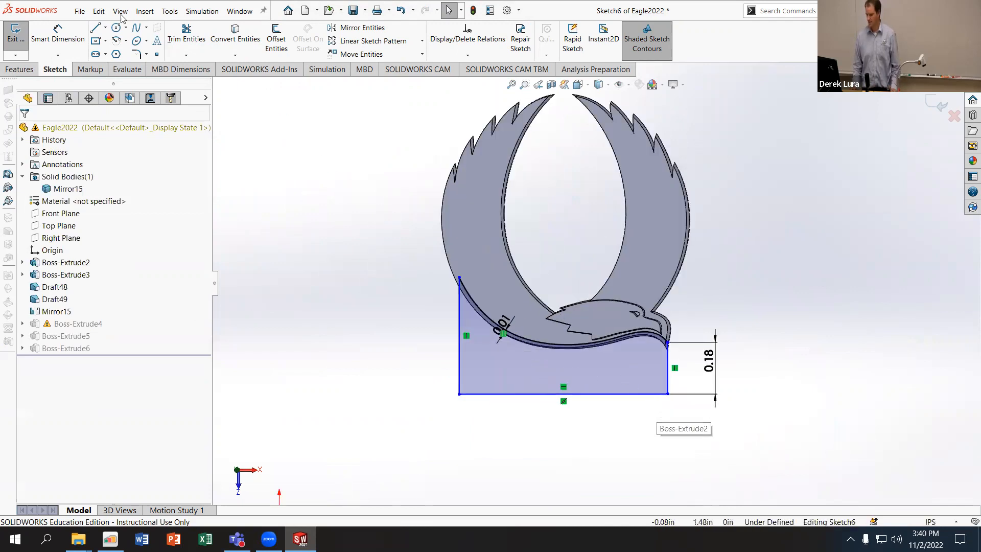
left_click(85, 32)
left_click(617, 394)
type(".75")
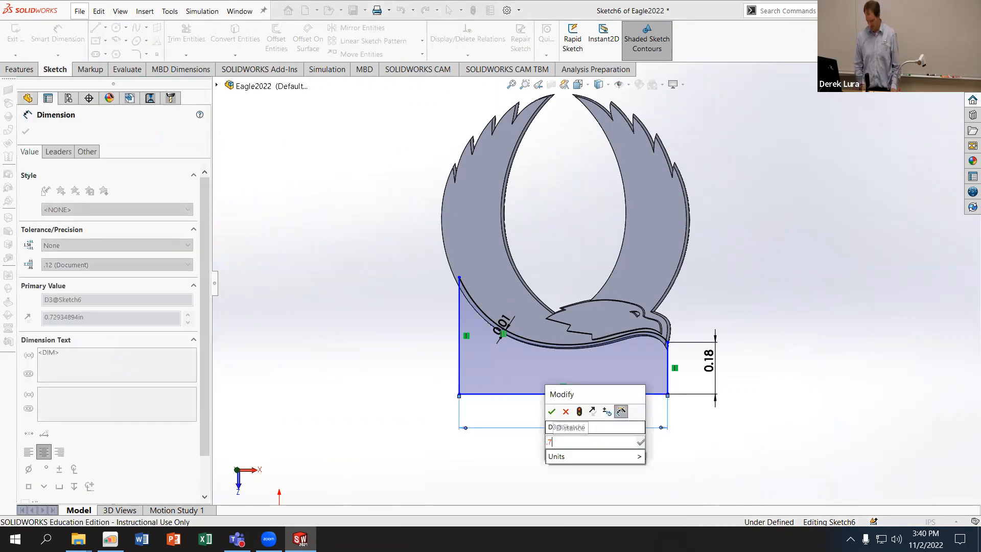
key("Return")
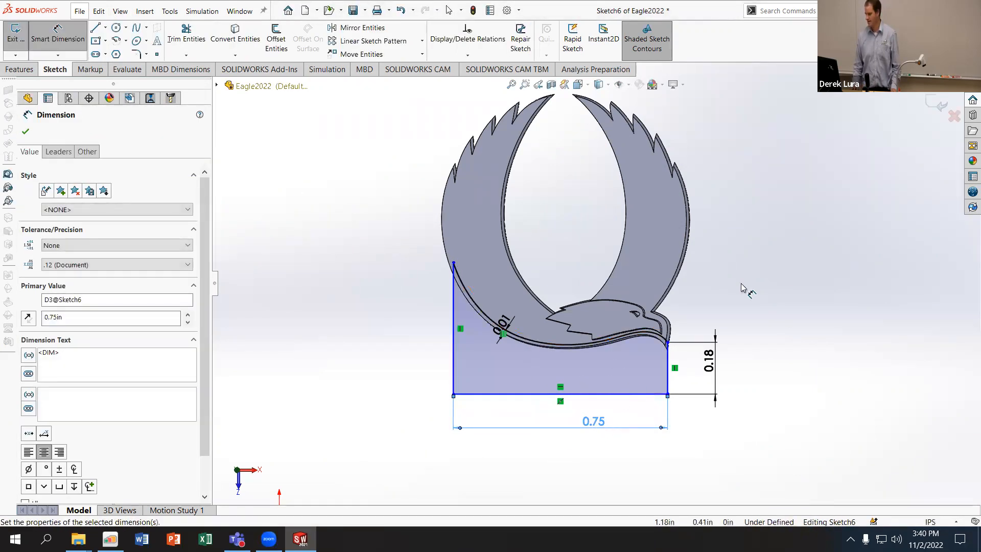
left_click(935, 105)
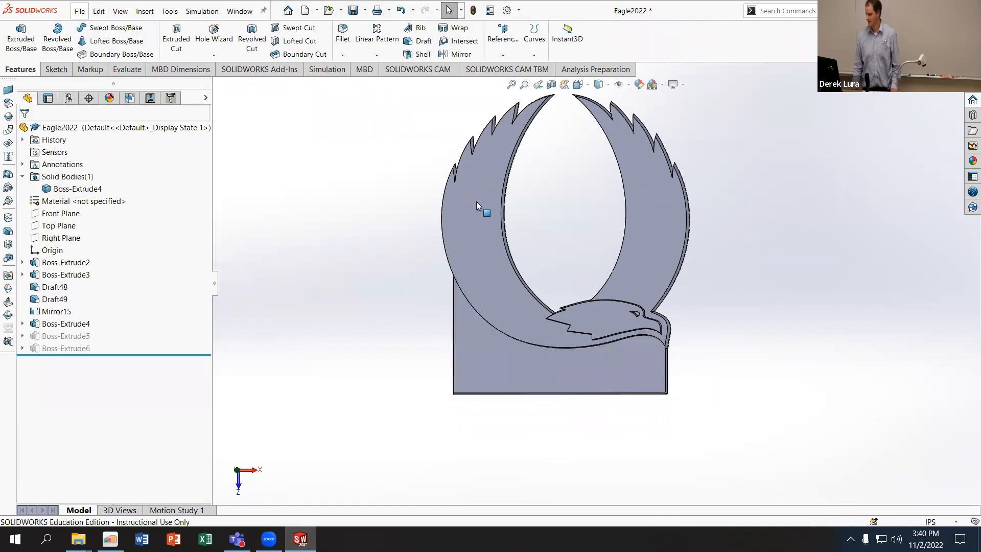
Step: Unsuppress Boss-Extrude5 and Boss-Extrude6
right_click(66, 335)
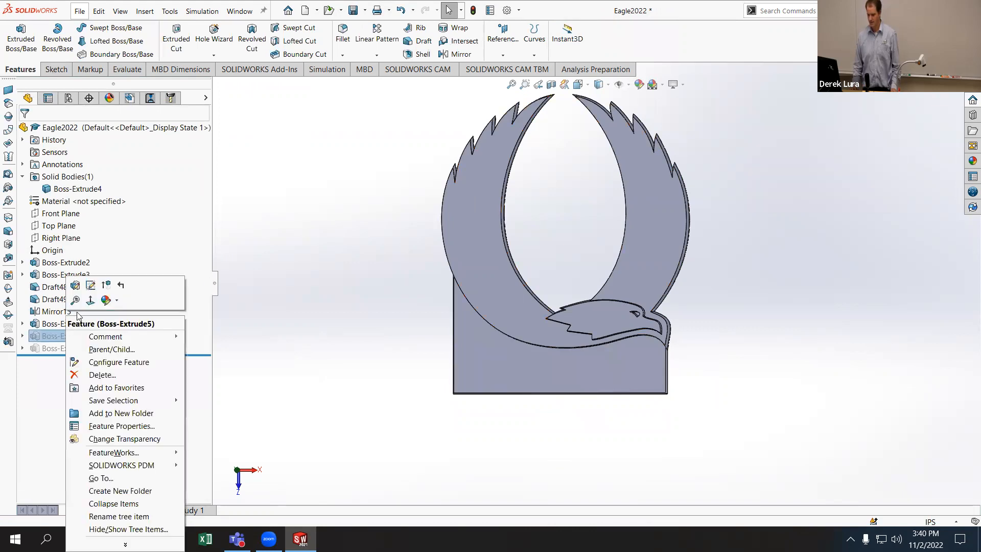
left_click(106, 286)
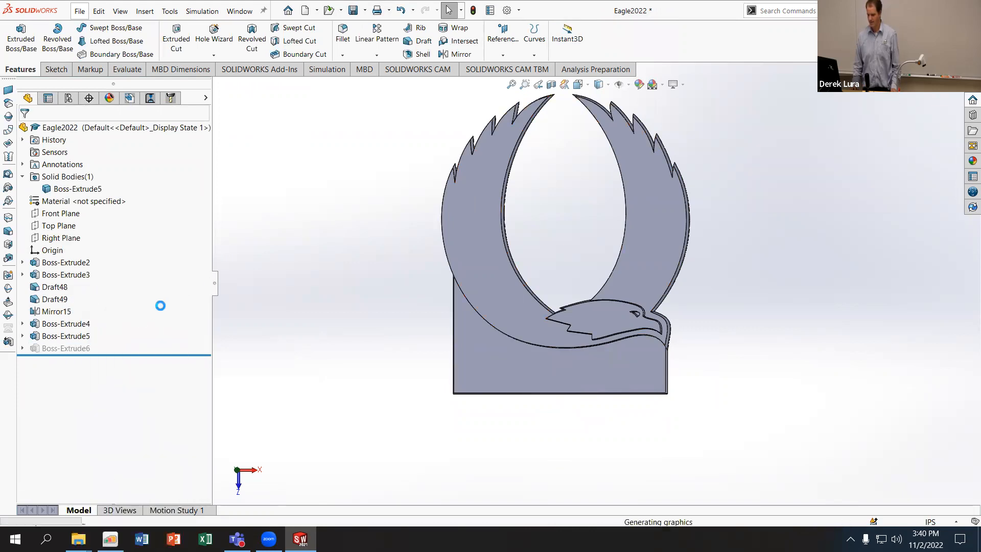
right_click(48, 349)
left_click(106, 286)
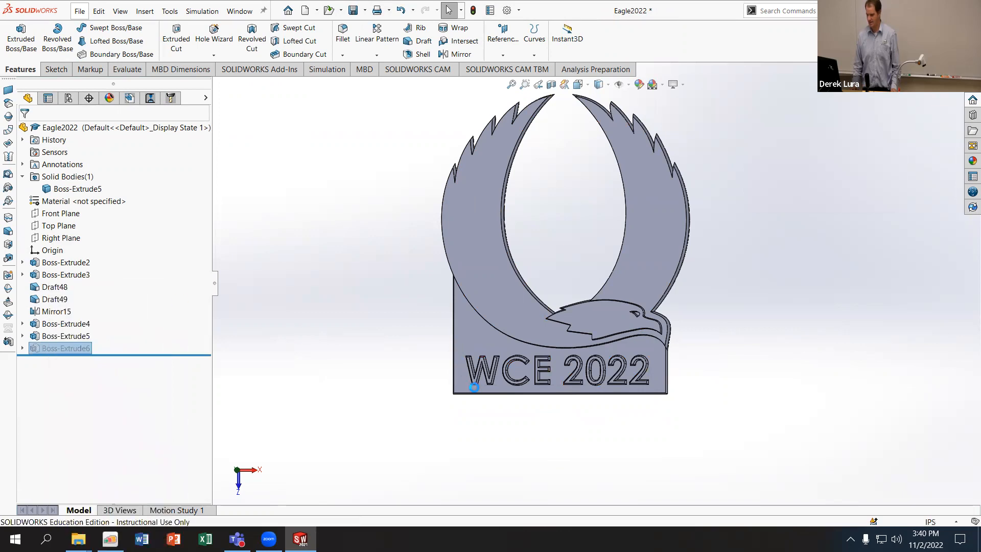
middle_click_drag(425, 286, 652, 286)
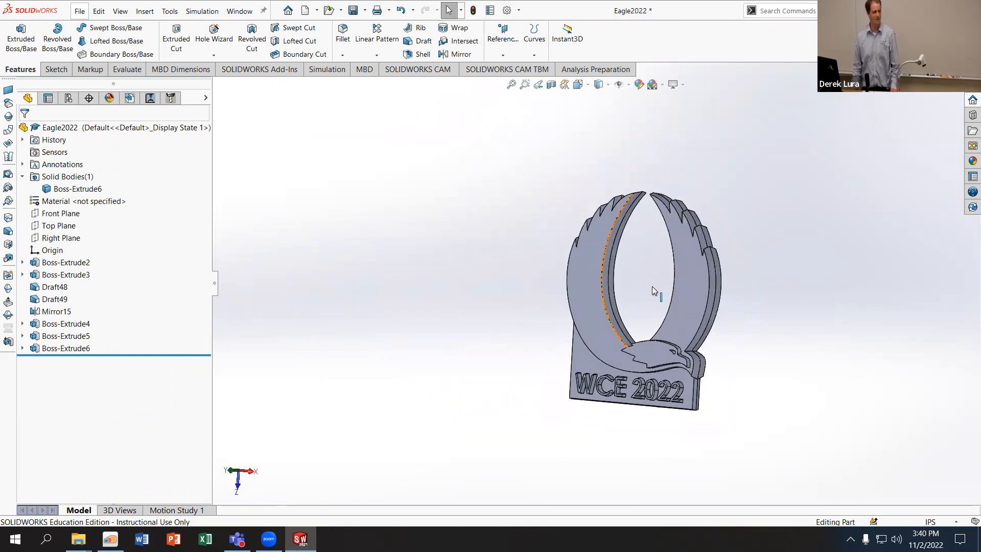
key("f")
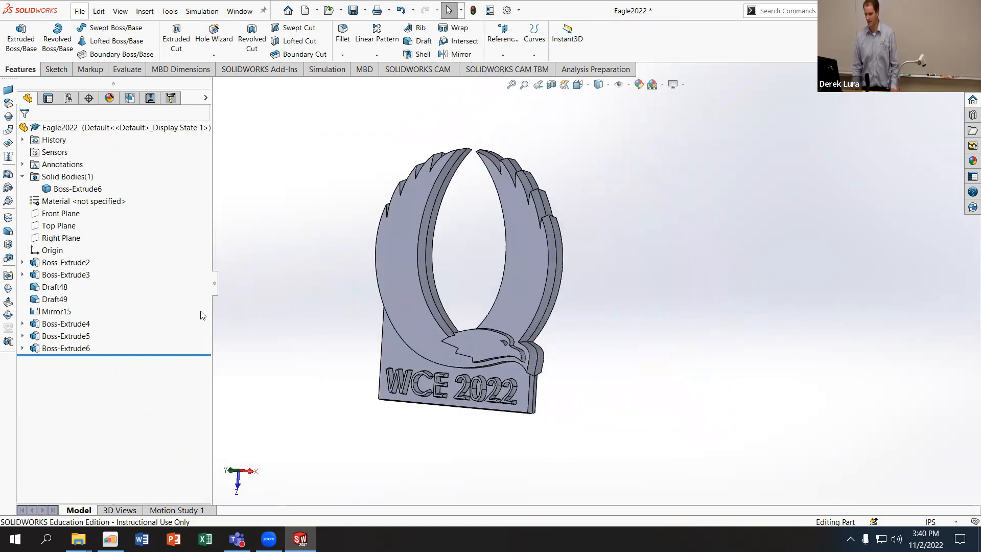
left_click(61, 324)
left_click(57, 313)
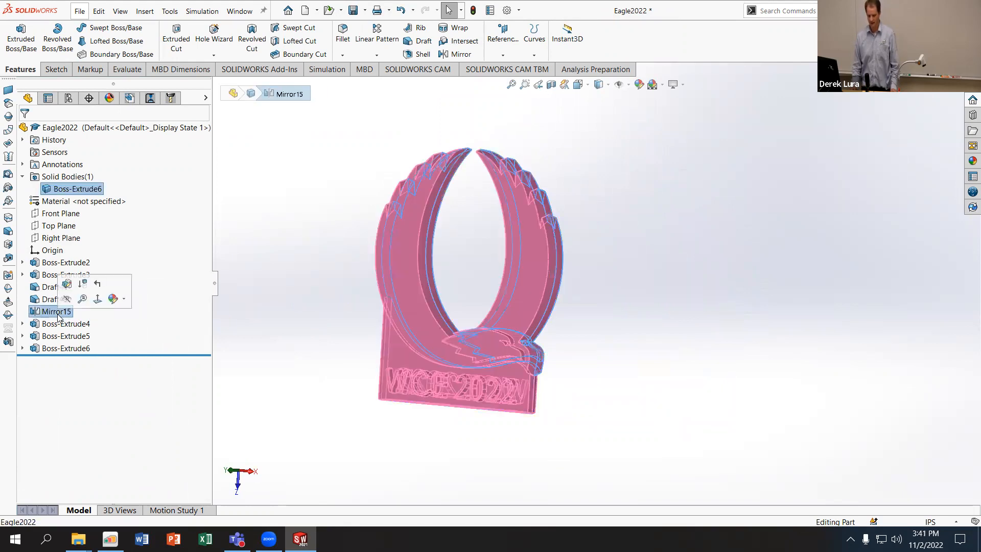
Step: Undo the edits back to the state before Mirror14 was deleted, ignoring the rebuild error
key("ctrl+z")
key("ctrl+z")
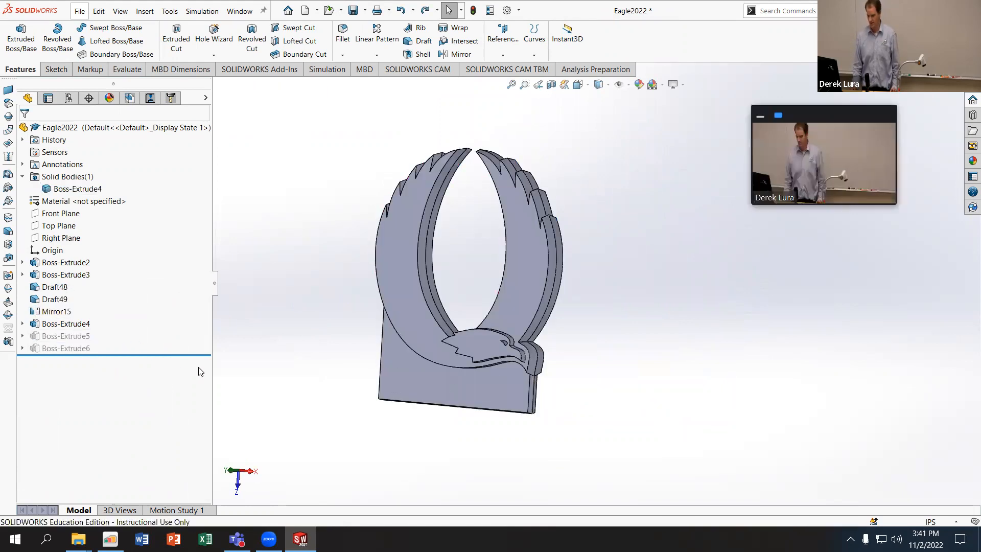
key("ctrl+z")
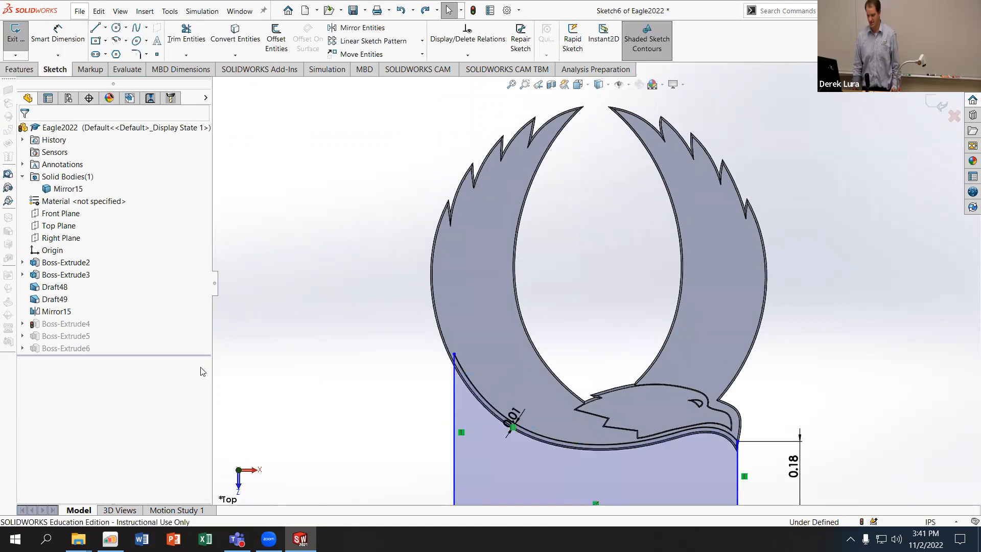
key("ctrl+z")
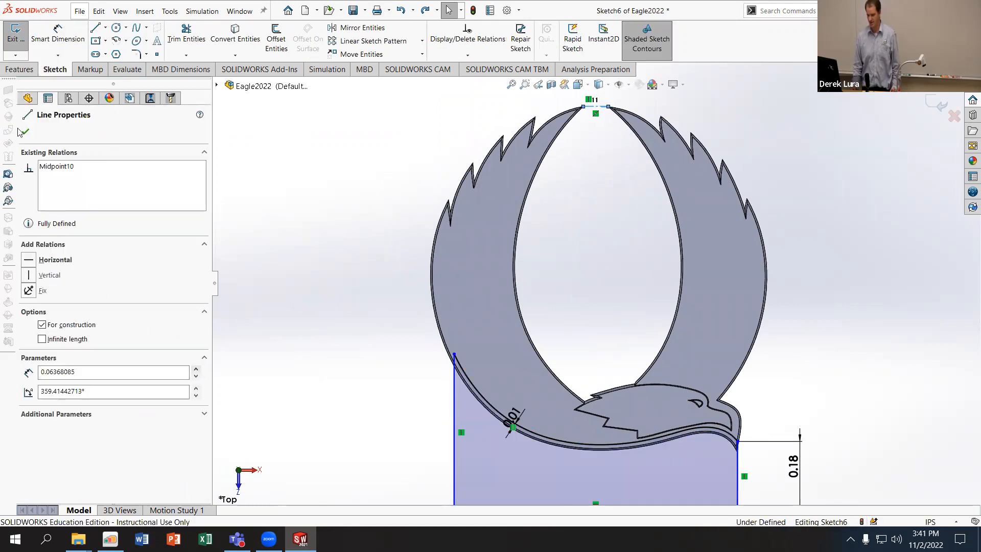
left_click(24, 132)
left_click(480, 276)
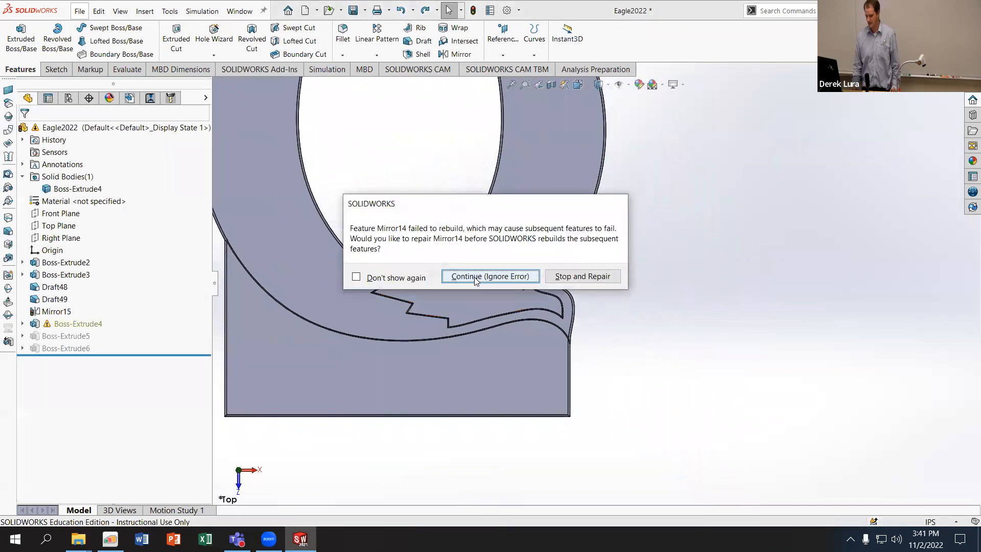
left_click(474, 277)
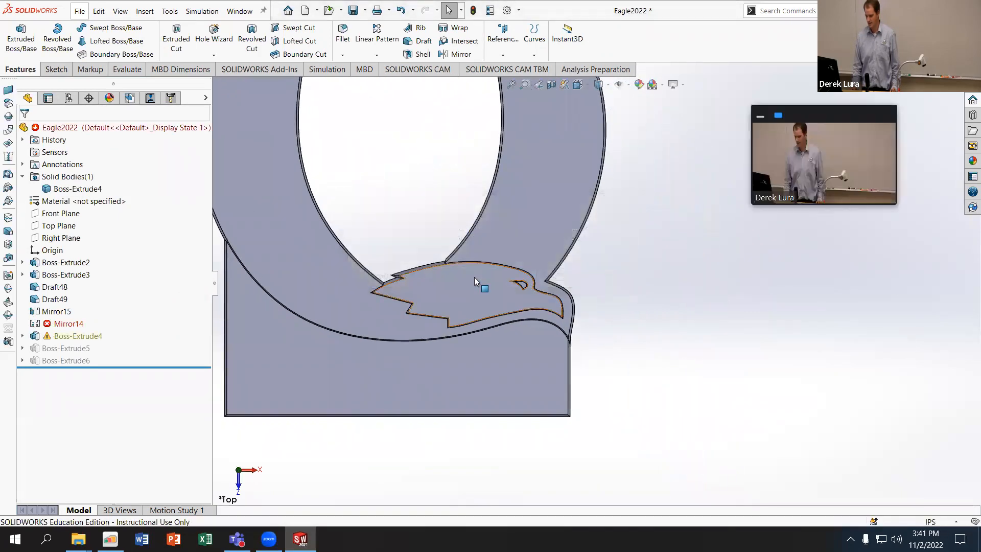
Step: Examine the order of Mirror14 and the dependent extrusions Boss-Extrude4 and Boss-Extrude5, leaving Mirror14 selected
left_click(61, 324)
left_click(76, 336)
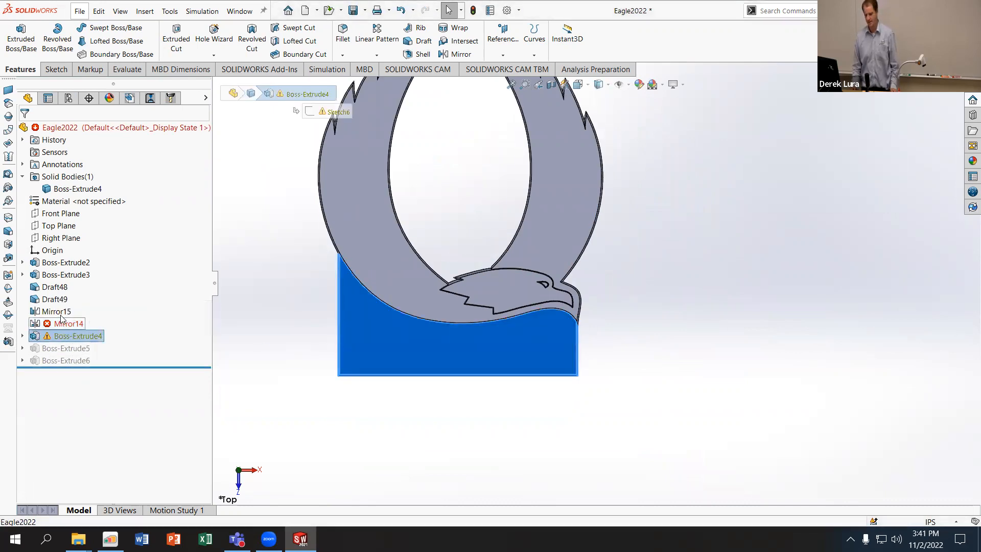
left_click(60, 348)
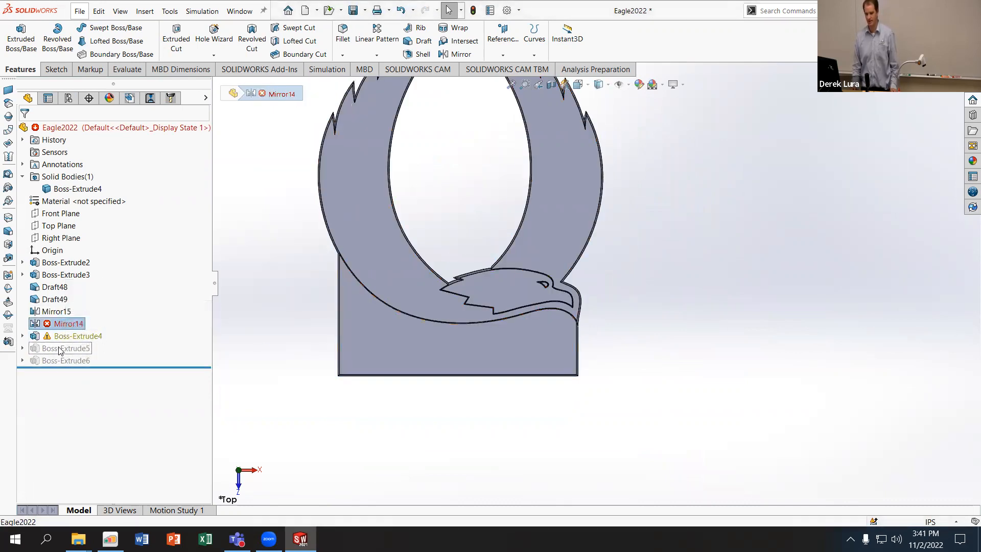
left_click(68, 323)
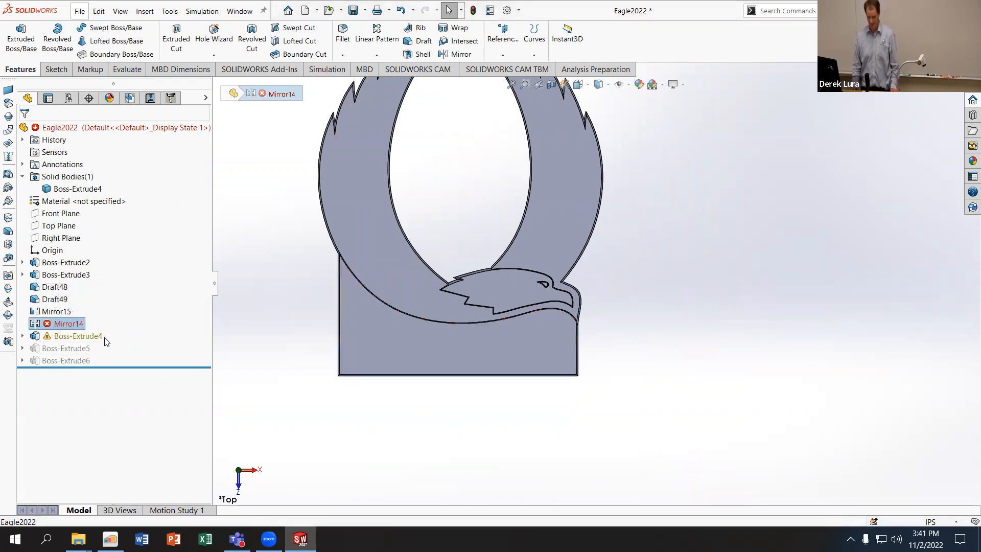
Step: Delete the faulty Mirror14 without its child features, continue past the rebuild error and dismiss the error list
key("Delete")
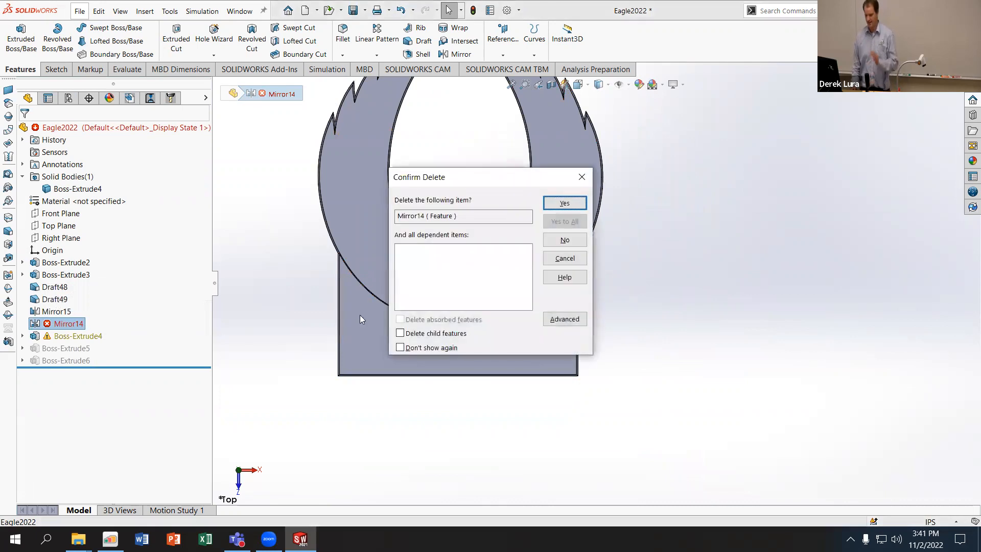
left_click(399, 333)
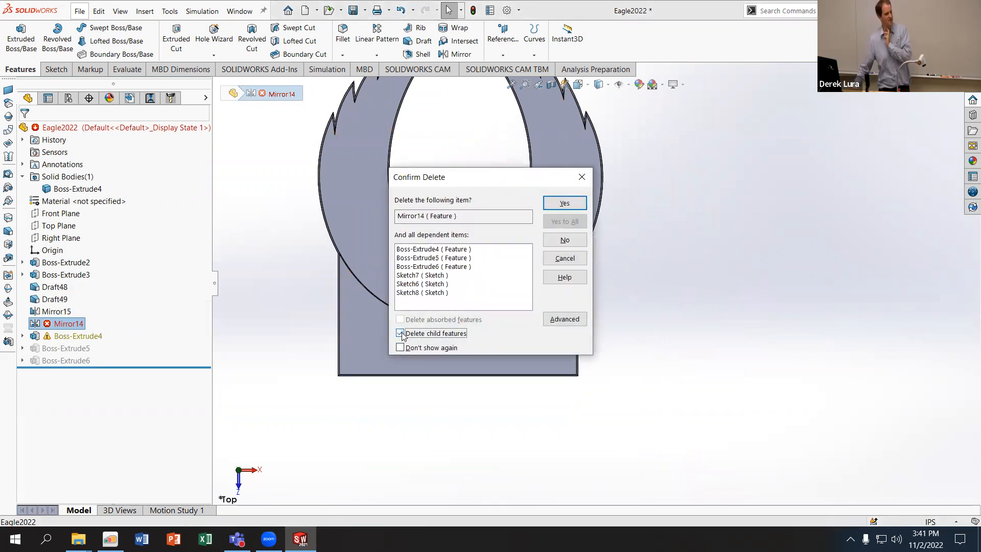
left_click(400, 333)
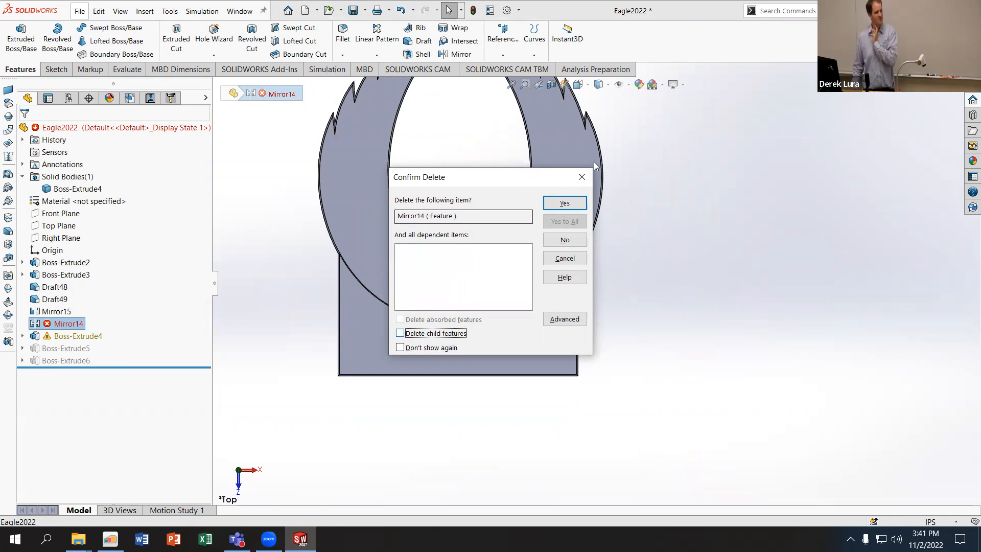
left_click(564, 202)
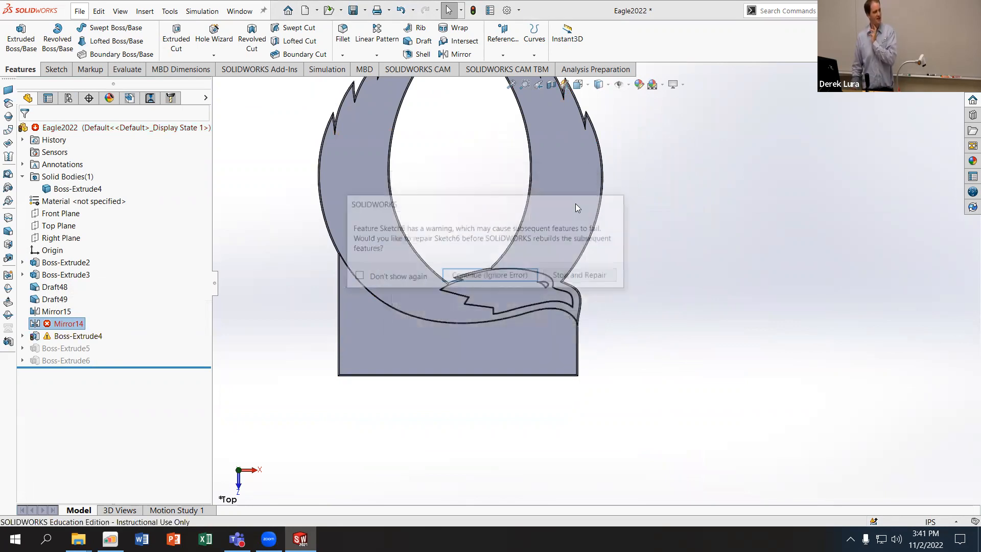
left_click(468, 283)
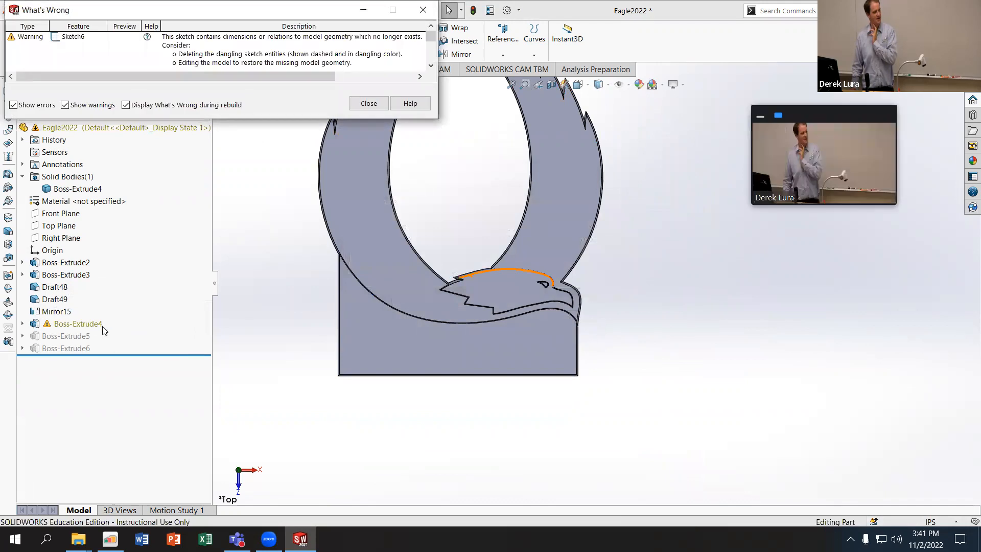
left_click(356, 106)
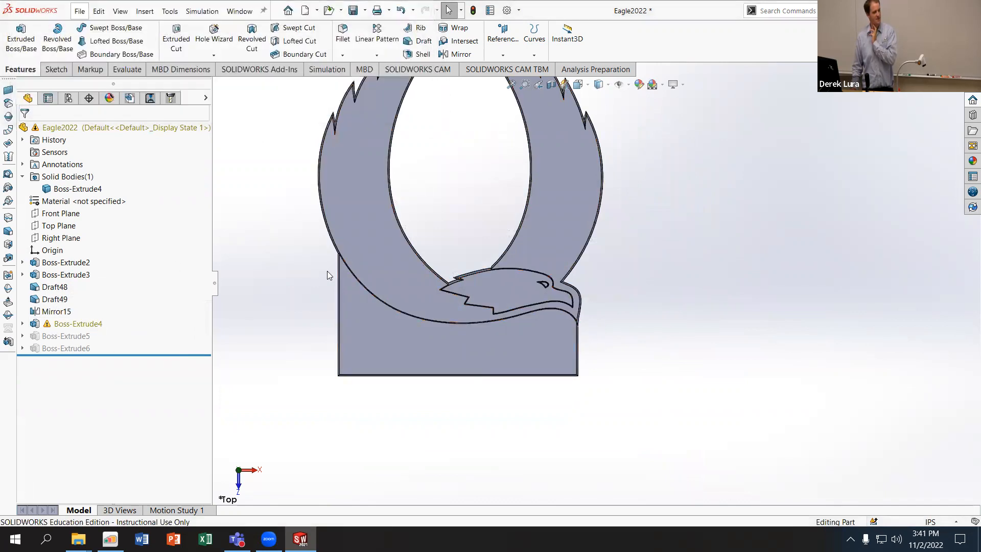
Step: Edit Boss-Extrude4's sketch and delete the dangling construction line with its endpoints between the two wing tips
scroll(496, 248, "up", 3)
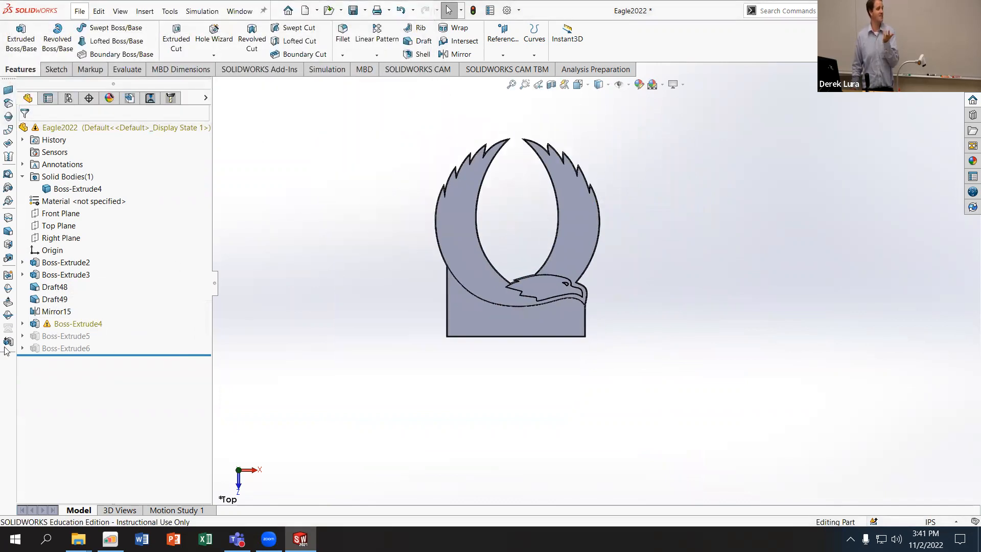
right_click(74, 323)
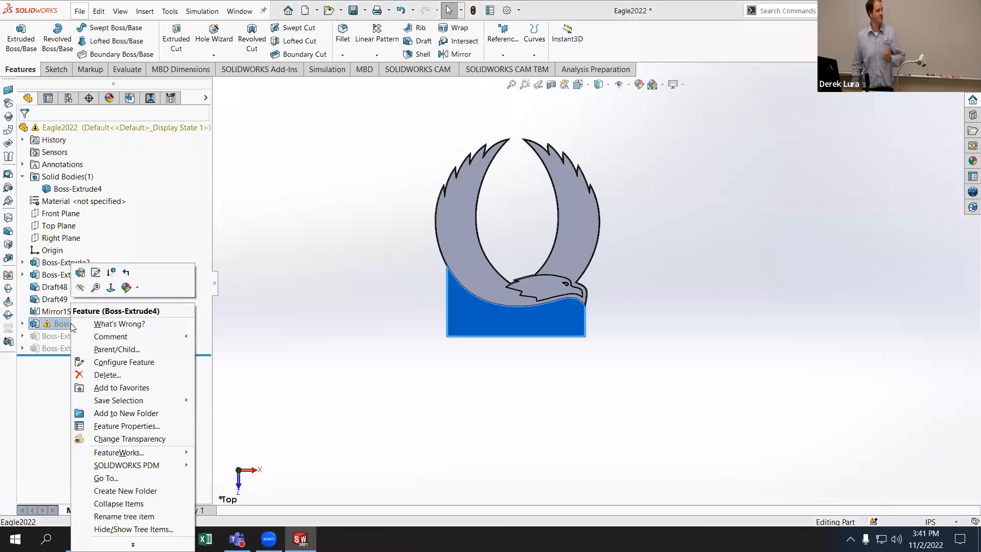
left_click(96, 273)
scroll(600, 255, "down", 10)
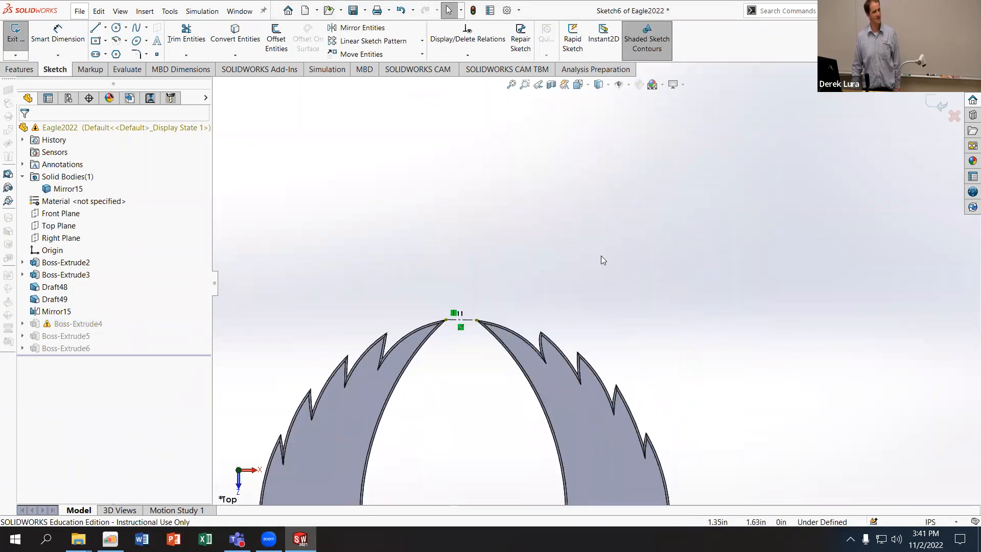
left_click_drag(423, 132, 673, 229)
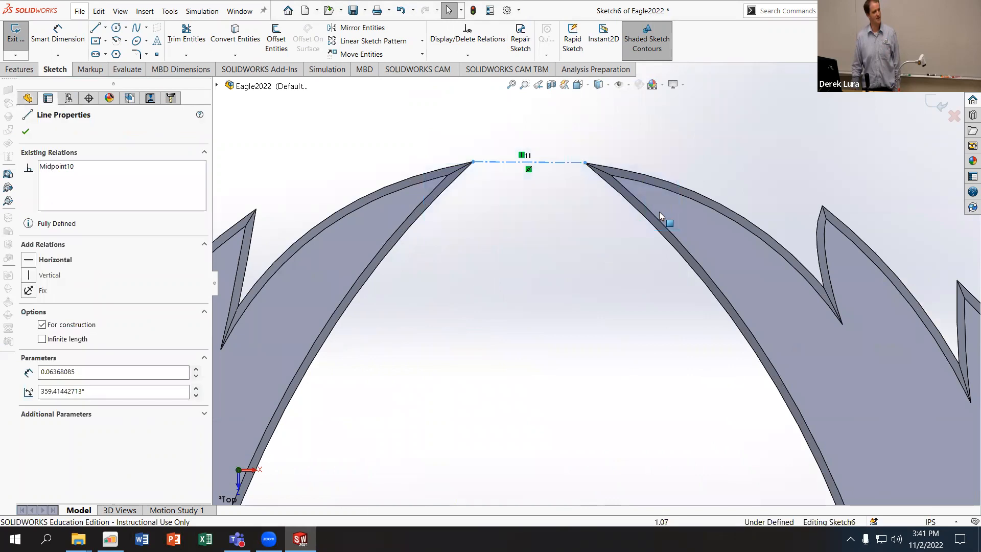
key("Escape")
scroll(649, 379, "up", 10)
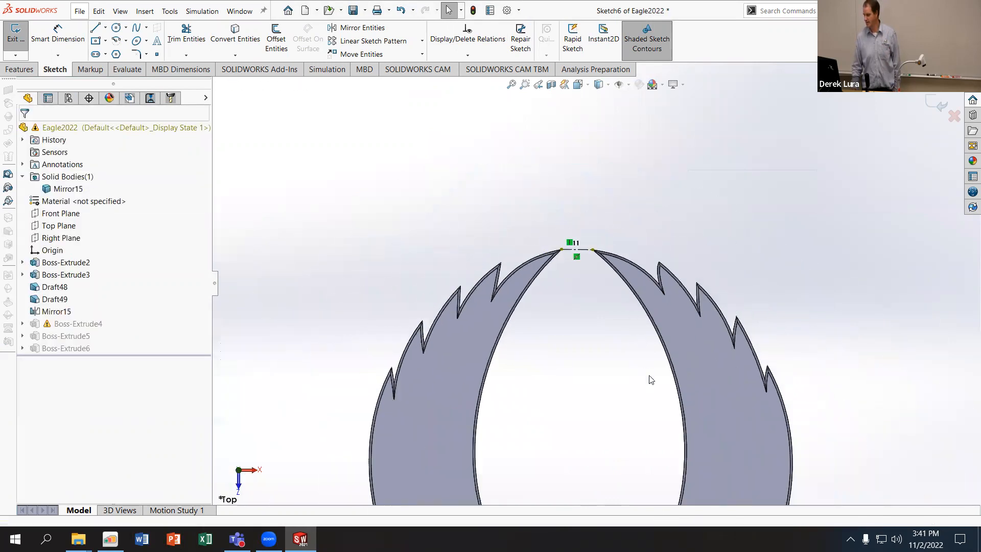
scroll(525, 141, "down", 10)
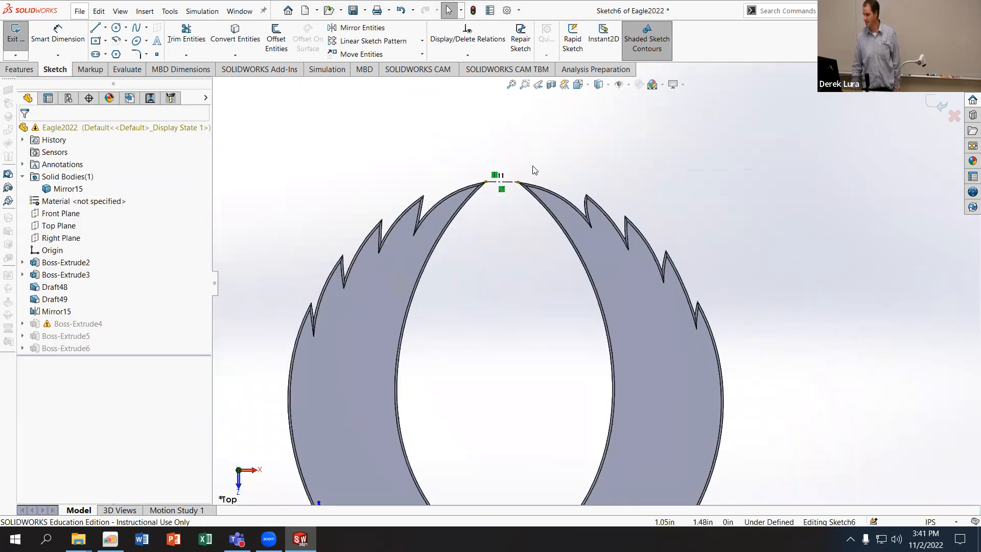
left_click_drag(382, 151, 567, 240)
left_click(515, 205)
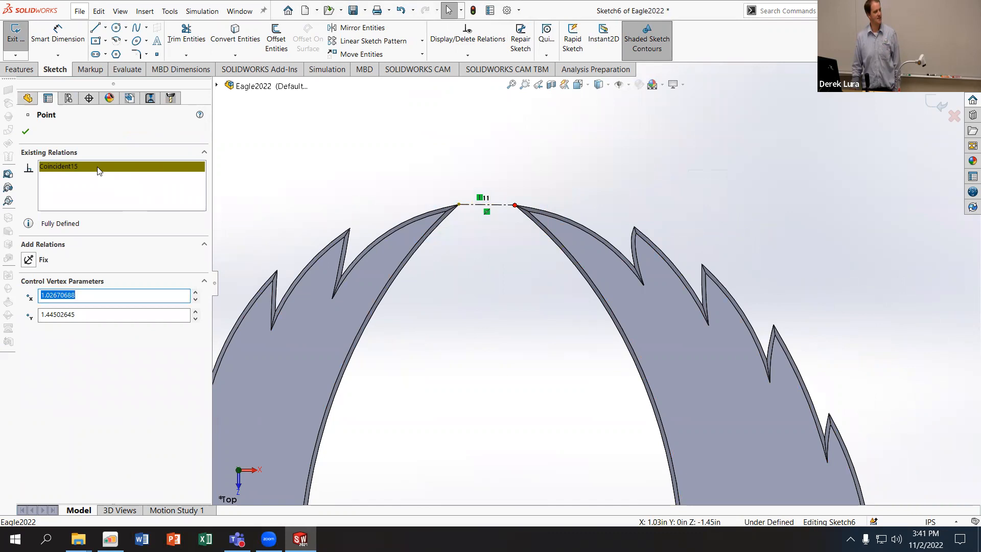
left_click_drag(394, 162, 569, 250)
key("Delete")
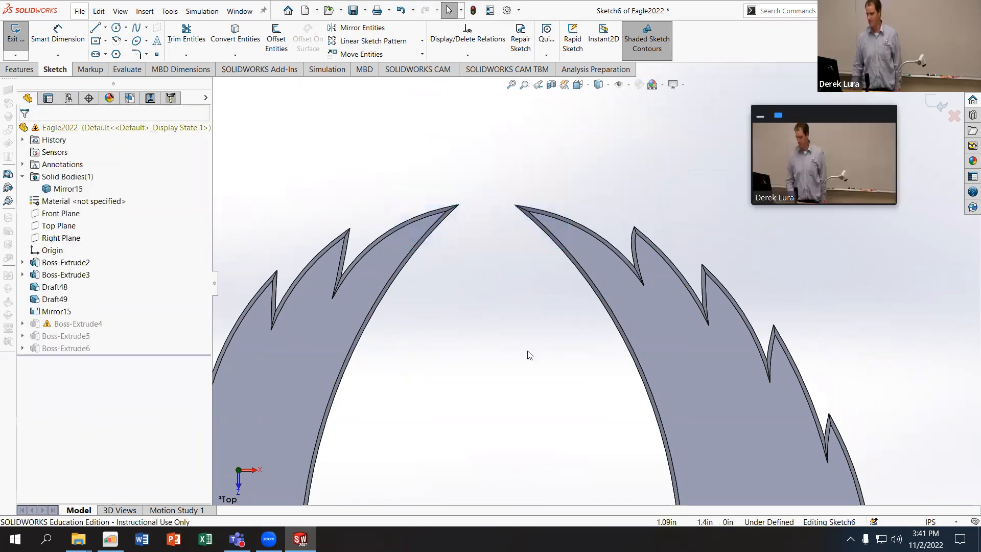
Step: Dimension the base's bottom line to 0.75 in in Boss-Extrude4's sketch and exit the sketch
scroll(529, 354, "up", 5)
scroll(551, 258, "down", 4)
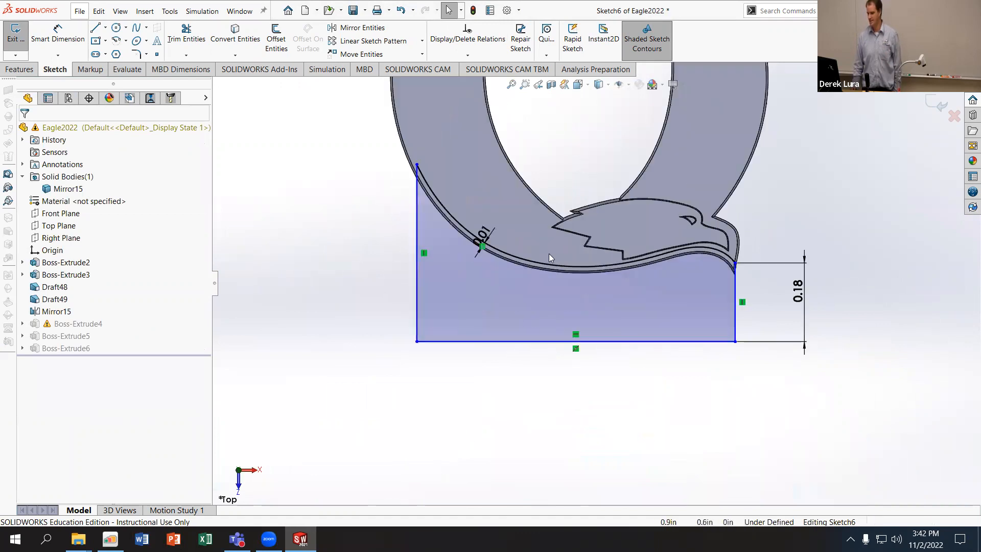
left_click(56, 36)
left_click(703, 345)
left_click(633, 391)
type(".75")
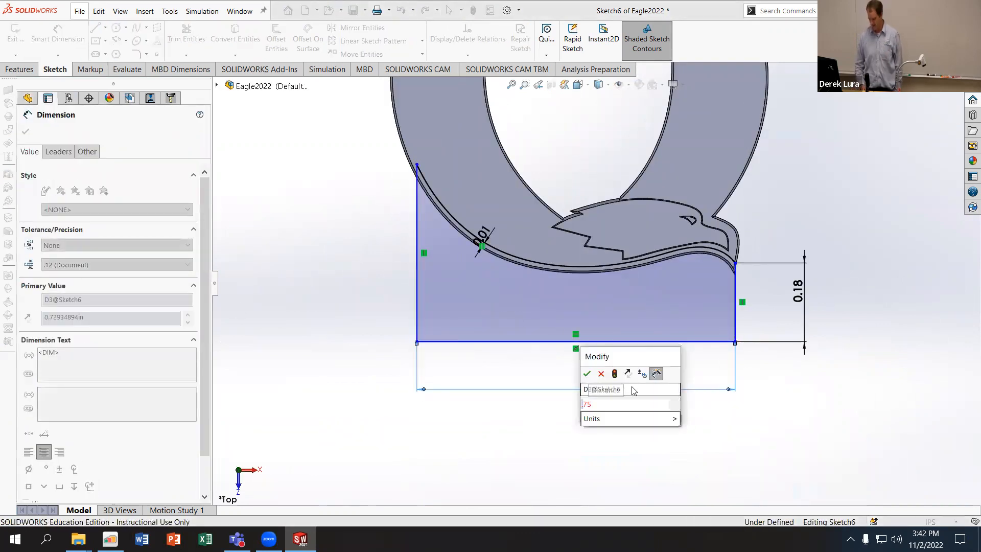
key("Return")
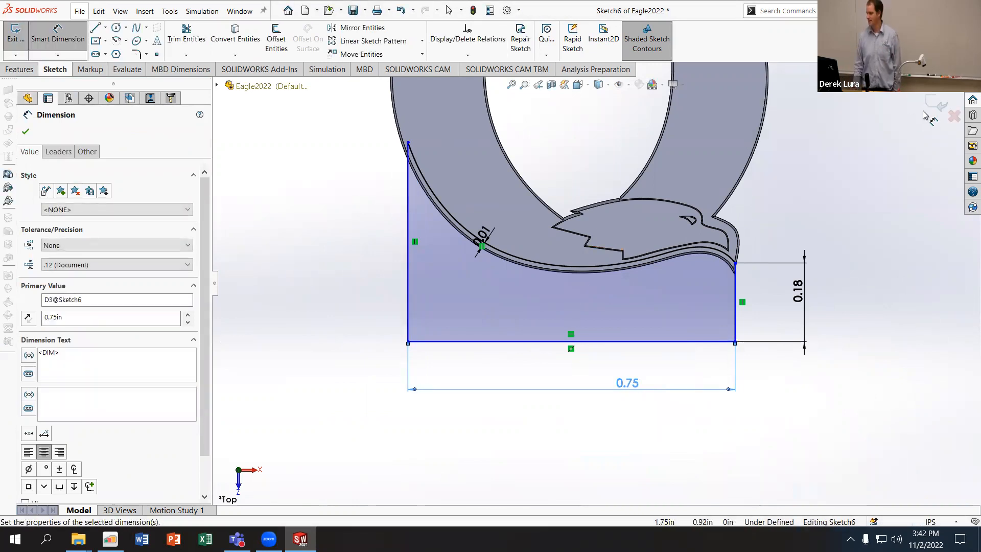
left_click(937, 107)
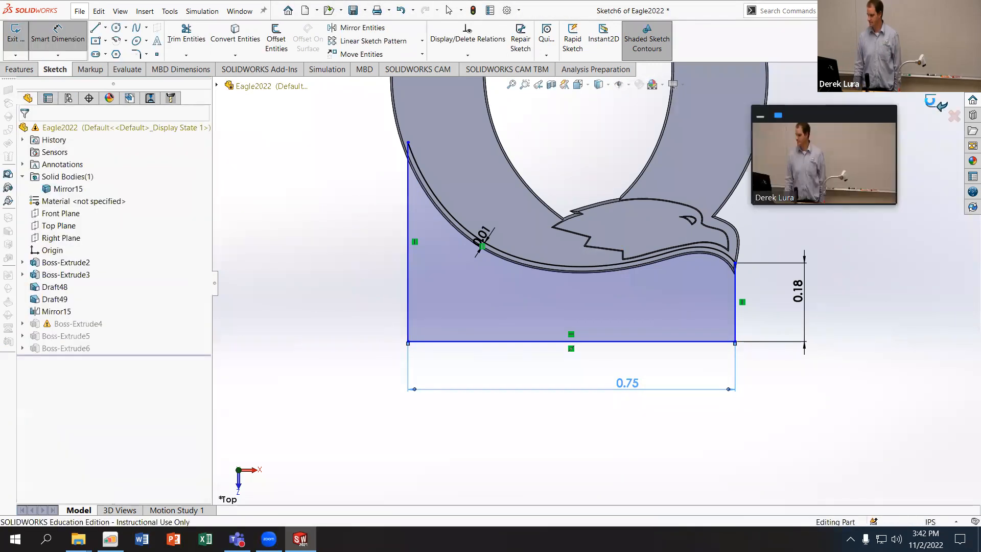
Step: Unsuppress Boss-Extrude5 and Boss-Extrude6 to restore the lettering on the base
right_click(80, 336)
left_click(119, 288)
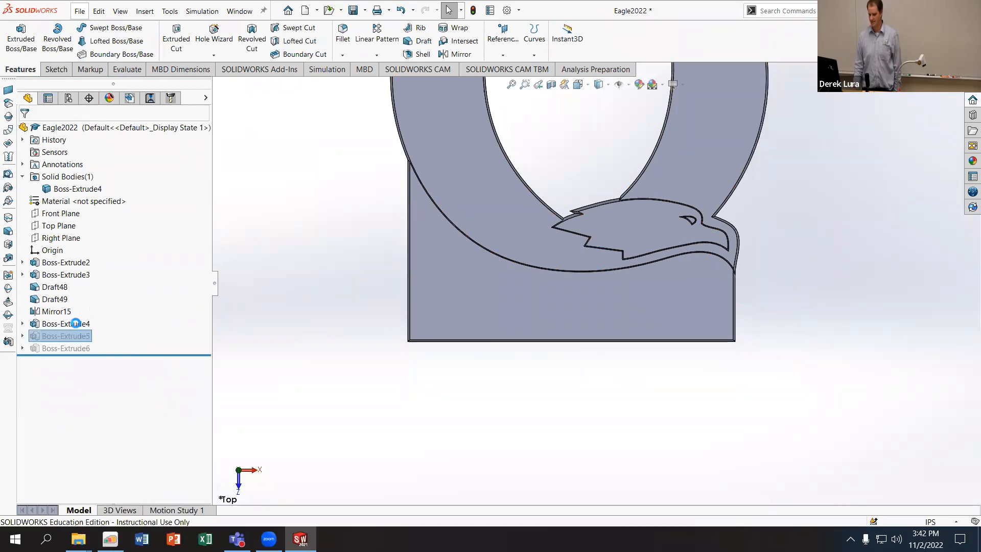
right_click(67, 348)
left_click(120, 300)
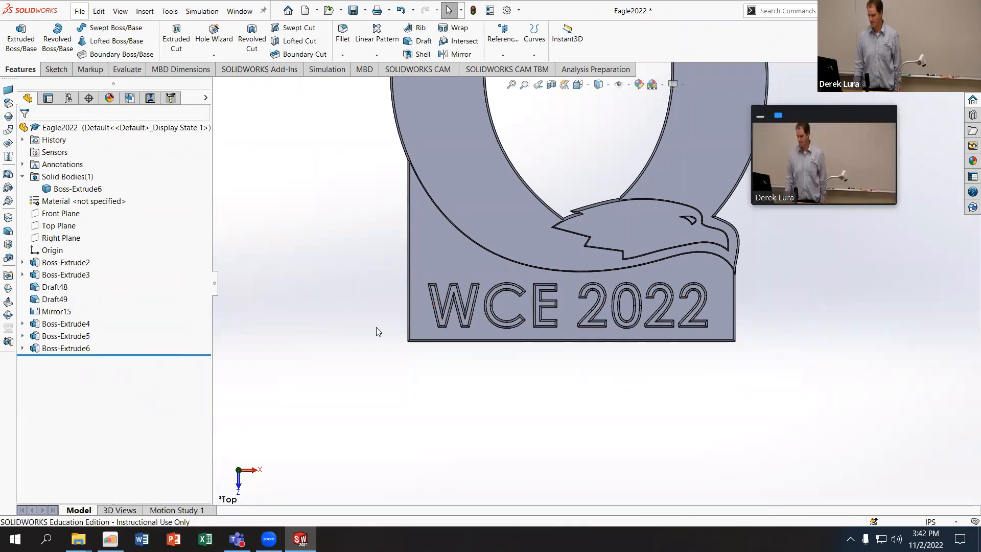
Step: Examine the rebuilt eagle part from several angles, including the drafted head, the wings and the WCE 2022 lettering
scroll(376, 327, "up", 3)
middle_click_drag(402, 288, 409, 289)
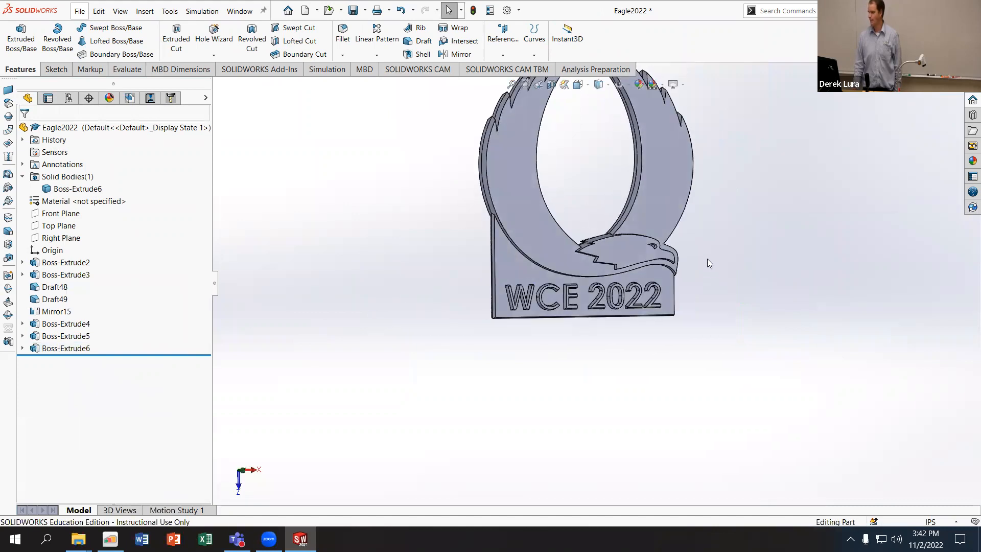
scroll(707, 259, "up", 5)
scroll(705, 222, "down", 4)
middle_click_drag(521, 265, 547, 283)
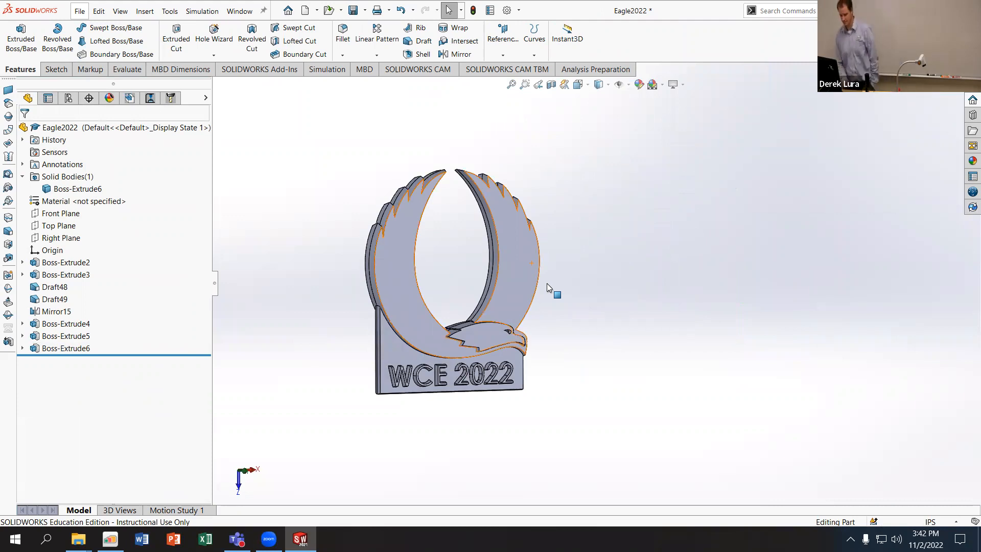
middle_click_drag(546, 283, 514, 313)
scroll(525, 353, "down", 7)
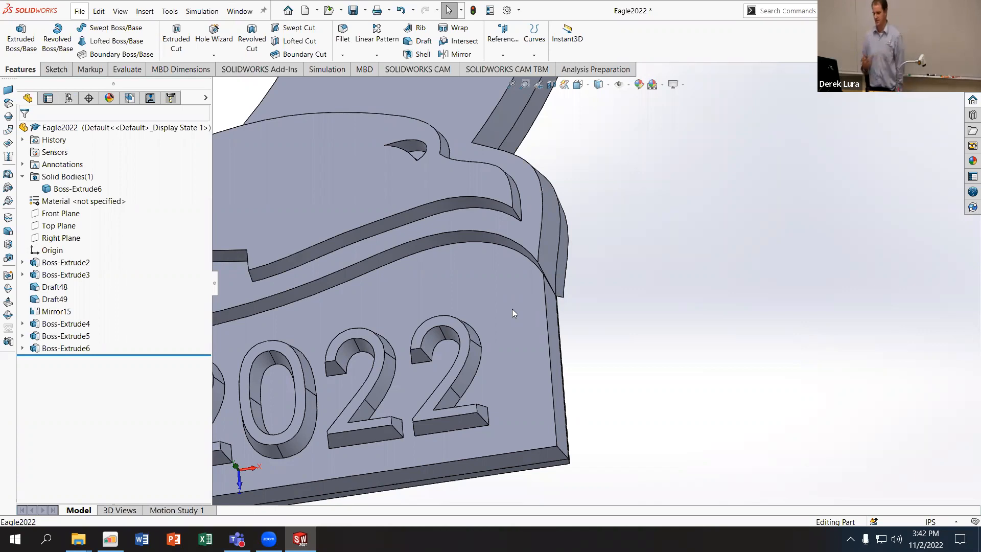
scroll(526, 317, "up", 8)
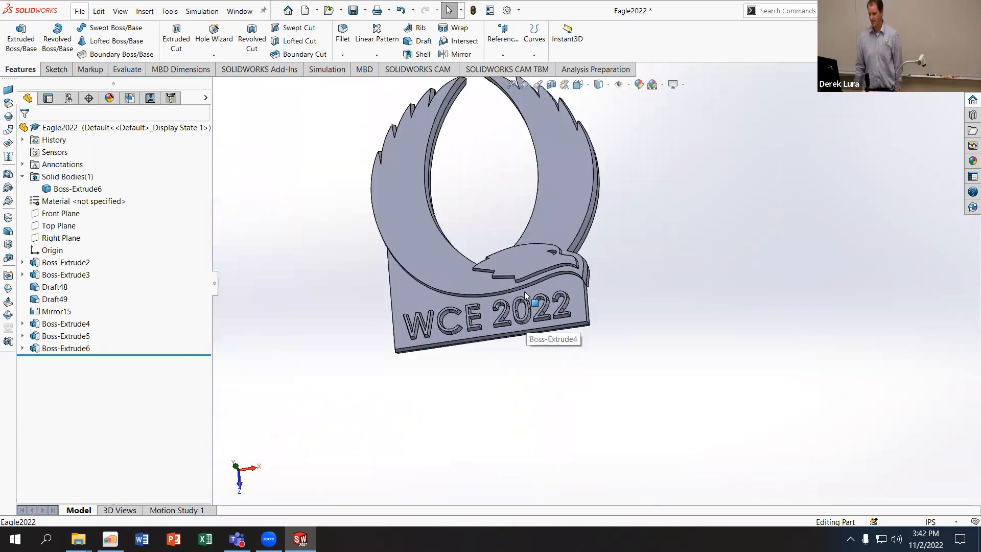
middle_click_drag(455, 226, 485, 217)
scroll(485, 216, "up", 5)
scroll(514, 179, "down", 4)
middle_click_drag(607, 343, 567, 343)
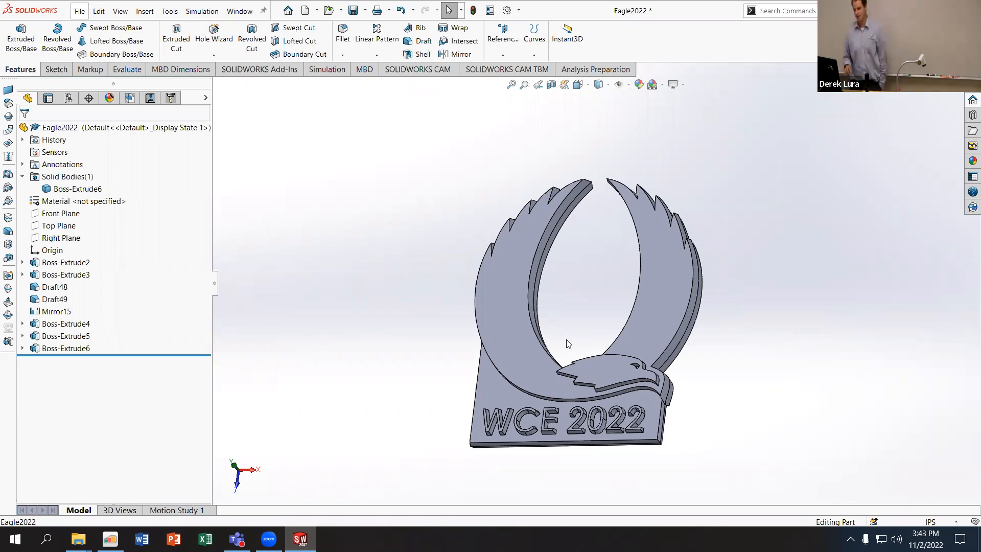
middle_click_drag(556, 349, 540, 501)
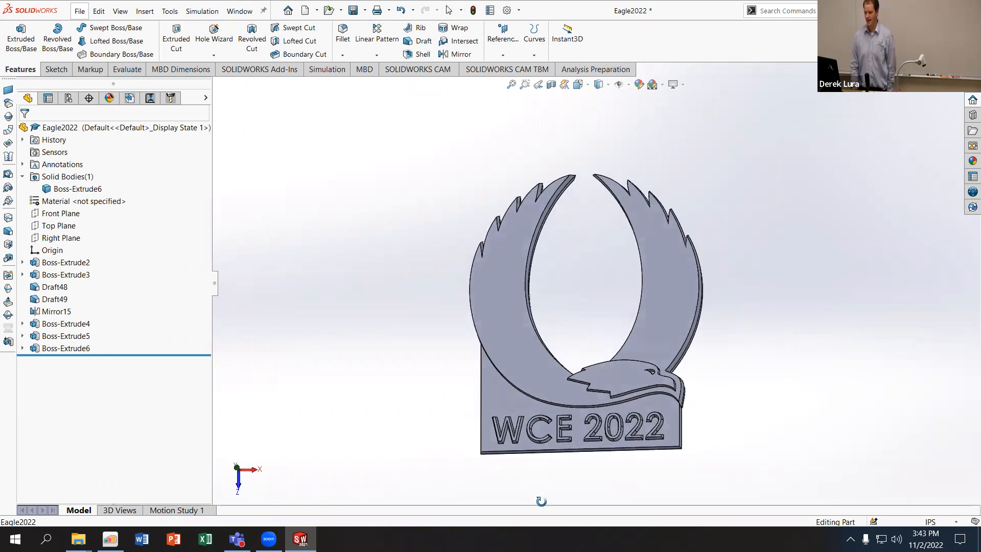
middle_click_drag(565, 366, 516, 387)
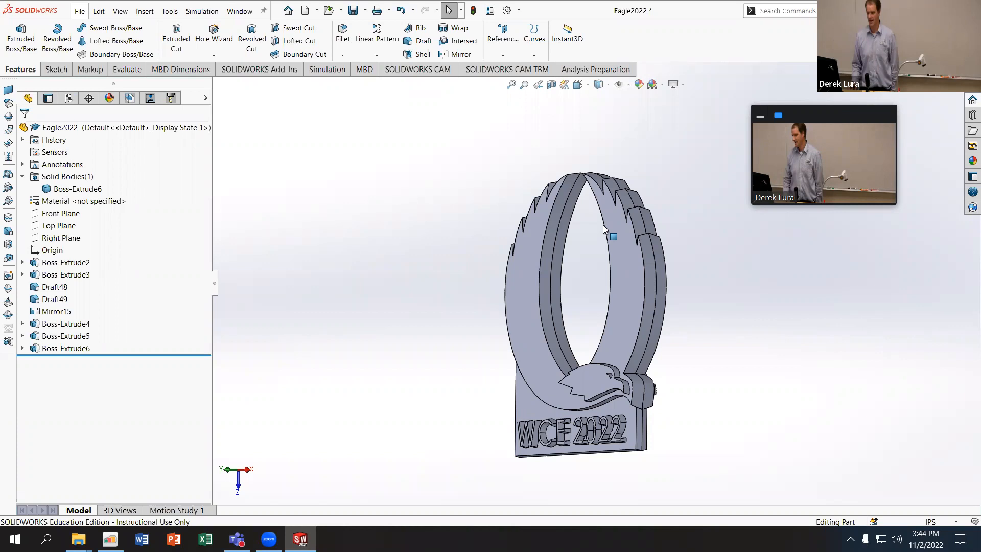
Step: Start a section view on the Front Plane and offset the cut to -0.60 in, viewing the cut face
left_click(550, 85)
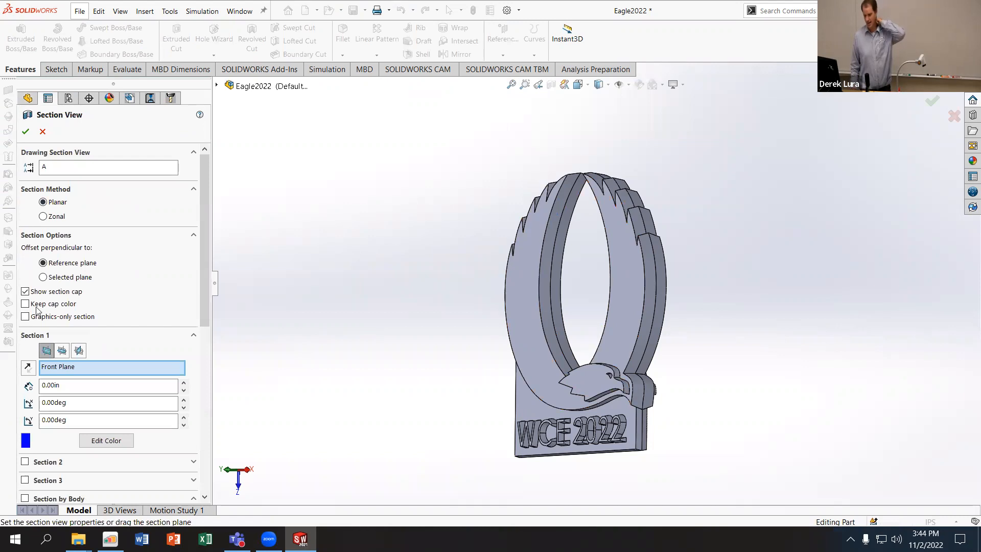
left_click(217, 86)
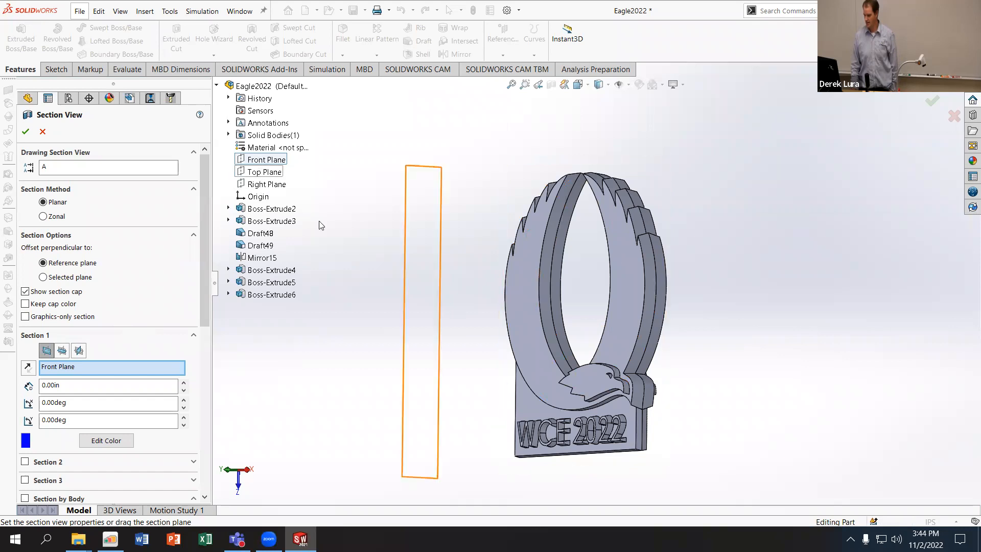
scroll(333, 208, "up", 5)
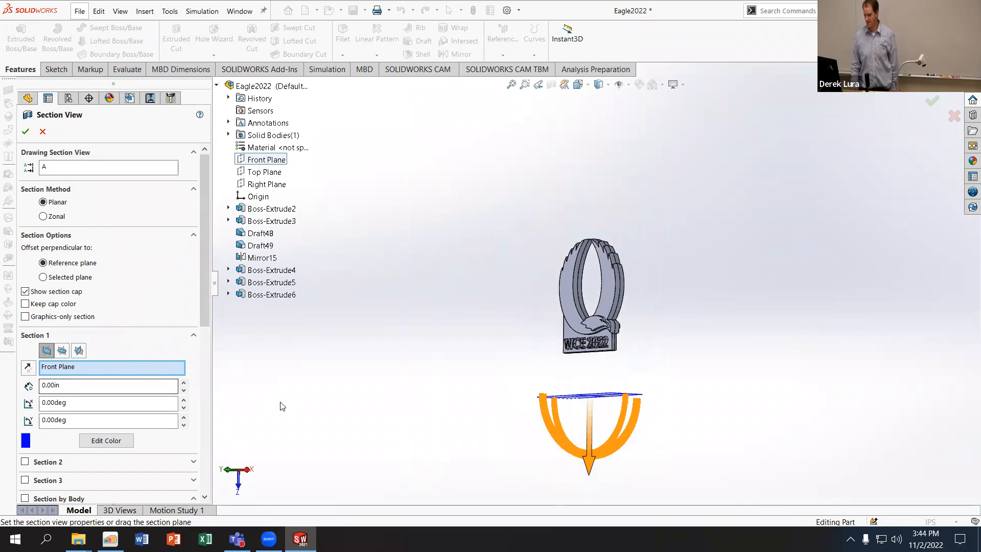
left_click(184, 391)
middle_click_drag(440, 333, 618, 291)
scroll(613, 296, "down", 6)
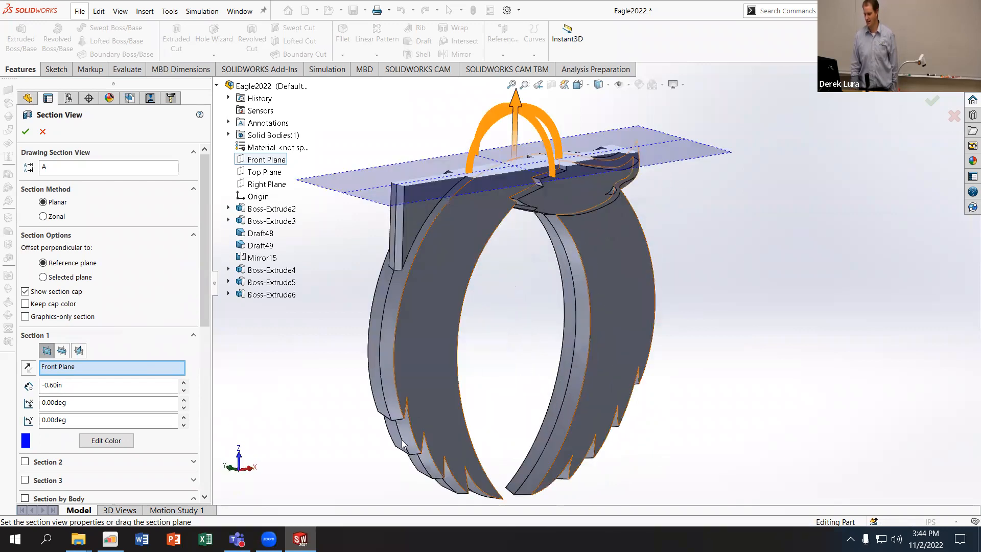
Step: Step the section plane through the wings to an offset of -1.50 in to inspect the cross-sections
left_click(184, 391)
left_click(184, 390)
left_click(184, 390)
left_click(183, 391)
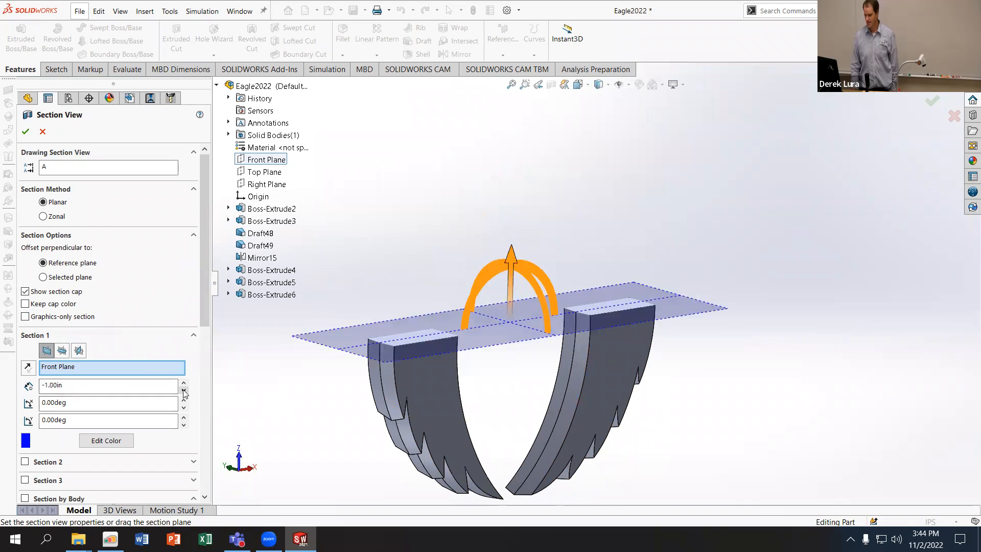
left_click(184, 391)
left_click(184, 391)
left_click(184, 391)
left_click(184, 391)
left_click(184, 390)
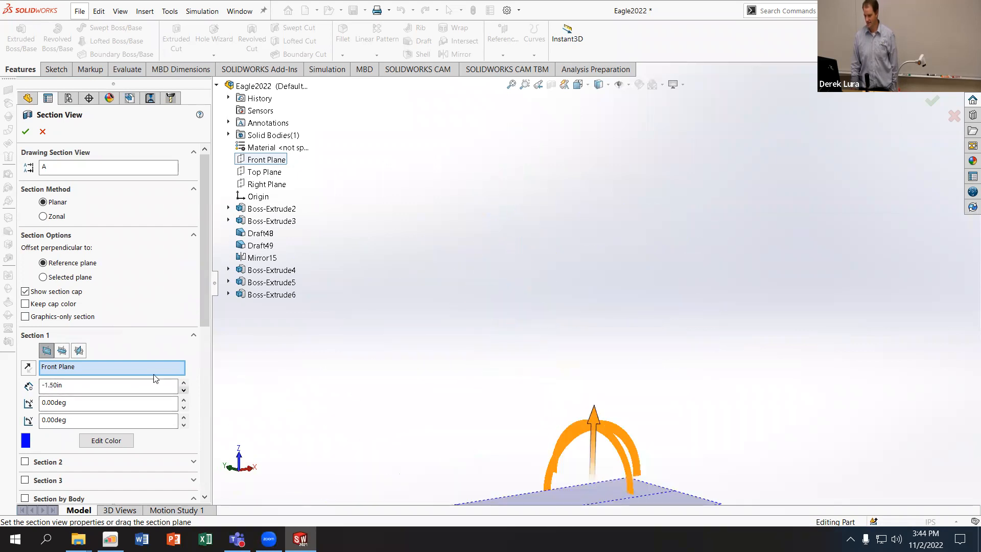
Step: Step the section plane back through the wings and head to an offset of -0.40 in
left_click(184, 383)
left_click(184, 383)
left_click(183, 383)
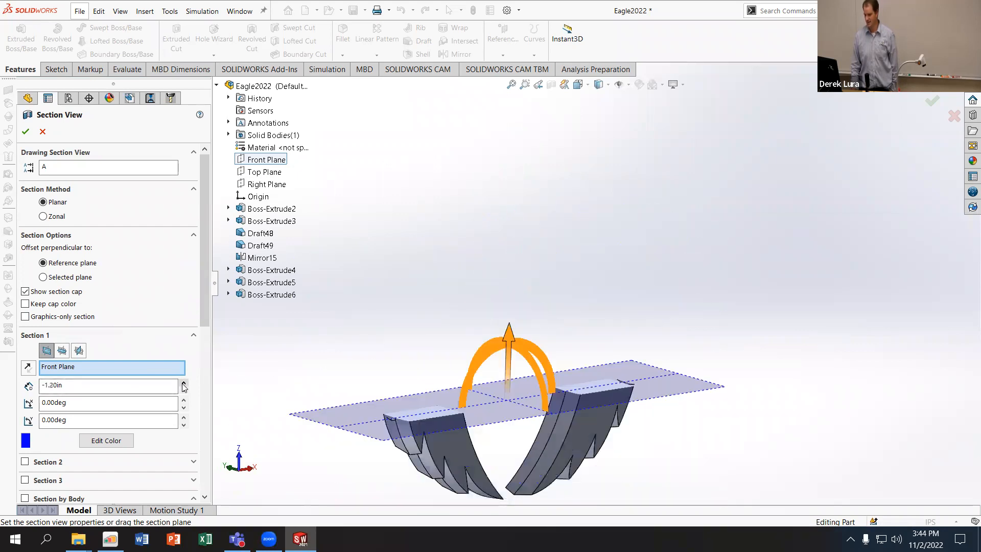
left_click(183, 383)
left_click(183, 383)
left_click(184, 383)
left_click(184, 383)
left_click(184, 383)
left_click(183, 383)
left_click(183, 383)
left_click(184, 384)
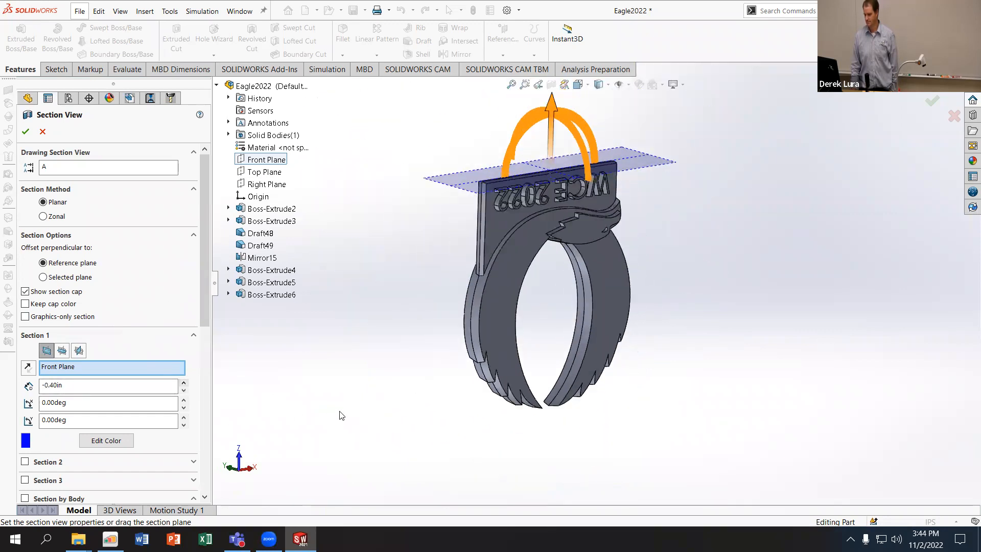
Step: Reverse the section view's cut direction and step the plane offset to -0.50 in, through the lettered base
middle_click_drag(454, 204, 408, 372)
left_click(33, 369)
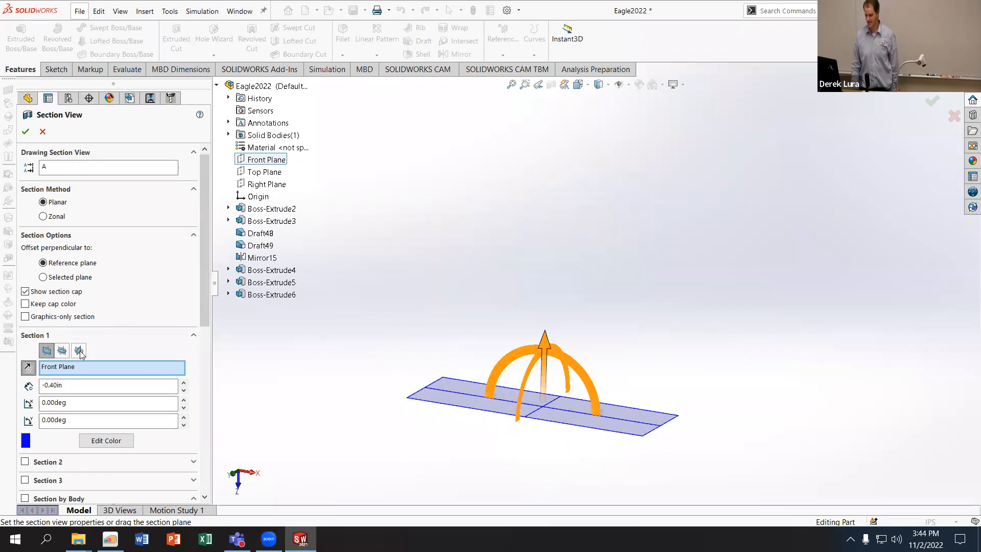
left_click(184, 383)
left_click(184, 384)
left_click(184, 392)
left_click(184, 392)
left_click(184, 392)
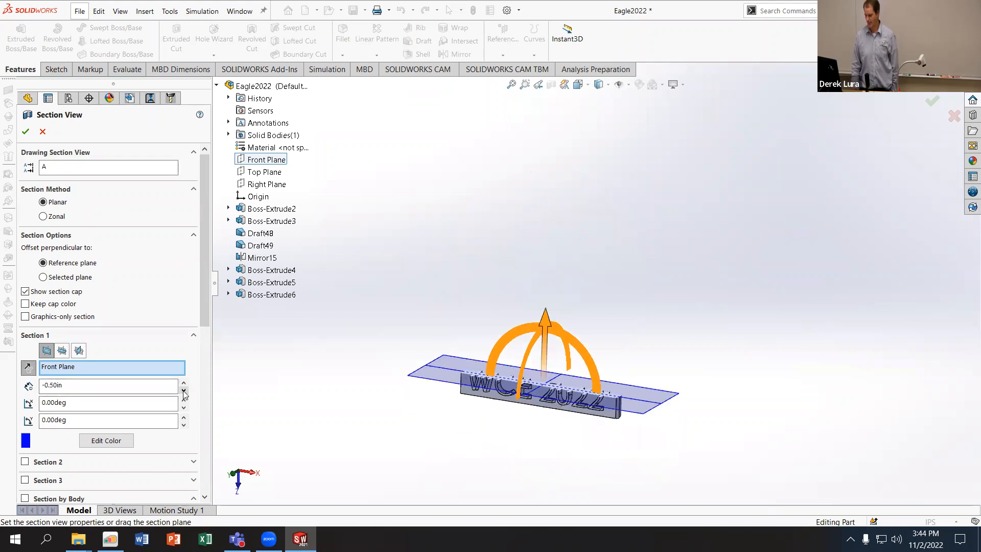
Step: Step the section plane through the eagle's head and wings to an offset of -1.50 in
left_click(184, 392)
left_click(184, 392)
left_click(184, 391)
left_click(184, 392)
left_click(184, 391)
left_click(184, 391)
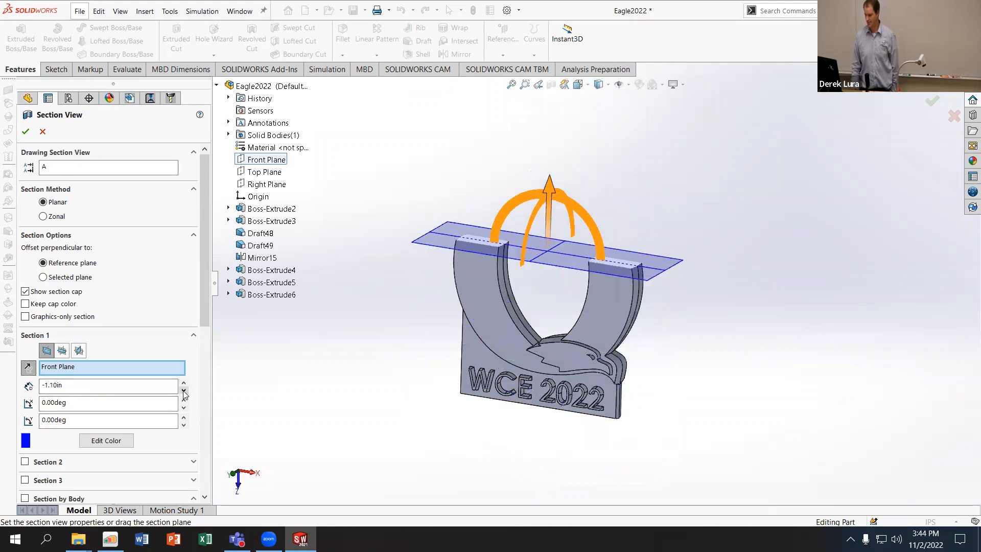
left_click(184, 391)
left_click(184, 392)
left_click(184, 391)
left_click(184, 392)
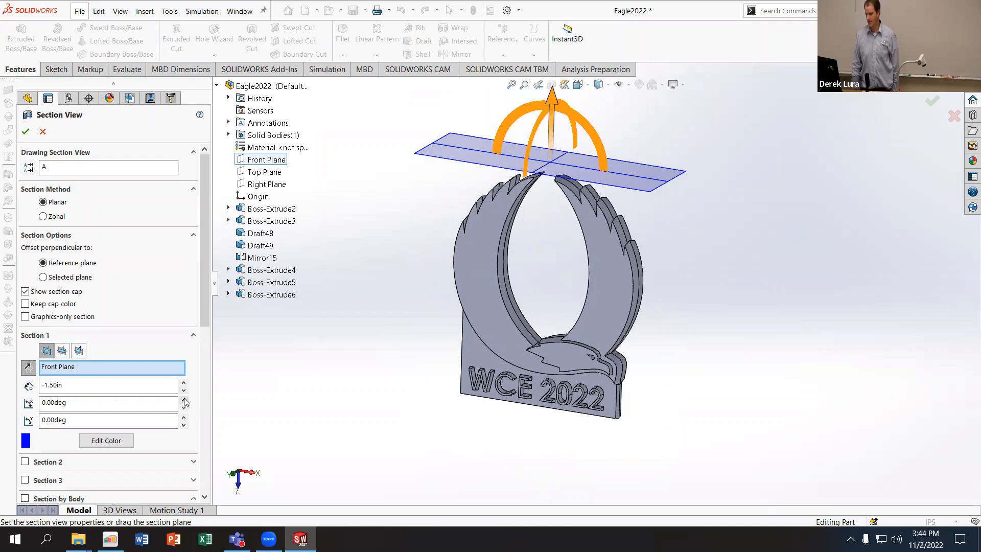
Step: Set the section plane offset to -1.40 in and inspect the cut faces near the wing tips
left_click(184, 400)
left_click(183, 408)
left_click(183, 384)
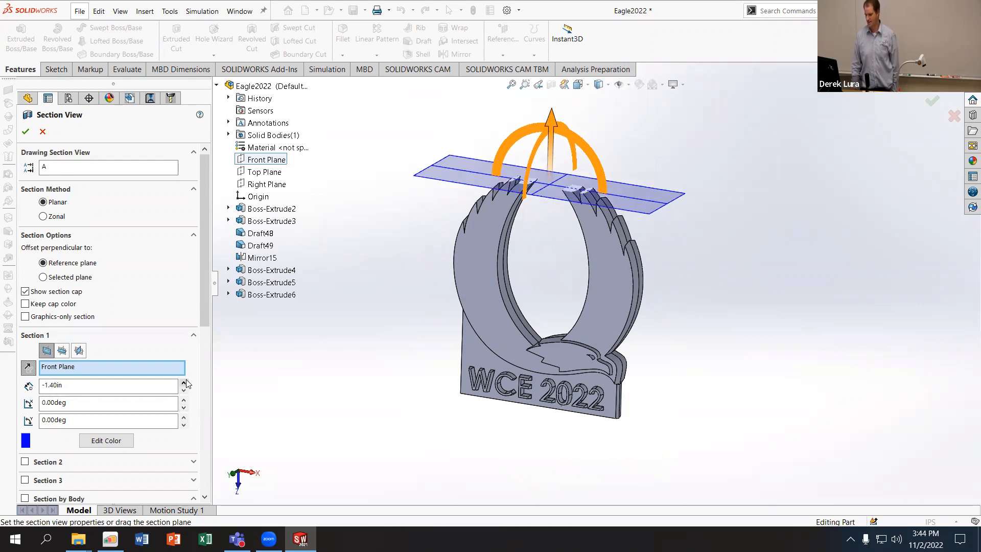
scroll(587, 184, "down", 5)
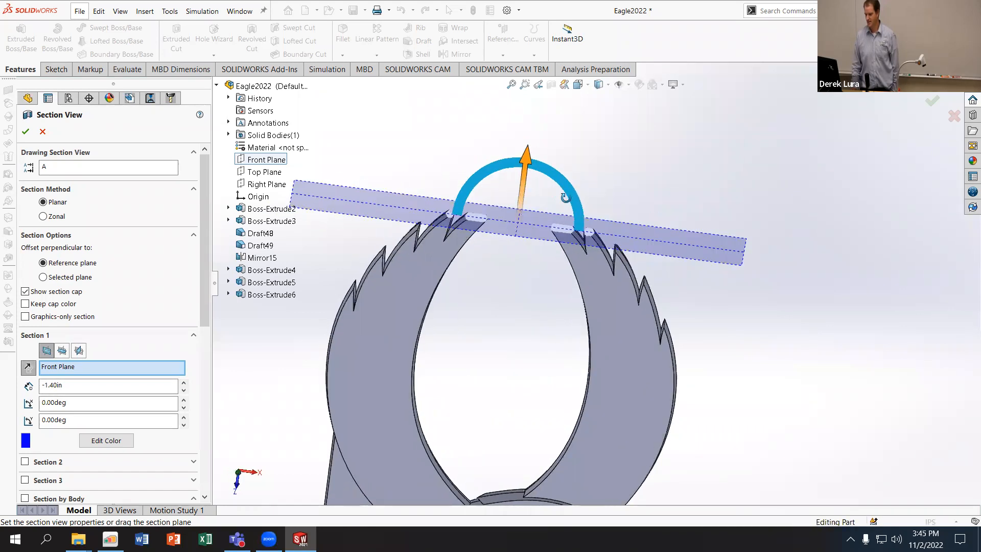
scroll(556, 238, "down", 3)
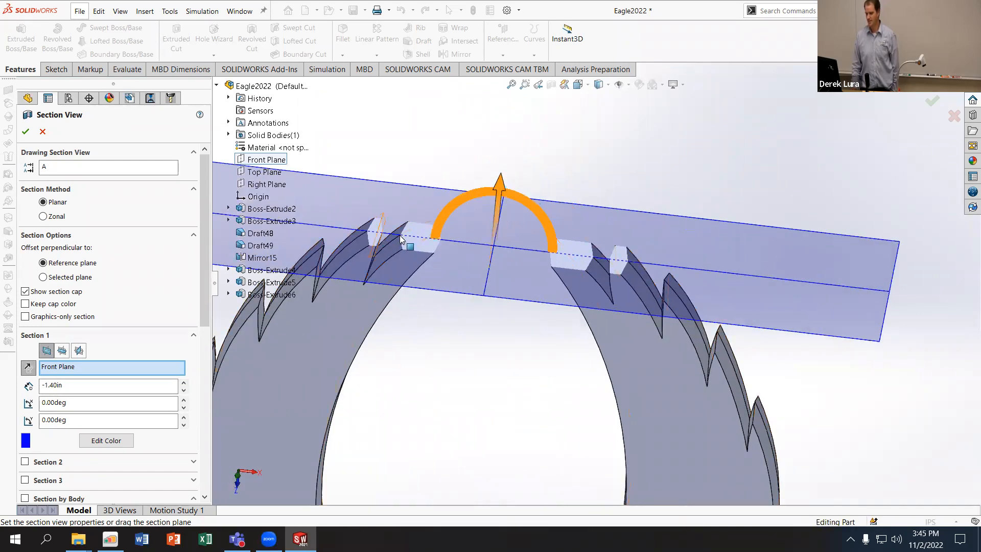
Step: Flip the section direction back and forth to compare both sides of the wing-tip cut
left_click(28, 367)
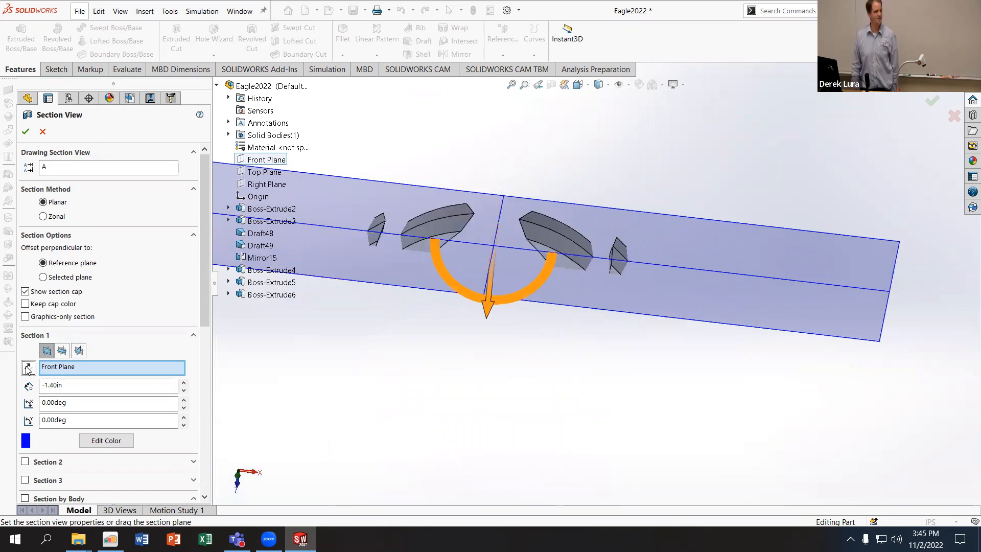
left_click(28, 367)
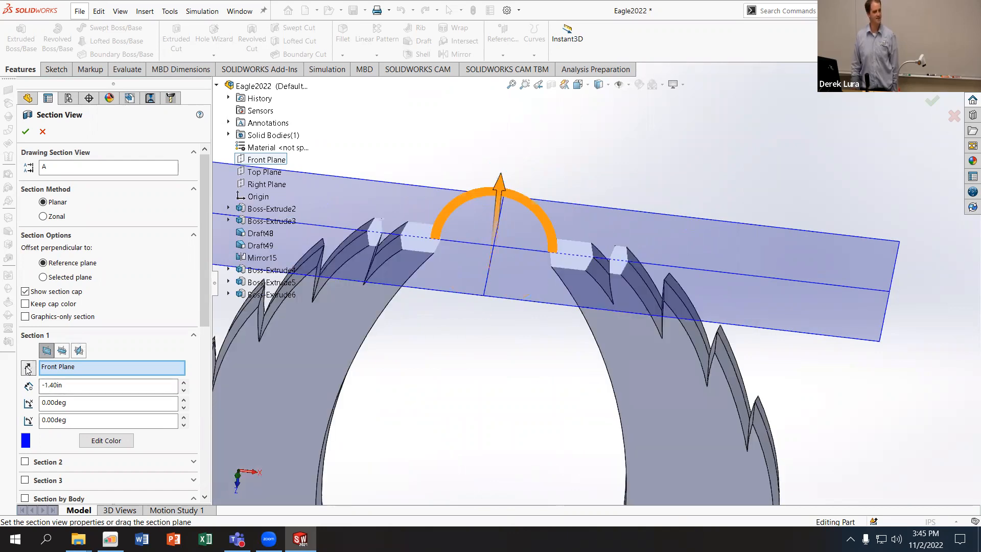
left_click(28, 367)
left_click(27, 368)
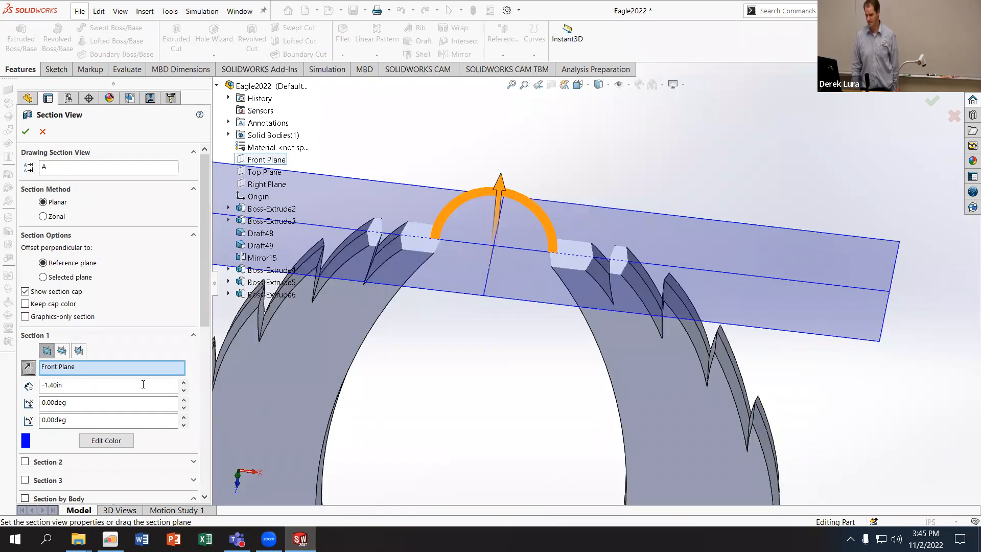
Step: Compare the wing-tip sections at offsets of -1.50 in and -1.30 in, ending at -1.40 in
left_click(184, 391)
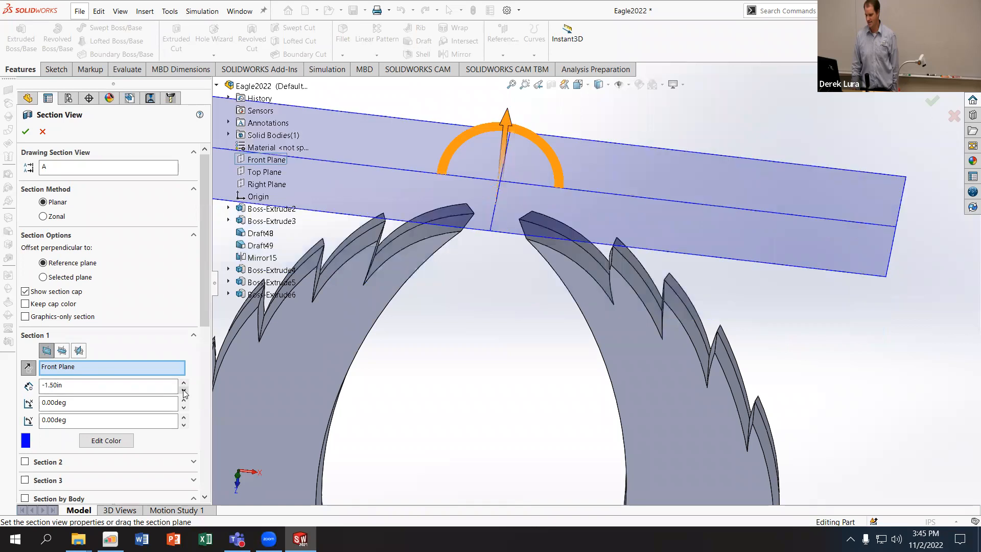
left_click(184, 382)
left_click(184, 382)
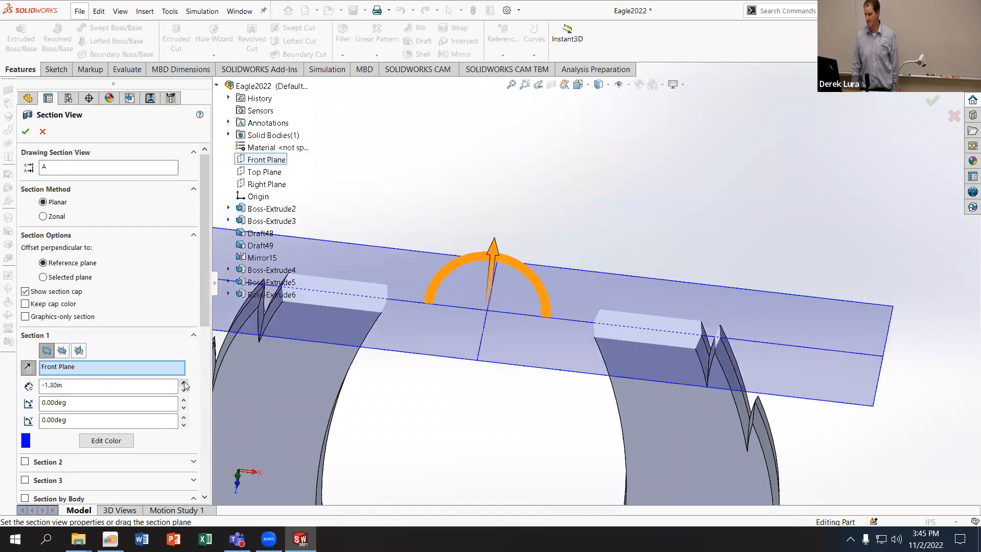
left_click(184, 391)
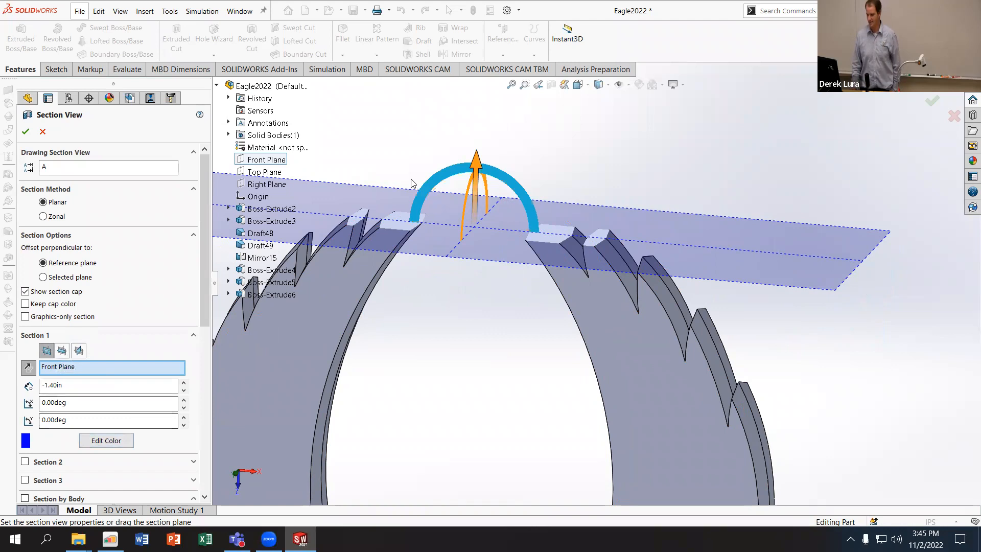
left_click(117, 442)
left_click(491, 353)
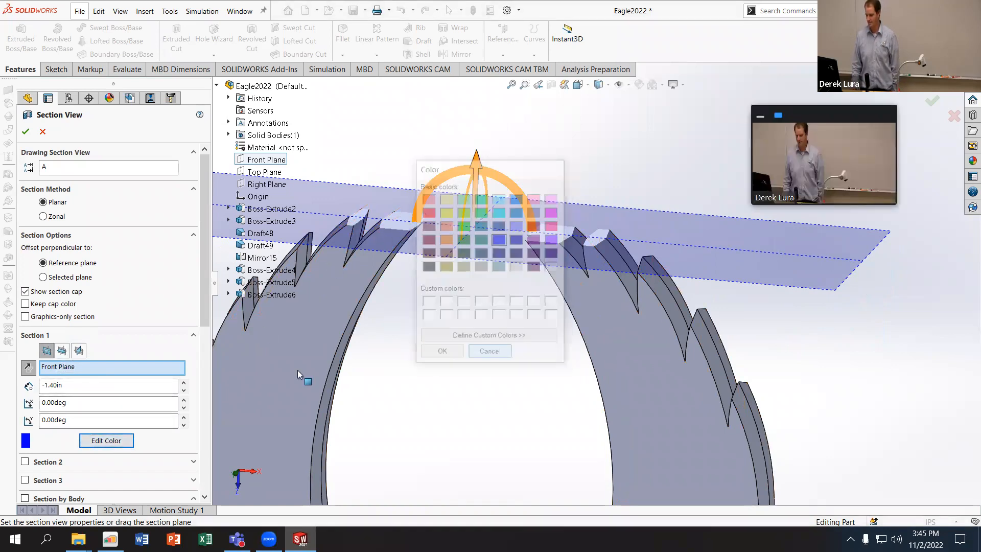
Step: Reverse the cut to isolate the wing tips and examine these pieces from above and below
left_click(28, 368)
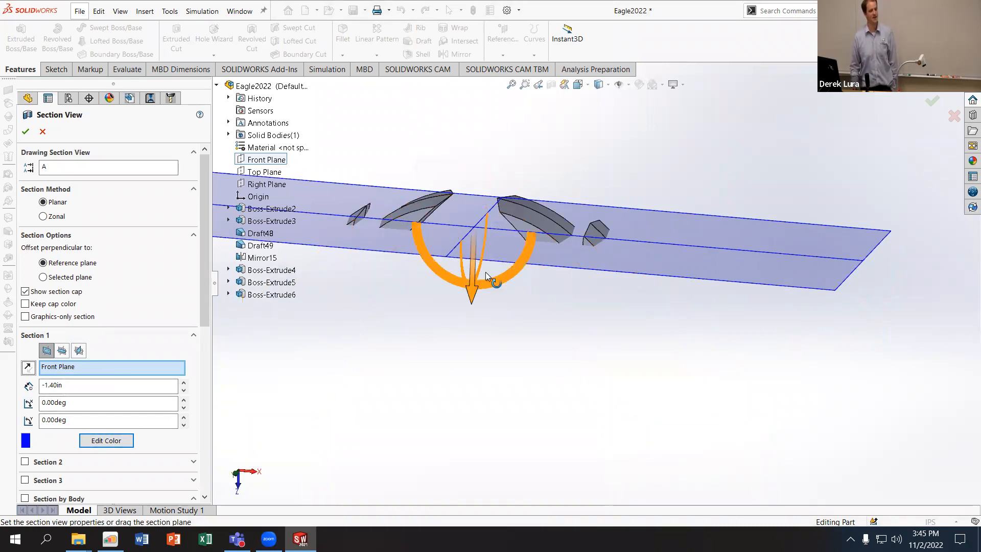
scroll(535, 286, "up", 9)
scroll(573, 451, "down", 2)
scroll(557, 240, "up", 2)
scroll(562, 106, "down", 5)
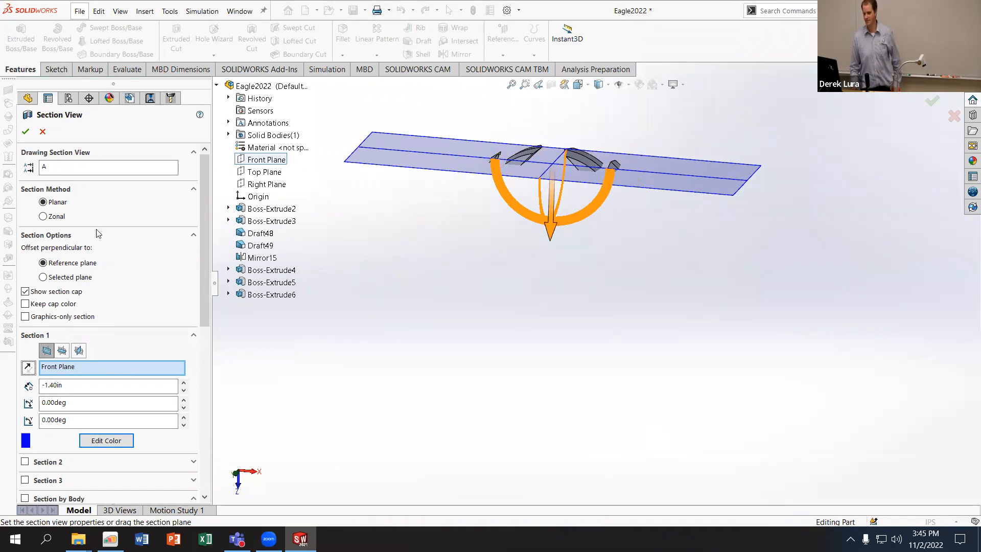
middle_click_drag(479, 386, 521, 435)
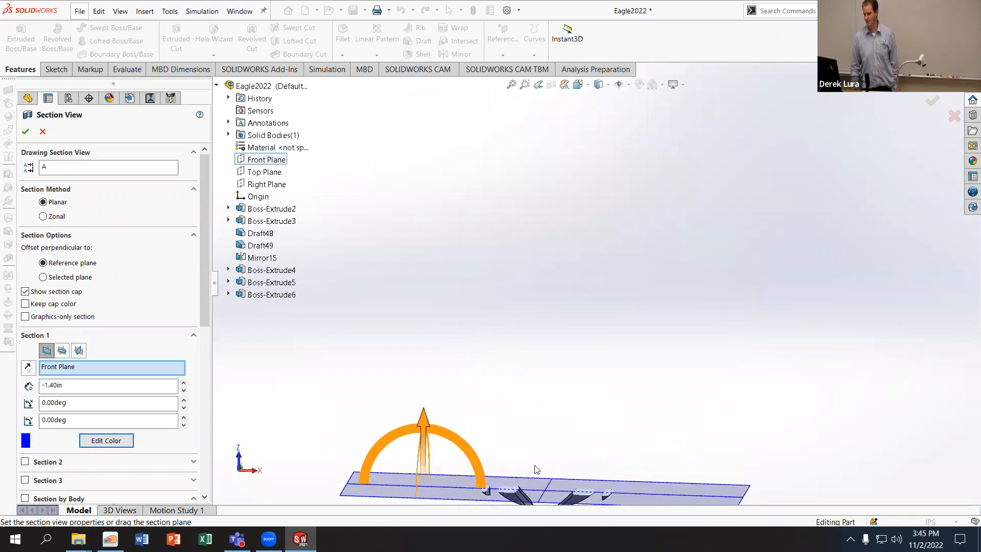
key("f")
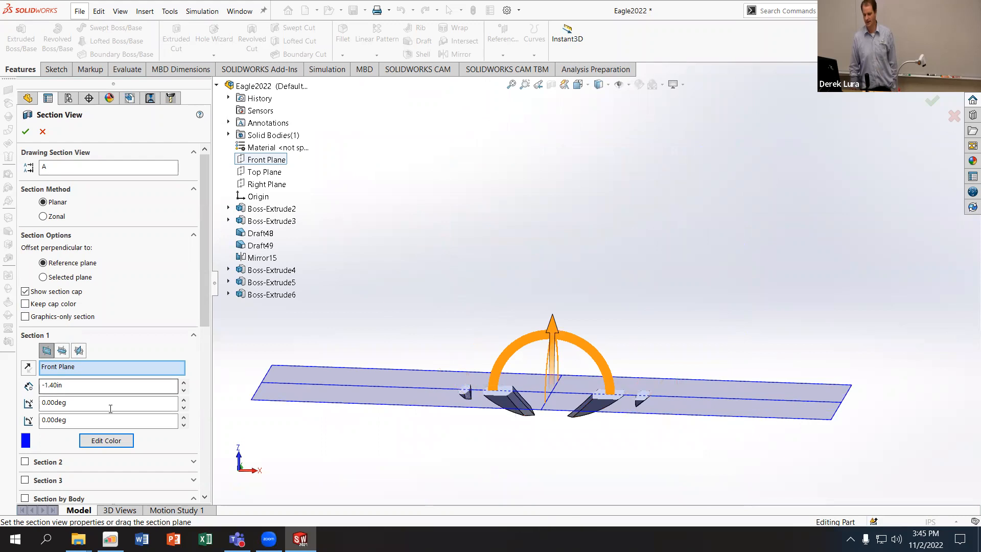
Step: Reverse the cut again to keep the main body and inspect the eagle's back side
left_click(30, 369)
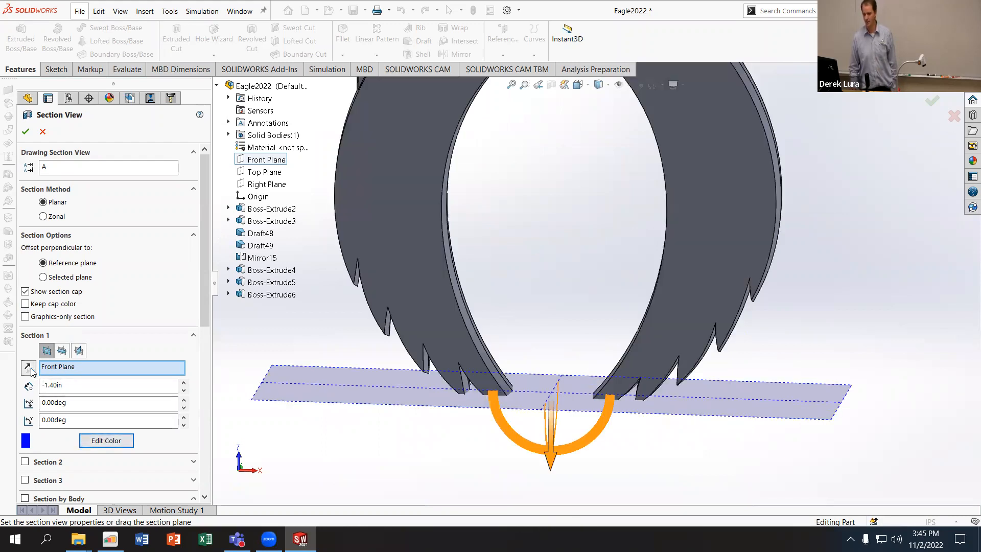
scroll(620, 245, "up", 4)
scroll(590, 178, "up", 1)
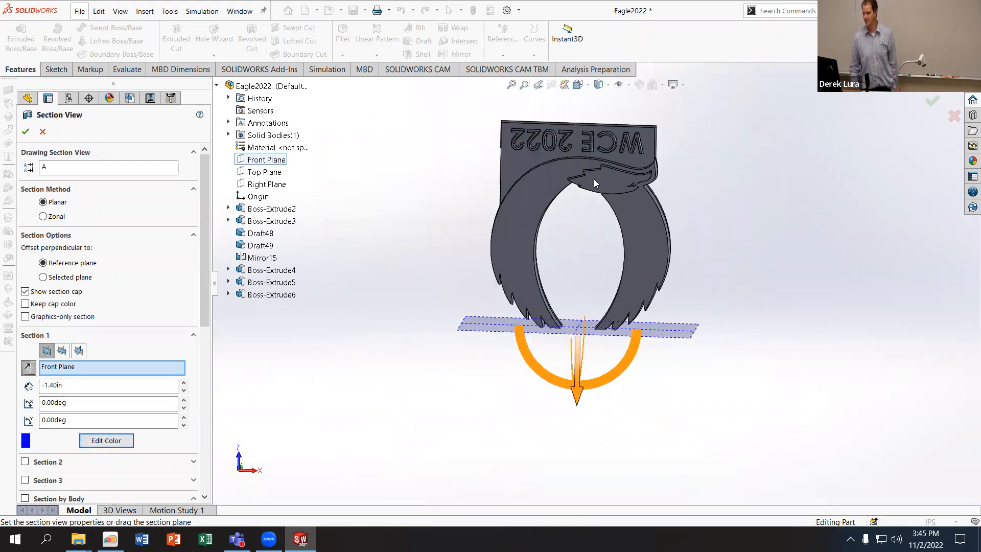
scroll(589, 179, "down", 1)
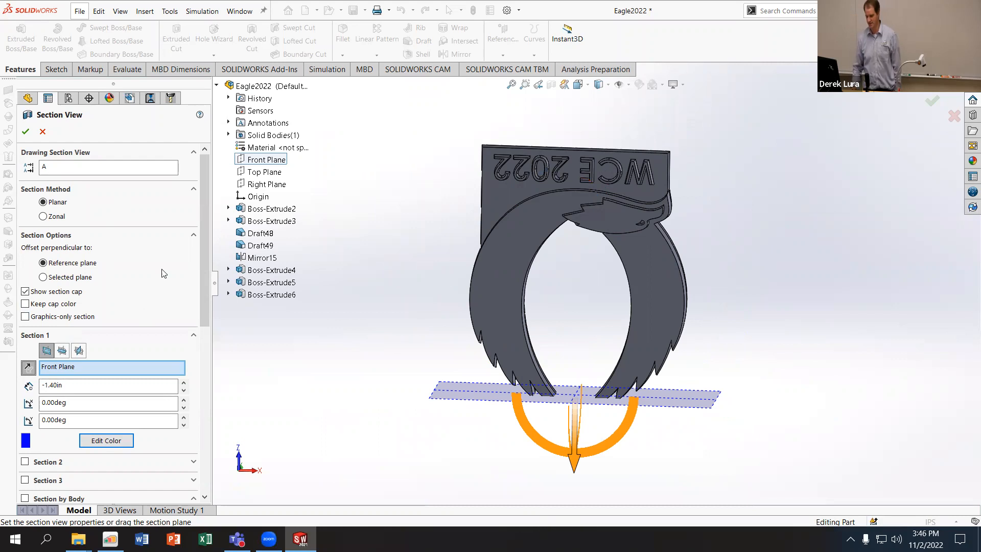
Step: Step the section plane through the wings to an offset of -0.70 in at the eagle's head
left_click(184, 384)
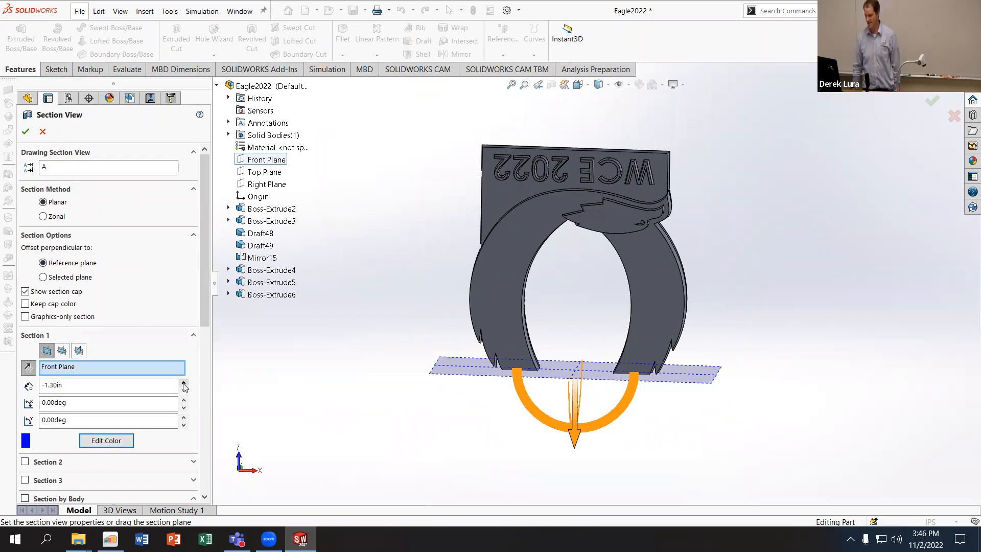
left_click(184, 383)
left_click(184, 384)
left_click(184, 384)
left_click(184, 384)
left_click(184, 384)
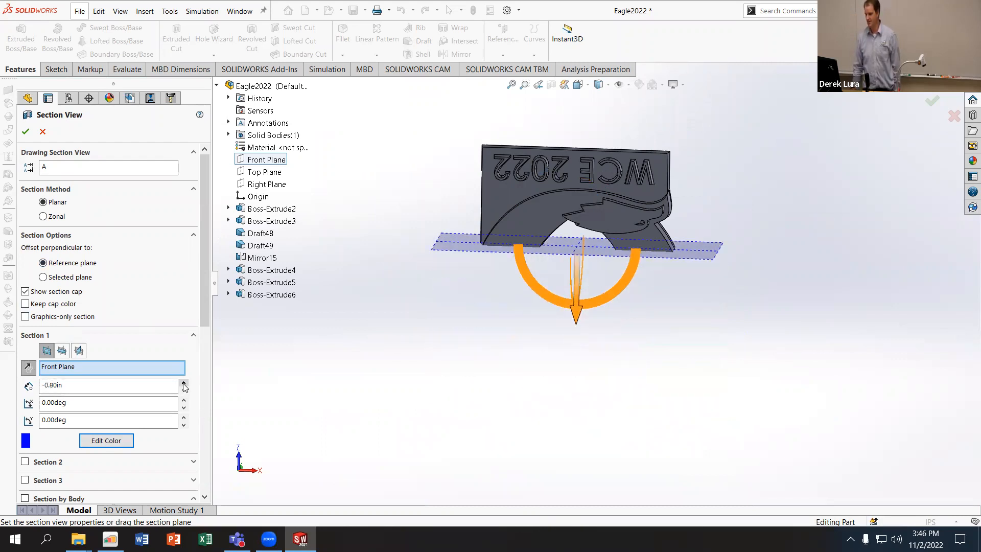
left_click(184, 384)
scroll(503, 214, "down", 1)
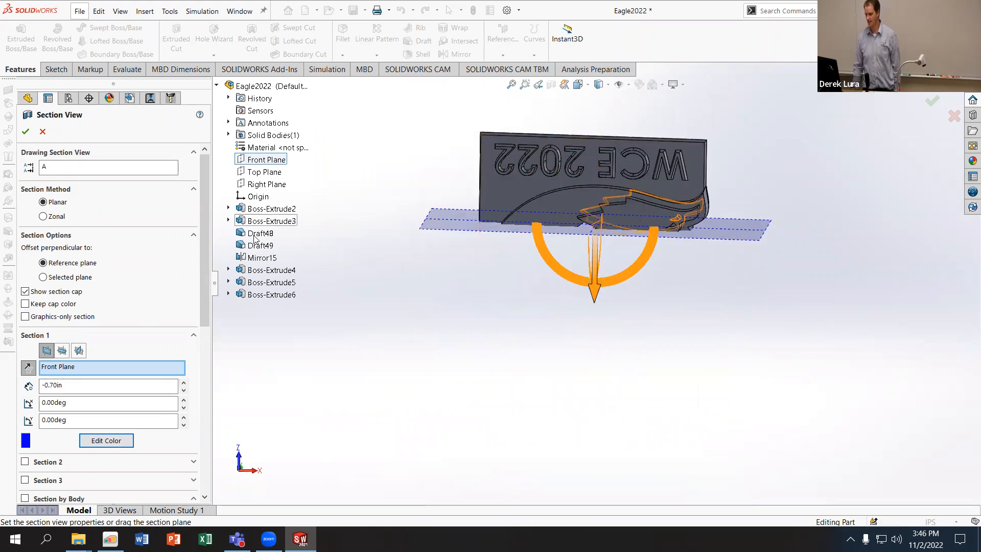
Step: Step the section plane past the base to -0.40 in, and return it to -0.60 in
left_click(184, 384)
left_click(184, 384)
left_click(183, 384)
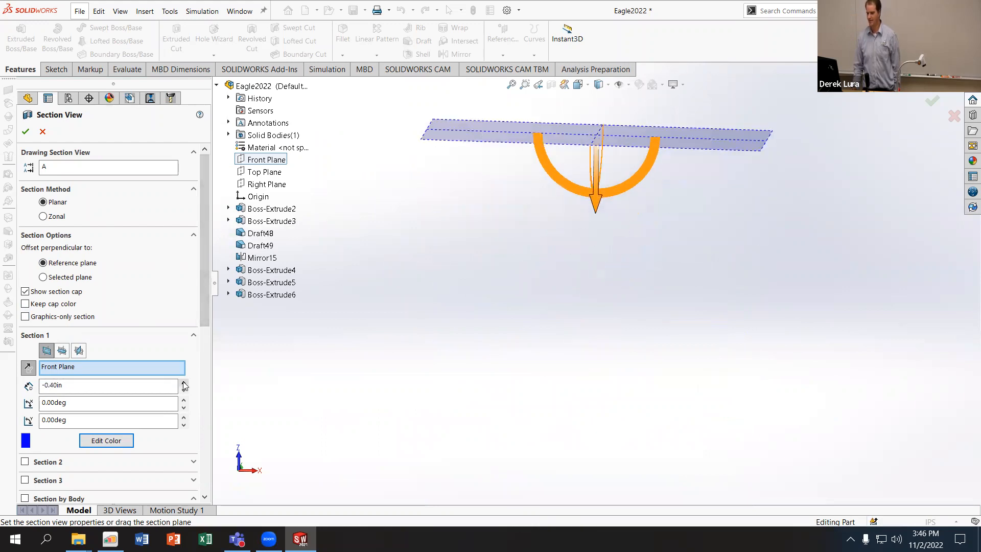
left_click(184, 390)
left_click(184, 390)
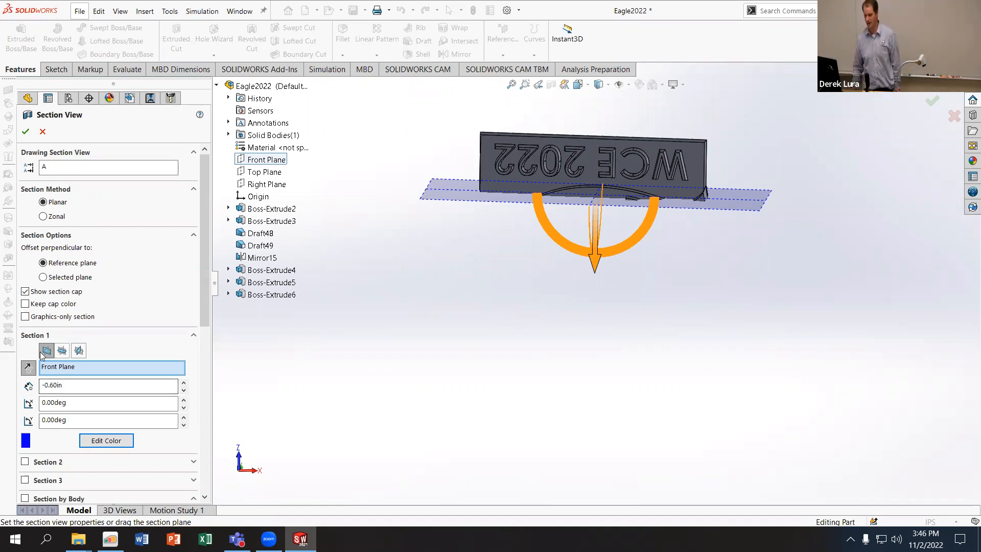
Step: Reverse the cut, inspect the wings and head from several angles, and cancel the section view
left_click(28, 367)
middle_click_drag(542, 365, 584, 145)
middle_click_drag(564, 268, 542, 128)
middle_click_drag(530, 224, 552, 155)
scroll(552, 155, "down", 3)
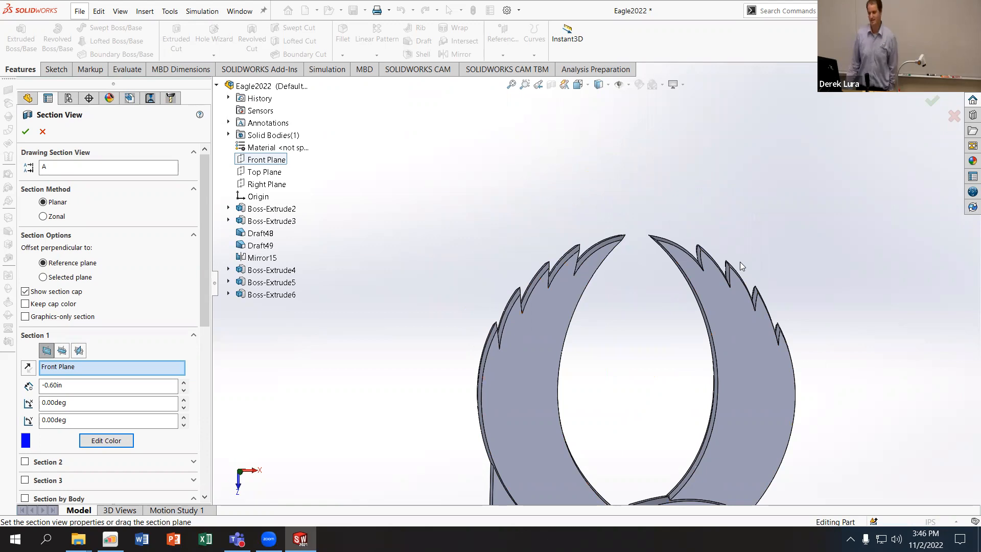
middle_click_drag(728, 265, 544, 252)
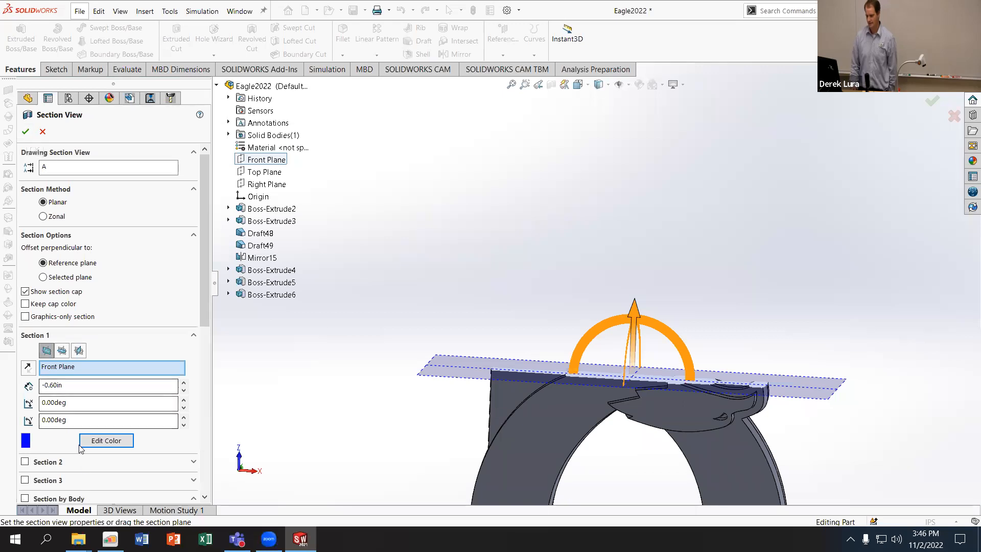
left_click(44, 133)
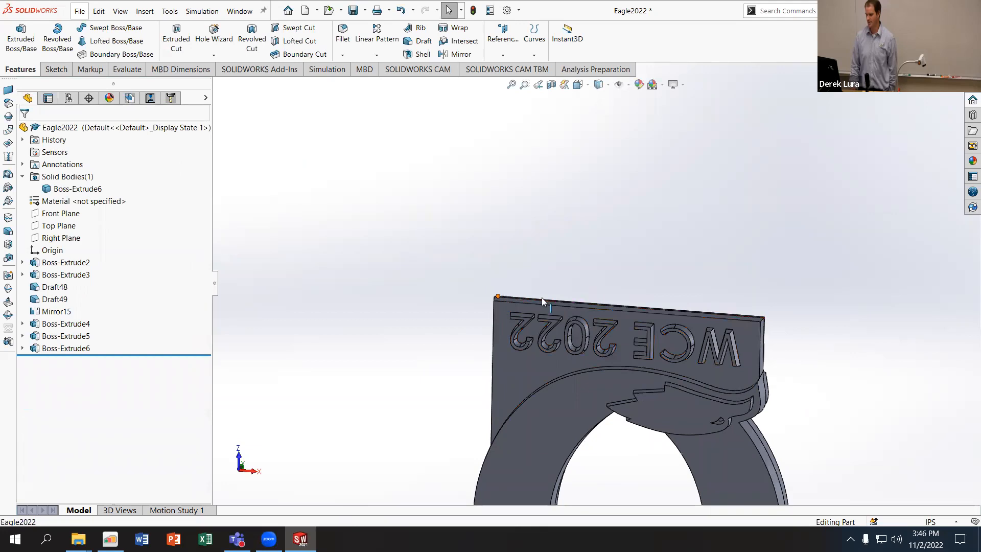
Step: Start a center rectangle in a new sketch on the Top Plane
scroll(708, 398, "up", 3)
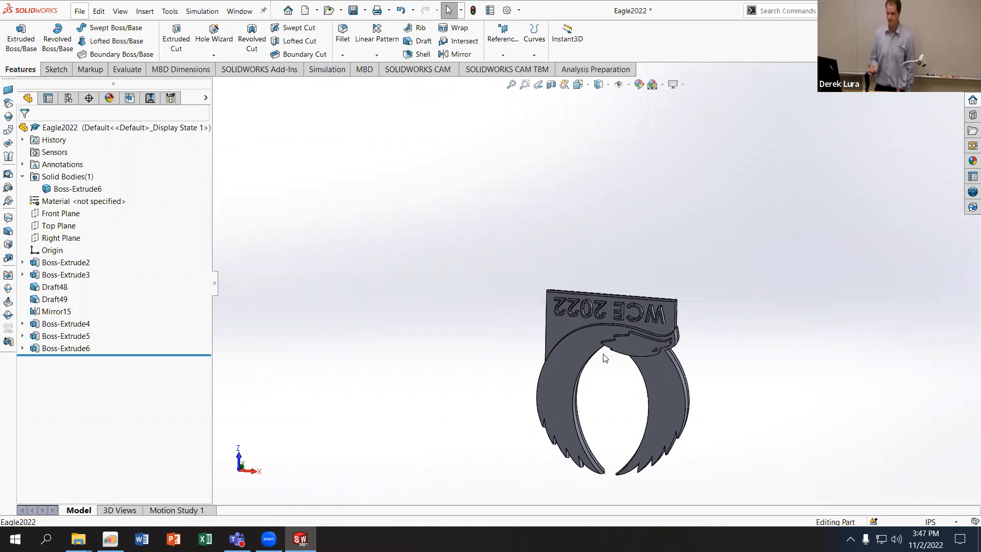
scroll(646, 301, "down", 8)
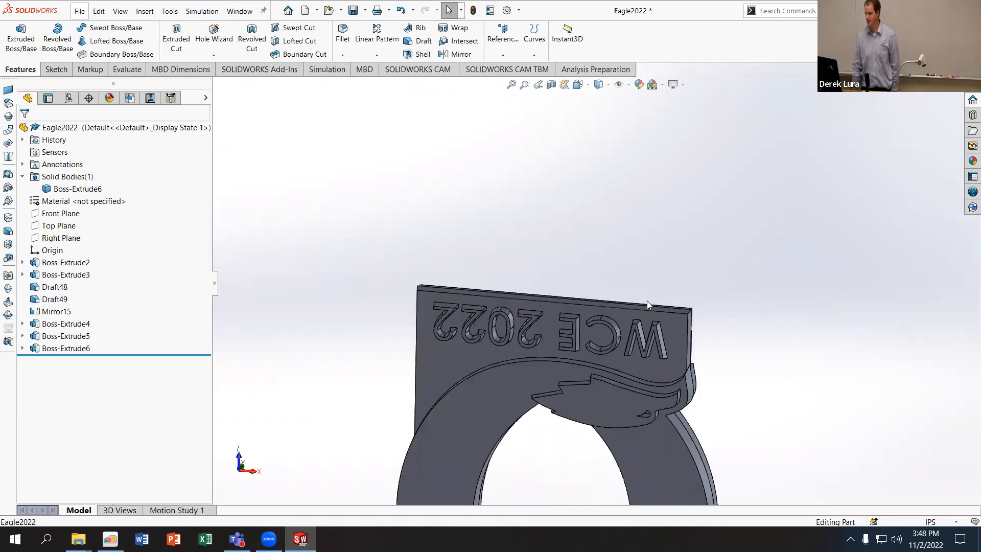
mouse_move(525, 294)
middle_mouse_down()
mouse_move(516, 317)
mouse_move(488, 322)
mouse_move(515, 299)
middle_mouse_up()
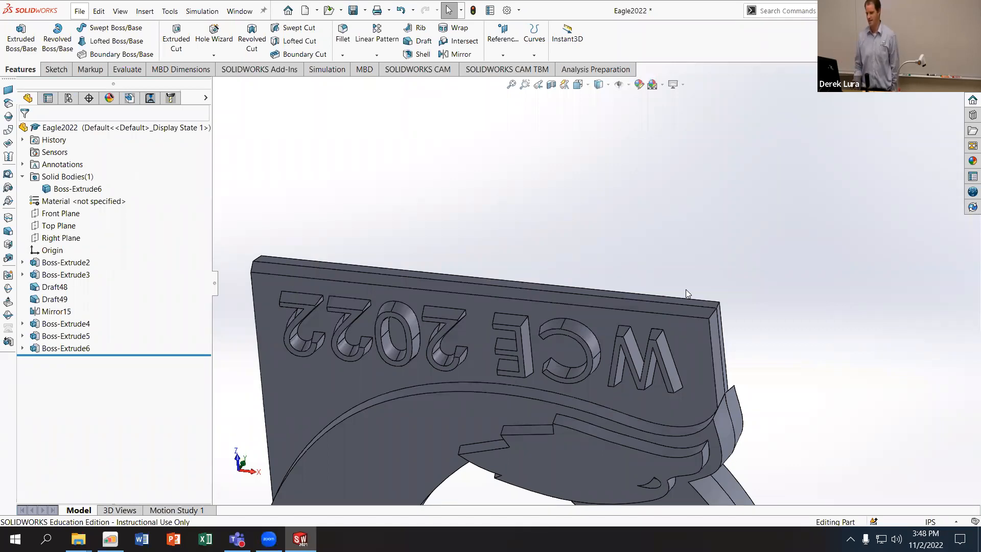
left_click(56, 226)
middle_click_drag(377, 203, 396, 176)
left_click(55, 69)
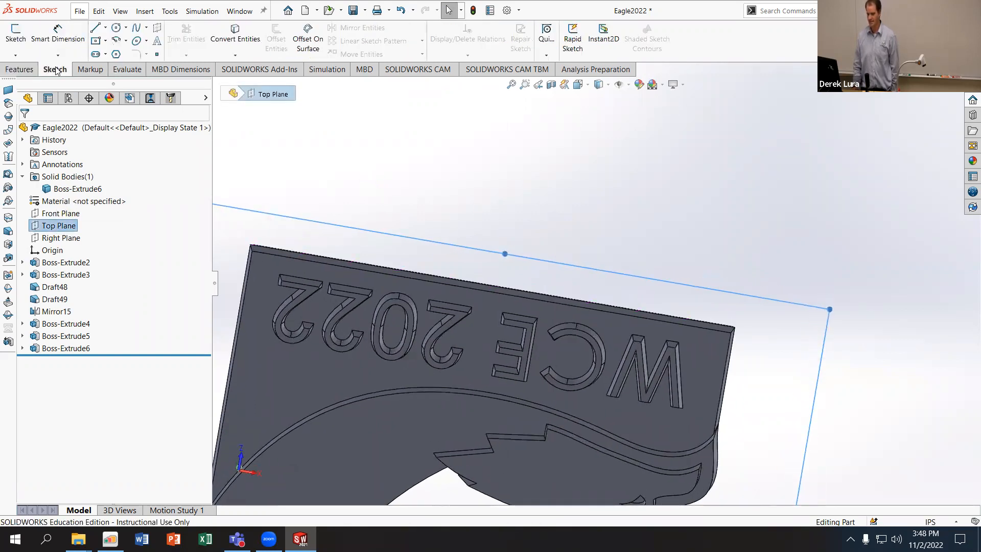
left_click(97, 41)
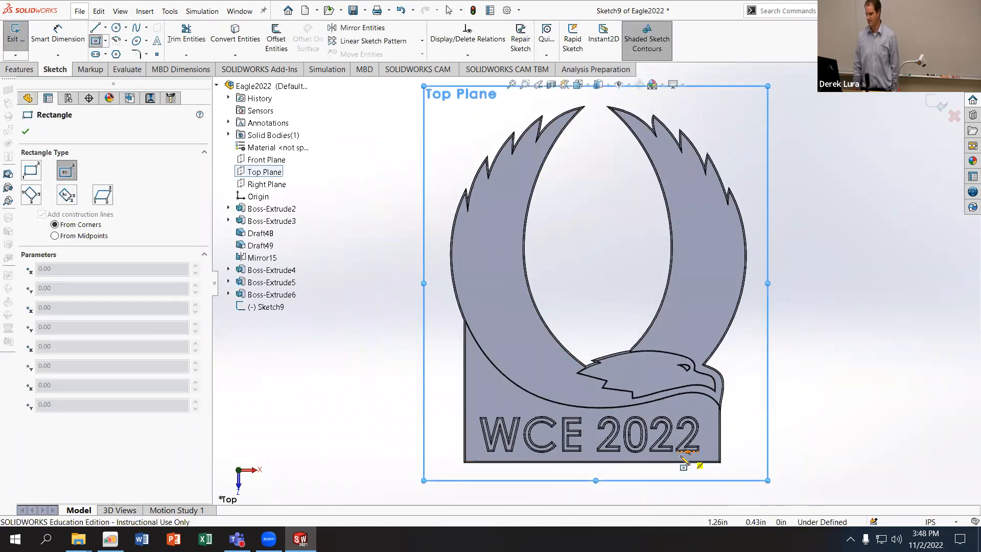
Step: Sketch a center rectangle about 0.64 by 0.03 in, centered on the midpoint of the lettered base's lower edge
scroll(684, 460, "down", 5)
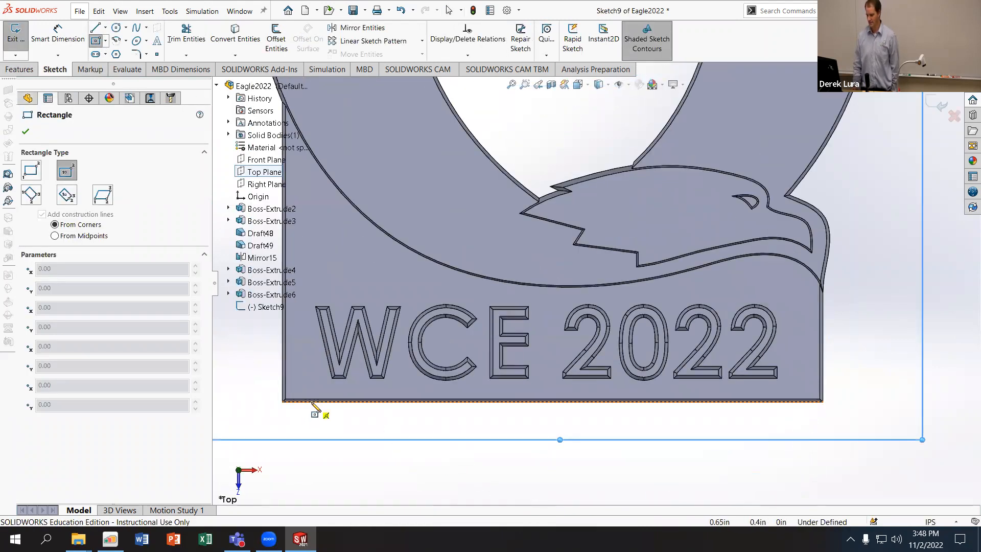
left_click(312, 403)
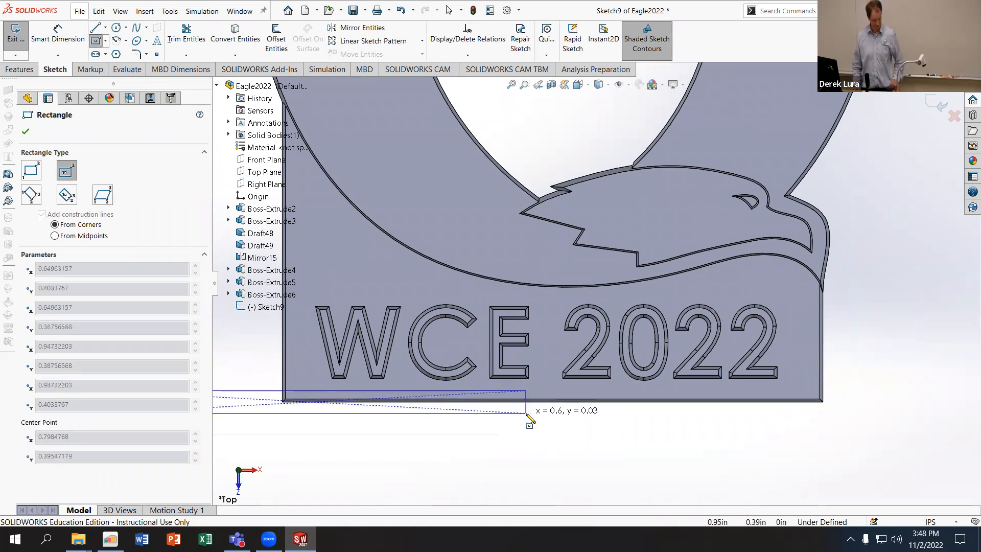
left_click(97, 41)
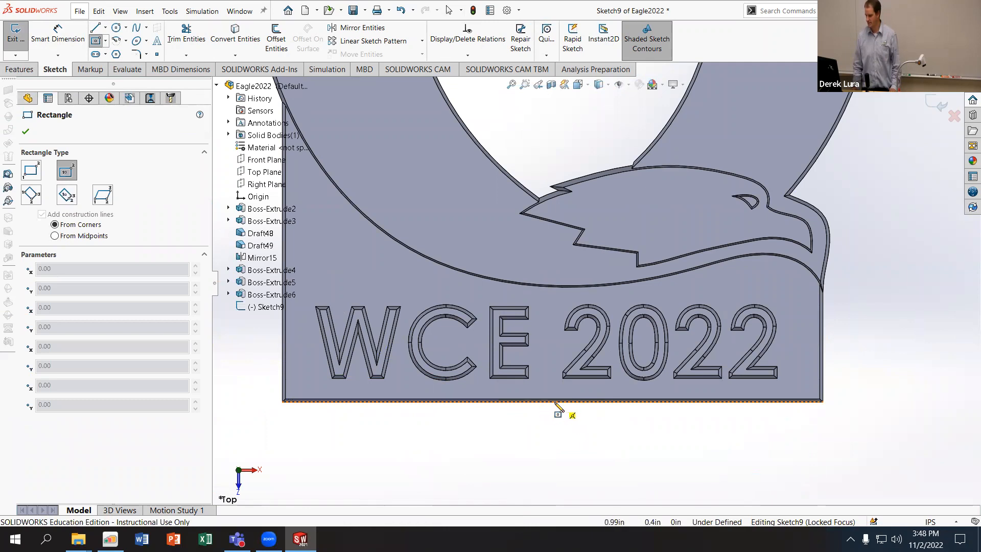
scroll(555, 407, "down", 5)
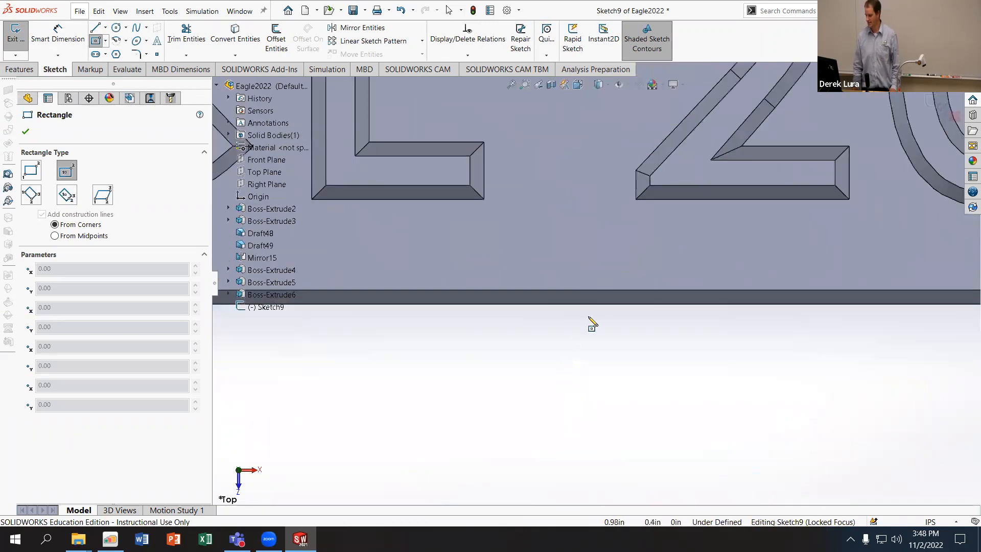
left_click(591, 304)
scroll(685, 339, "up", 5)
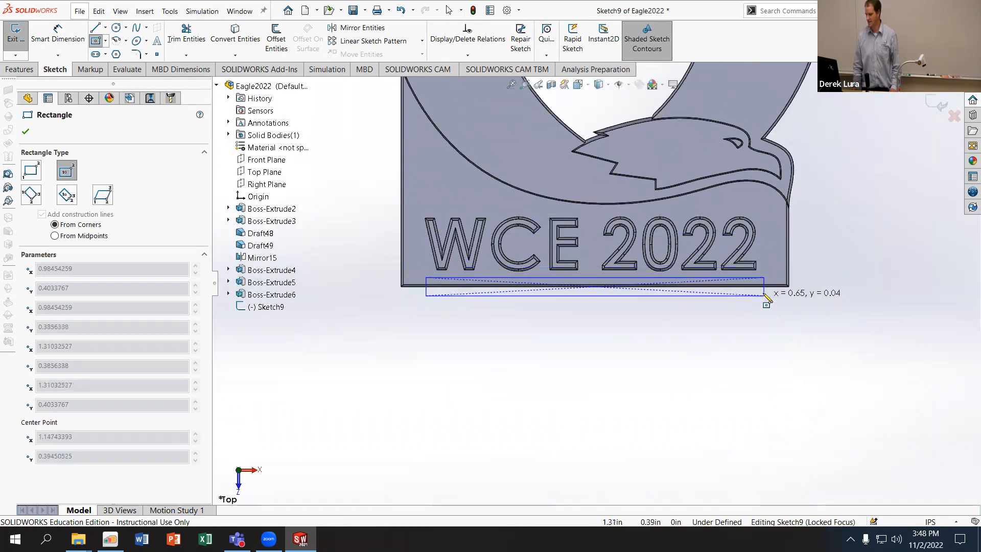
left_click(760, 294)
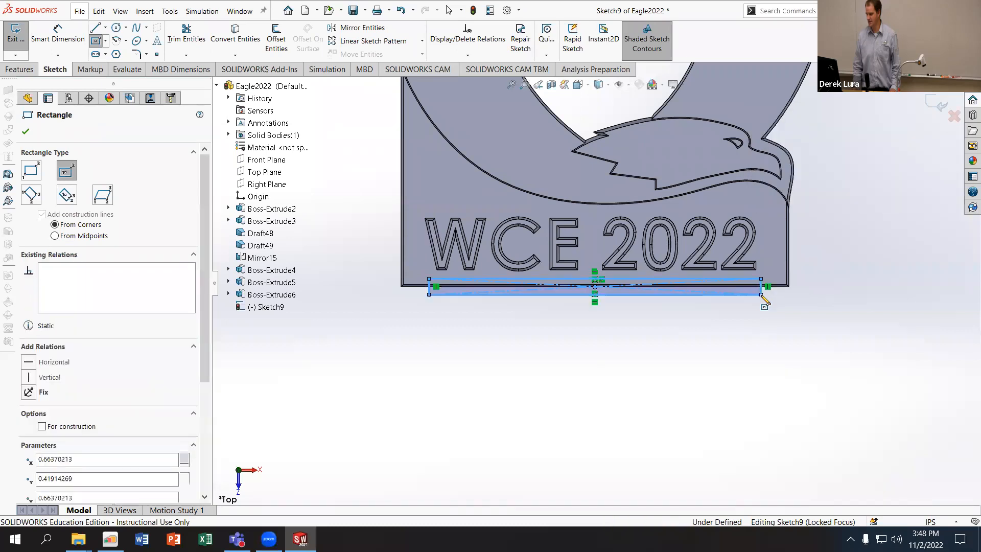
Step: Dimension the rectangle's long side and set its width to 0.5 in
left_click(55, 45)
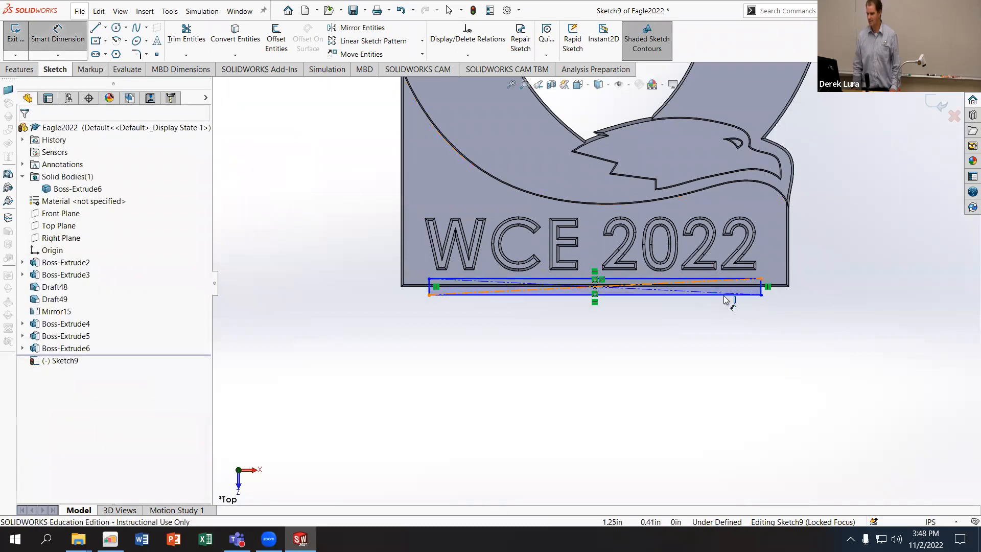
left_click(682, 294)
left_click(658, 329)
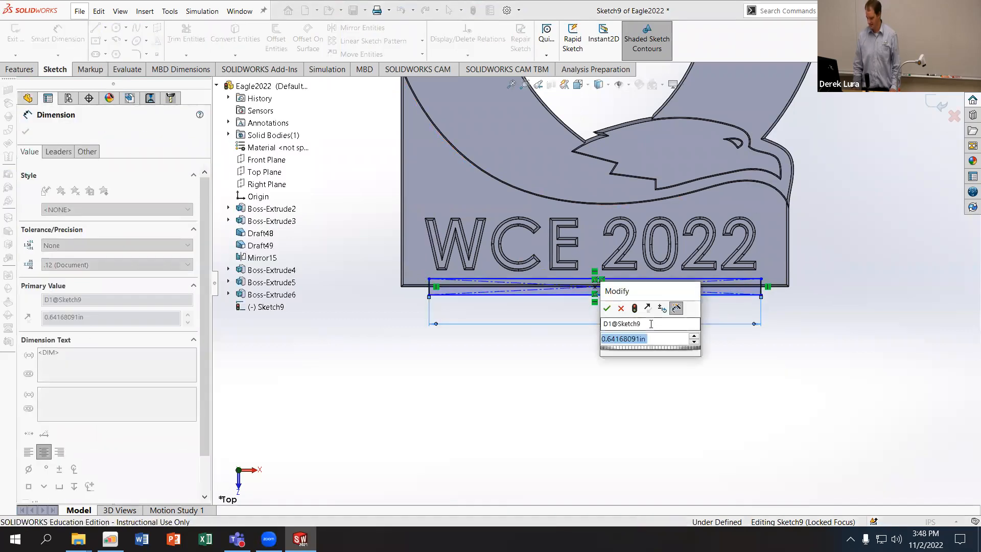
type(".5")
key("Return")
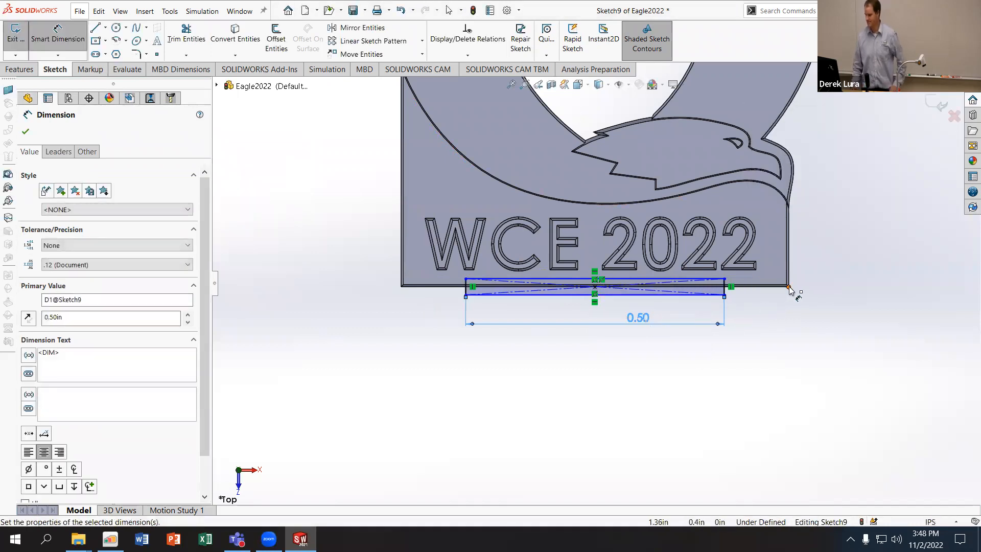
Step: Set the distance from the base's lower edge to the rectangle's outer long side to 0.05 in, and exit the sketch
scroll(638, 312, "down", 4)
left_click(606, 302)
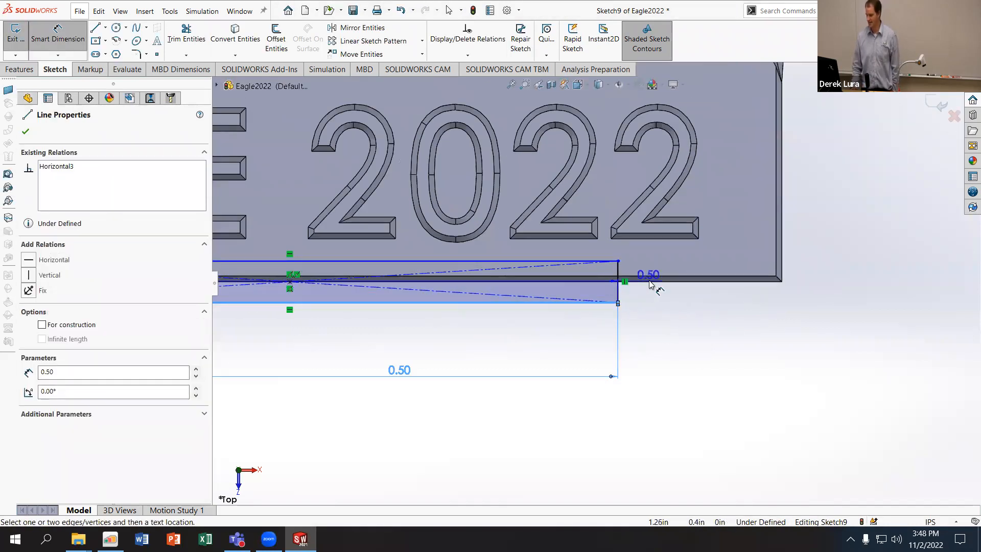
left_click(652, 282)
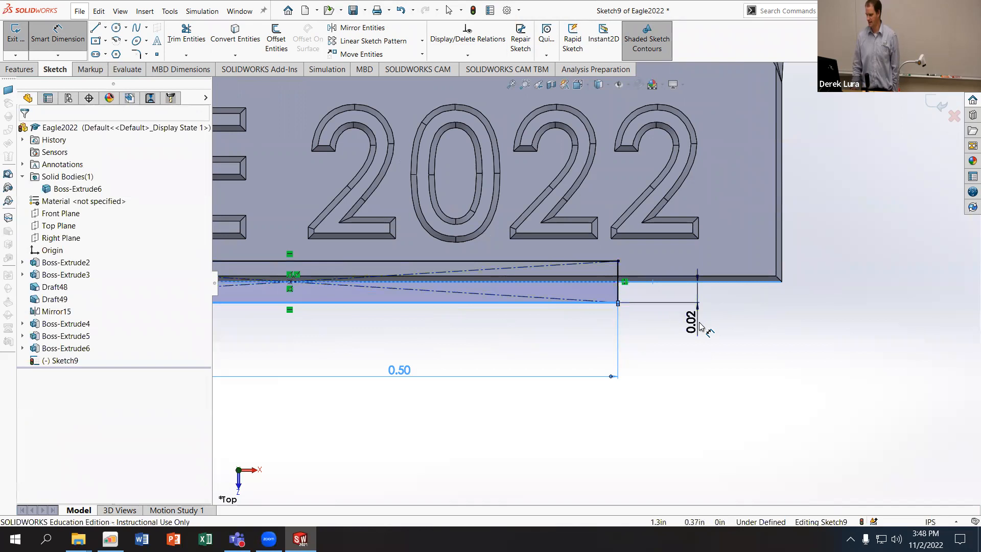
left_click(697, 321)
type(".05")
key("Return")
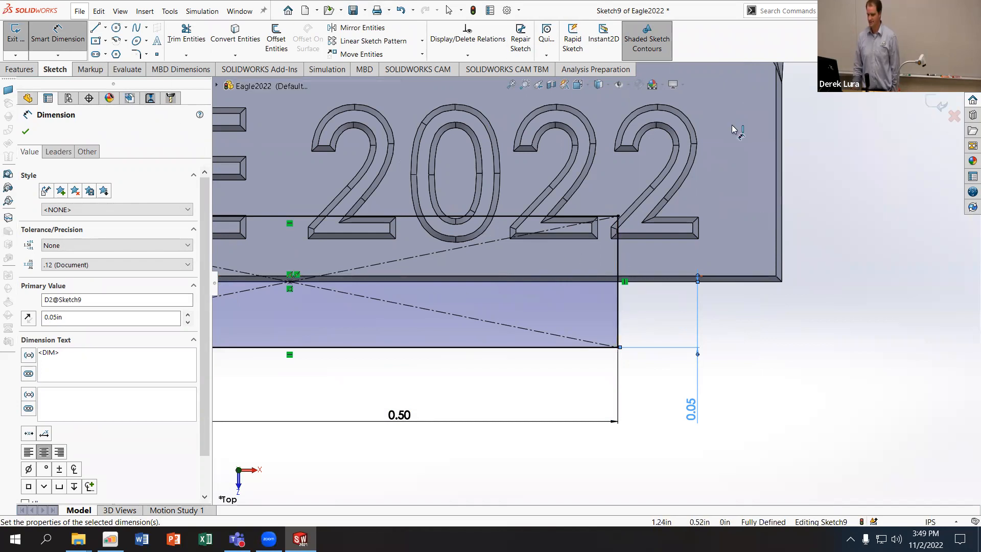
left_click(933, 102)
left_click(932, 101)
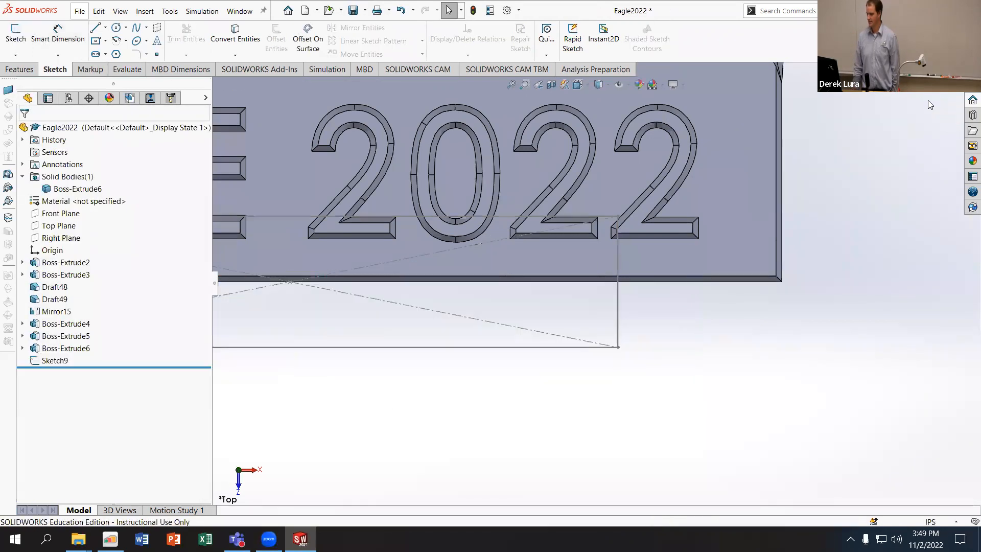
Step: Extrude the rectangle sketch as a boss from the mid plane with a depth of 0.01 in, merging it with the body
left_click(55, 360)
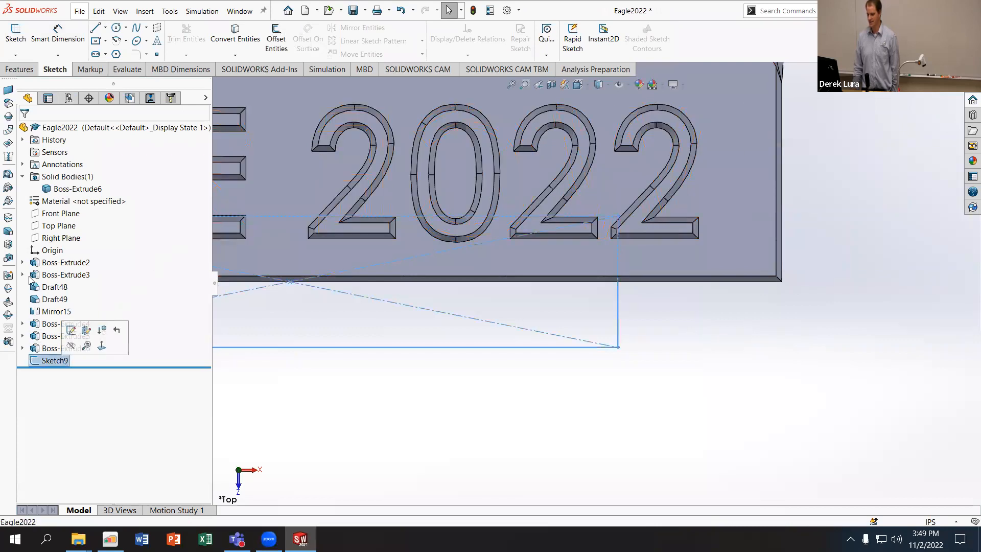
left_click(20, 69)
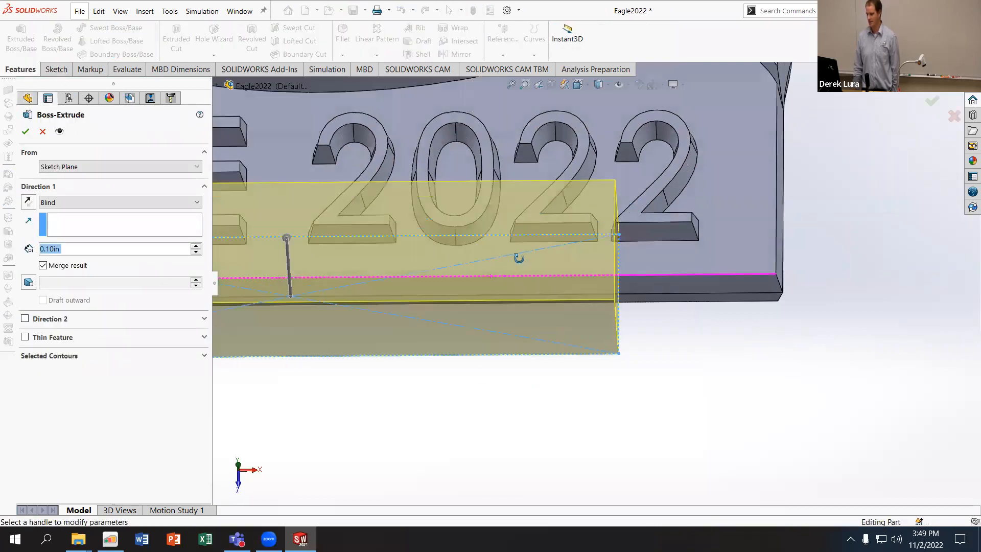
left_click(69, 202)
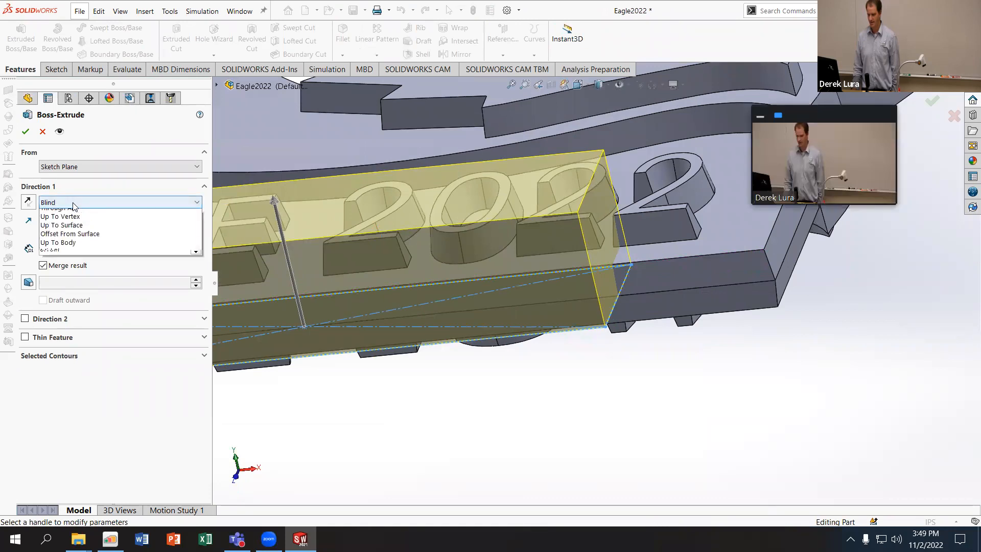
left_click(76, 266)
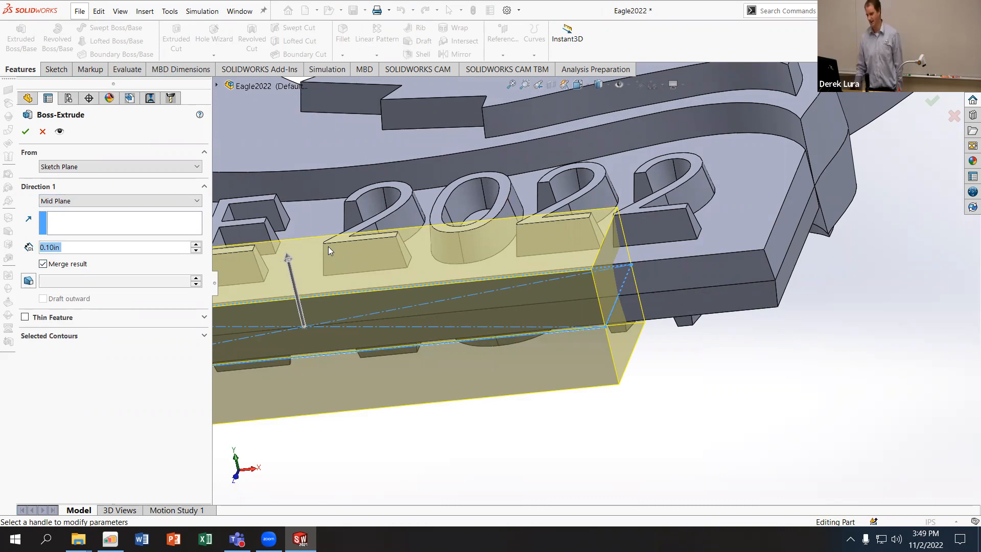
type(".01")
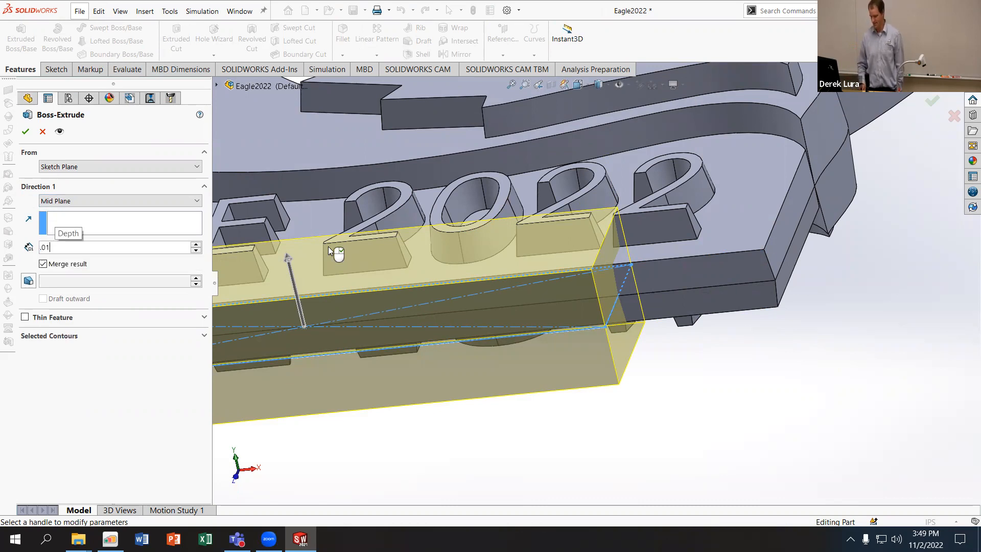
key("Return")
middle_click_drag(466, 225, 344, 152)
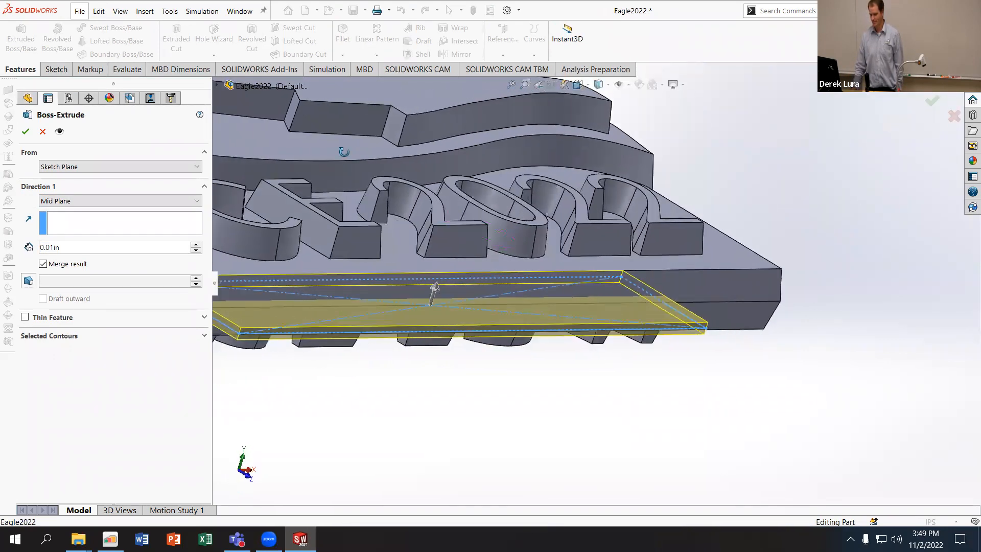
left_click(25, 131)
Step: Rename the thin tab extrusion below the lettered base to Gate
scroll(582, 355, "up", 4)
middle_click_drag(578, 338, 509, 309)
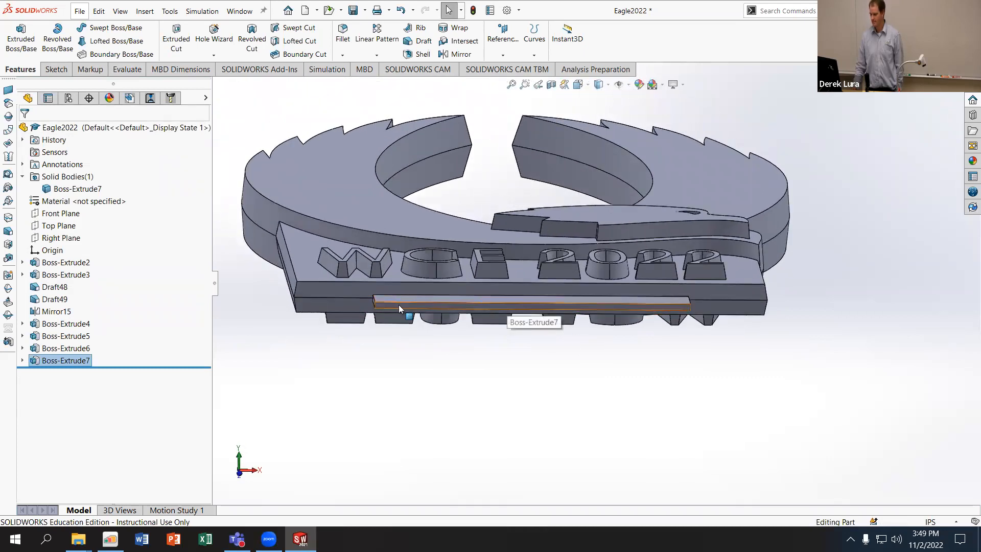
middle_click_drag(459, 344, 437, 379)
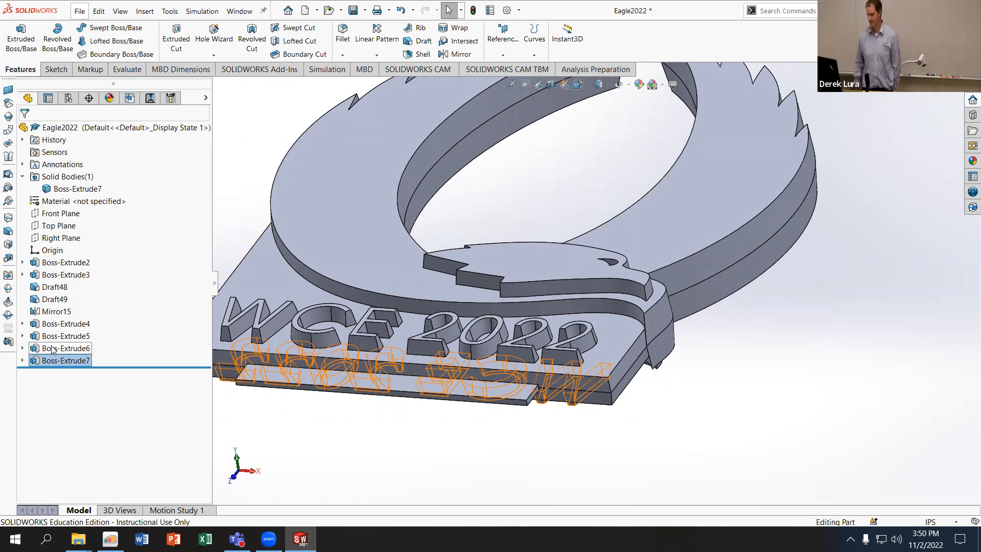
middle_click_drag(233, 186, 496, 201)
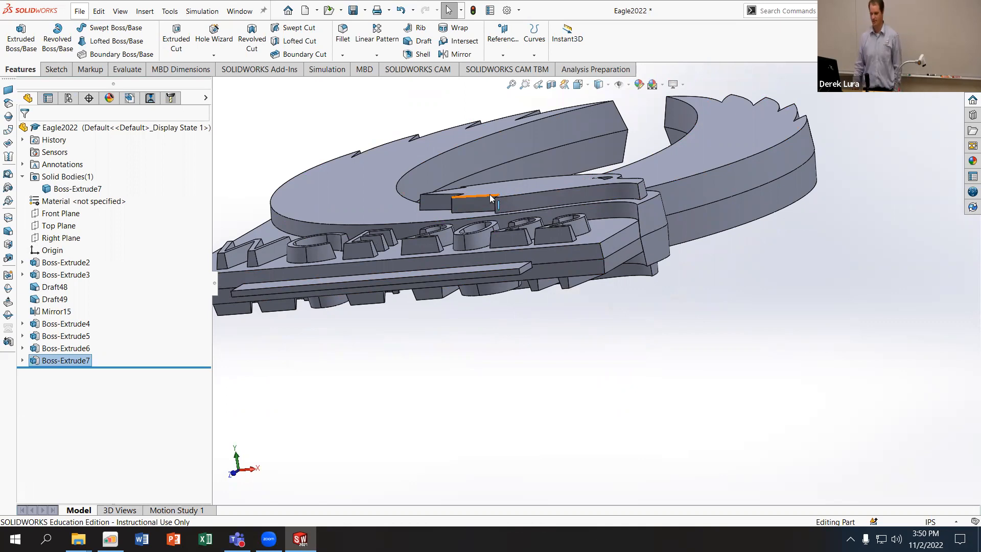
scroll(490, 199, "up", 3)
middle_click_drag(493, 200, 495, 255)
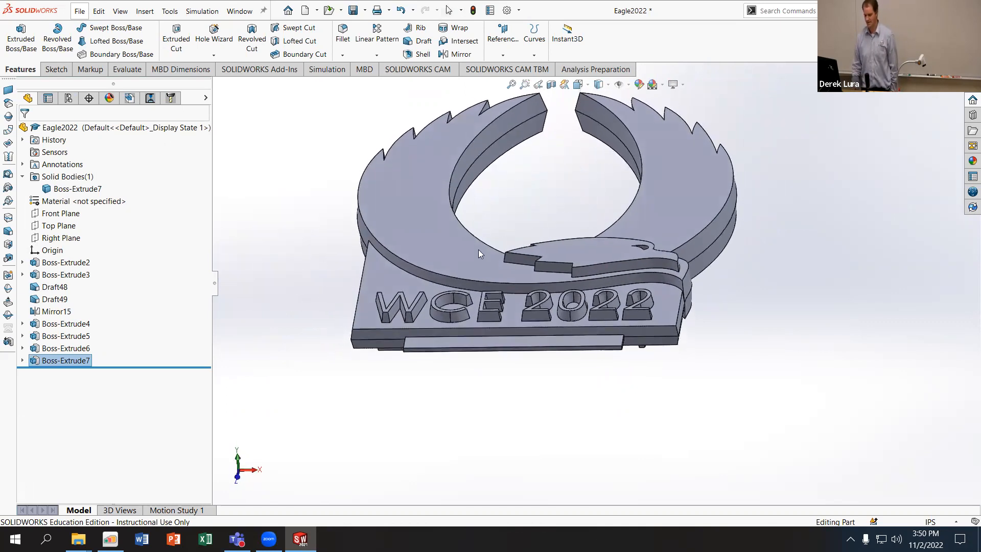
left_click(56, 361)
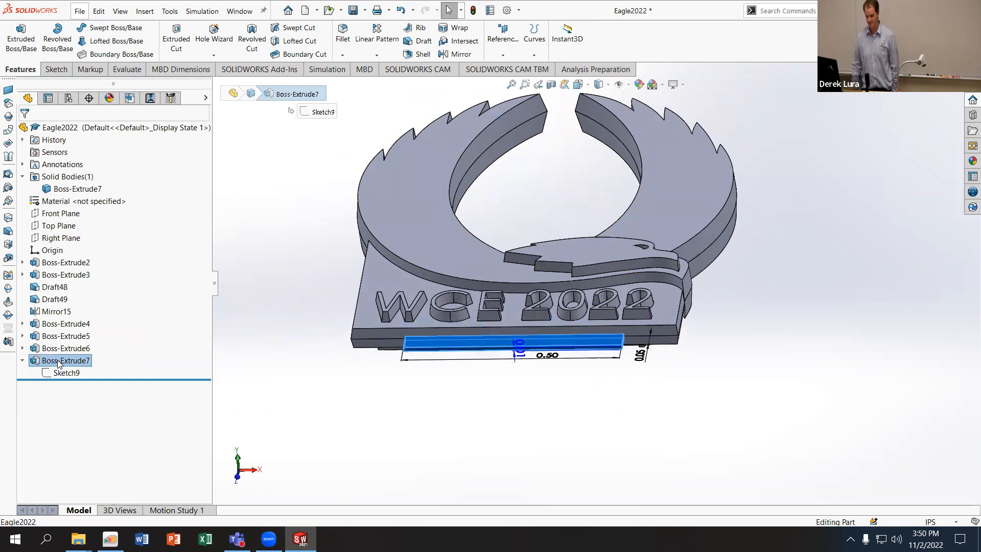
double_click(58, 362)
left_click_drag(91, 362, 37, 358)
type("Gat")
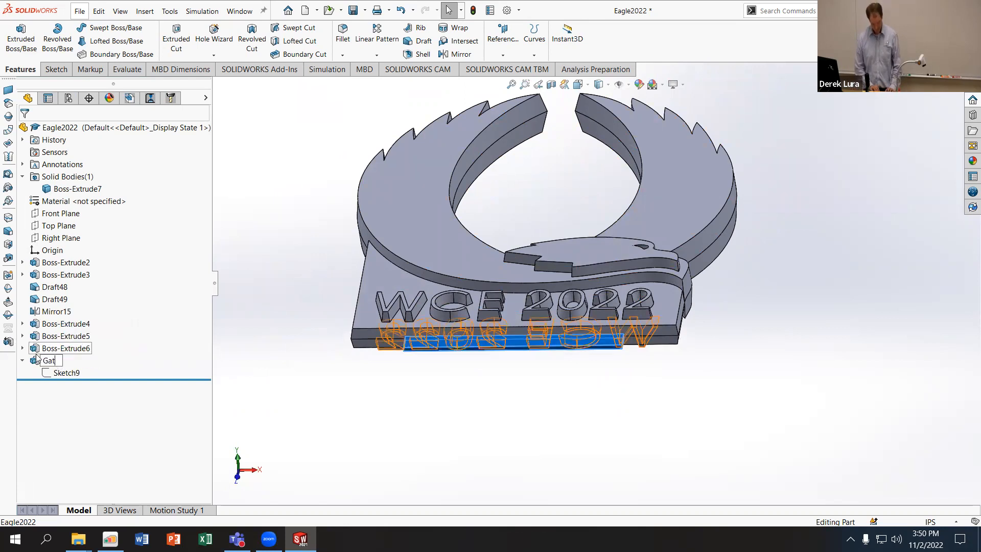
key("Return")
left_click(401, 439)
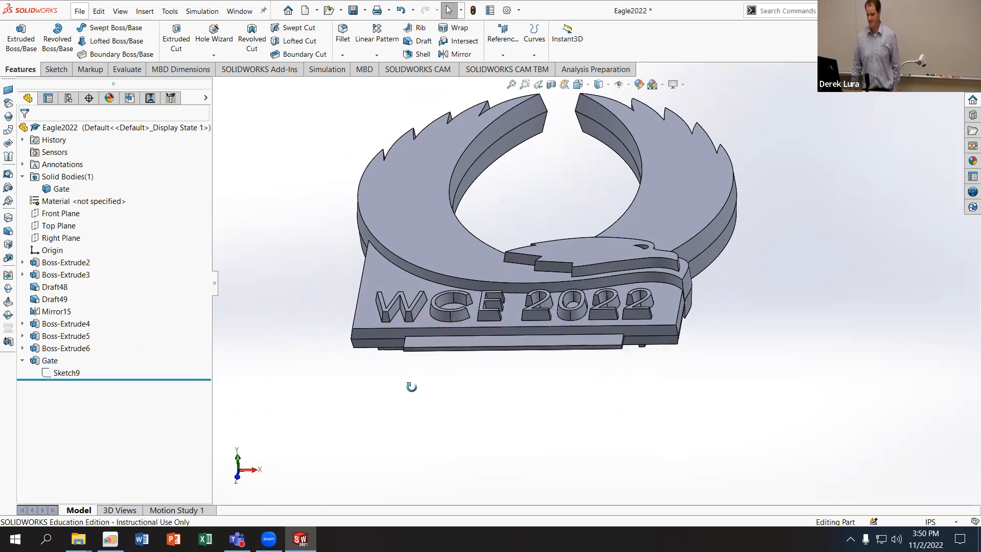
middle_click_drag(411, 386, 401, 365)
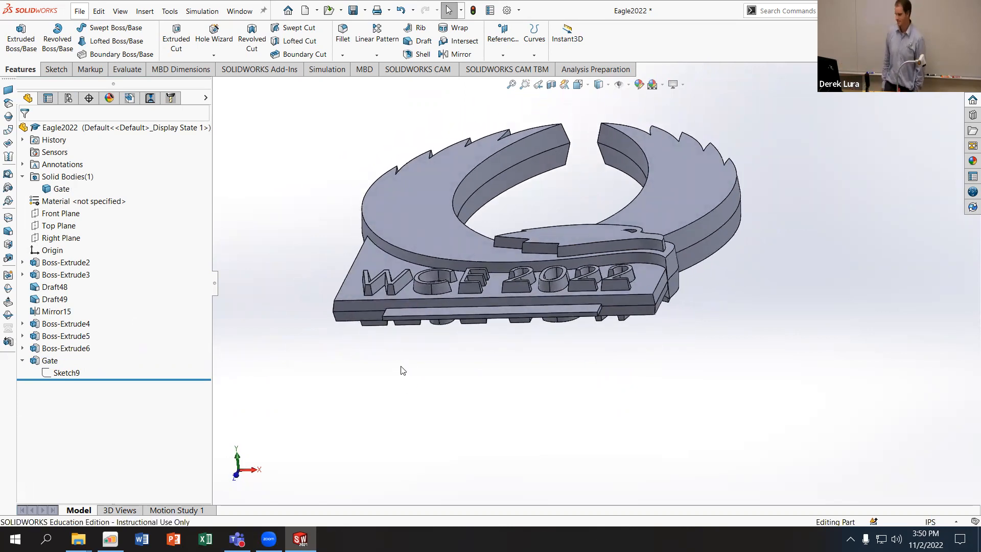
middle_click_drag(497, 365, 490, 466)
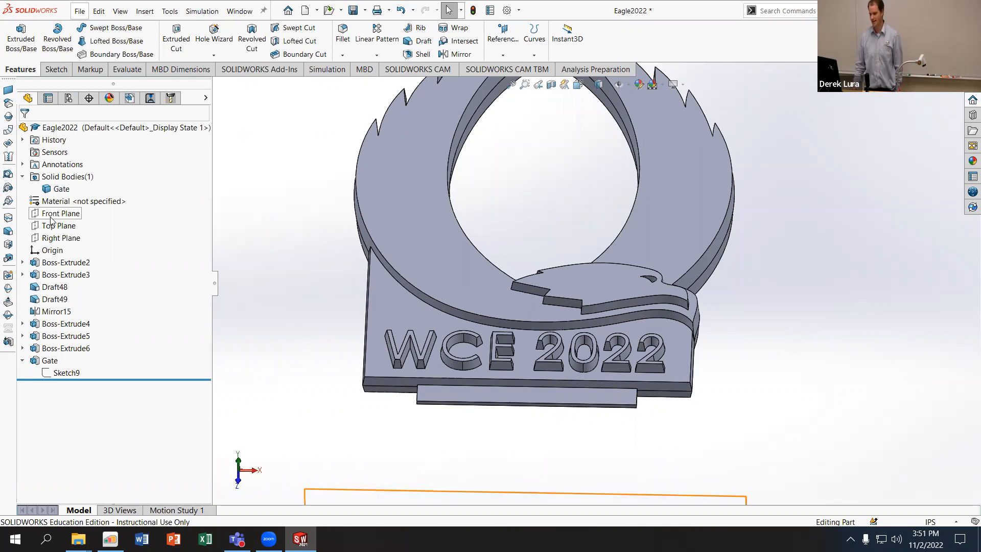
scroll(506, 365, "up", 3)
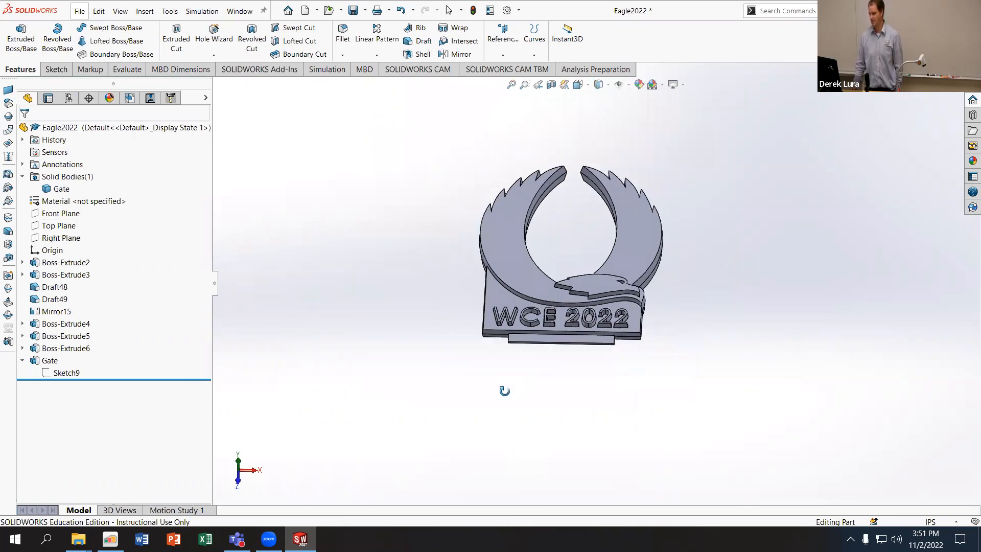
scroll(523, 356, "down", 3)
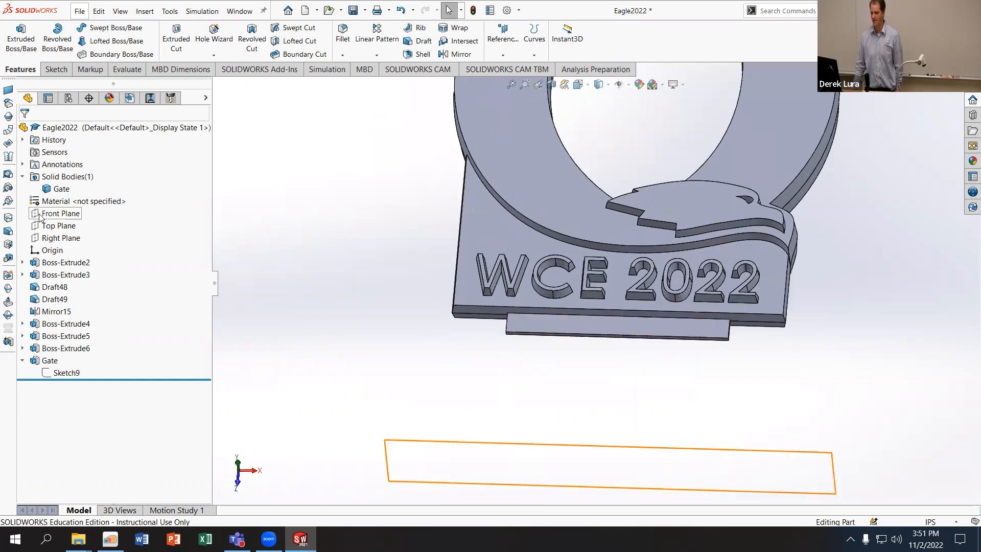
Step: Start a sketch on the Top Plane and draw a line along the full outer edge of the gate
left_click(54, 228)
left_click(61, 213)
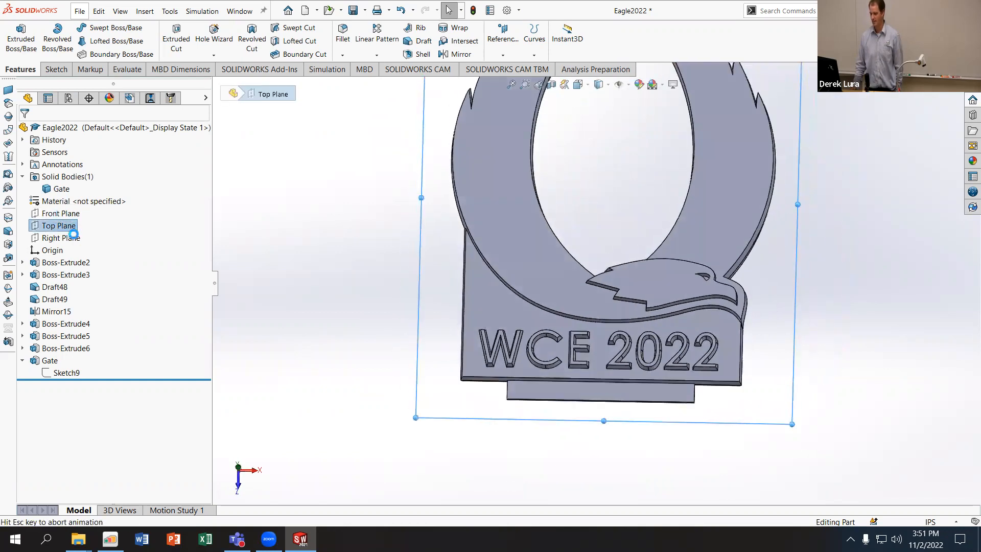
scroll(595, 469, "up", 2)
scroll(596, 469, "down", 3)
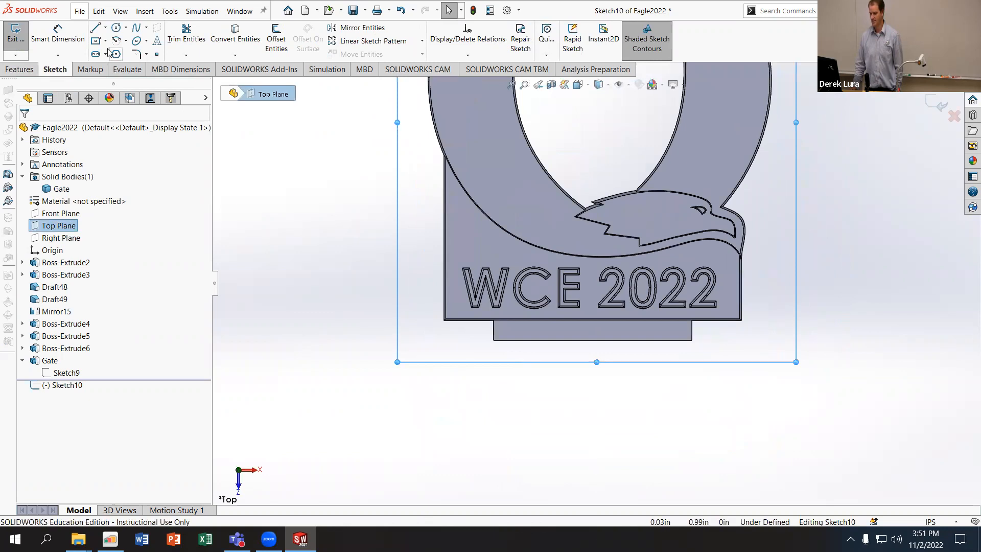
left_click(96, 31)
left_click_drag(493, 340, 692, 339)
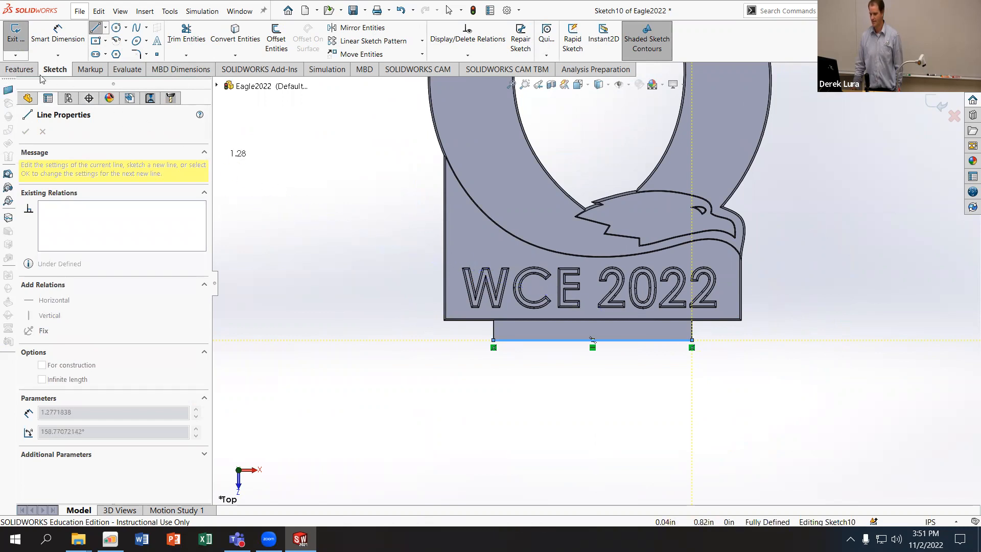
left_click(20, 70)
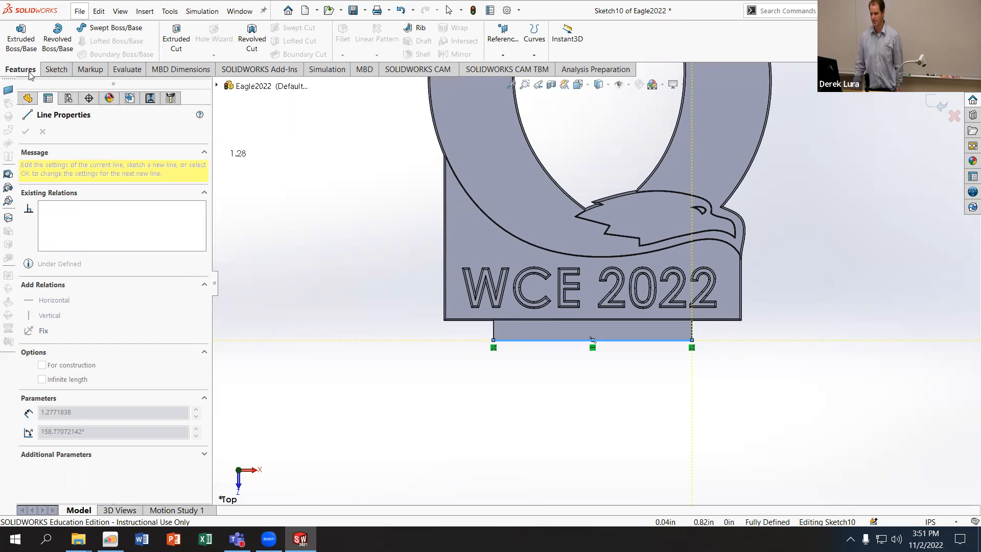
left_click(15, 41)
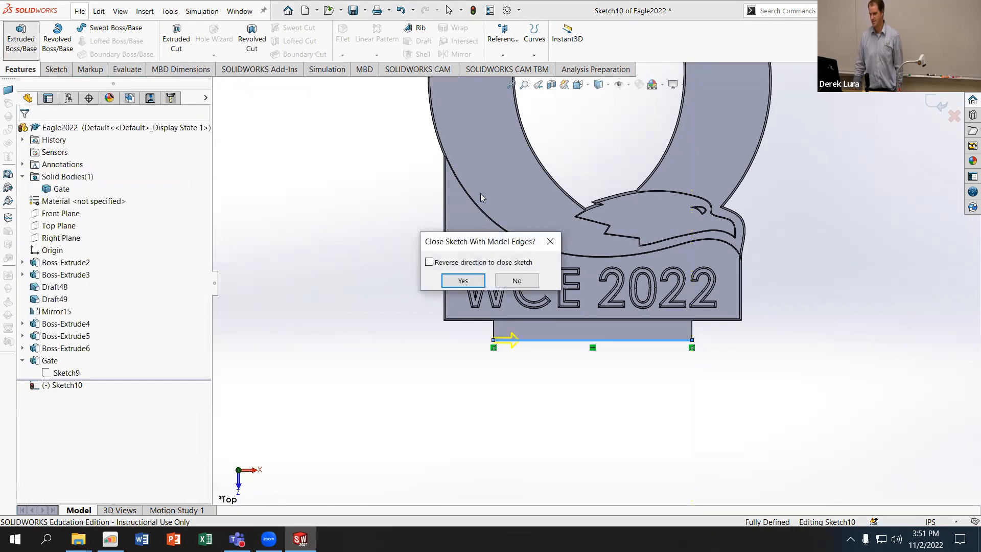
left_click(514, 281)
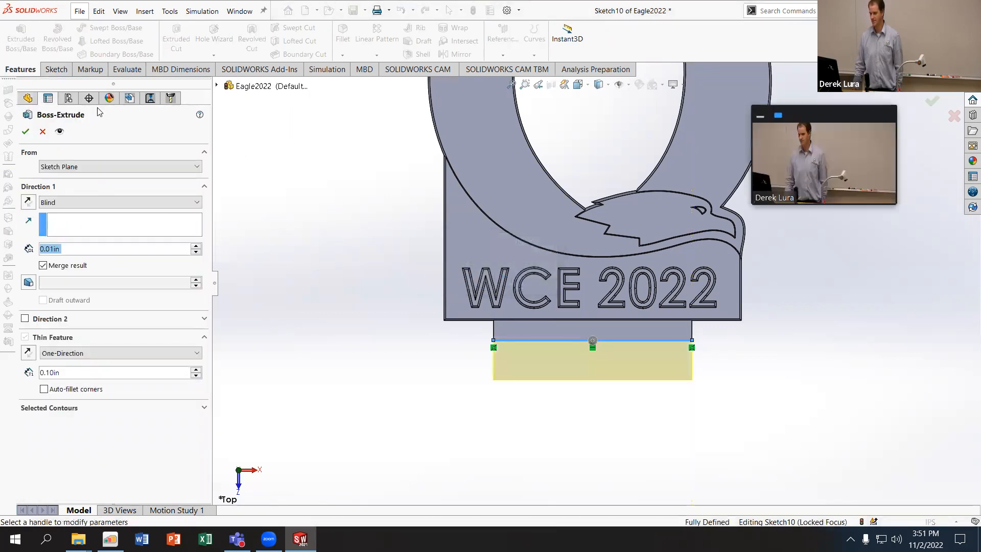
left_click(41, 132)
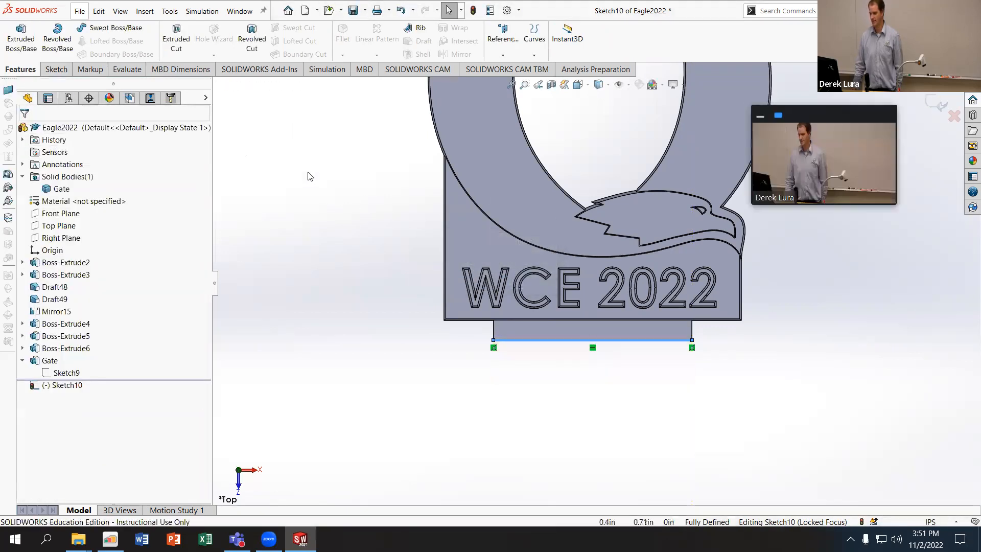
Step: Sweep a circular profile of 0.05 in diameter along the line sketched on the gate's outer edge
left_click(102, 34)
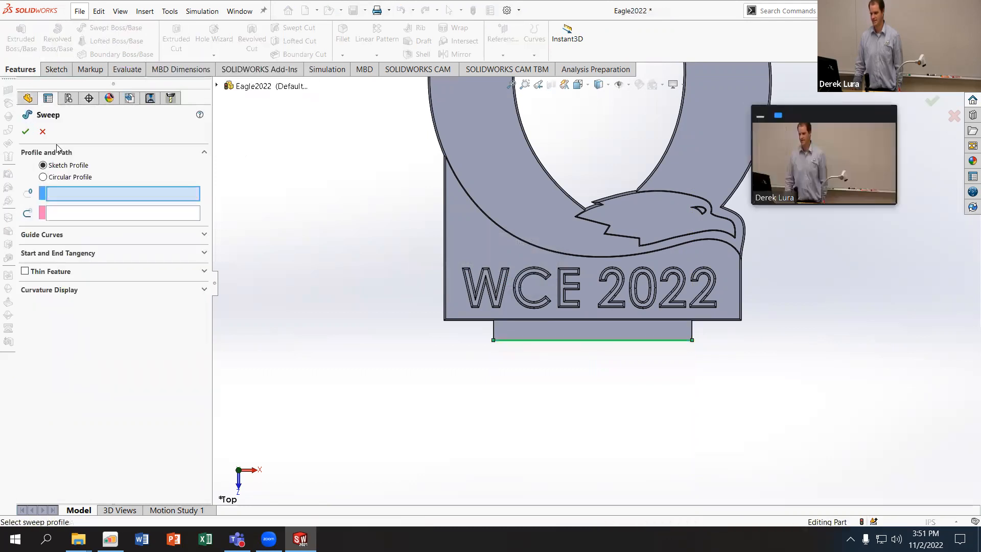
left_click(44, 178)
middle_click_drag(319, 253, 314, 116)
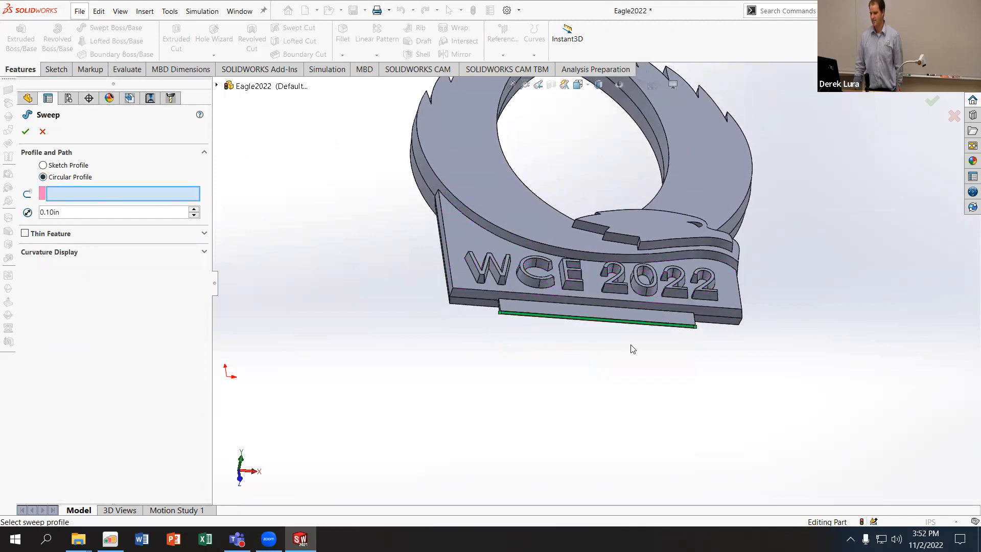
left_click(594, 318)
middle_click_drag(552, 330, 273, 343)
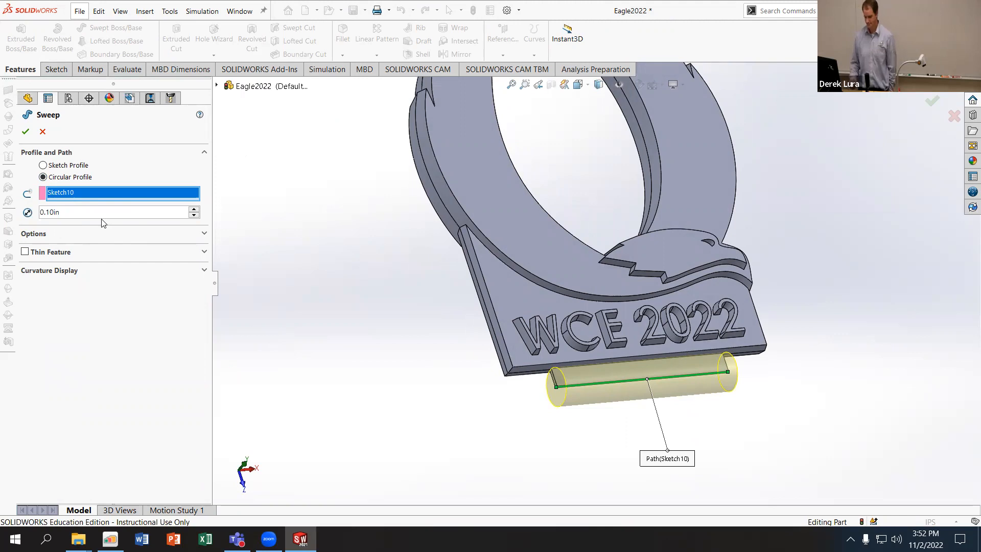
left_click(77, 213)
type(".5")
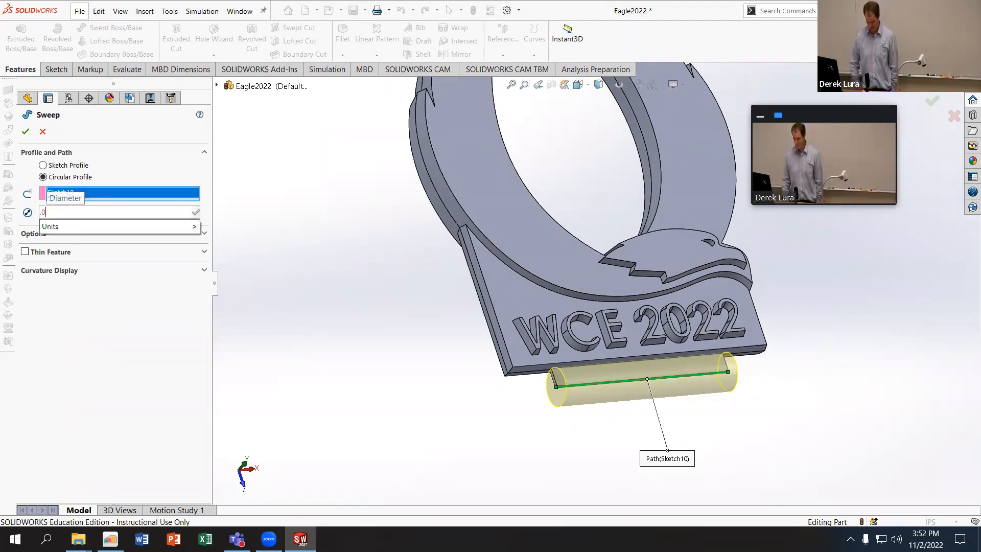
key("Return")
middle_click_drag(279, 291, 309, 262)
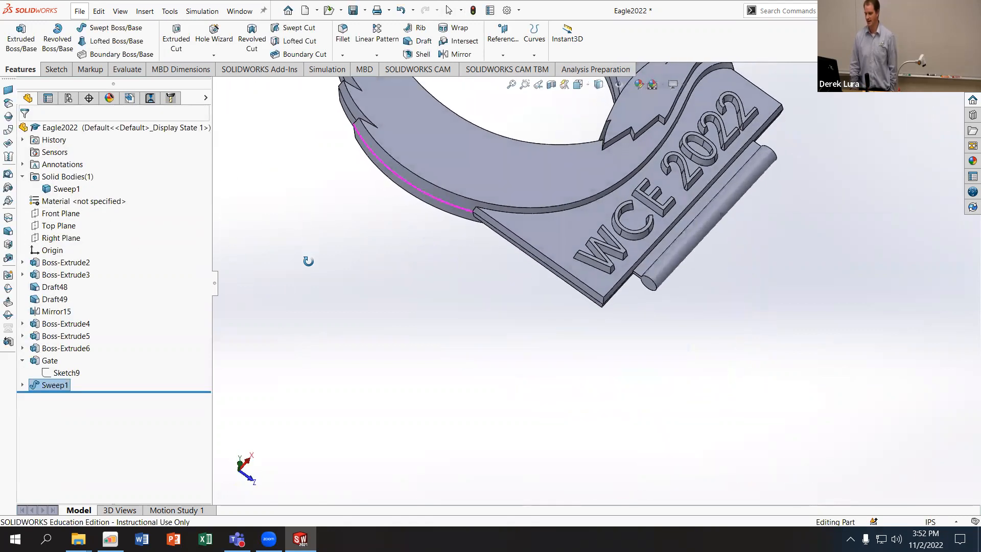
middle_click_drag(357, 311, 318, 329)
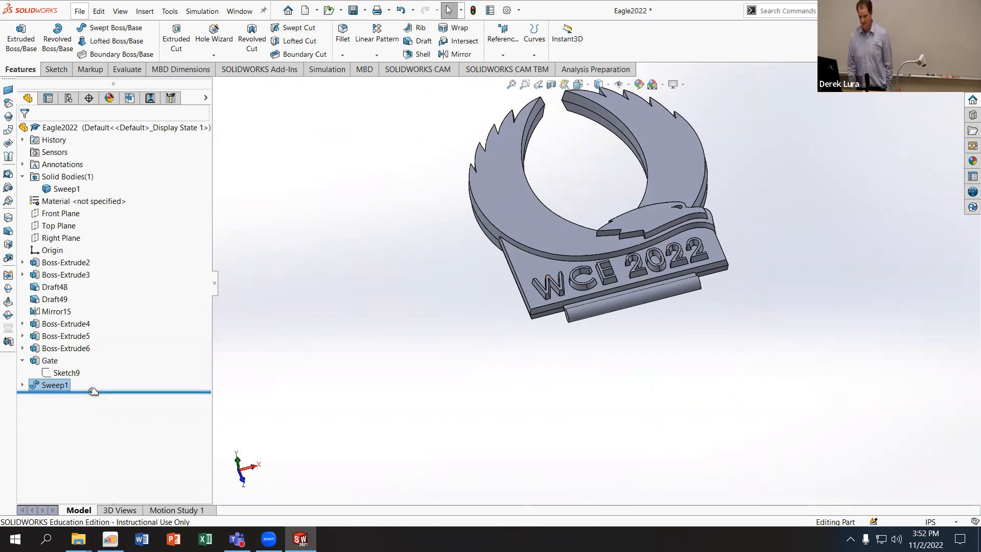
Step: Roll the history back before the sweep and start a linear pattern along the base's long lower edge with 3 instances
left_click_drag(87, 392, 87, 379)
middle_click_drag(406, 311, 670, 190)
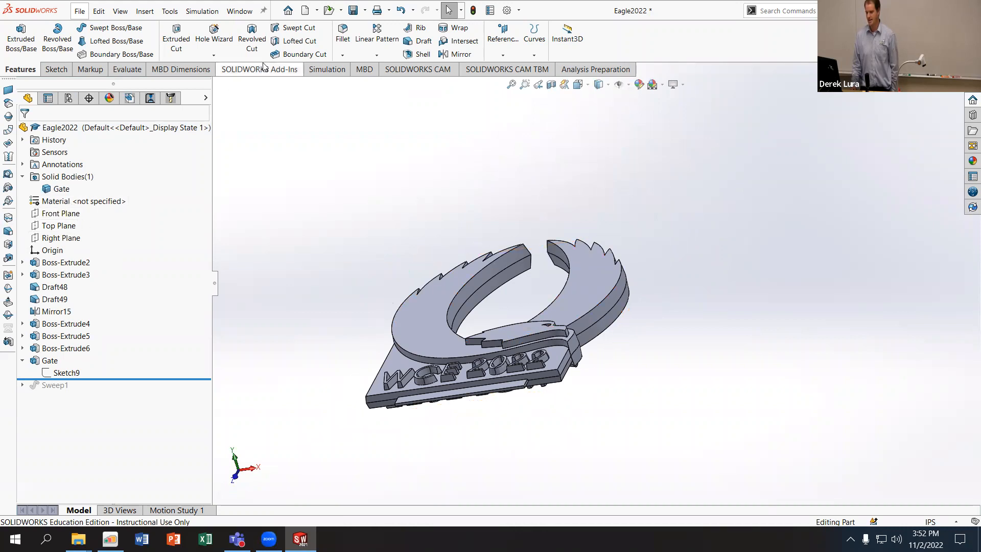
left_click(377, 32)
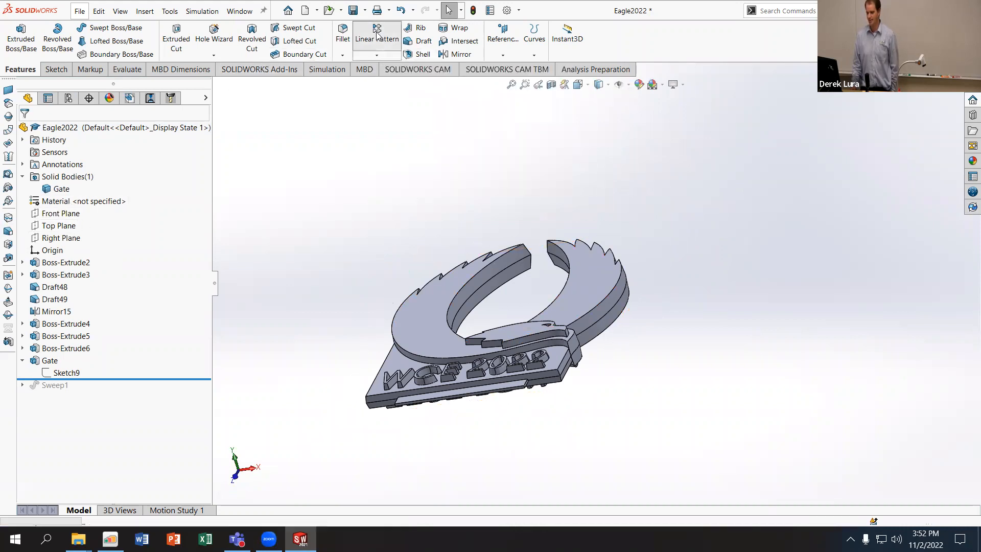
scroll(499, 330, "down", 4)
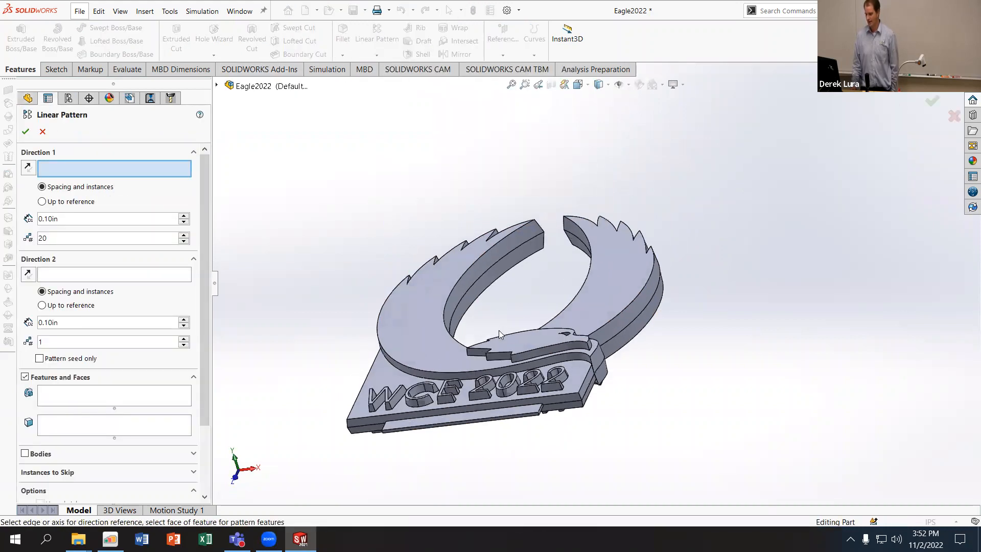
left_click(603, 416)
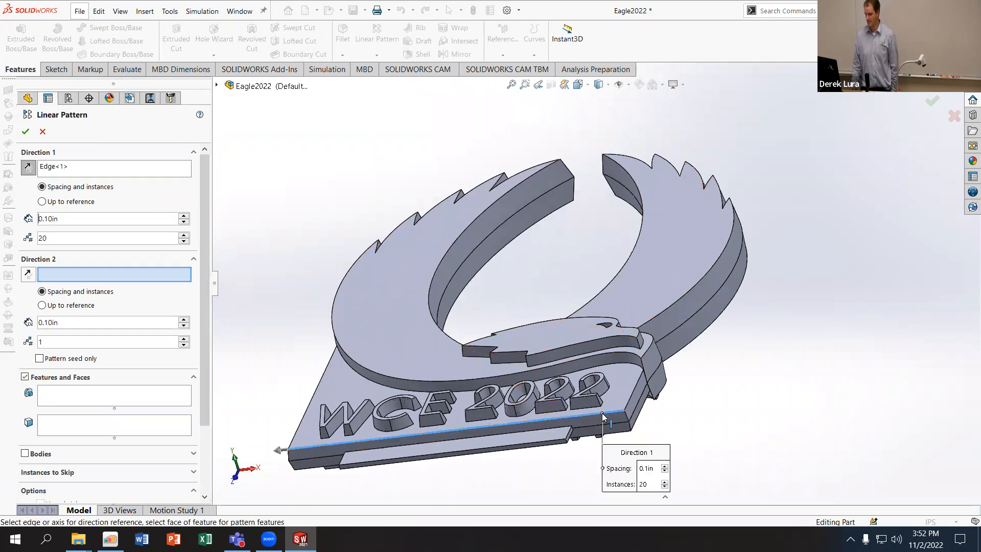
scroll(536, 399, "up", 5)
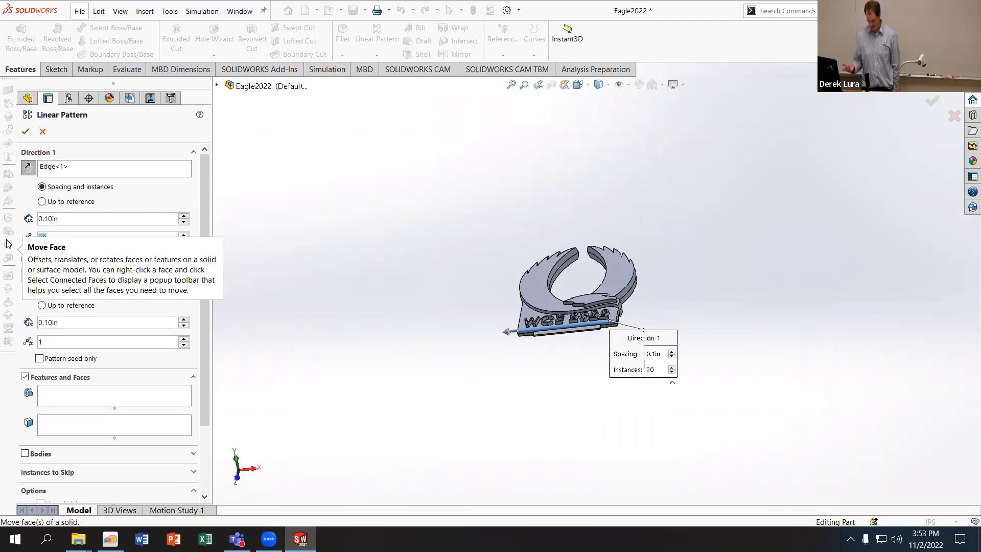
type("3")
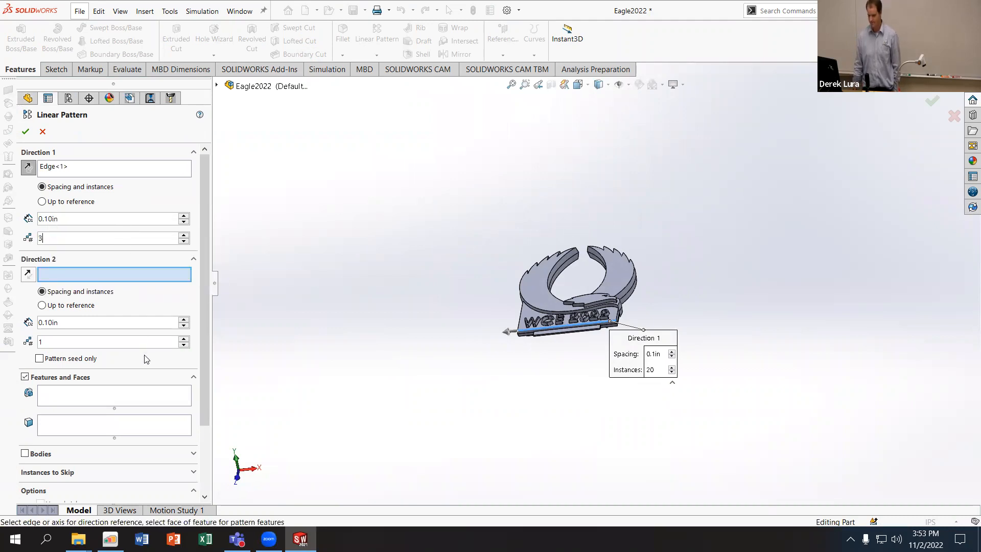
Step: Set the linear pattern to copy bodies with pattern seed only enabled, and choose the Gate solid body
left_click(25, 454)
left_click(217, 85)
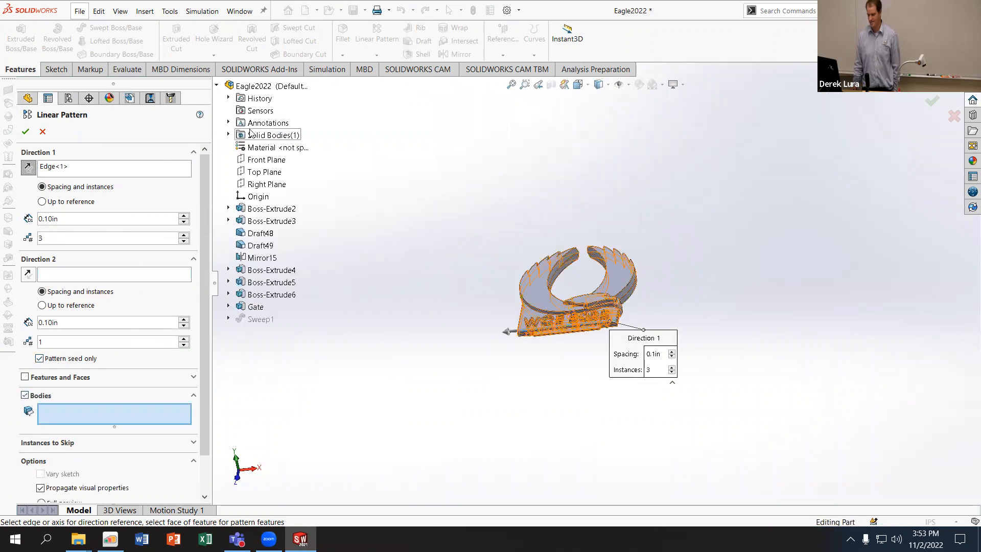
left_click(229, 135)
left_click(267, 147)
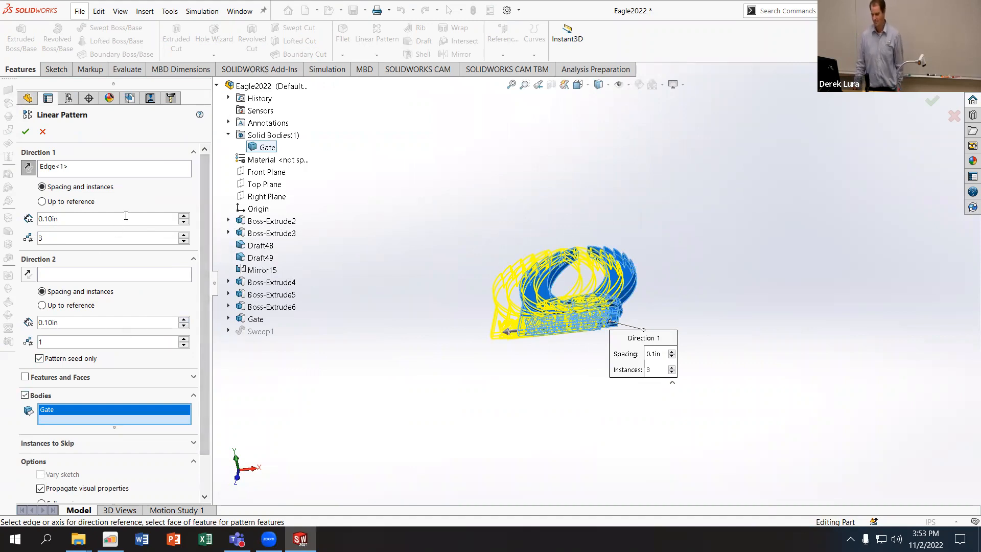
Step: Set the linear pattern's first-direction spacing to 1.00 in and create the pattern
left_click(184, 215)
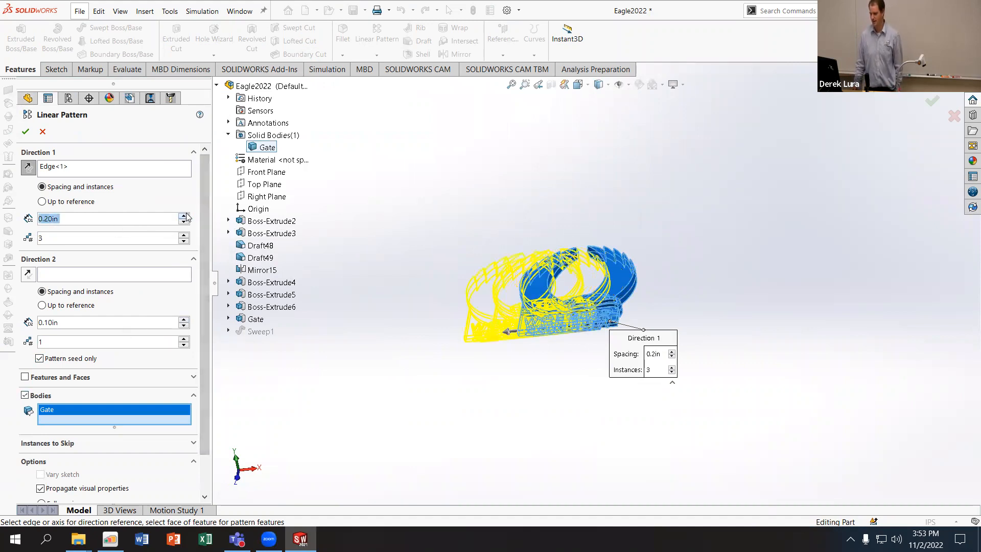
left_click(186, 214)
left_click(185, 213)
left_click(186, 214)
left_click(186, 214)
left_click(186, 213)
left_click(186, 213)
left_click(186, 213)
left_click(186, 213)
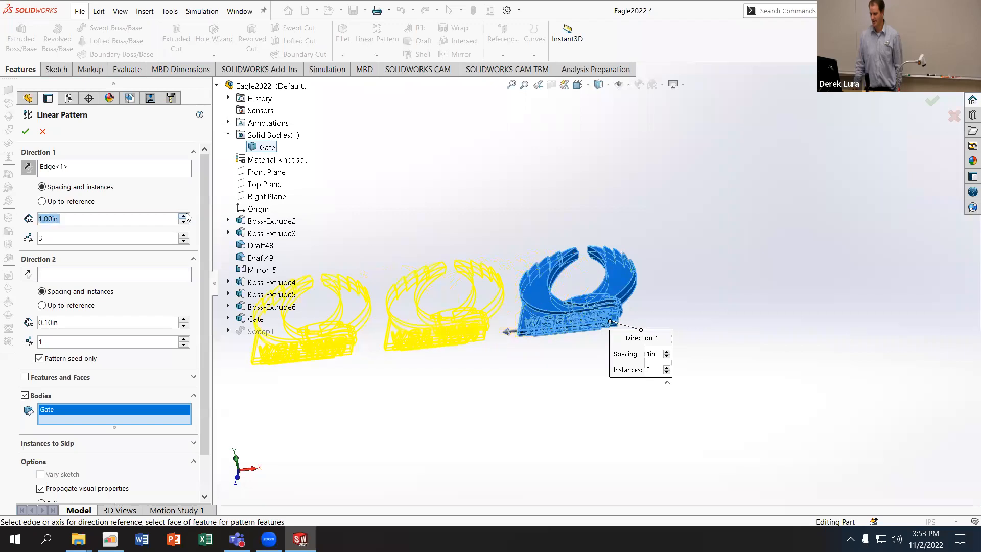
left_click(184, 222)
left_click(182, 215)
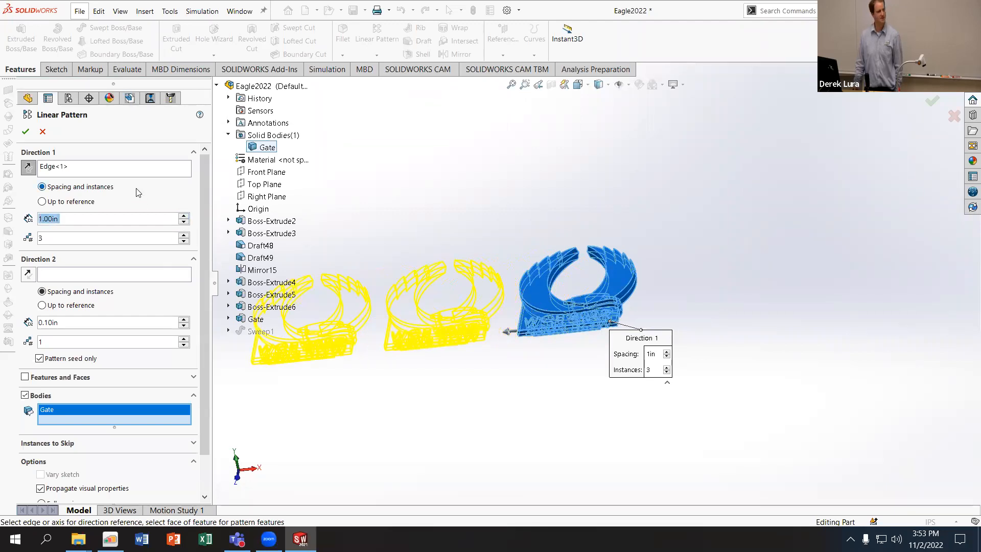
left_click(26, 133)
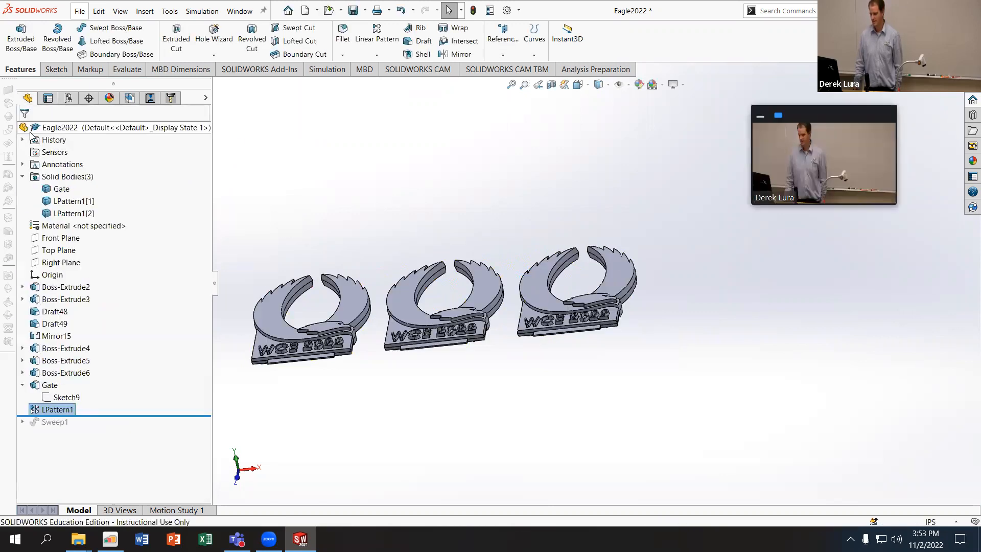
Step: Roll the model history forward past Sweep1
middle_click_drag(290, 259, 279, 130)
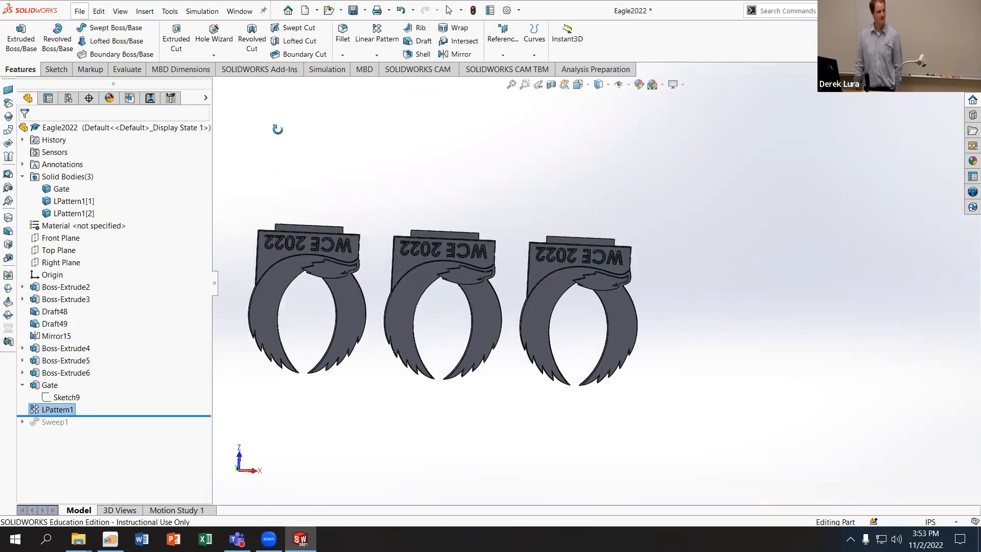
key("Escape")
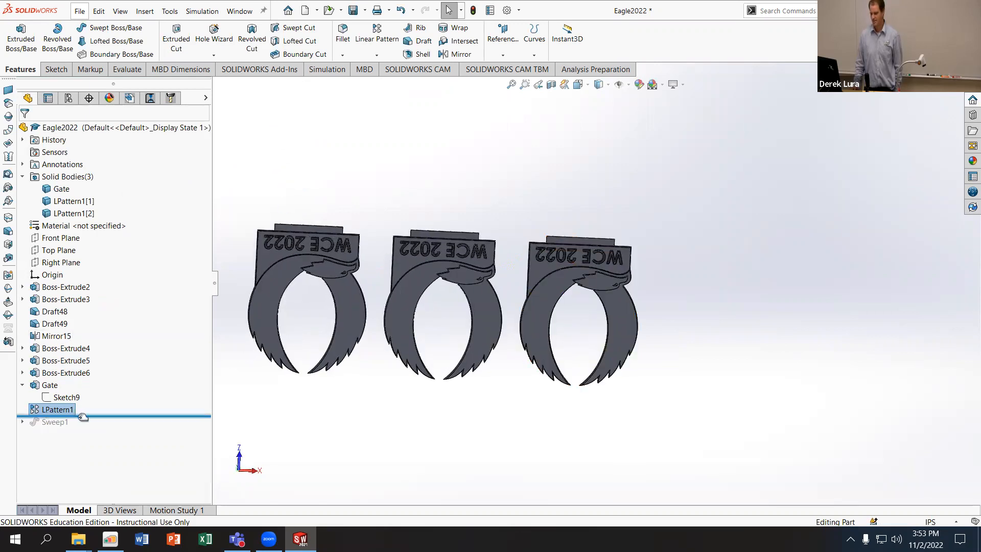
left_click_drag(81, 417, 80, 429)
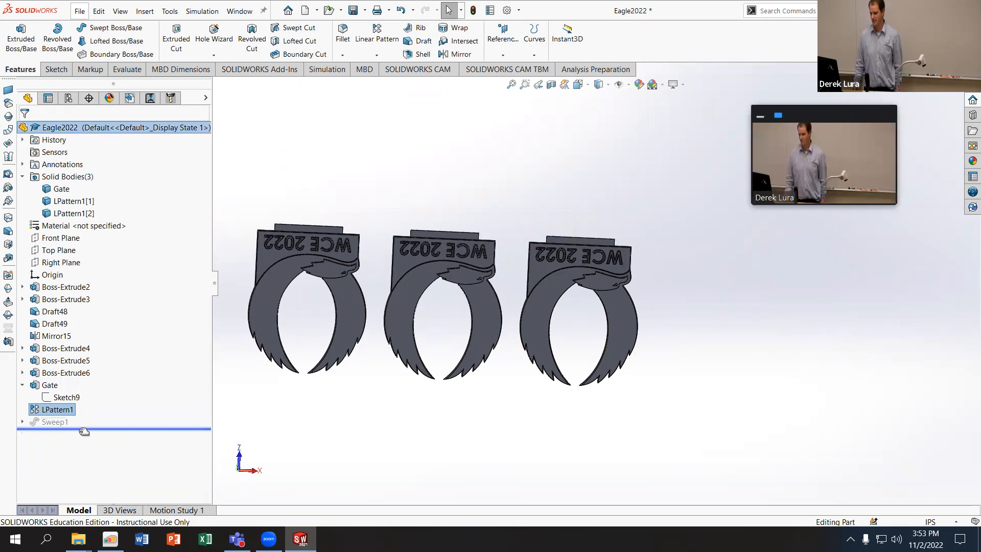
left_click(51, 422)
left_click(60, 390)
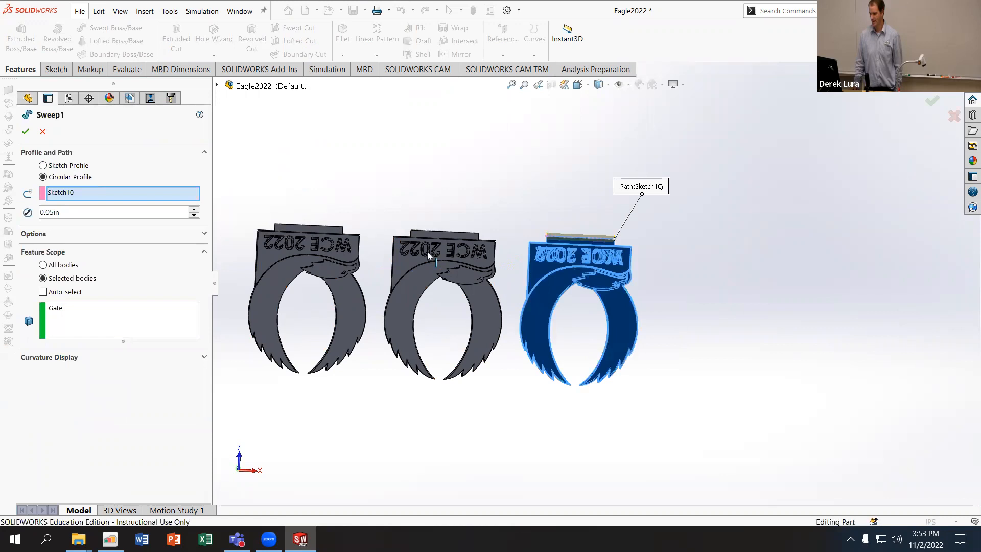
left_click(405, 239)
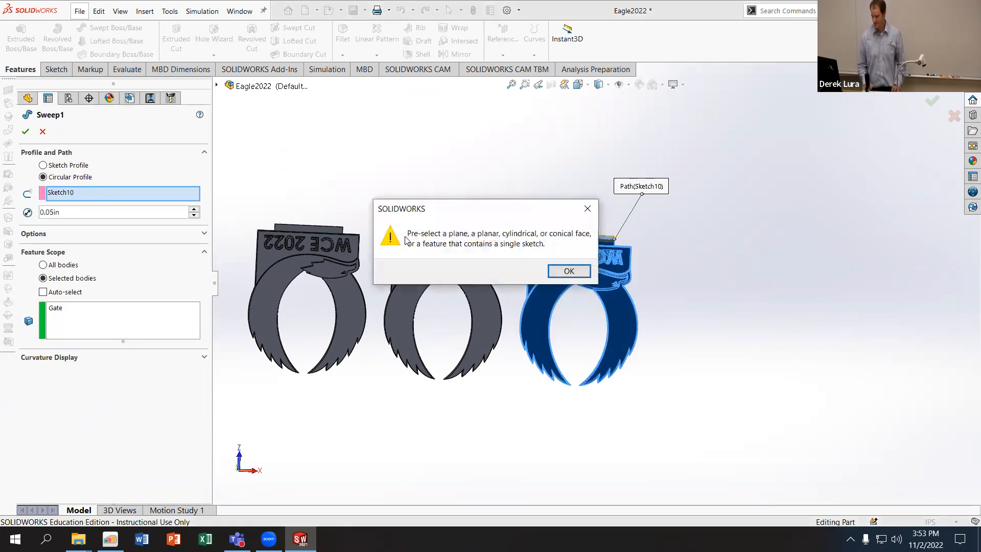
left_click(561, 276)
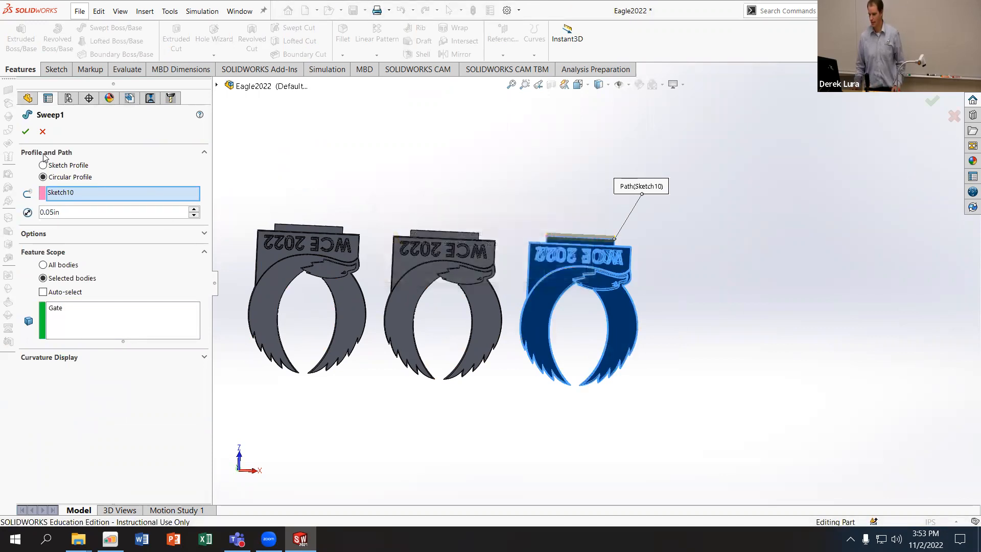
left_click(41, 132)
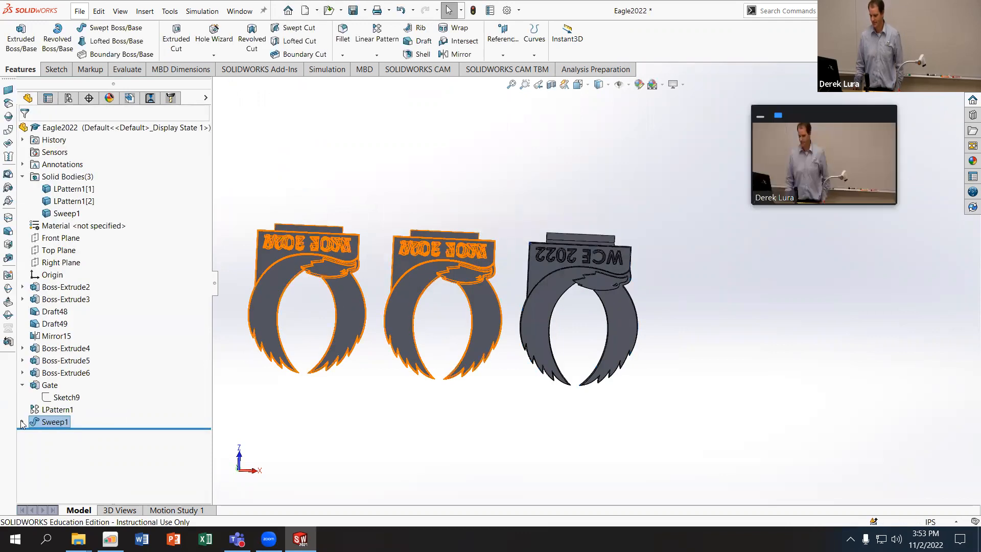
Step: Edit the sweep's path sketch, stretch the line's free end to the far corner of the farthest copy's gate, and exit the sketch
left_click(57, 435)
left_click(64, 405)
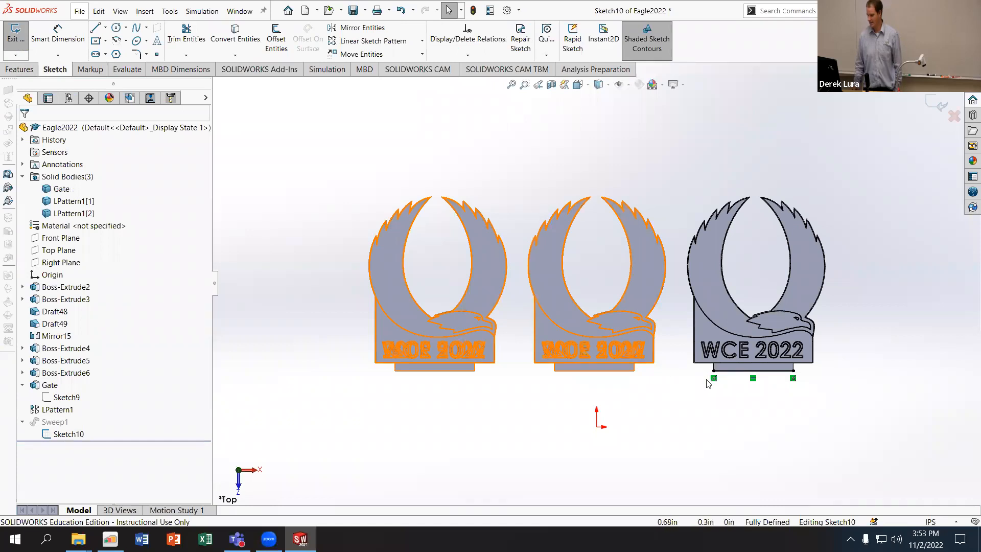
left_click_drag(714, 382, 393, 382)
left_click(25, 131)
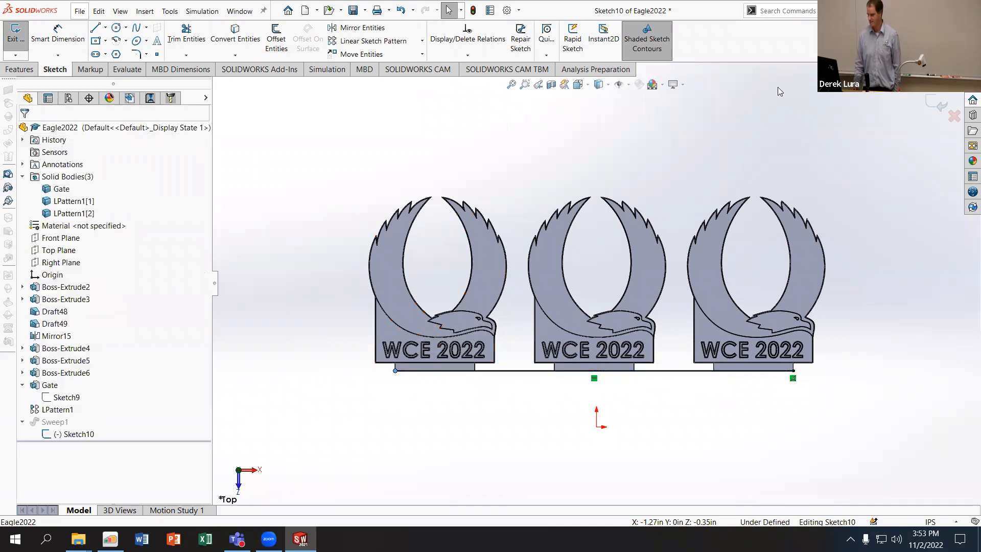
left_click(936, 103)
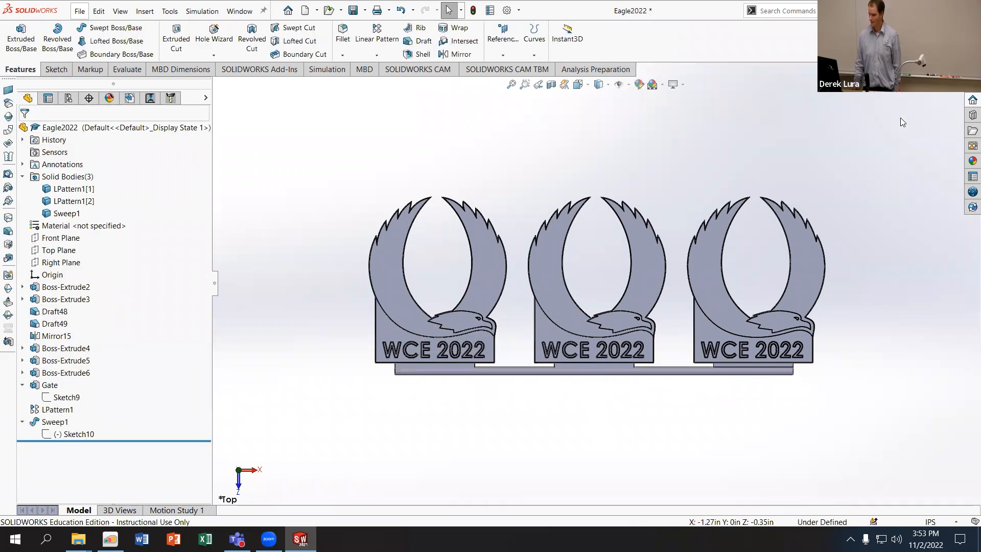
Step: On the Top Plane, sketch a short vertical line from the runner's outer edge away from the parts, between the first two copies; exit the sketch
middle_click_drag(414, 302, 391, 109)
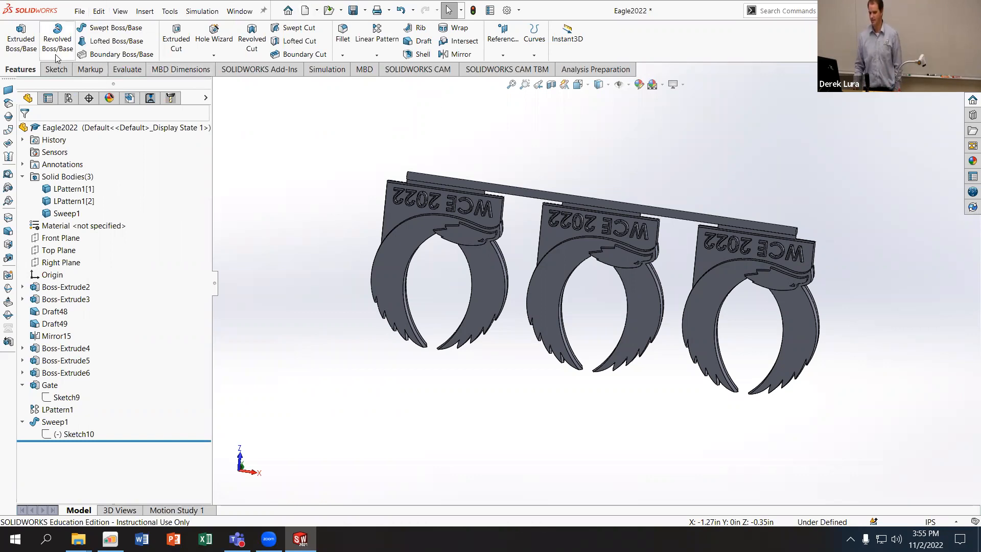
middle_click_drag(630, 146, 616, 171)
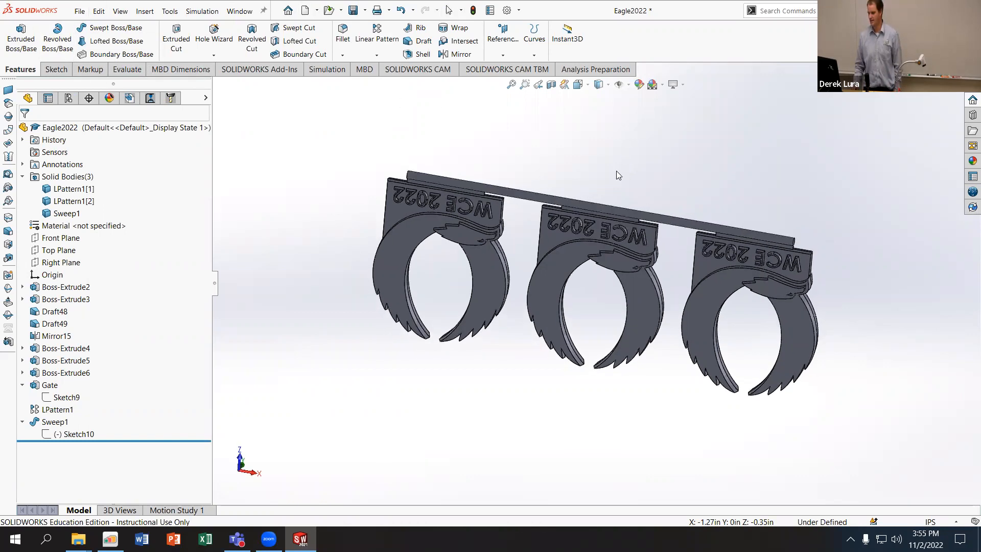
left_click(56, 69)
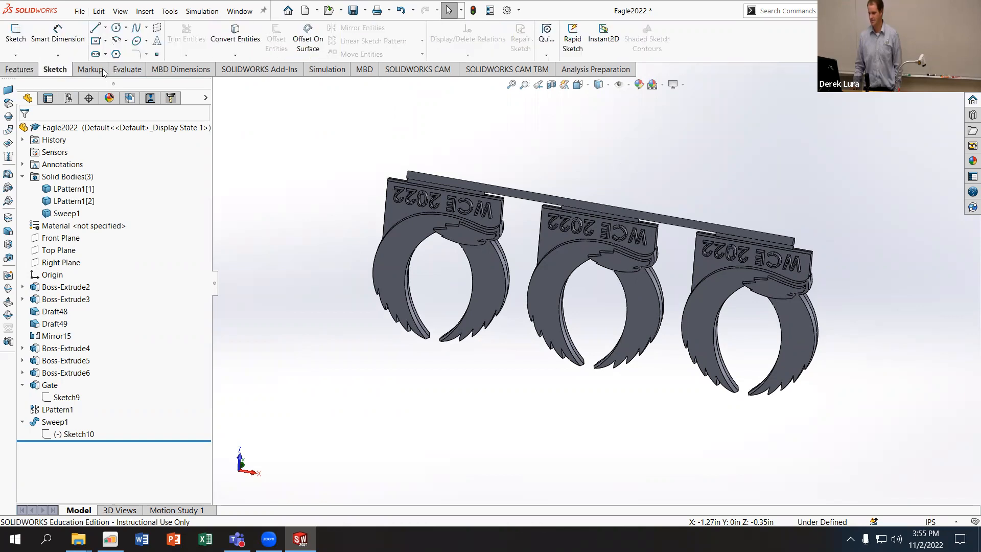
left_click(64, 249)
left_click(72, 231)
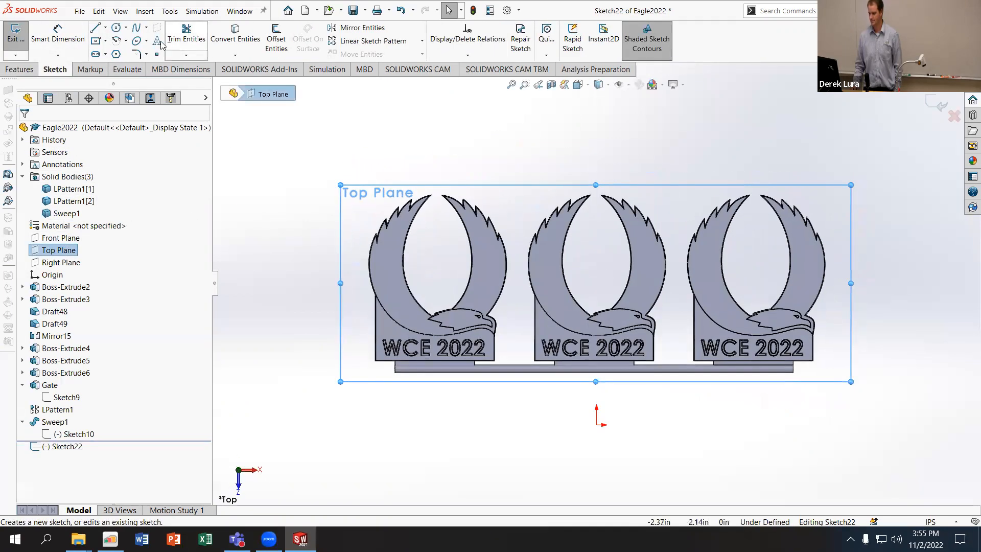
left_click(94, 28)
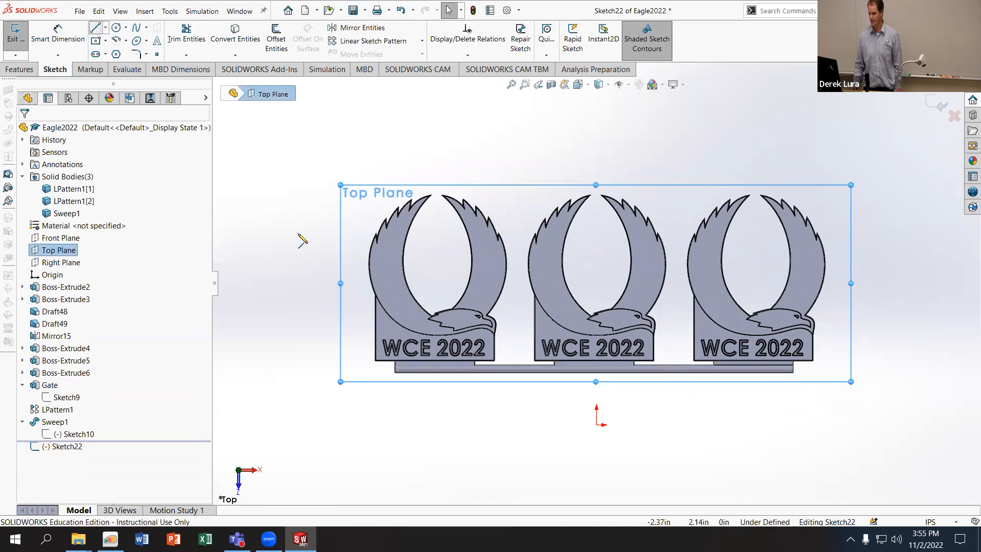
left_click(511, 372)
left_click(510, 392)
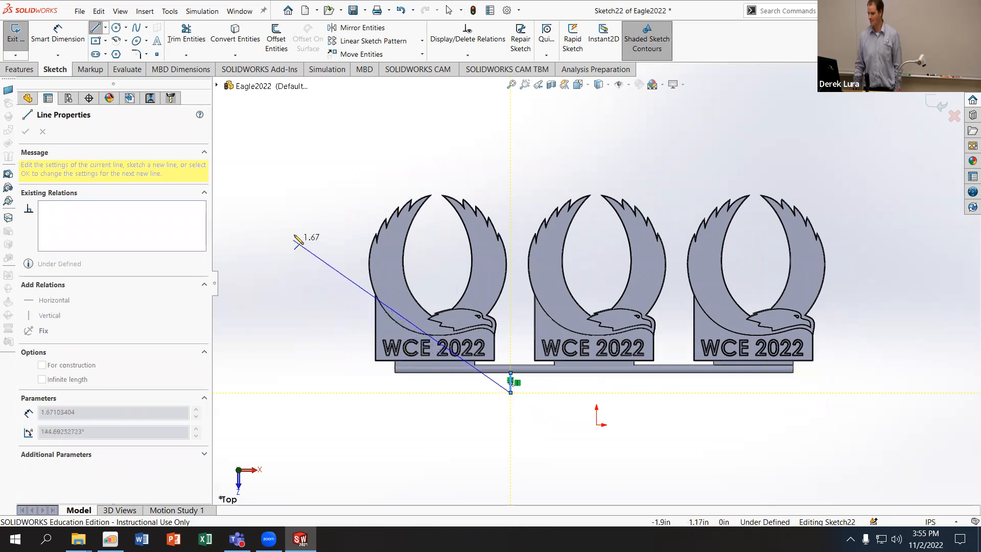
left_click(953, 114)
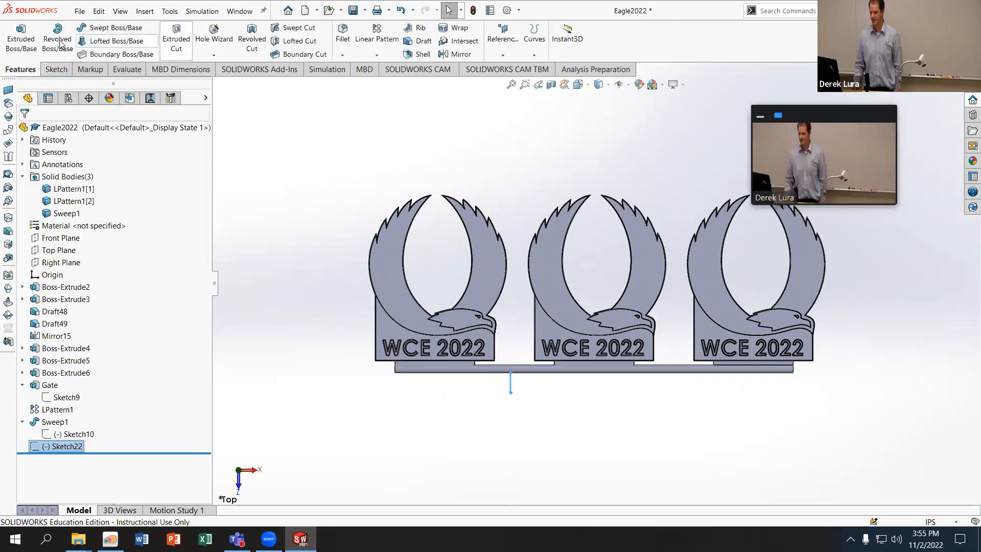
Step: Sweep a 0.10 in circular profile along the short vertical line to form the sprue
left_click(104, 29)
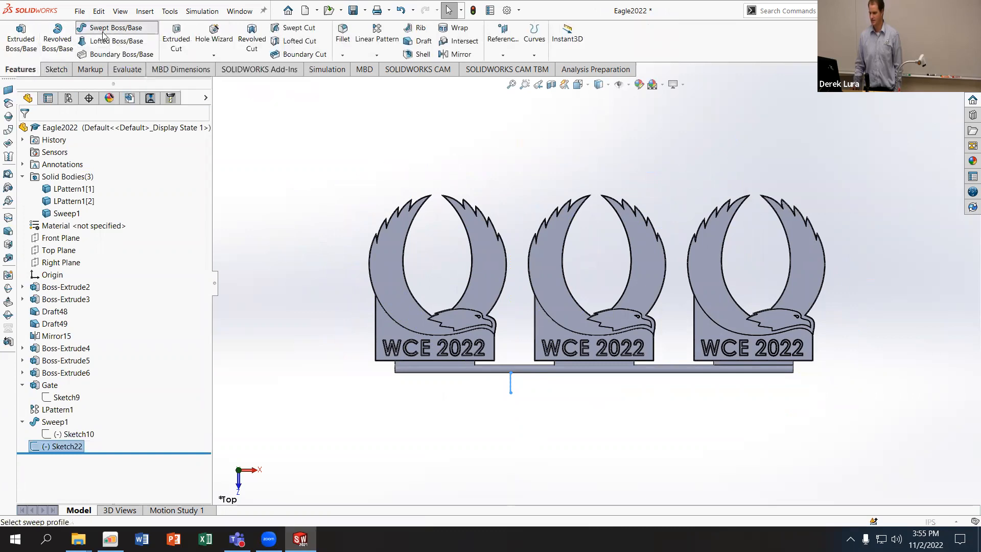
left_click(44, 177)
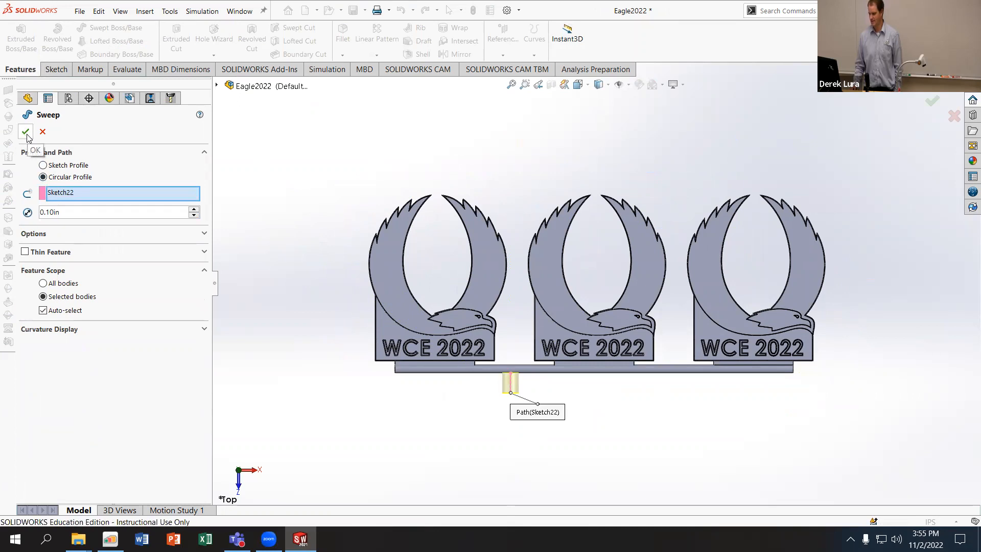
scroll(513, 317, "down", 3)
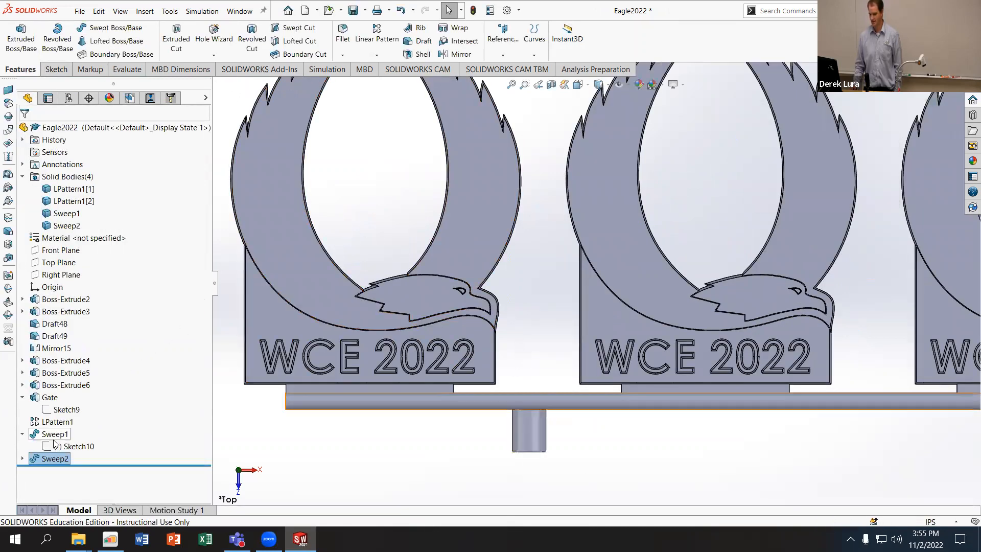
Step: Edit the sprue sweep's path sketch, move the line's upper end across the runner to its far edge, and exit the sketch
left_click(23, 458)
left_click(74, 471)
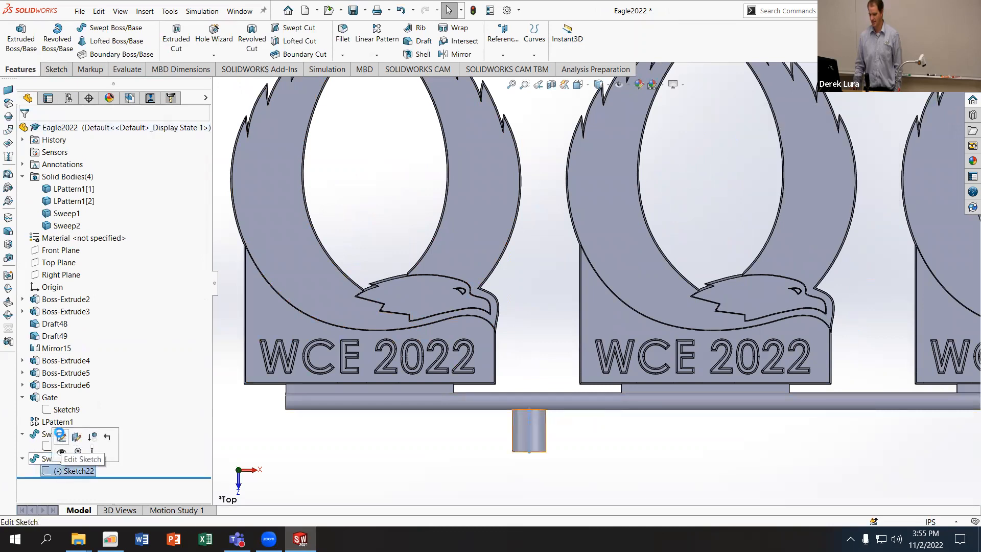
scroll(518, 364, "up", 3)
scroll(521, 350, "down", 3)
left_click_drag(532, 331, 537, 331)
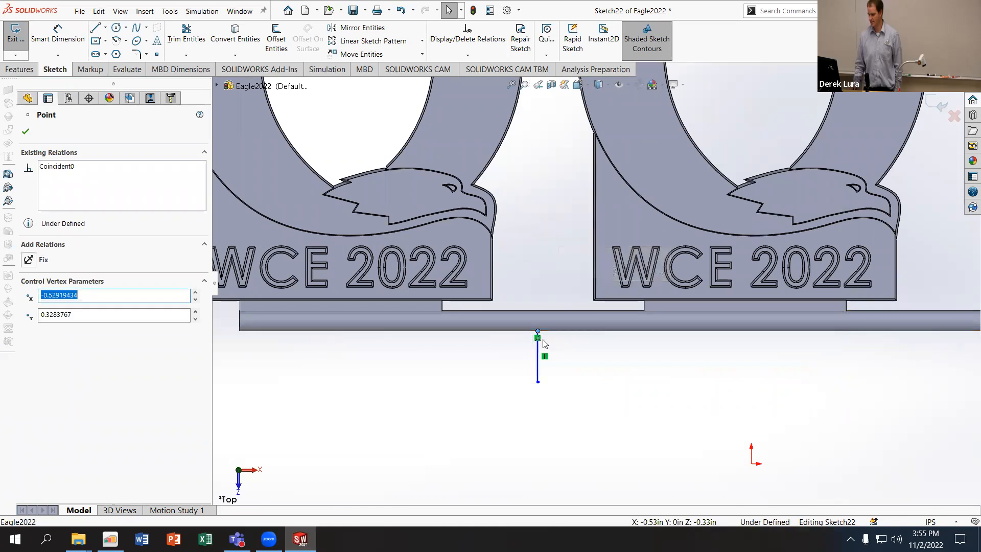
left_click(544, 344)
left_click_drag(537, 332, 537, 310)
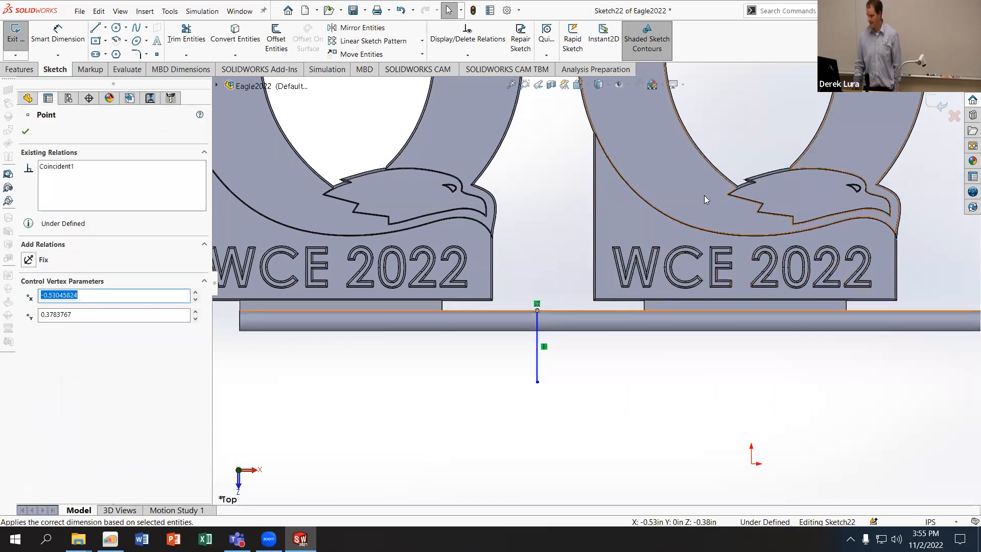
left_click(938, 101)
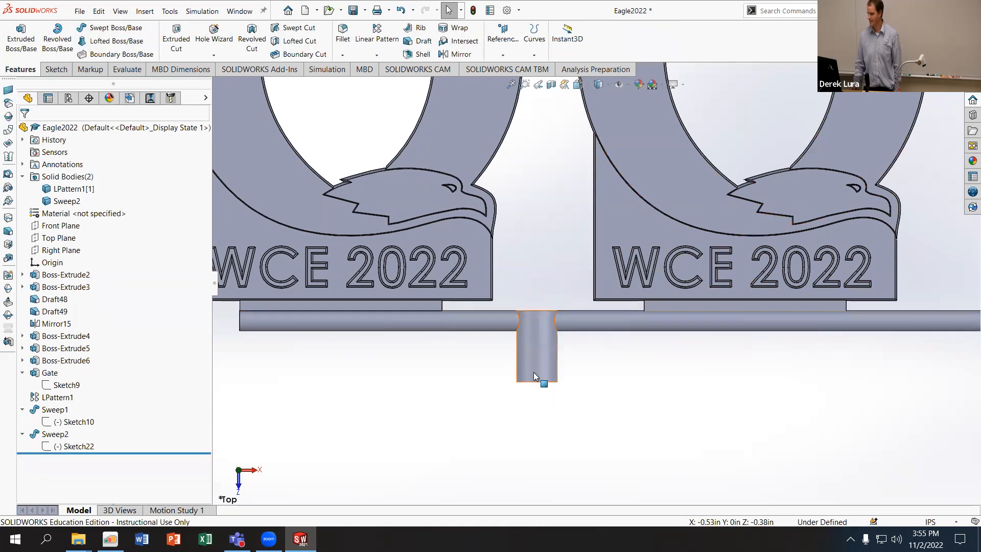
Step: Combine the Sweep2 and LPattern1[1] solid bodies into one with the Add operation
scroll(535, 371, "up", 3)
middle_click_drag(548, 322, 544, 289)
scroll(544, 289, "up", 7)
middle_click_drag(621, 269, 590, 317)
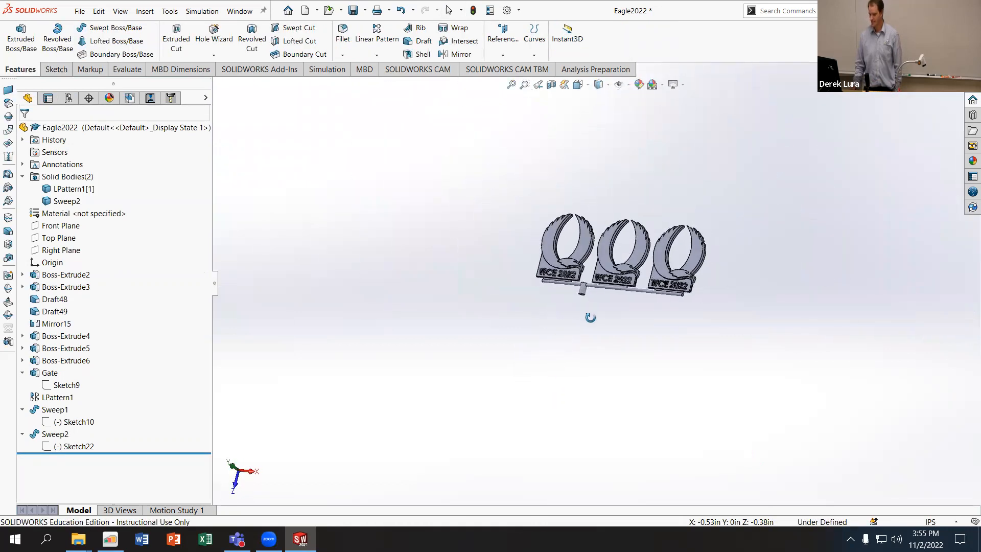
left_click(51, 204)
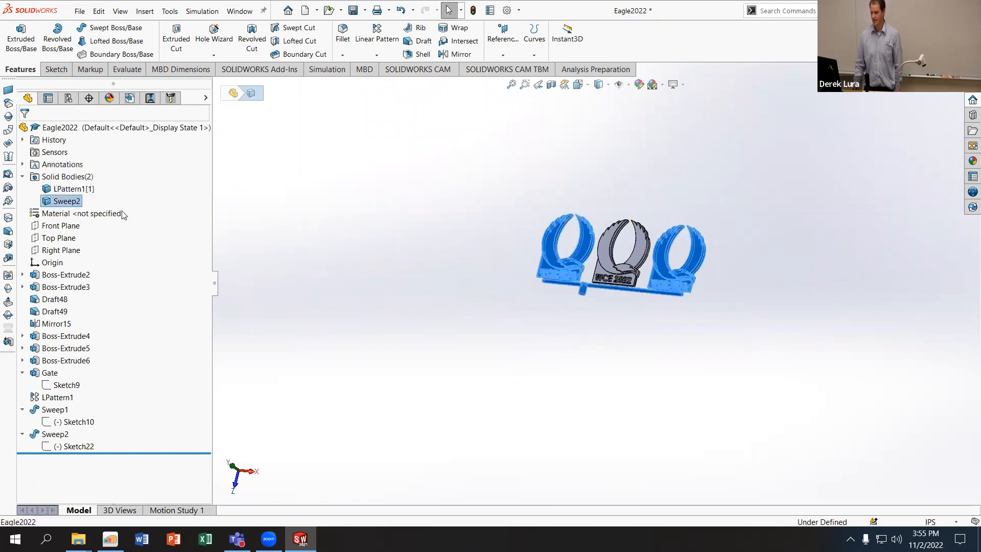
left_click(73, 190, "ctrl")
right_click(73, 190)
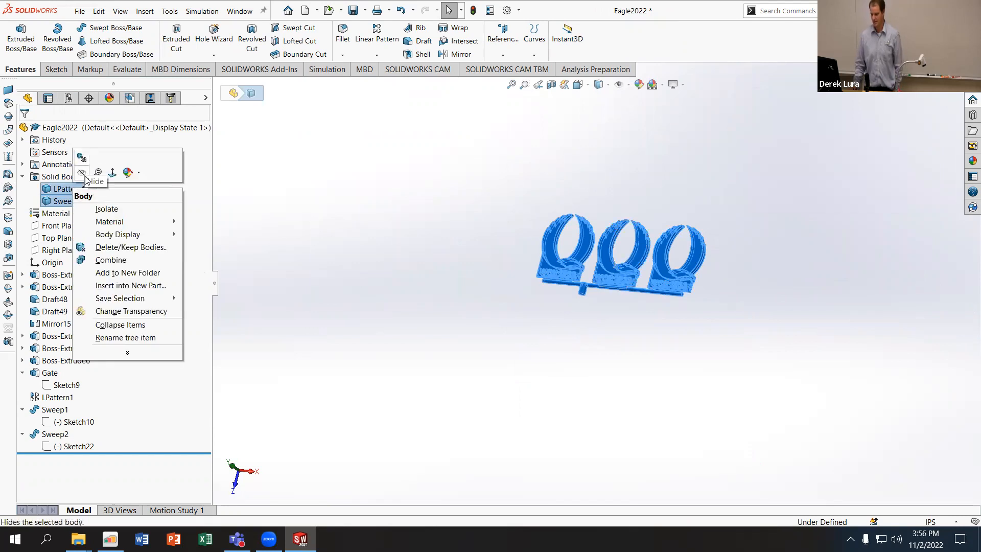
left_click(104, 259)
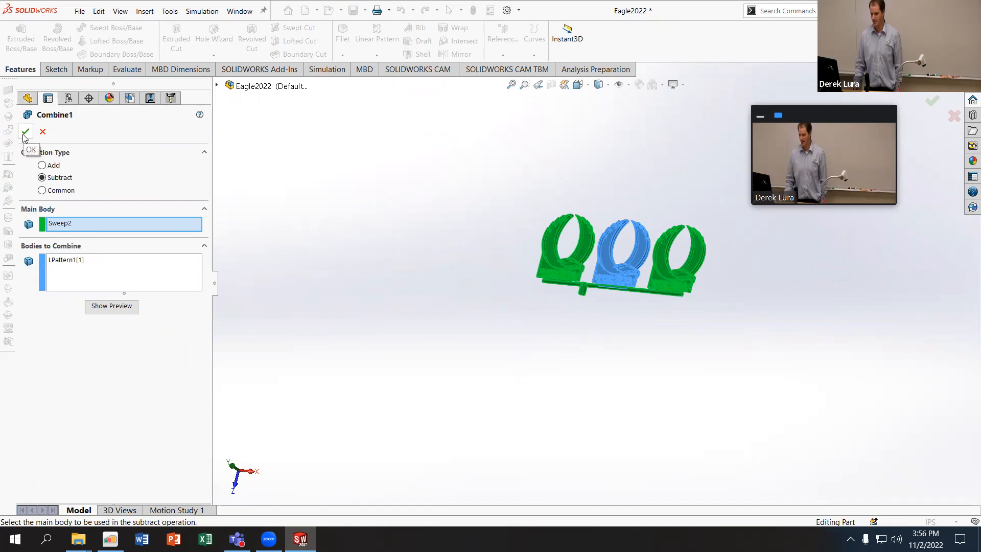
left_click(42, 165)
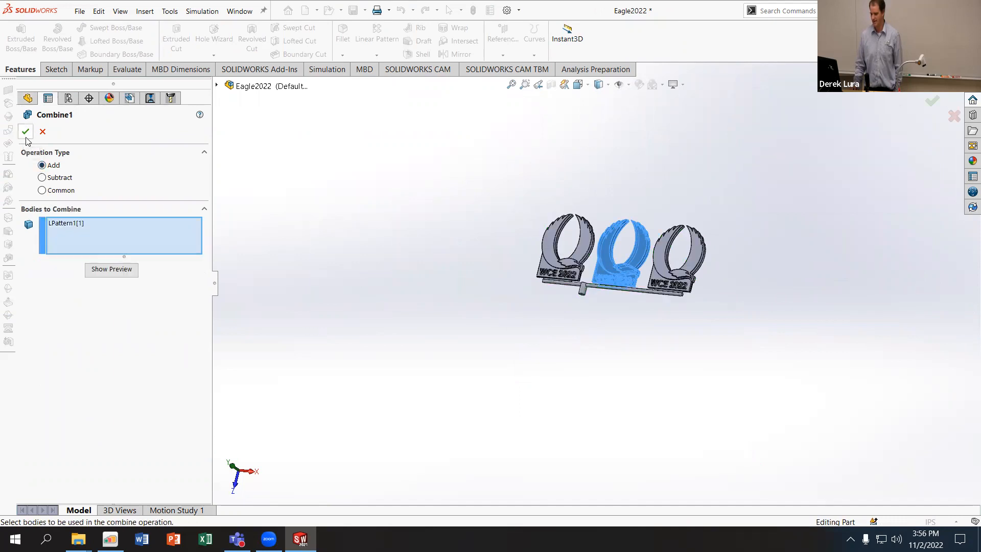
left_click(558, 263)
left_click(27, 131)
Step: On the Top Plane, sketch a corner rectangle about 1.34 in tall around all three eagles and the runner, leaving the sprue's end outside
middle_click_drag(490, 205, 503, 190)
scroll(644, 236, "down", 4)
middle_click_drag(517, 247, 523, 217)
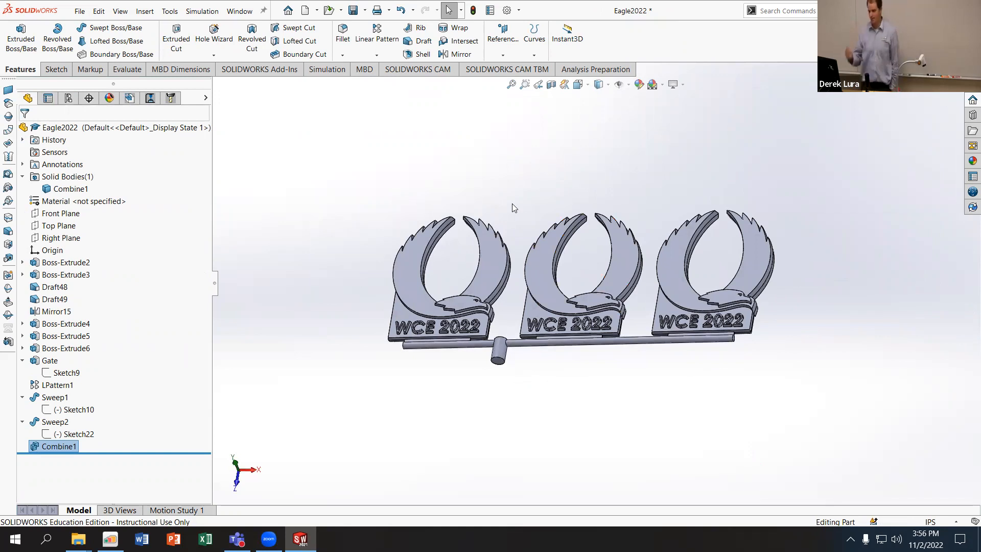
left_click(58, 226)
left_click(74, 210)
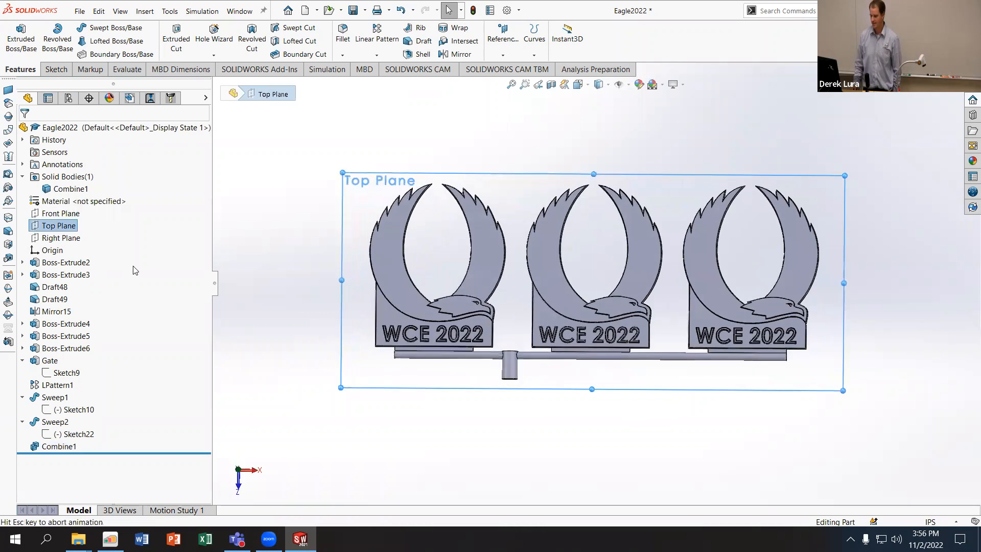
left_click(105, 41)
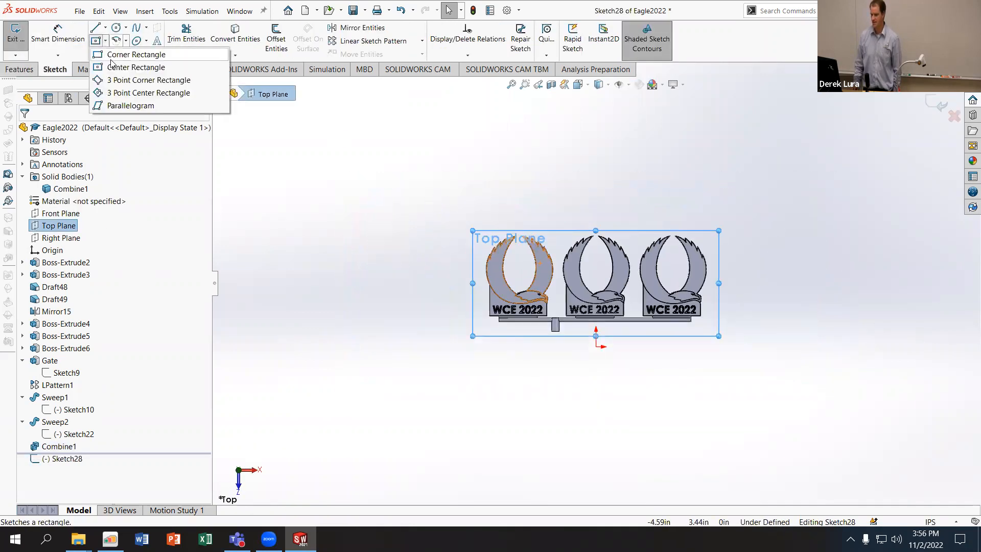
left_click(127, 59)
left_click(474, 225)
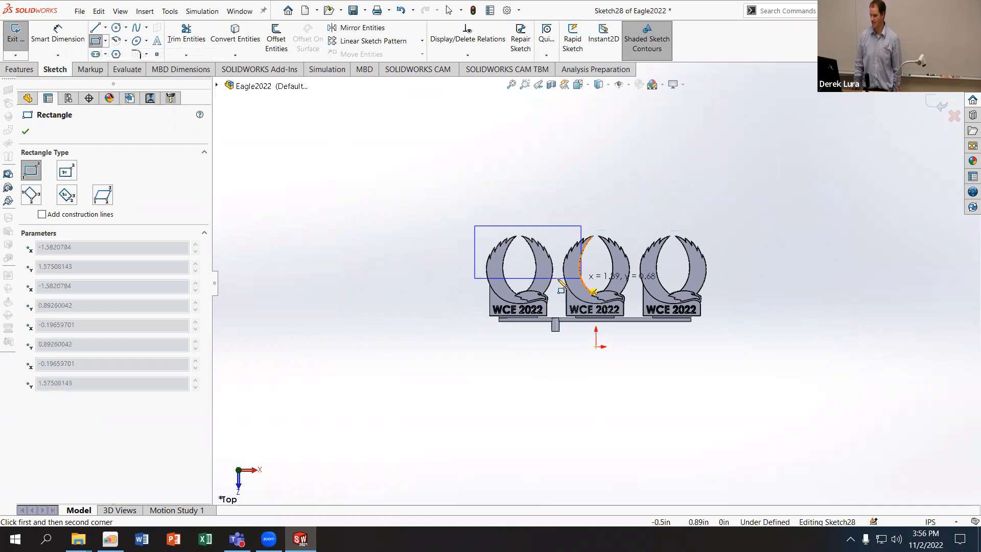
left_click(709, 328)
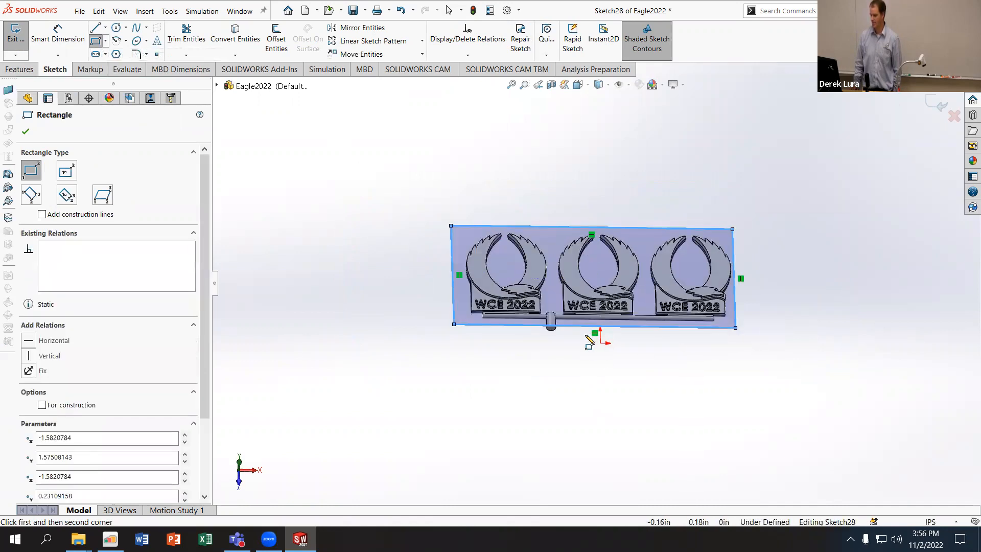
Step: Extrude the rectangle as a Mid Plane boss 0.30 in thick with merge result enabled
scroll(585, 332, "down", 10)
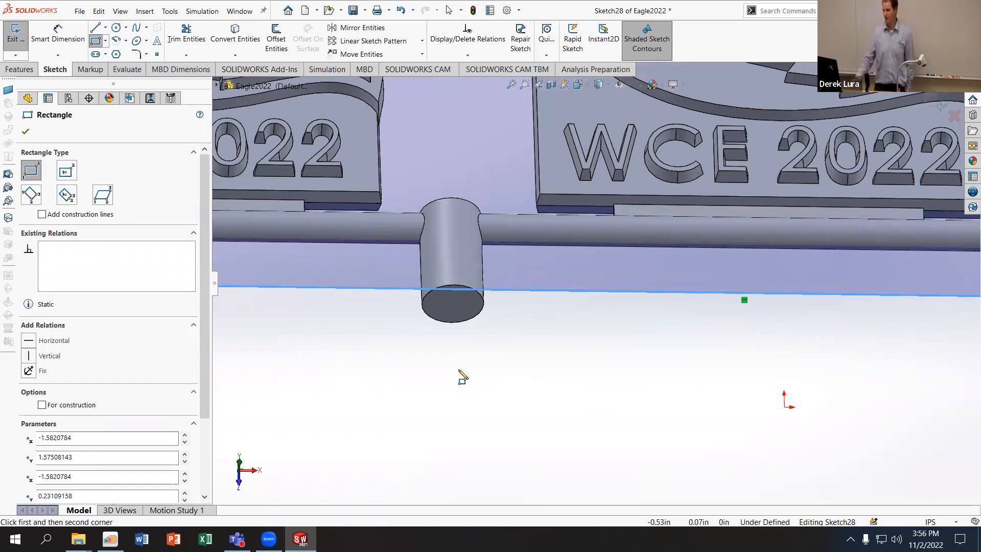
scroll(459, 377, "up", 8)
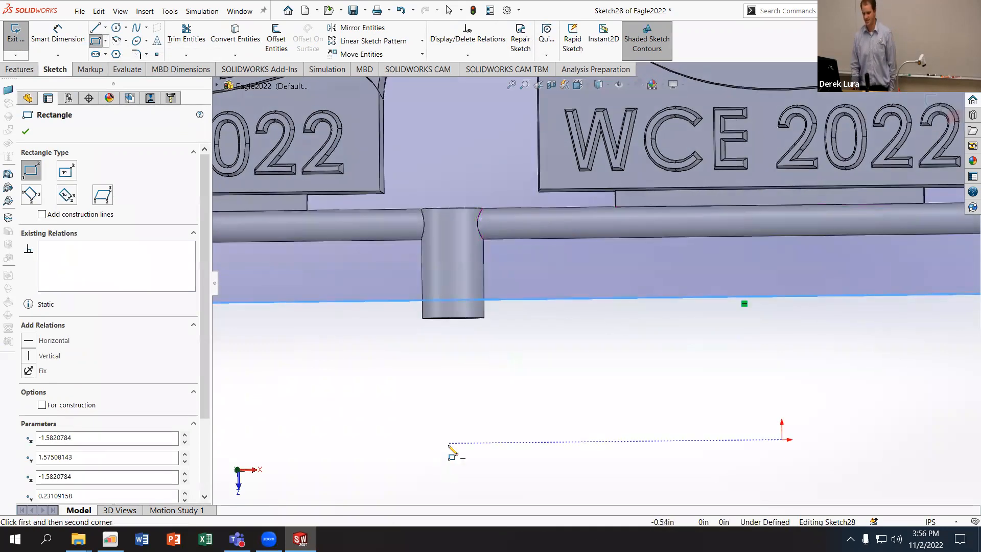
scroll(446, 422, "up", 3)
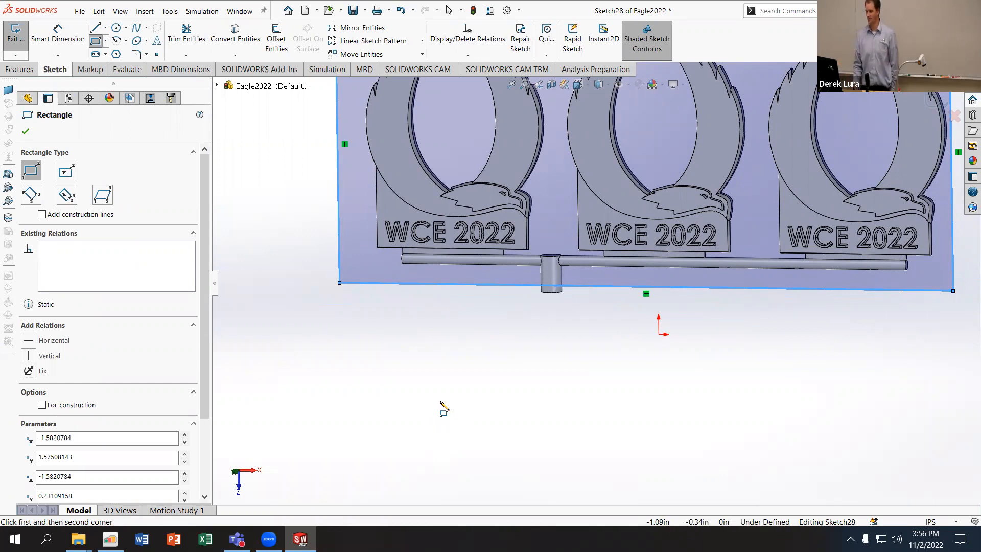
scroll(540, 365, "up", 4)
scroll(511, 260, "down", 2)
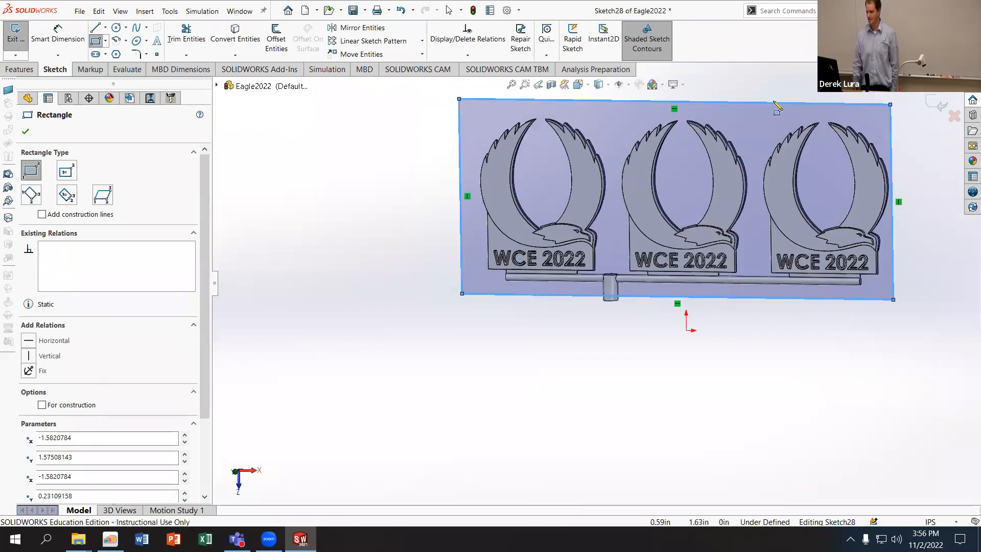
left_click(19, 70)
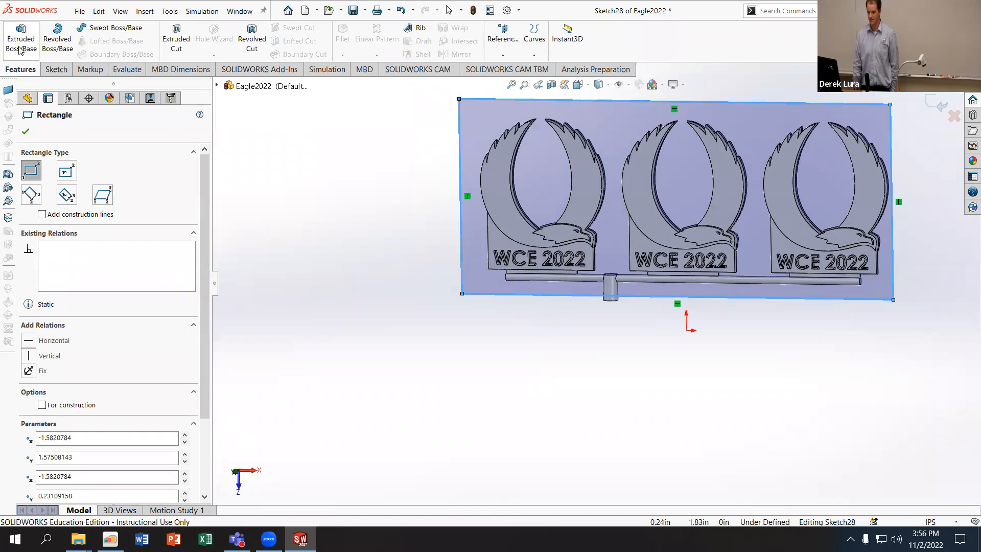
left_click(20, 43)
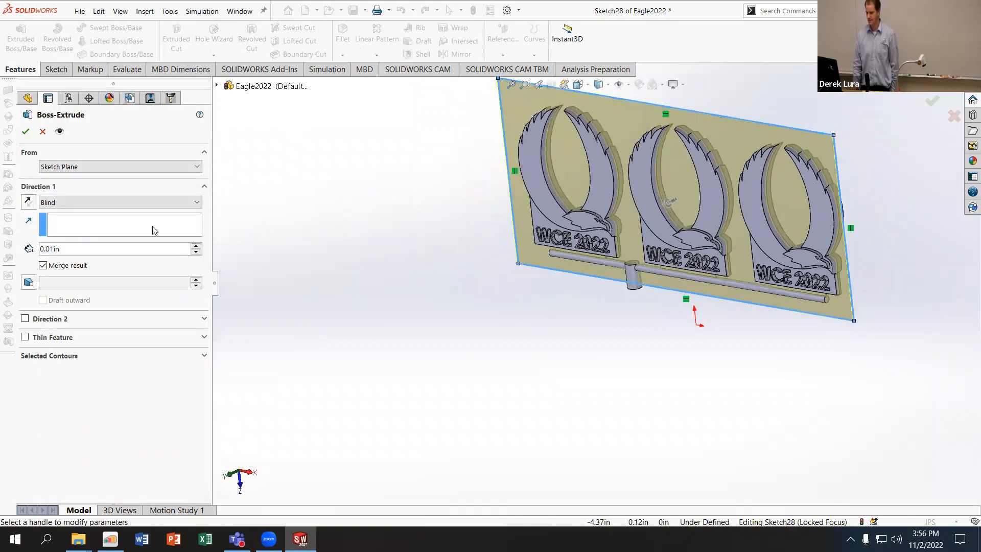
left_click(113, 200)
left_click(92, 264)
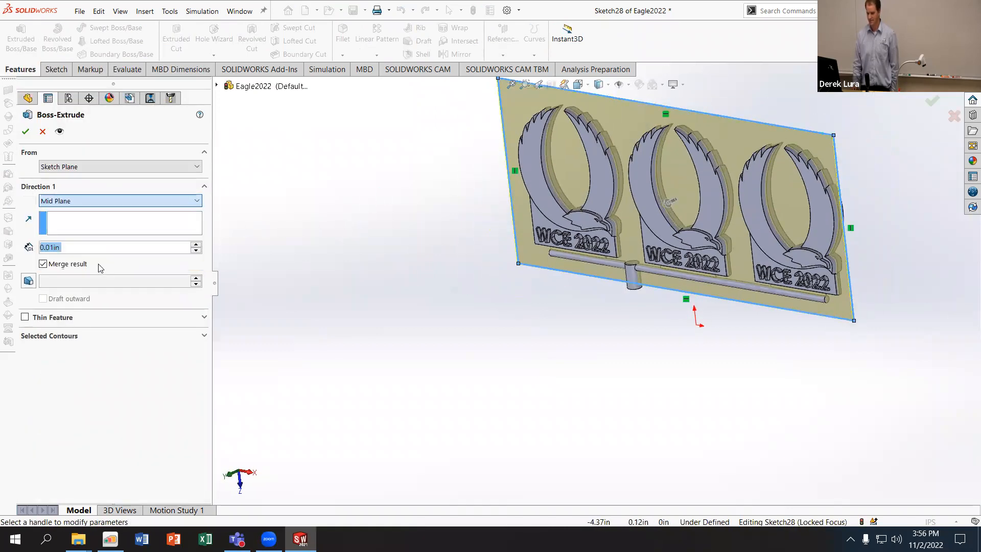
type("0.3")
key("Return")
middle_click_drag(550, 146, 583, 156)
scroll(689, 313, "down", 6)
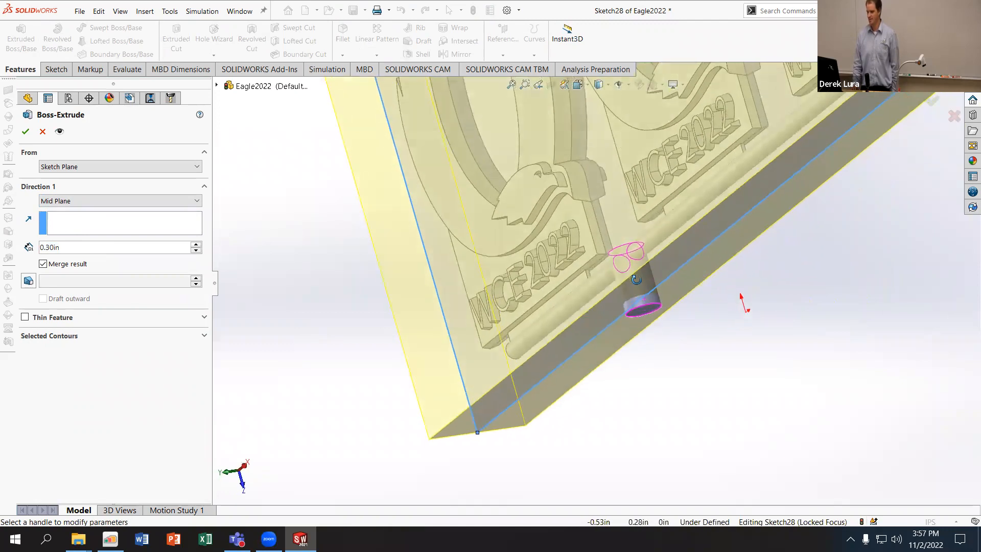
left_click(25, 132)
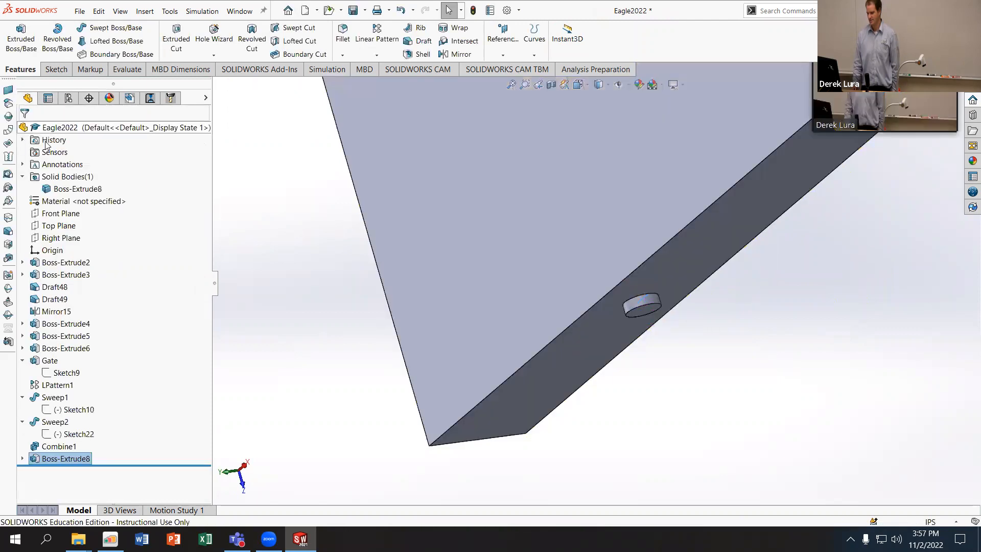
Step: Edit the mold block's Boss-Extrude8 feature and turn off merge result to keep the block separate from the eagle casting body
right_click(79, 459)
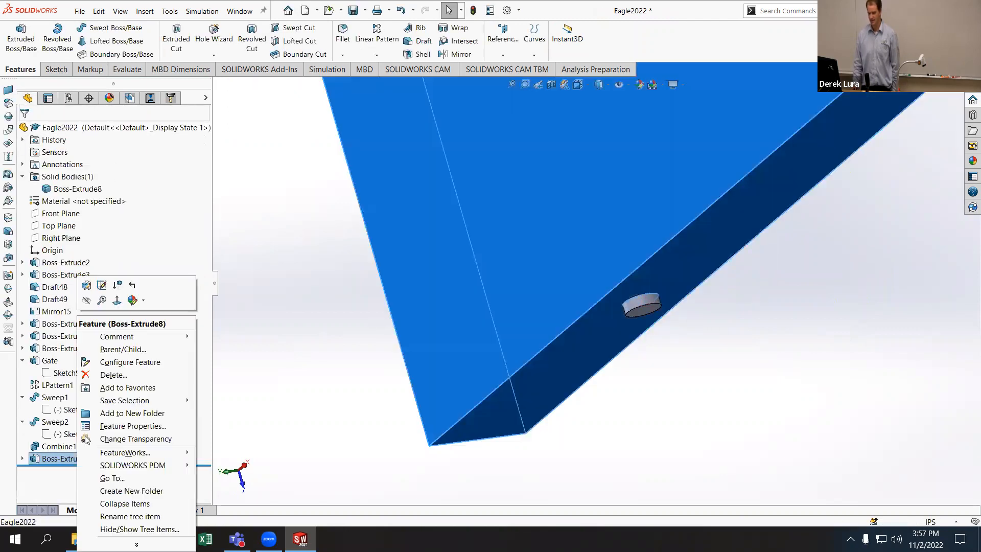
left_click(87, 289)
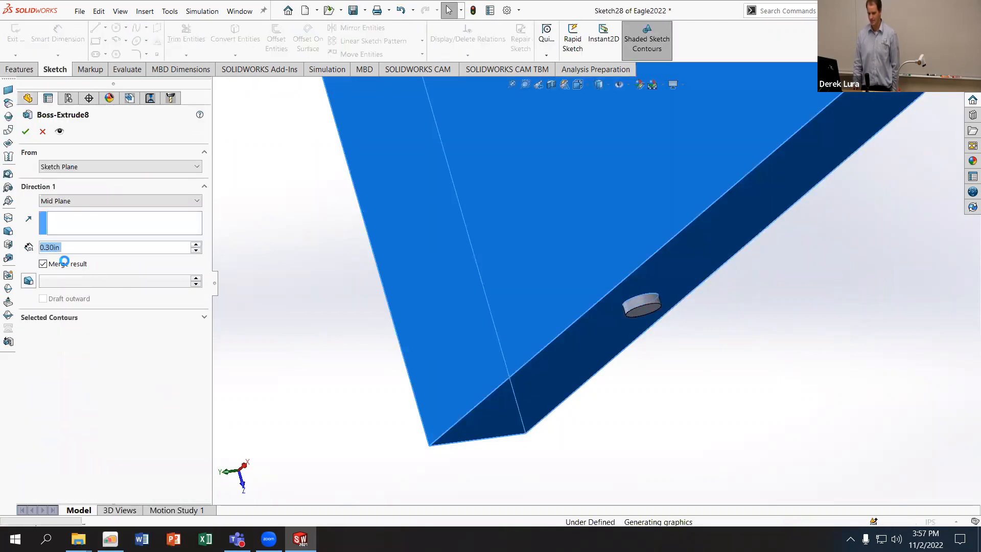
left_click(25, 132)
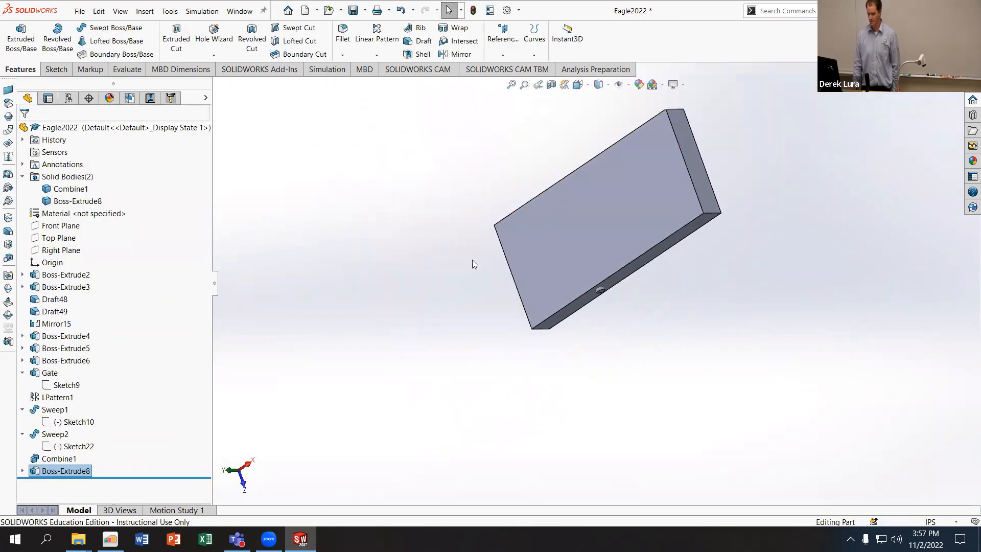
Step: Combine the two solid bodies with the Subtract operation, using Boss-Extrude8 as the main body and Combine1 as the body to subtract
left_click(63, 189)
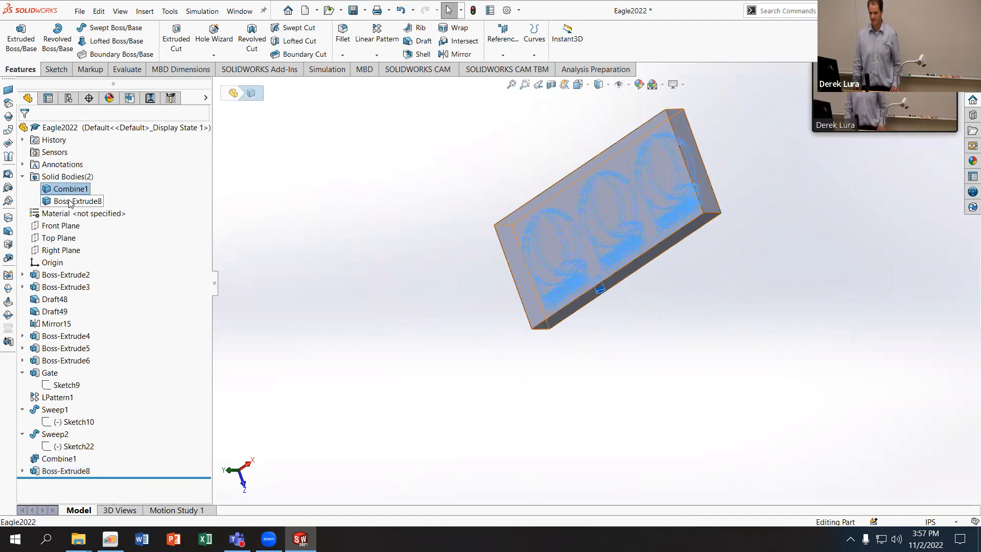
left_click(71, 200, "ctrl")
right_click(70, 201)
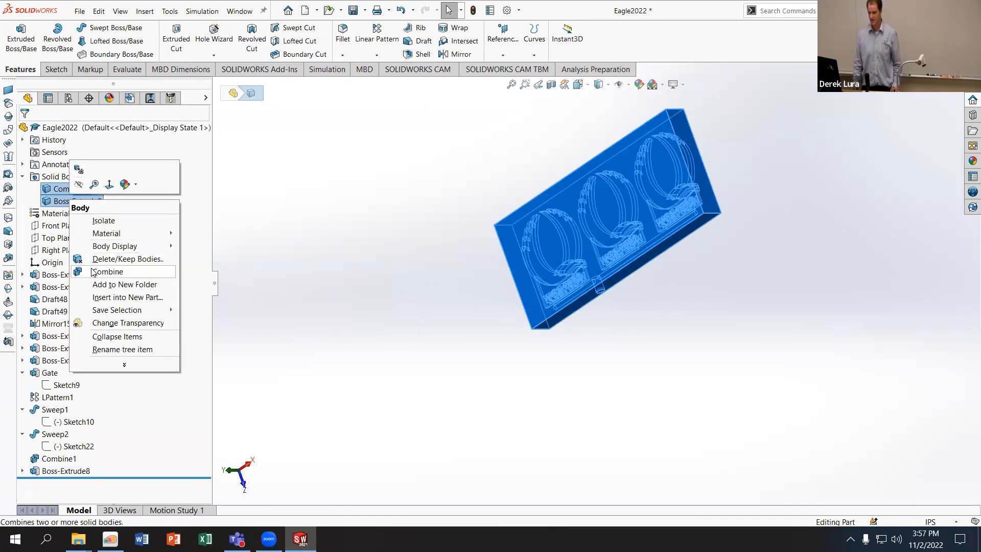
left_click(88, 271)
left_click(43, 178)
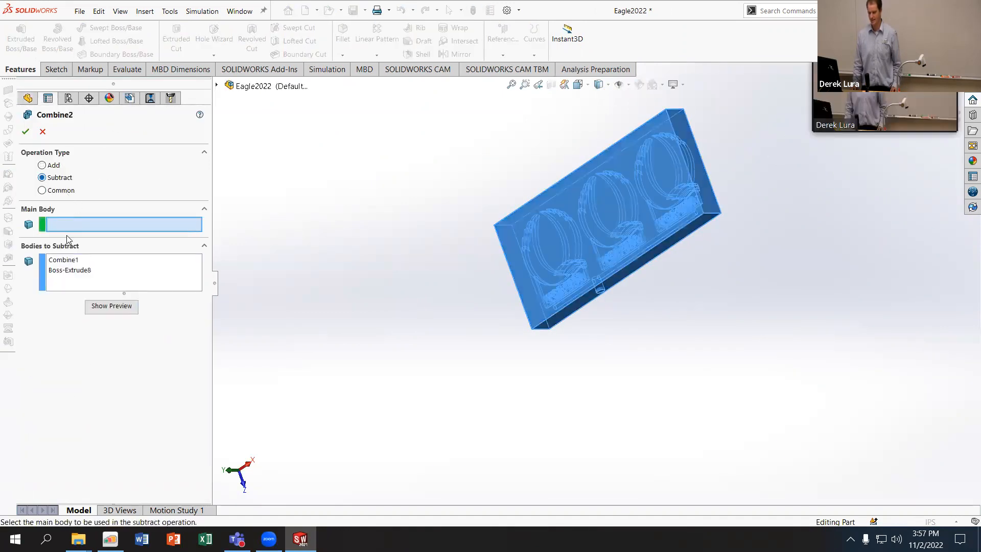
left_click(506, 234)
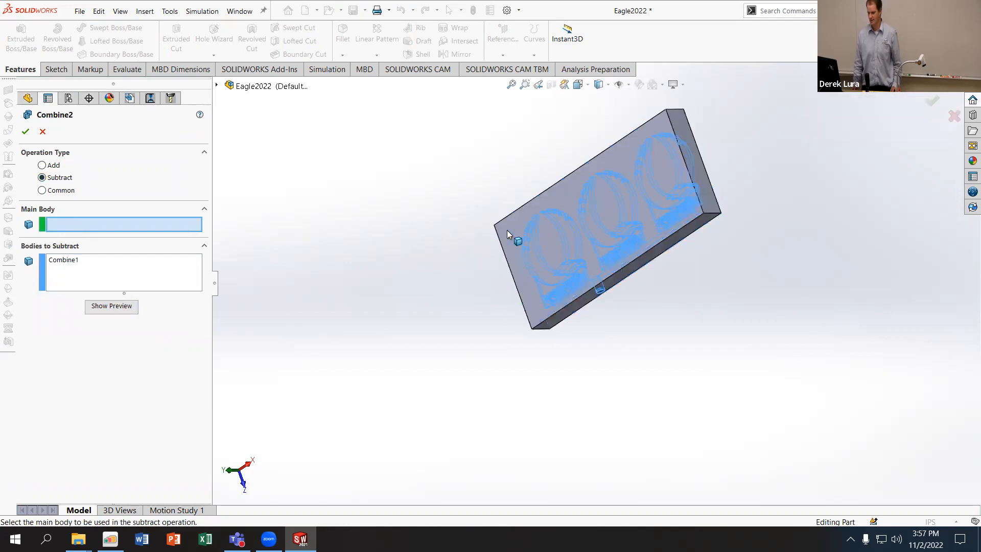
left_click(80, 260)
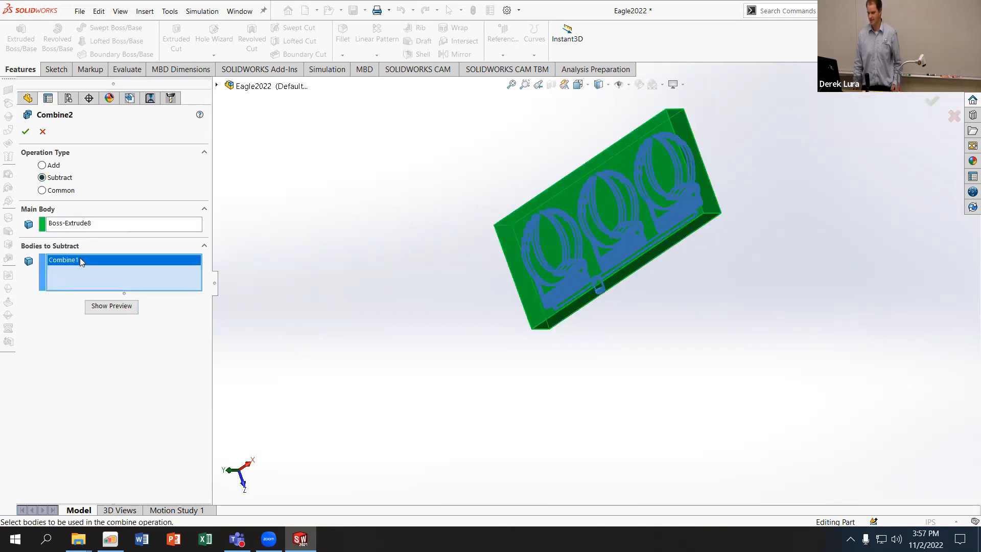
middle_click_drag(225, 213, 8, 159)
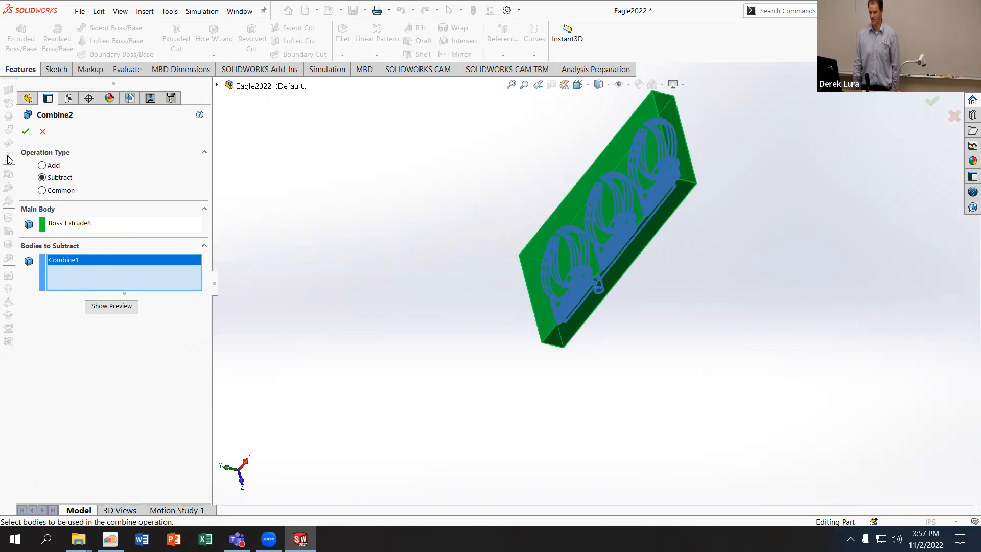
left_click(25, 133)
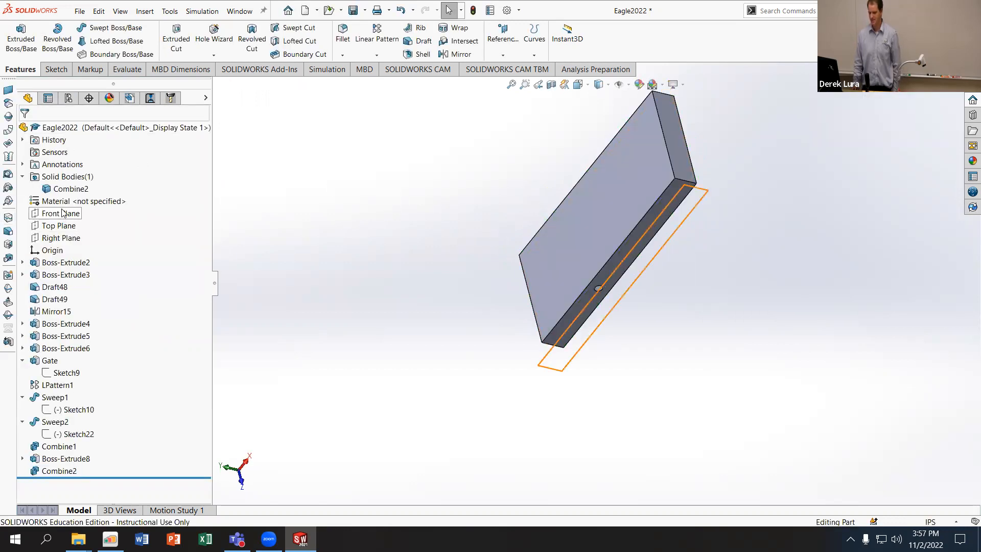
Step: Select the Top Plane running through the middle of the mold block
left_click(61, 226)
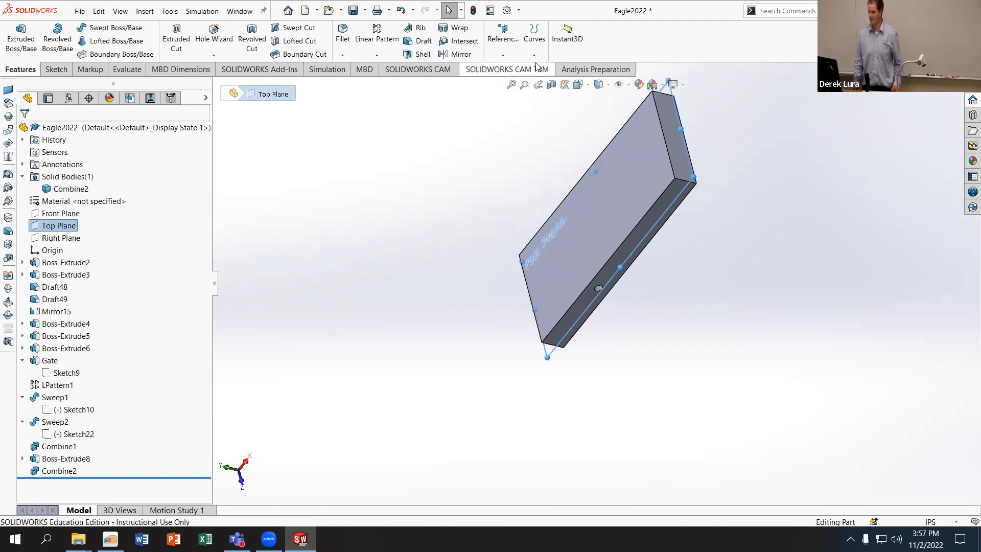
Step: Split the solid block along the Top Plane, keeping both resulting bodies
left_click(758, 17)
type("spl")
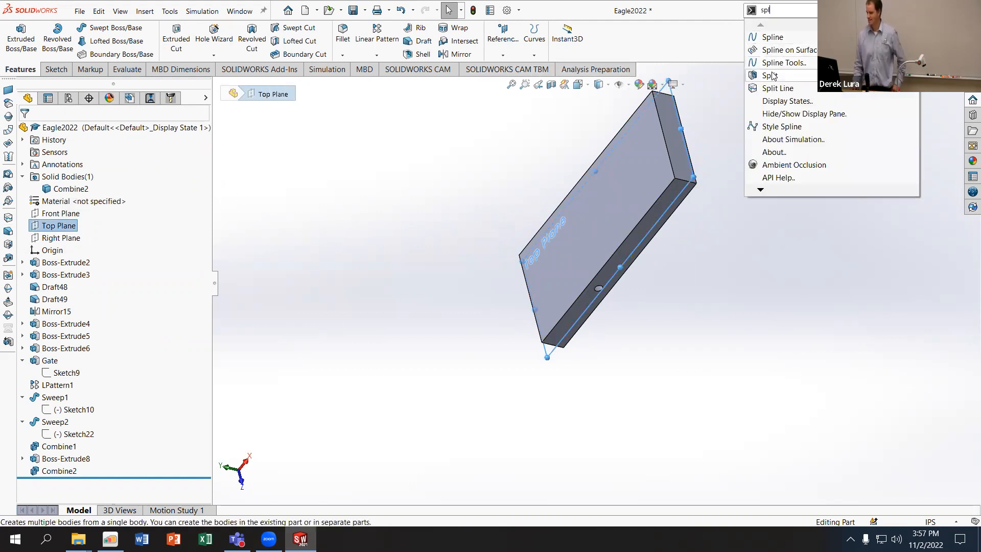
left_click(771, 76)
left_click(129, 238)
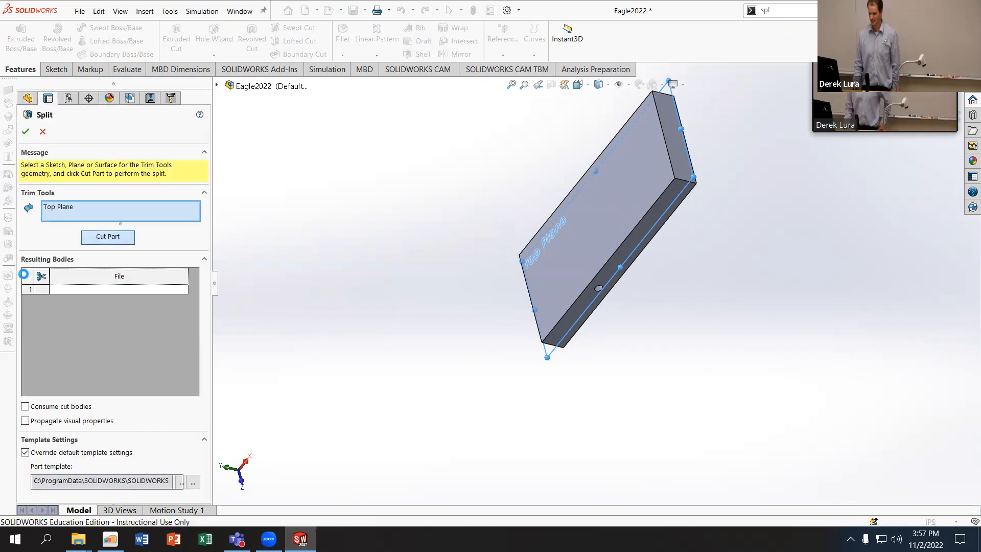
left_click(41, 292)
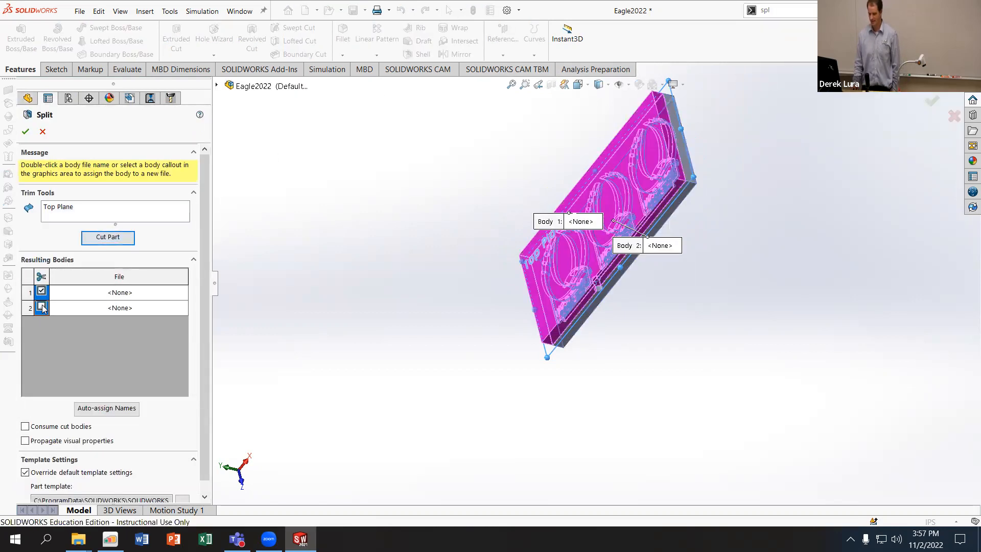
left_click(41, 306)
key("Return")
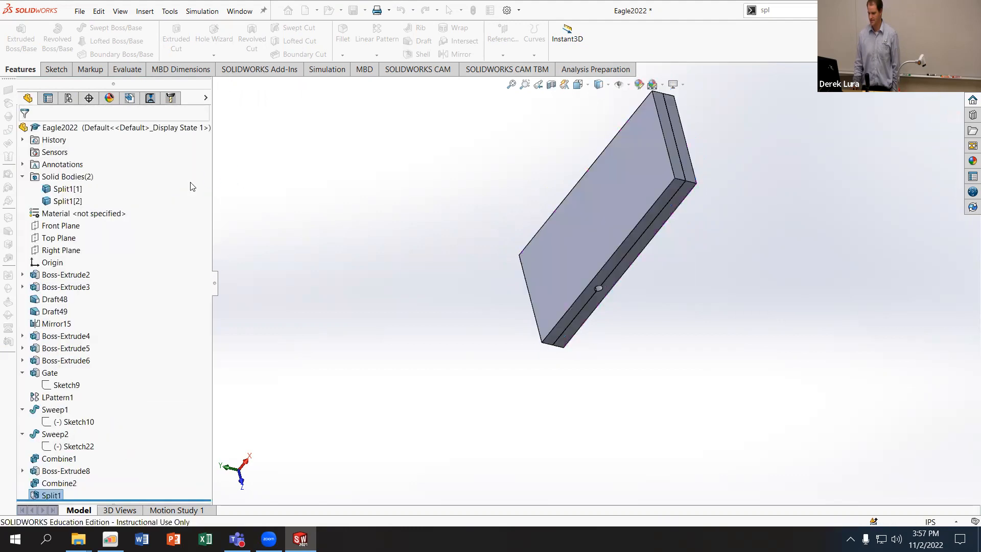
Step: Hide the second split body and turn the remaining mold half to show its cavity face
left_click(67, 201)
left_click(75, 183)
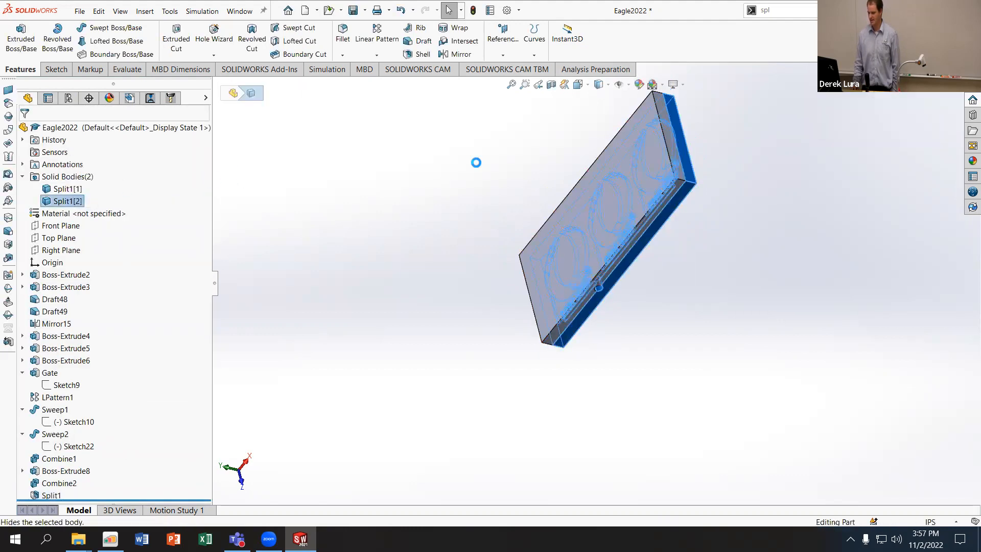
middle_click_drag(366, 160, 333, 129)
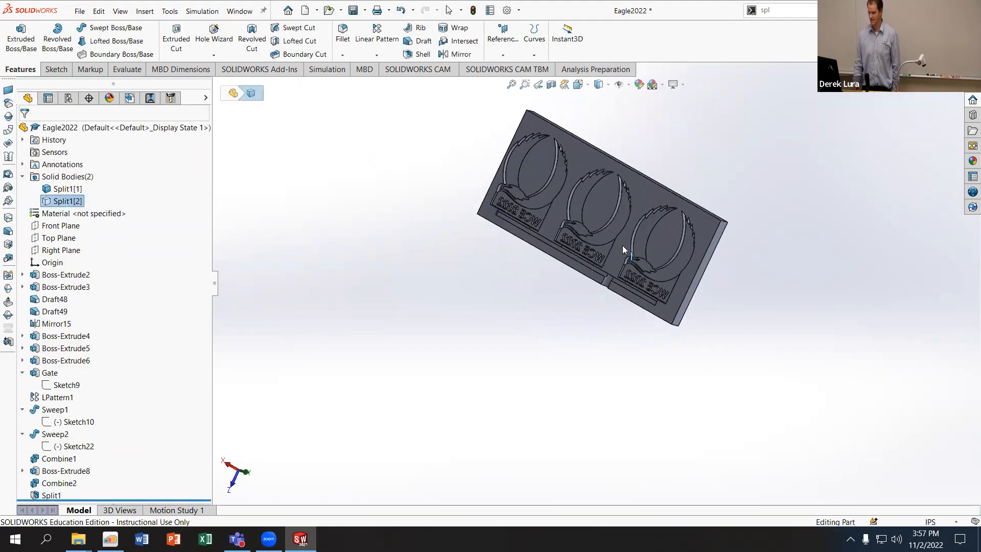
scroll(635, 227, "down", 3)
middle_click_drag(635, 228, 556, 205)
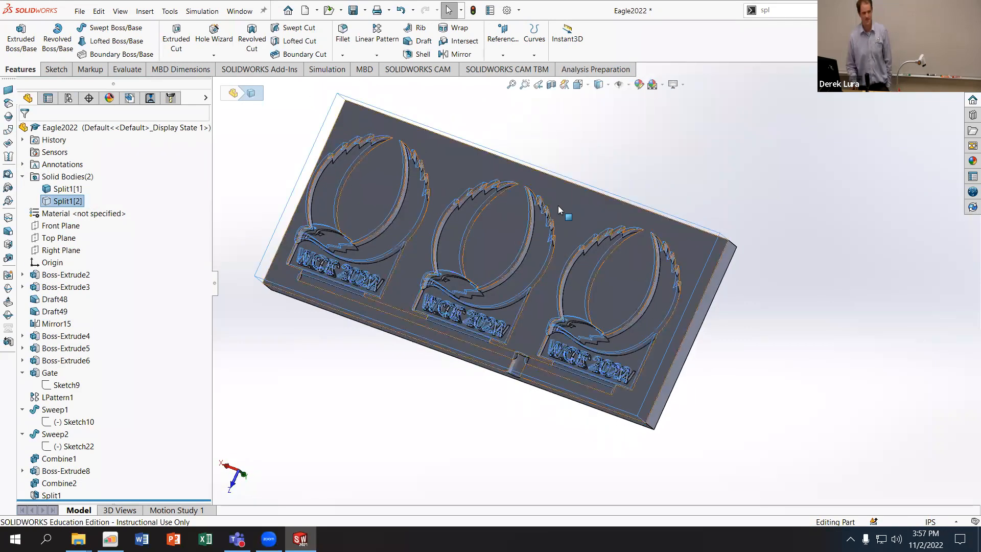
left_click(727, 184)
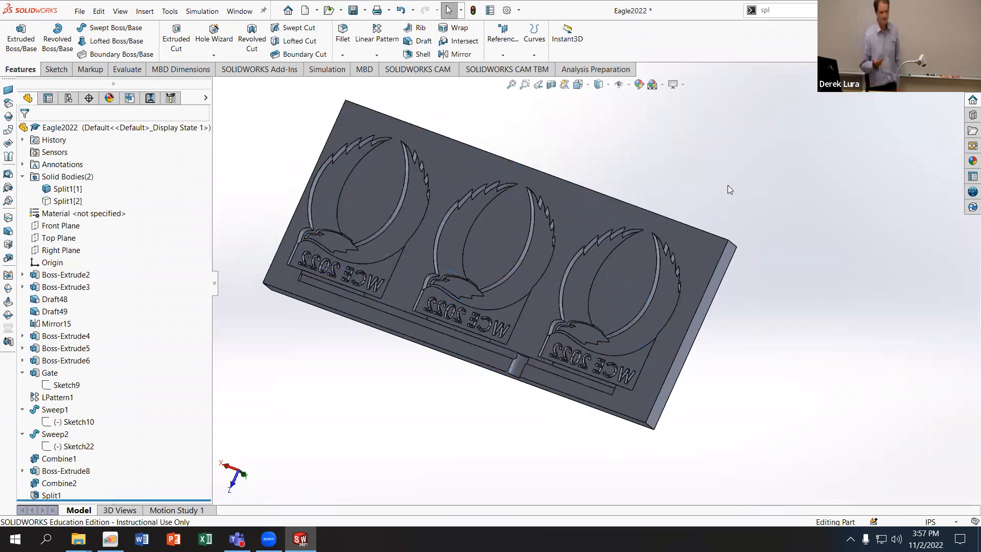
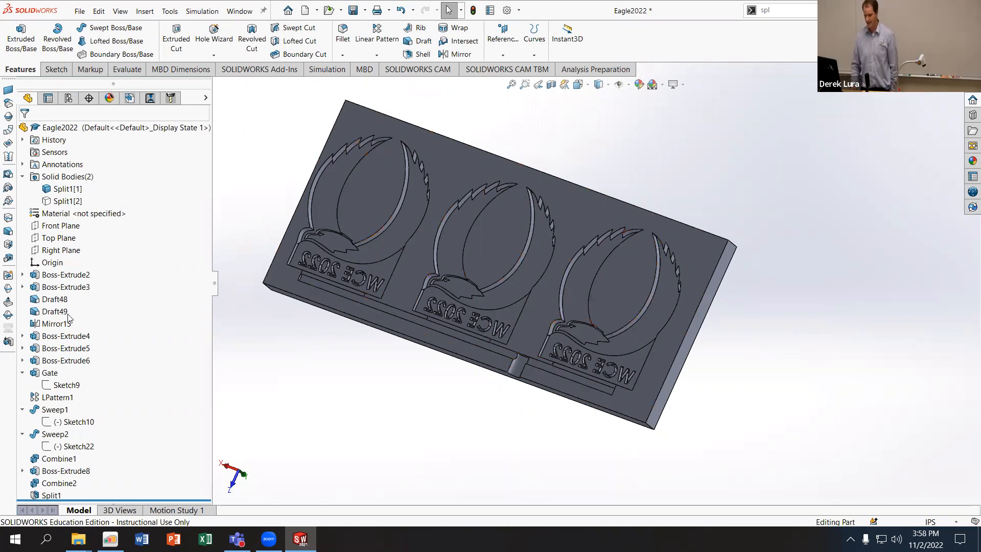
Step: Roll the model back to just after the Combine1 feature so only the three eagle parts and runner remain
left_click_drag(127, 500, 133, 466)
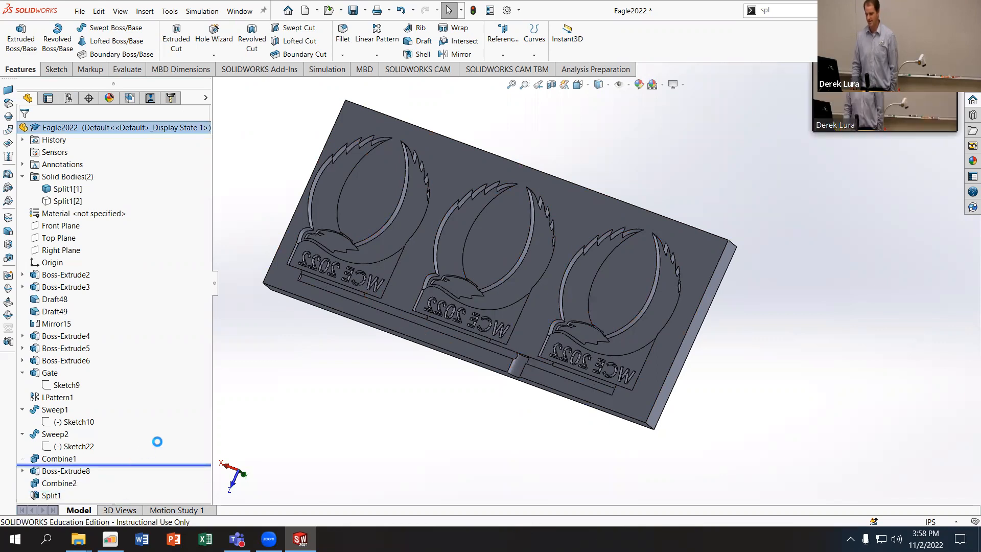
middle_click_drag(307, 350, 288, 300)
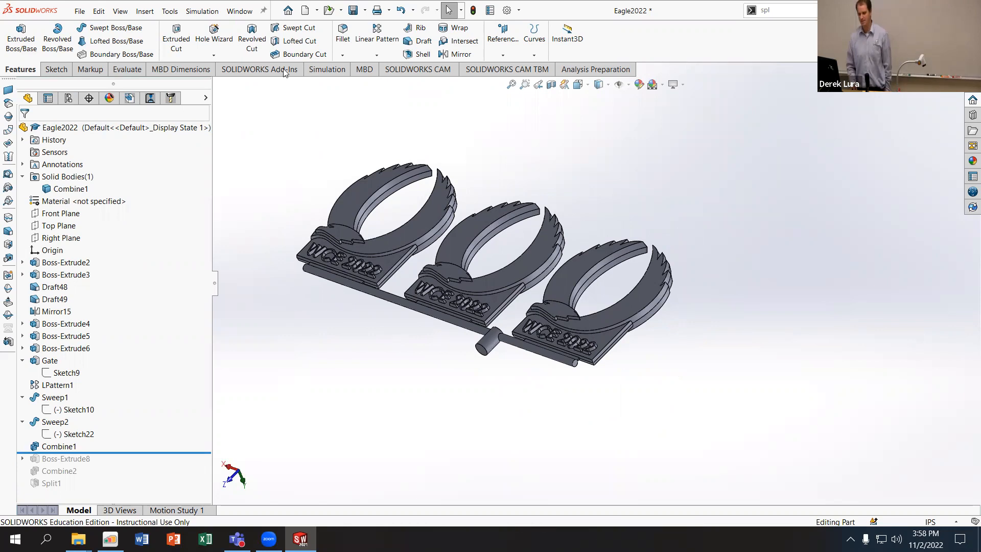
Step: Evaluate the mass properties of the combined eagle and runner body
left_click(115, 74)
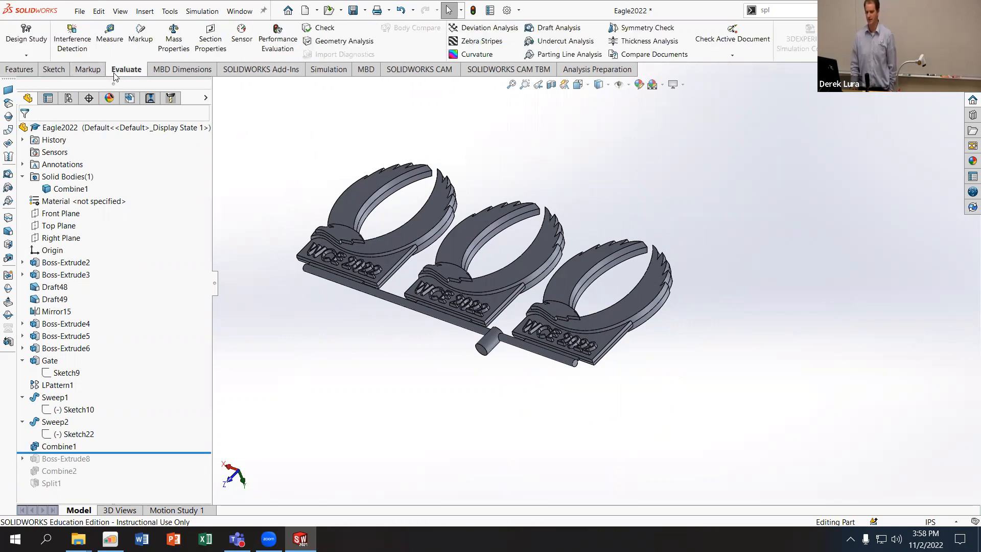
left_click(182, 38)
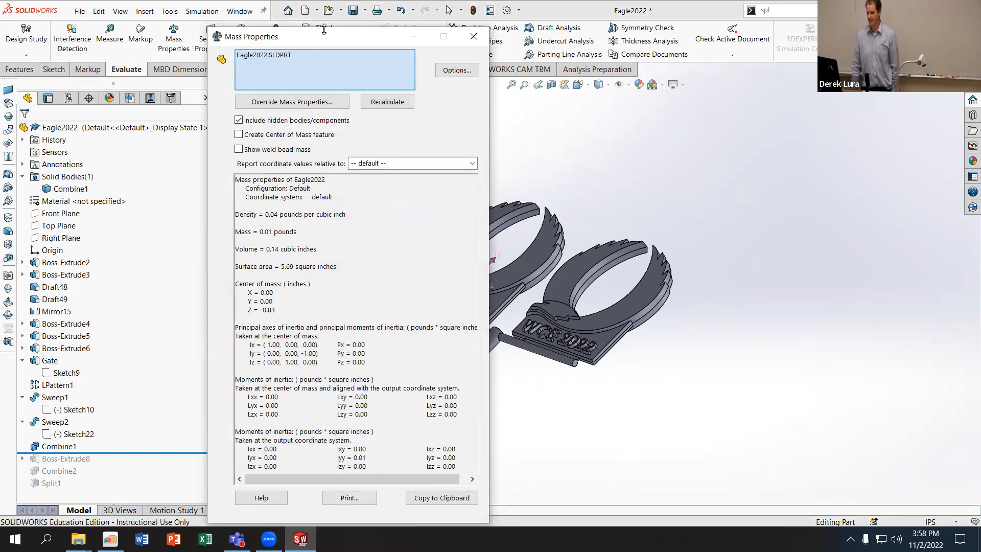
left_click_drag(323, 28, 324, 117)
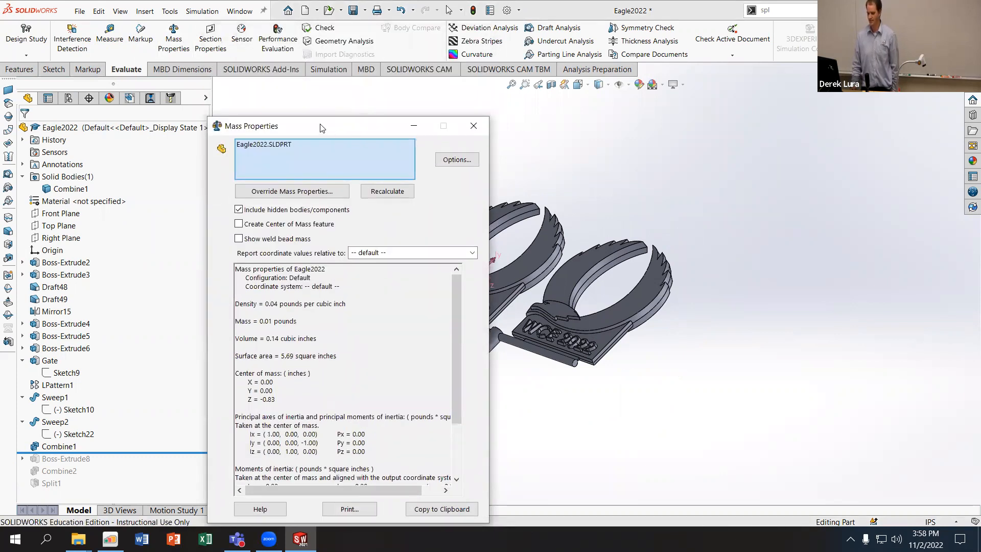
left_click_drag(317, 128, 703, 133)
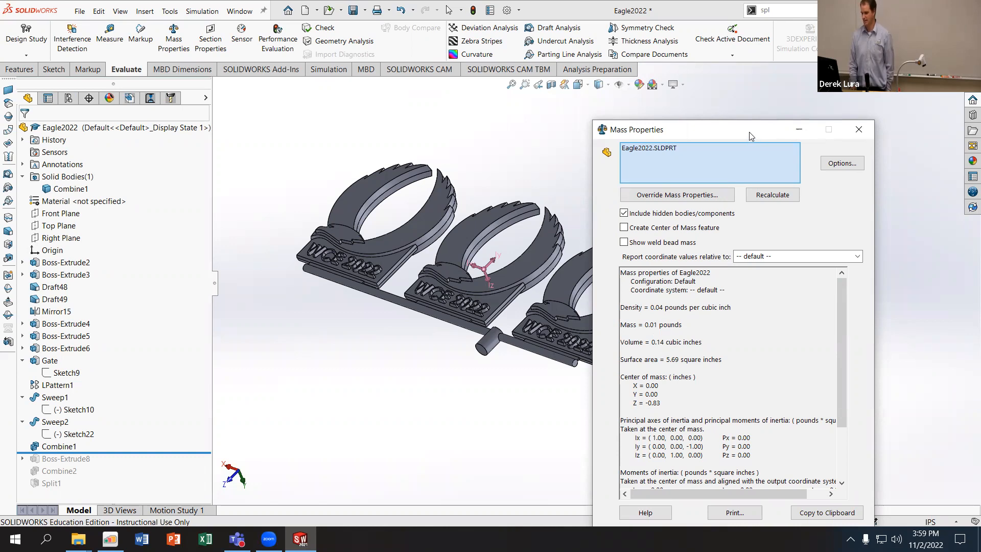
left_click_drag(751, 136, 674, 140)
left_click(781, 135)
Step: On the Top Plane, sketch a closed profile about 2.68 in wide below the runner, with vertical ends, a flat base and edges sloping up to the sprue
middle_click_drag(389, 366, 357, 355)
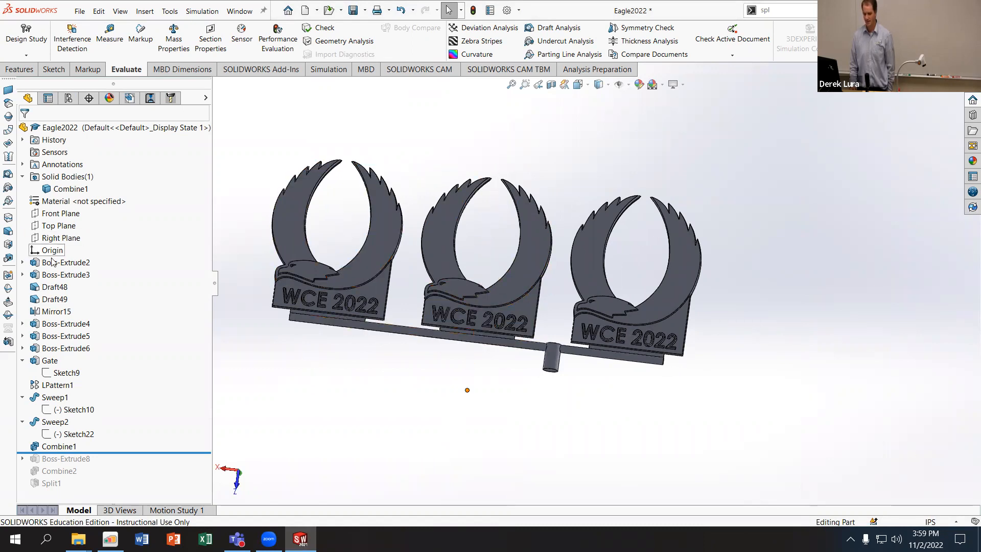
left_click(60, 225)
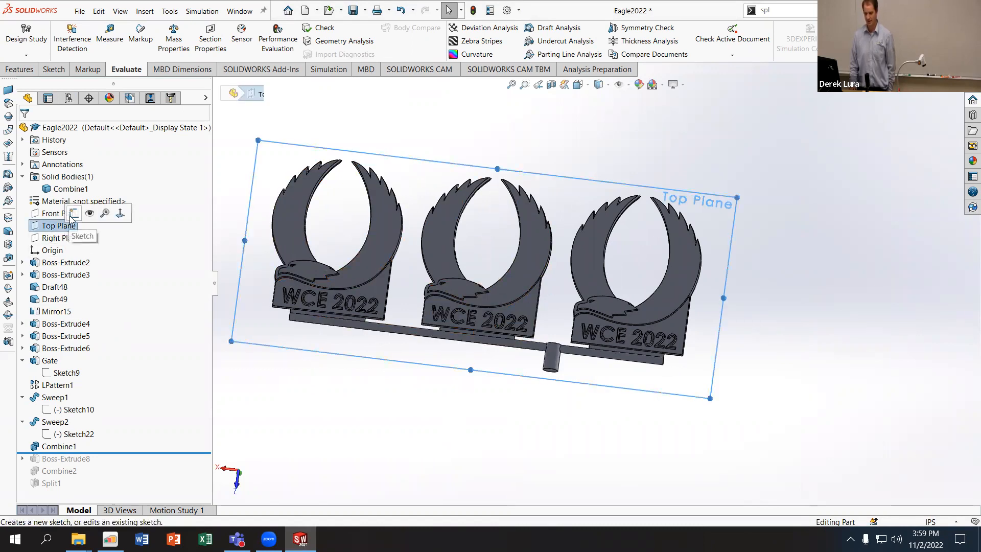
left_click(73, 214)
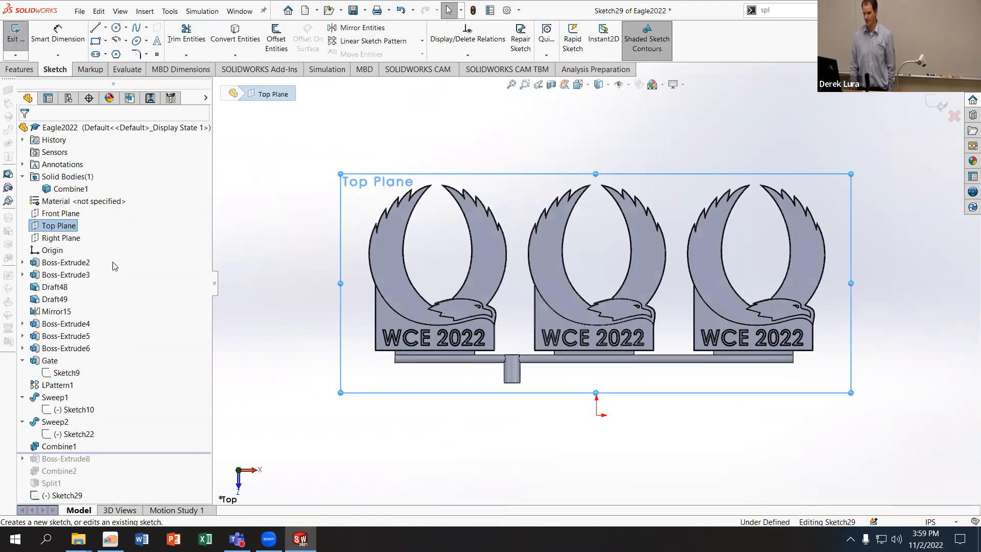
left_click(96, 29)
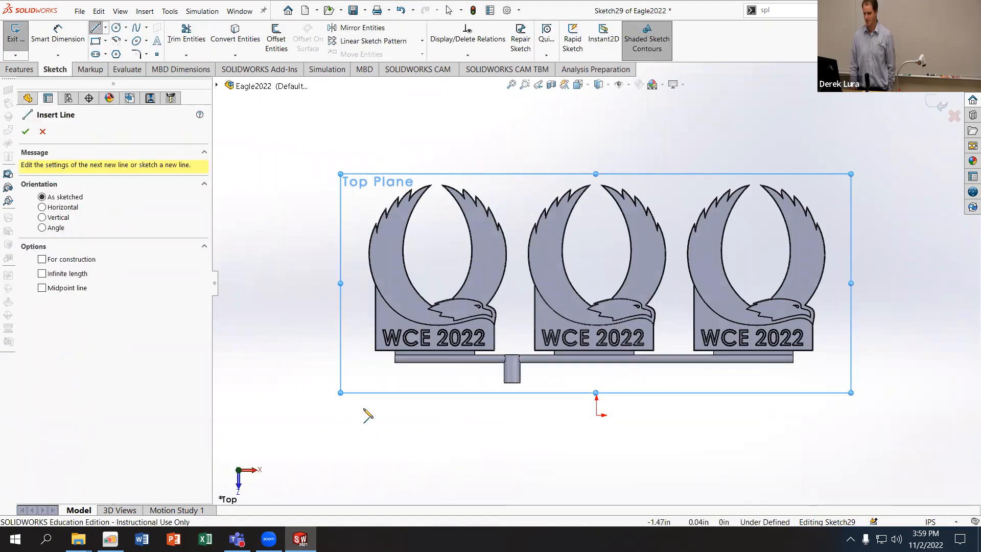
left_click(379, 418)
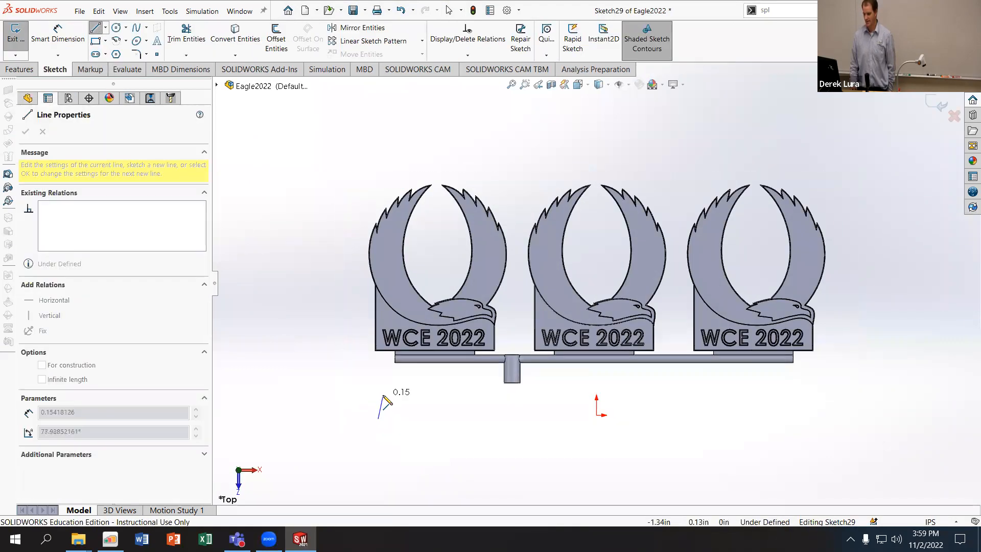
left_click(378, 396)
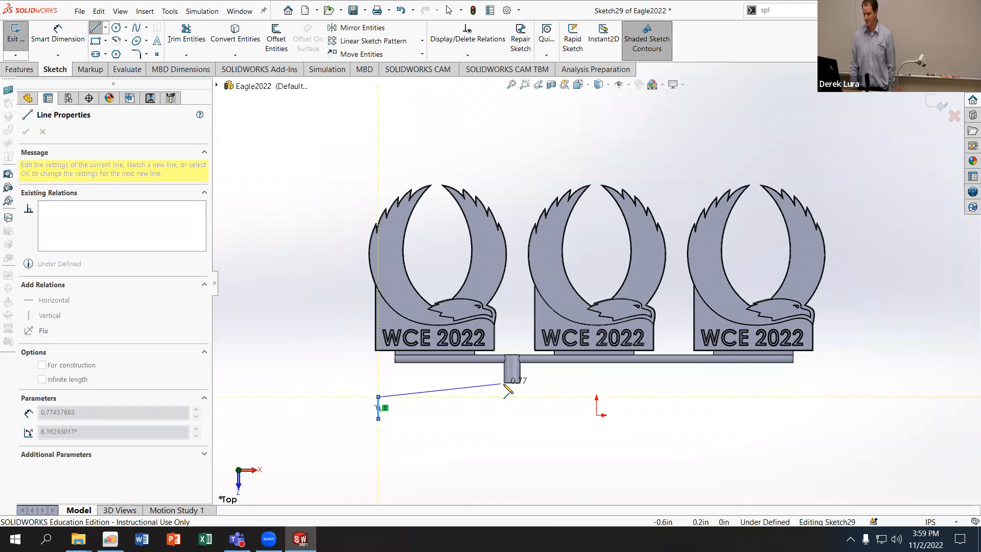
left_click(501, 377)
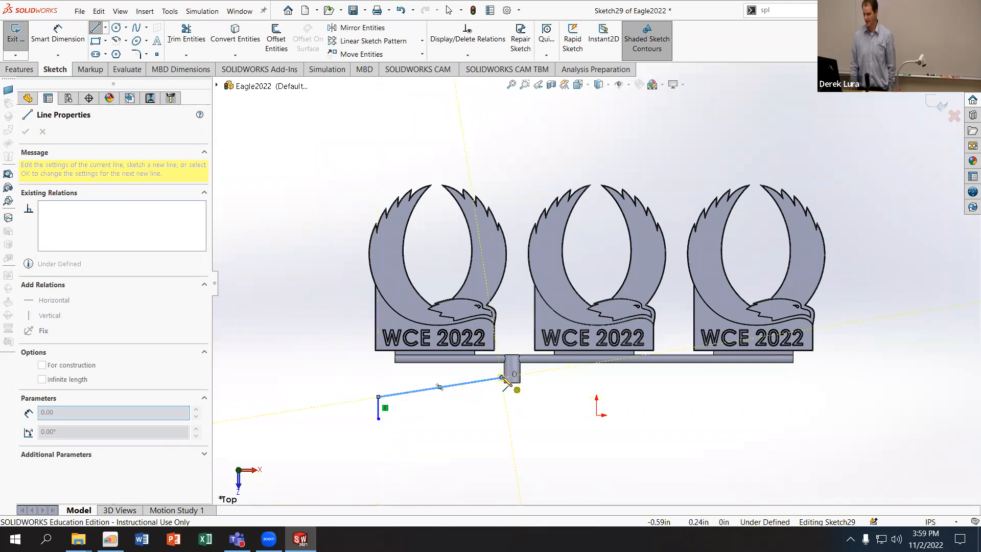
left_click(520, 378)
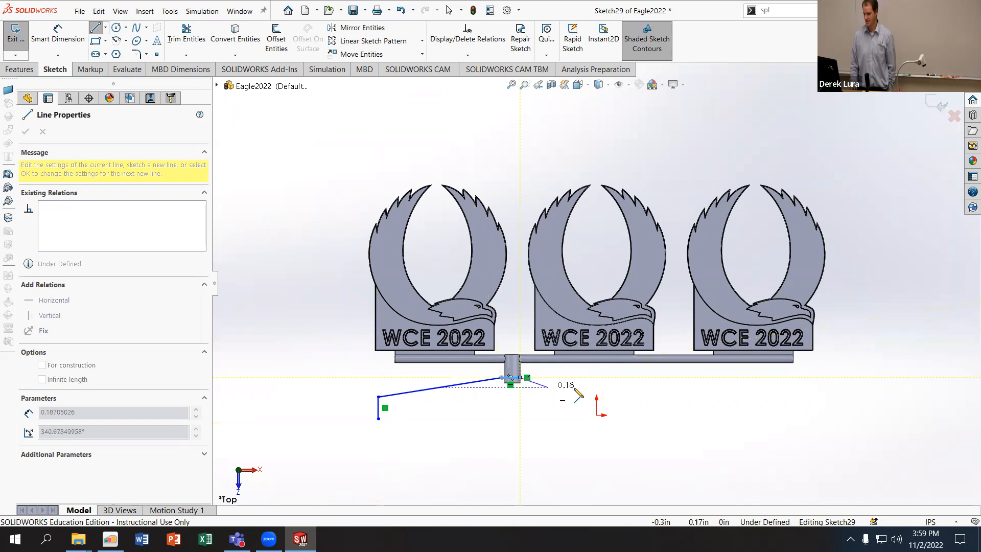
left_click(804, 396)
left_click(804, 418)
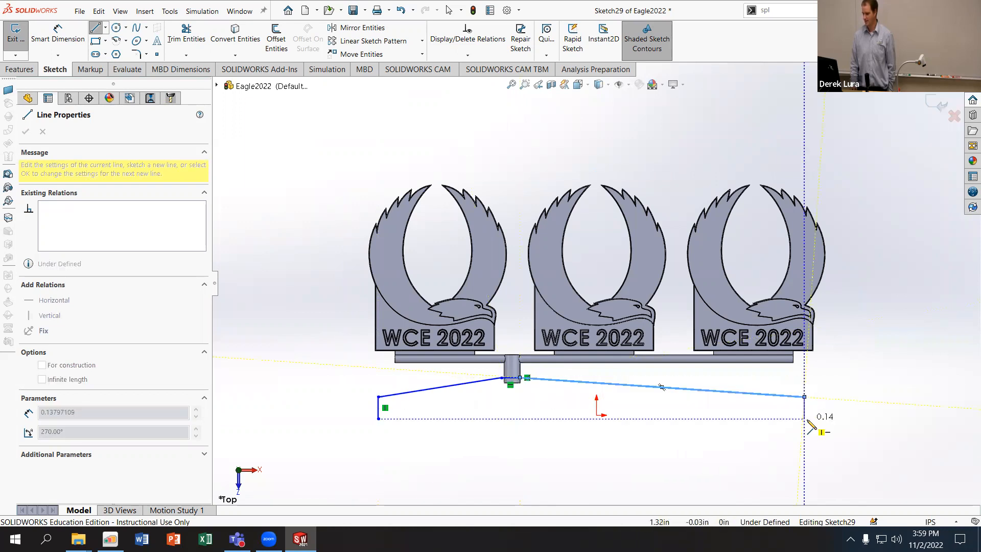
left_click(378, 418)
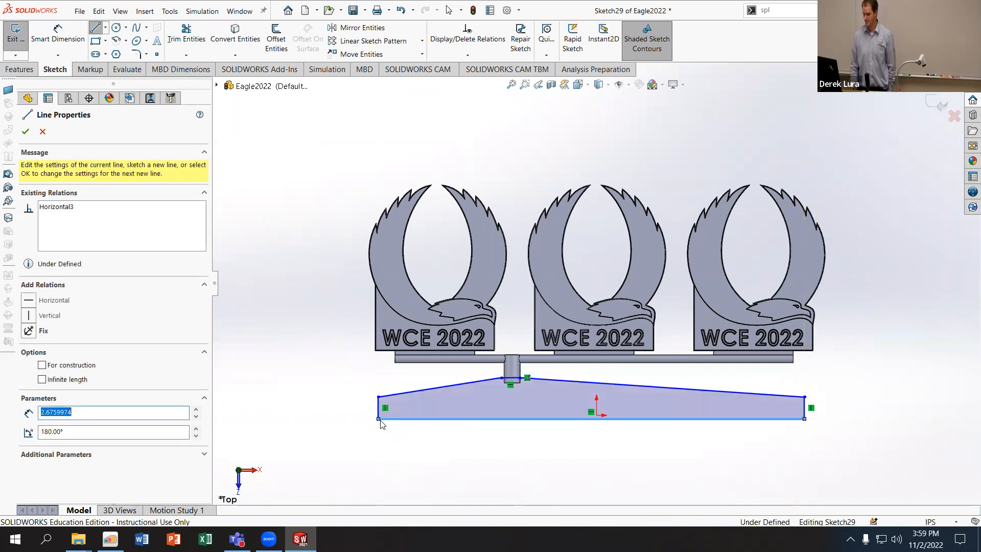
Step: Dimension the profile's height from its base line to the short horizontal line at the sprue as 0.5 in
left_click(55, 32)
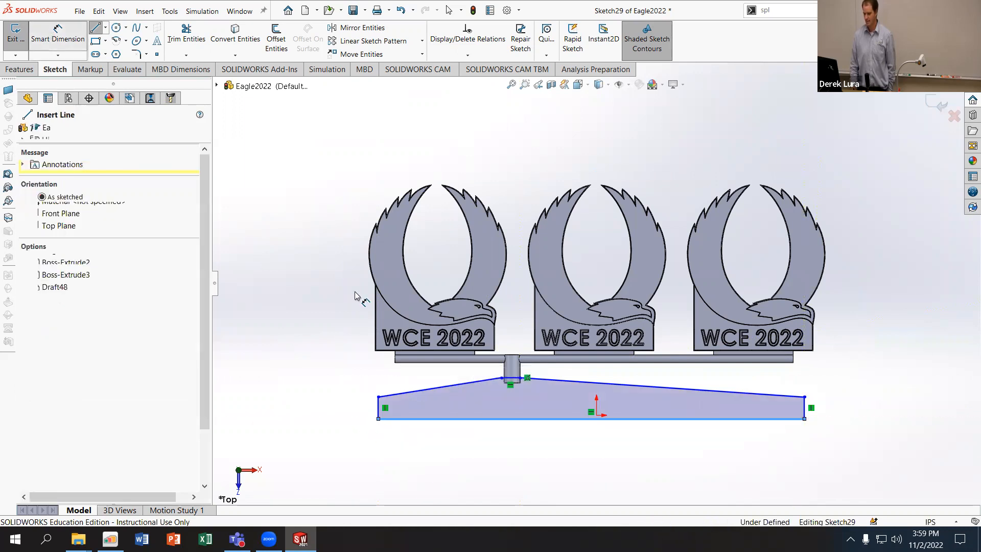
left_click(481, 419)
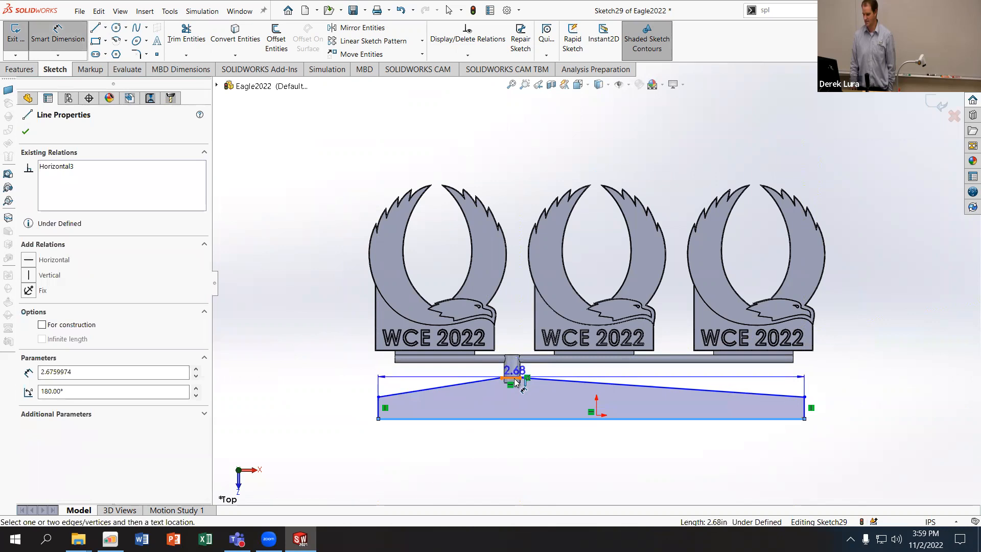
left_click(510, 378)
left_click(286, 405)
type(".5")
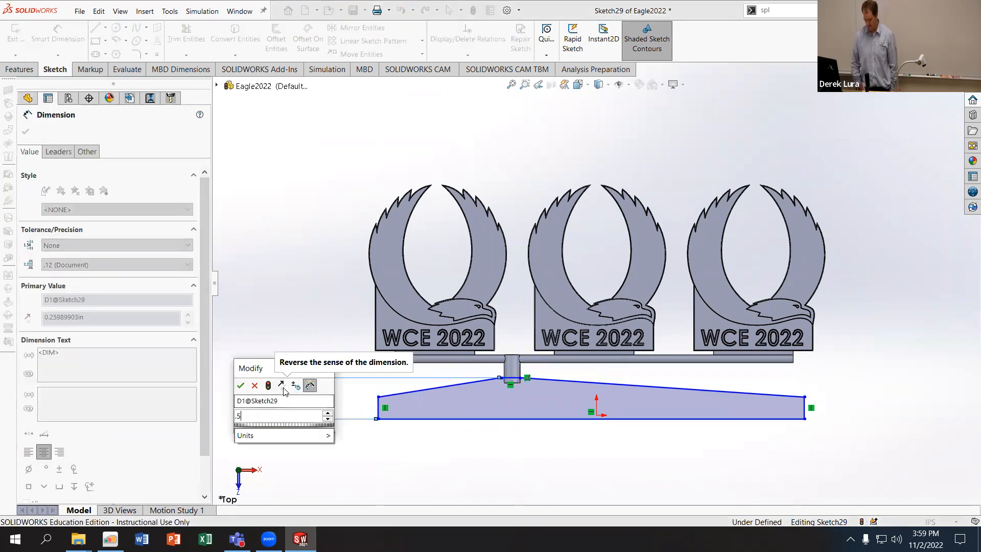
key("Return")
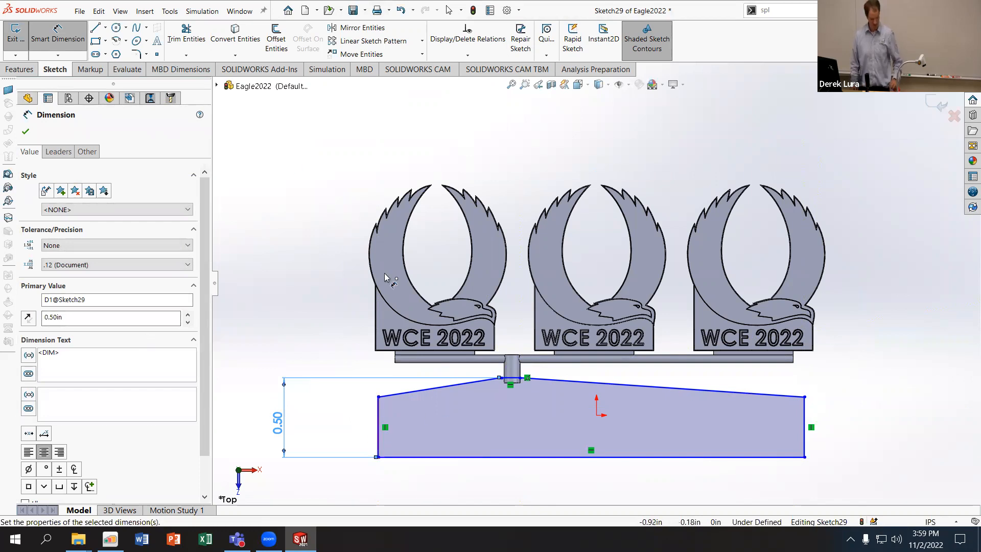
Step: Make the profile's two vertical end lines collinear with the outer base edges of the first and last eagle parts
left_click(70, 36)
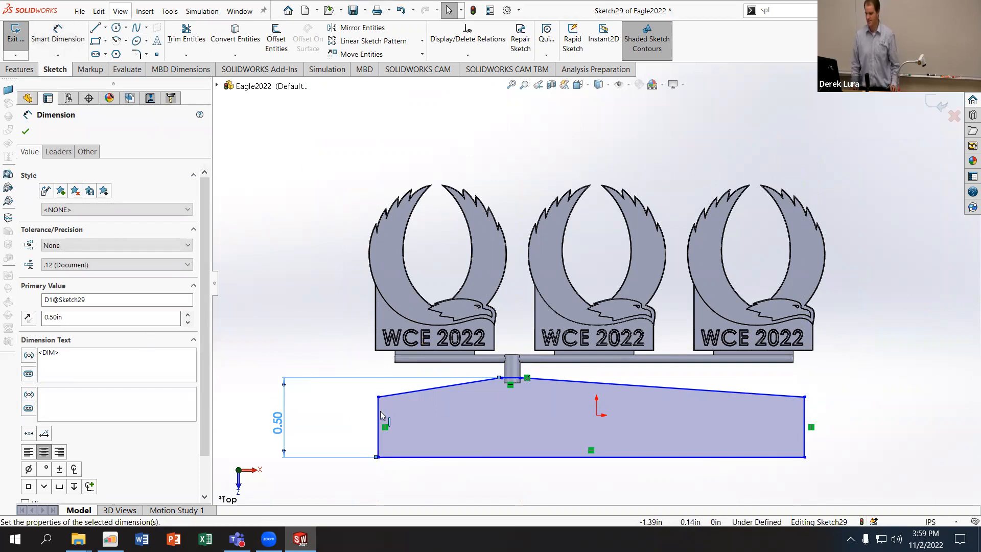
left_click(380, 414)
left_click(359, 410)
left_click(378, 413)
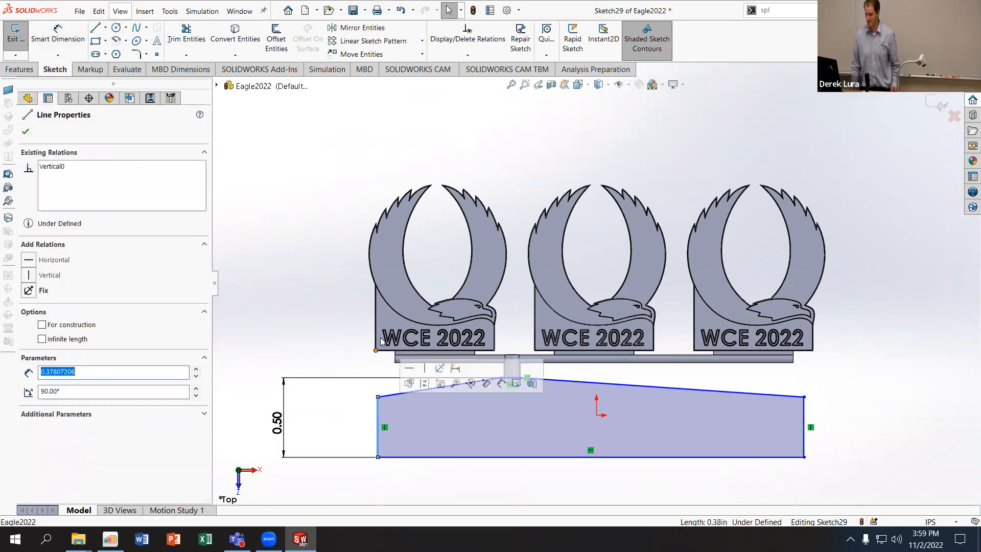
left_click(375, 312, "ctrl")
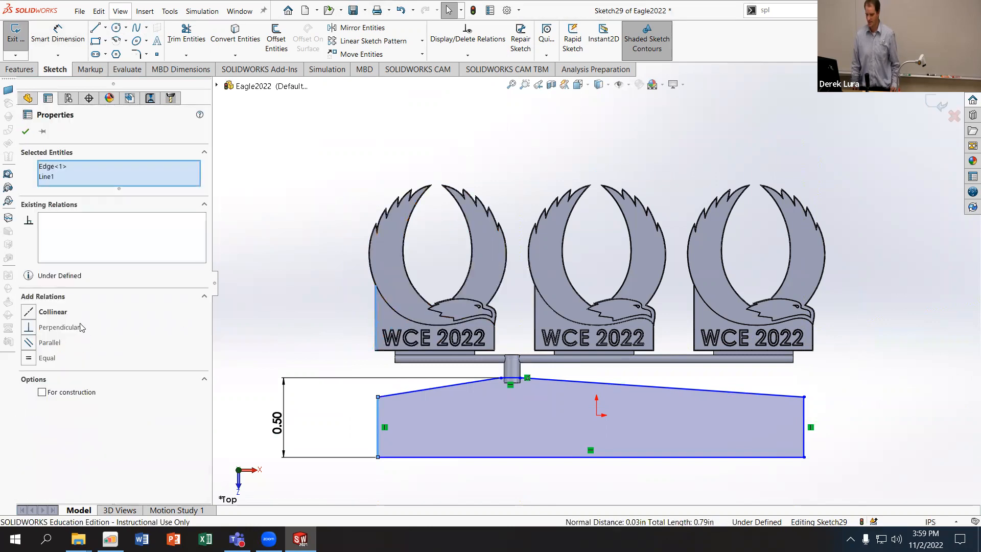
left_click(29, 312)
left_click(821, 408)
left_click(803, 412)
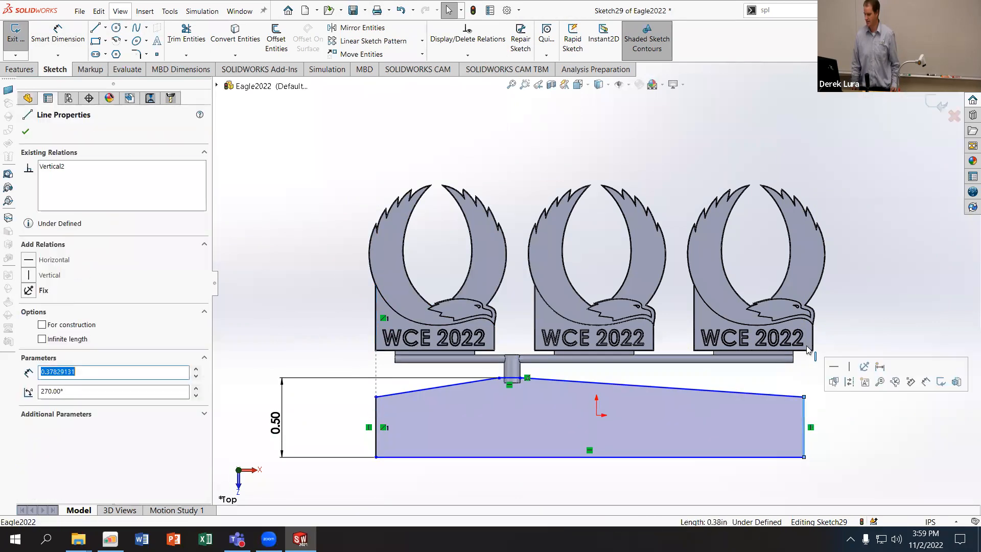
left_click(811, 339, "ctrl")
left_click(33, 311)
key("Escape")
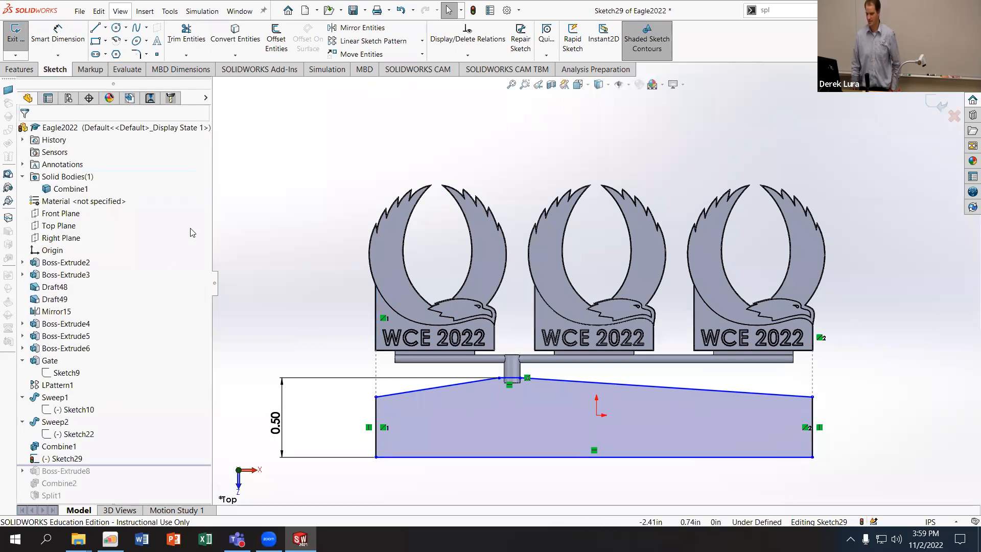
Step: Extrude the closed profile below the runner to a depth of 0.25 in with a Mid Plane end condition
left_click(20, 69)
left_click(21, 37)
left_click(80, 202)
left_click(83, 263)
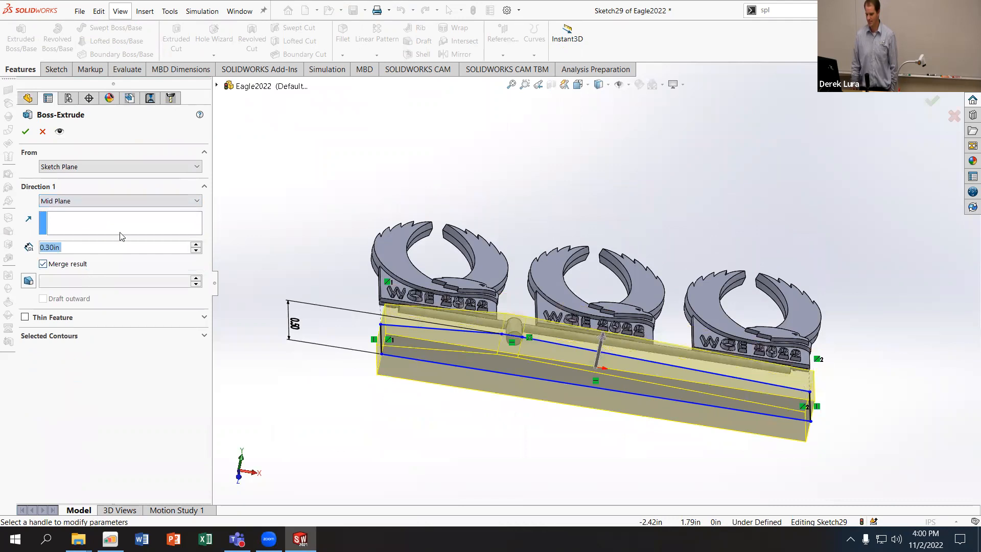
middle_click_drag(244, 226, 251, 163)
left_click_drag(81, 248, 12, 236)
type("0.25")
key("Return")
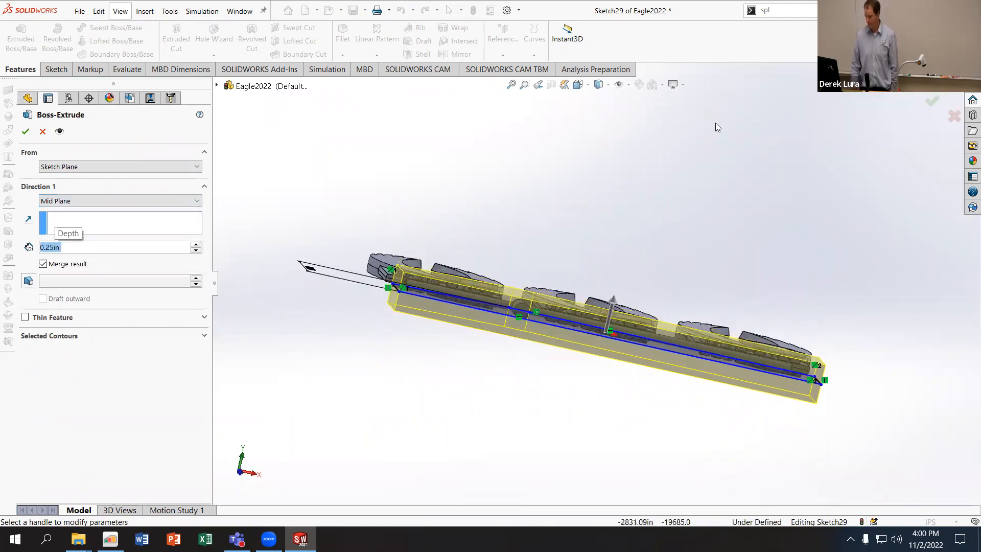
left_click(930, 101)
middle_click_drag(271, 222, 176, 333)
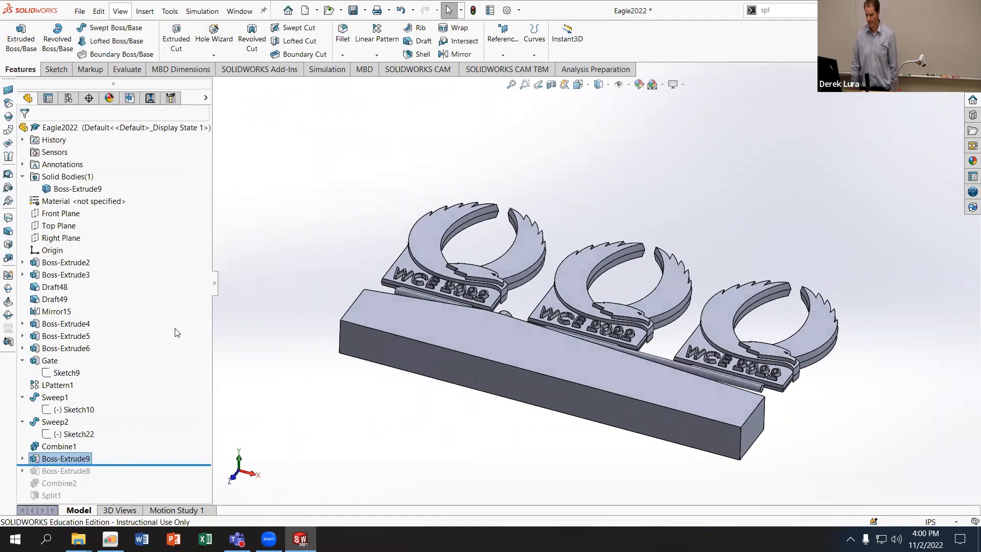
Step: Edit the reservoir extrusion so its result is not merged, keeping it as a separate body
right_click(64, 458)
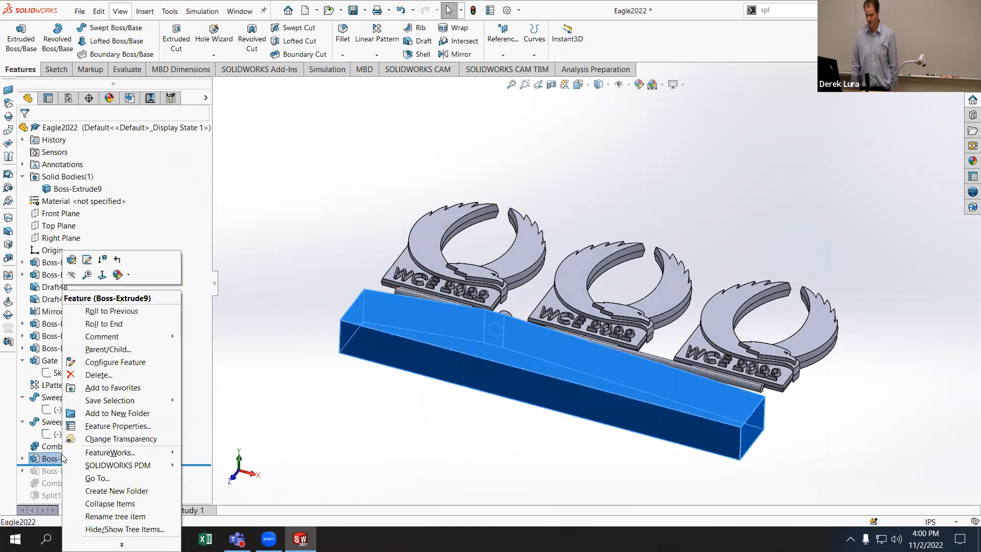
left_click(72, 259)
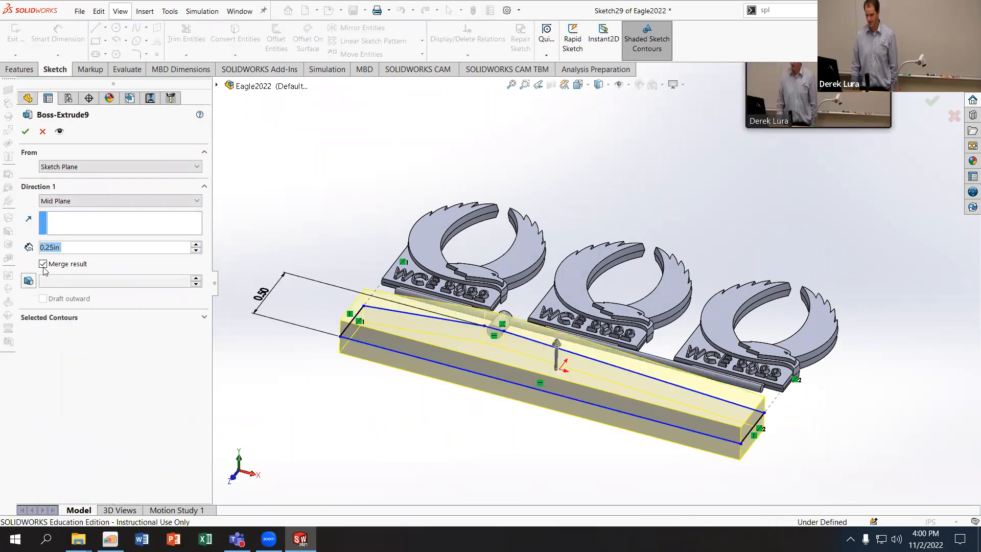
left_click(43, 265)
left_click(26, 132)
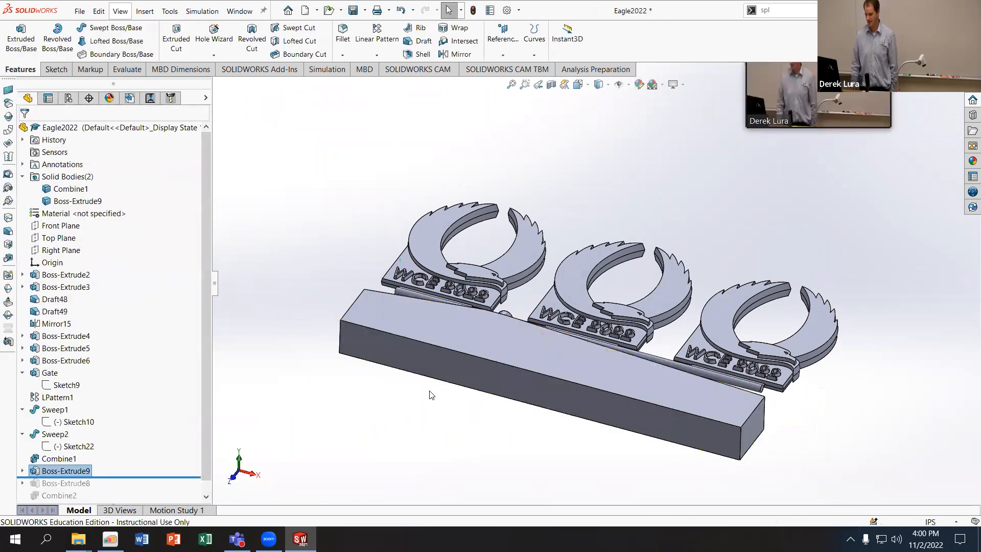
Step: Evaluate the mass properties of the reservoir body on its own
left_click(52, 201)
right_click(92, 204)
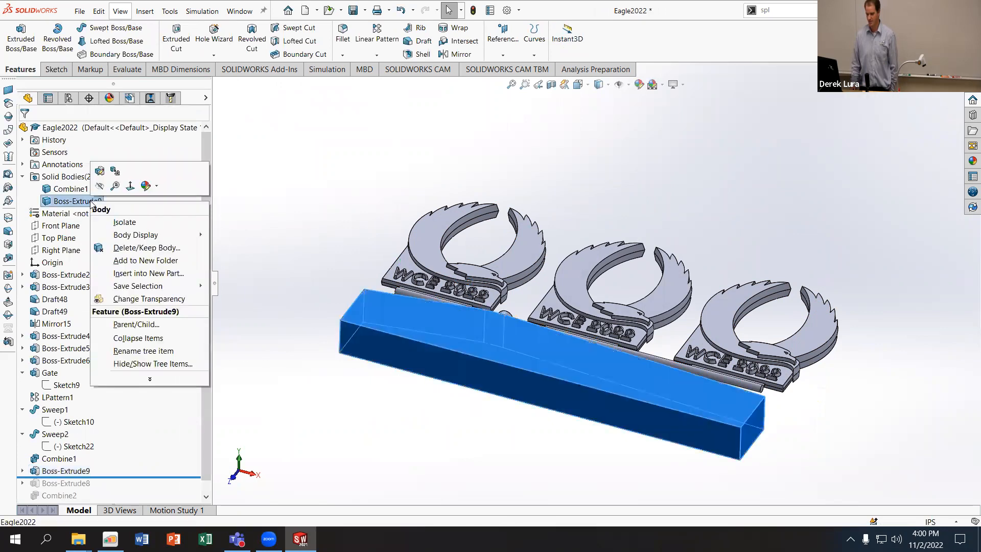
left_click(123, 73)
left_click(124, 70)
left_click(174, 37)
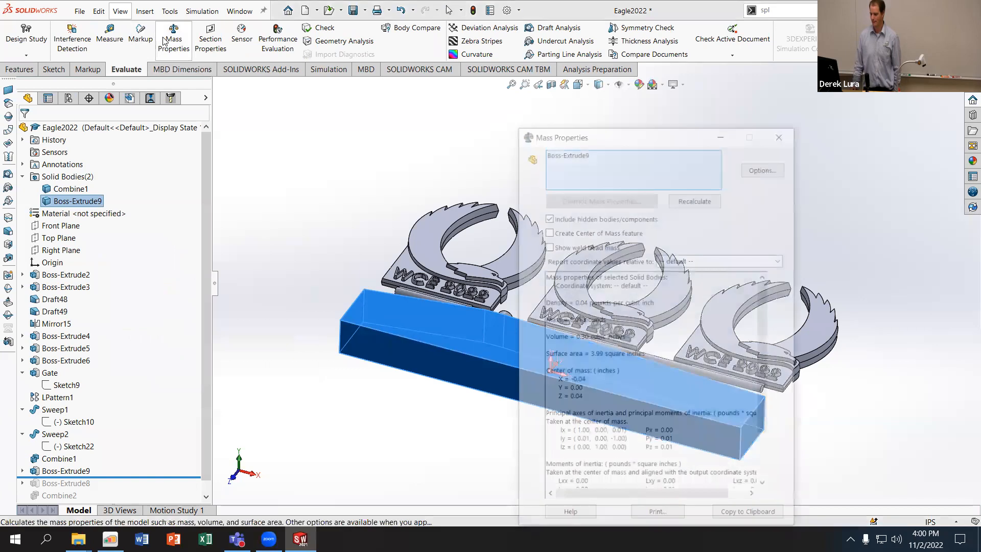
middle_click_drag(332, 216, 327, 122)
middle_click_drag(374, 207, 385, 108)
scroll(477, 228, "up", 3)
scroll(477, 228, "up", 2)
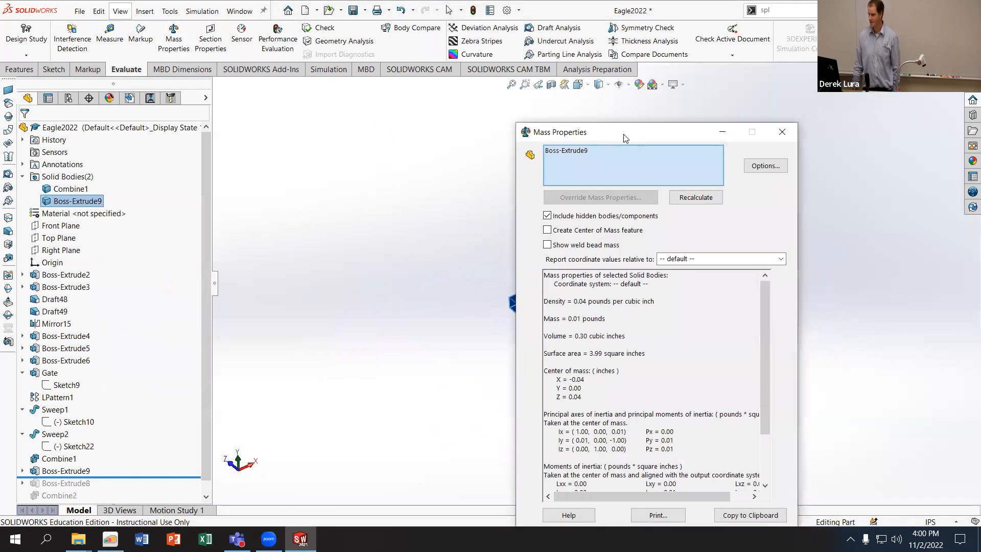
left_click_drag(623, 136, 831, 141)
Step: Switch the mass properties selection to the Combine1 body alone and recalculate
left_click(784, 158)
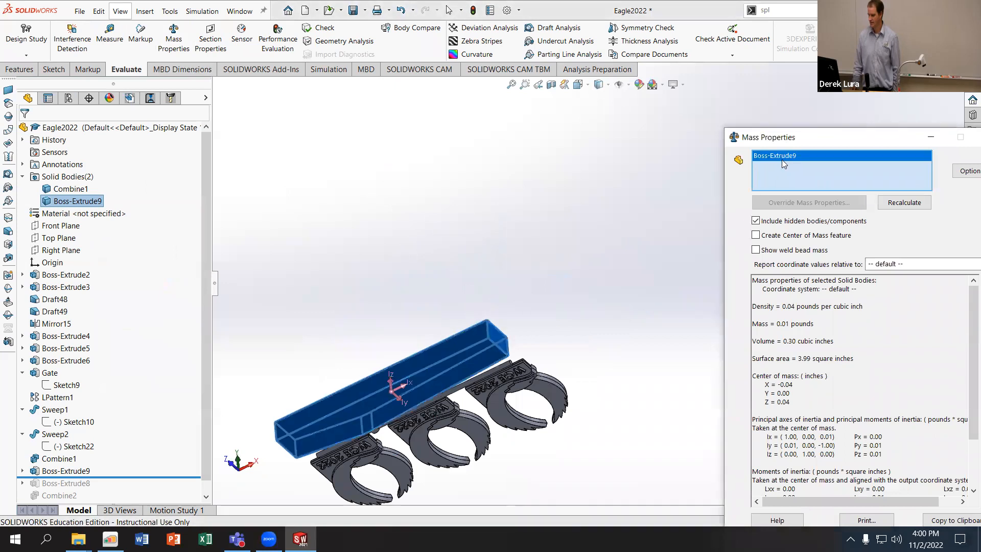
key("Delete")
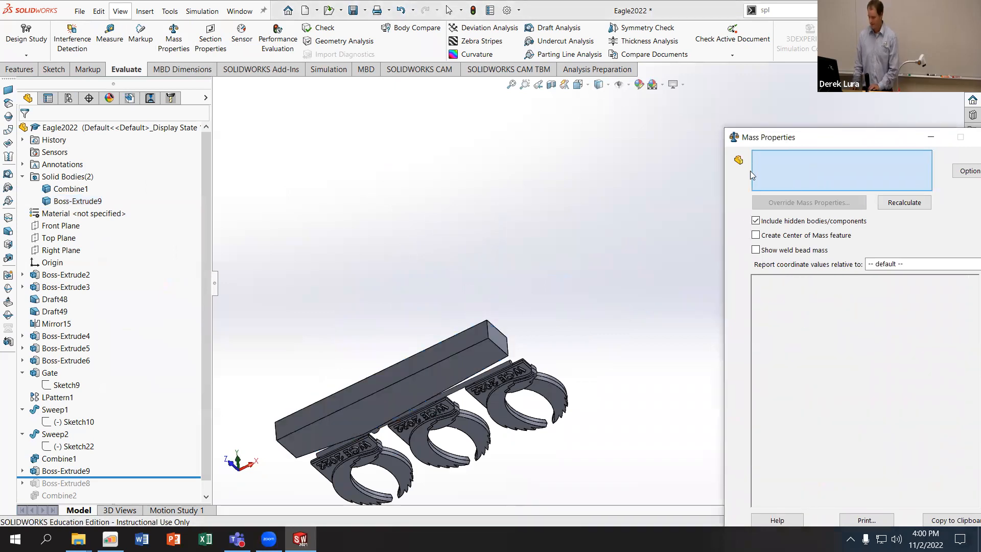
left_click(99, 204)
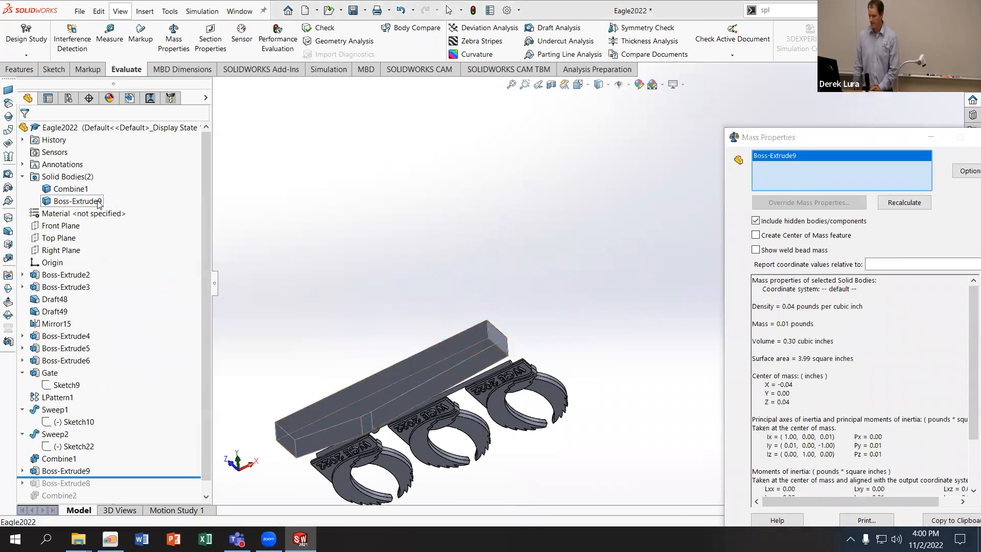
left_click(70, 191, "ctrl")
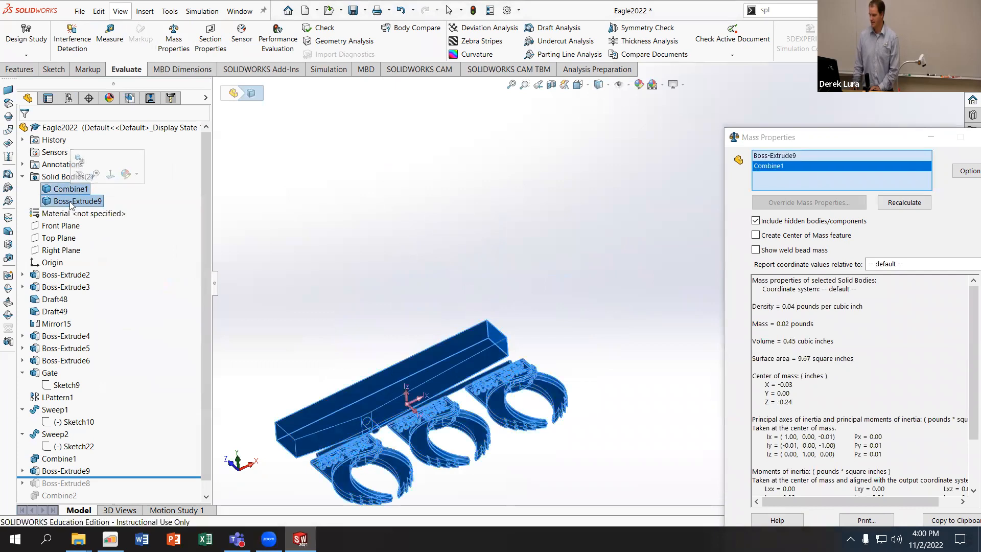
left_click(70, 202, "ctrl")
left_click_drag(742, 140, 740, 140)
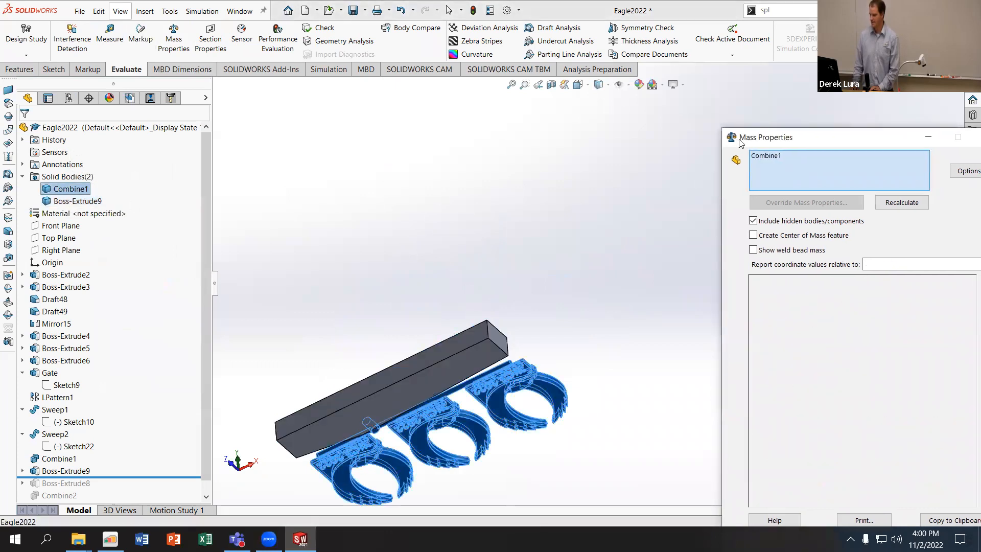
left_click_drag(592, 142, 579, 138)
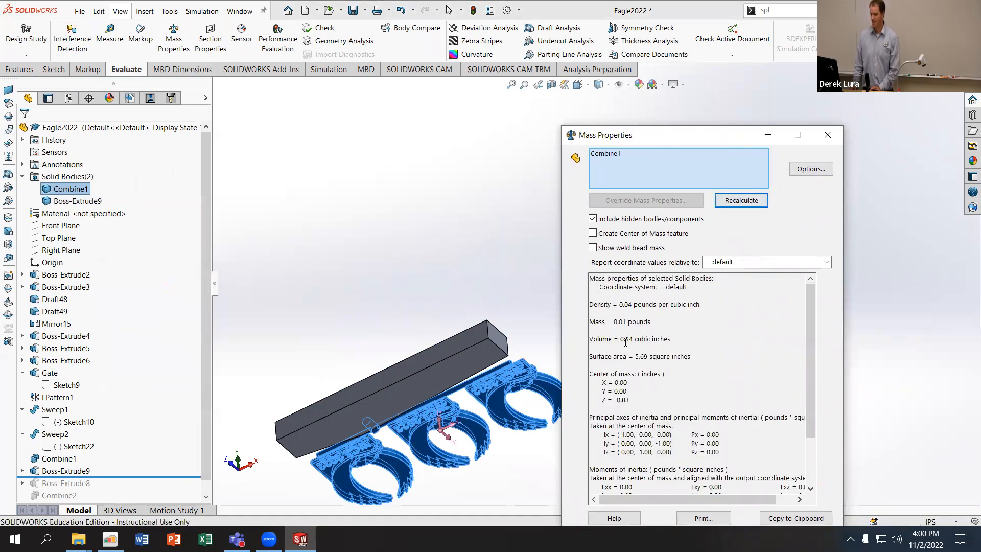
Step: Evaluate the mass properties of both bodies together and of the reservoir body alone
left_click(77, 201, "ctrl")
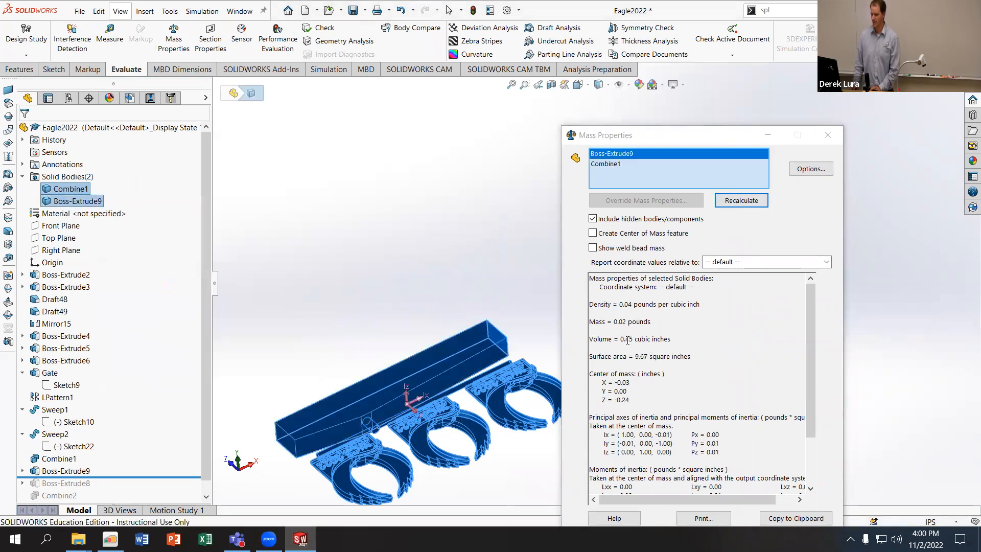
left_click(608, 164)
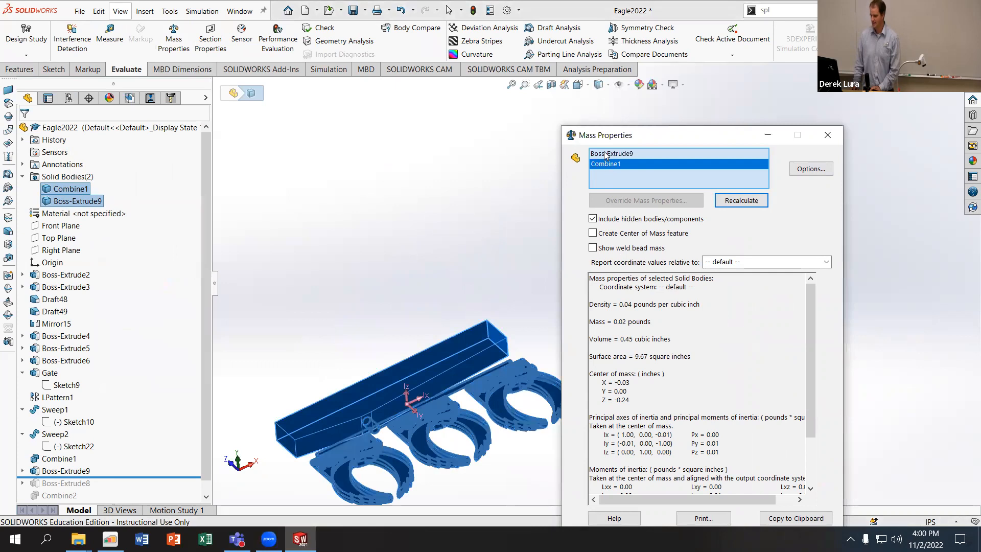
left_click(605, 154)
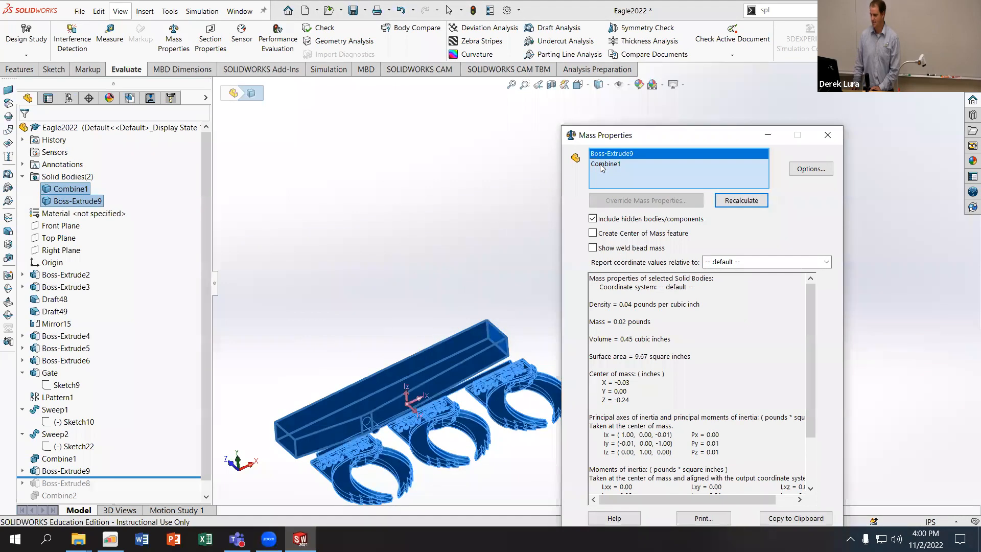
left_click(601, 164)
key("Delete")
left_click(741, 200)
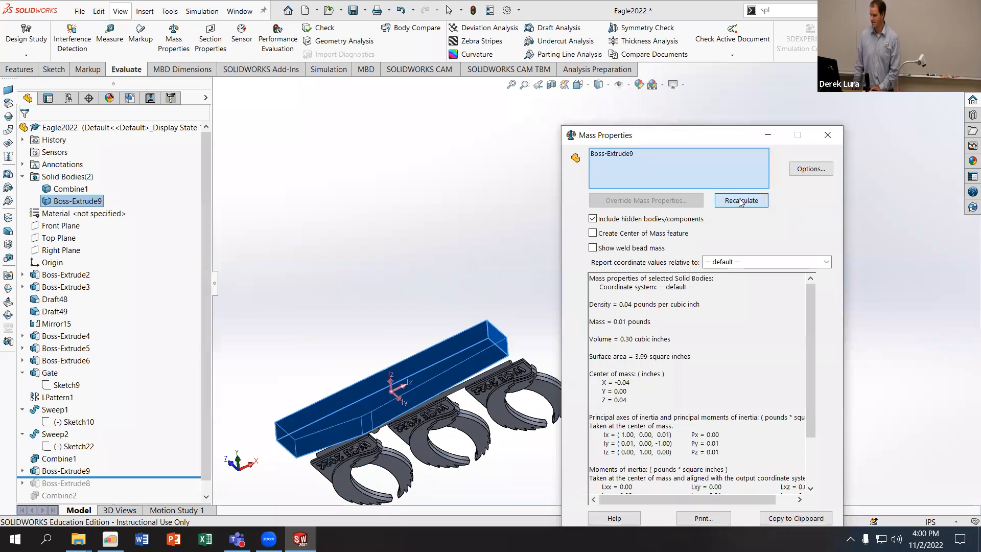
Step: Reduce the depth of the reservoir extrusion and evaluate the mass properties of the whole part
key("Escape")
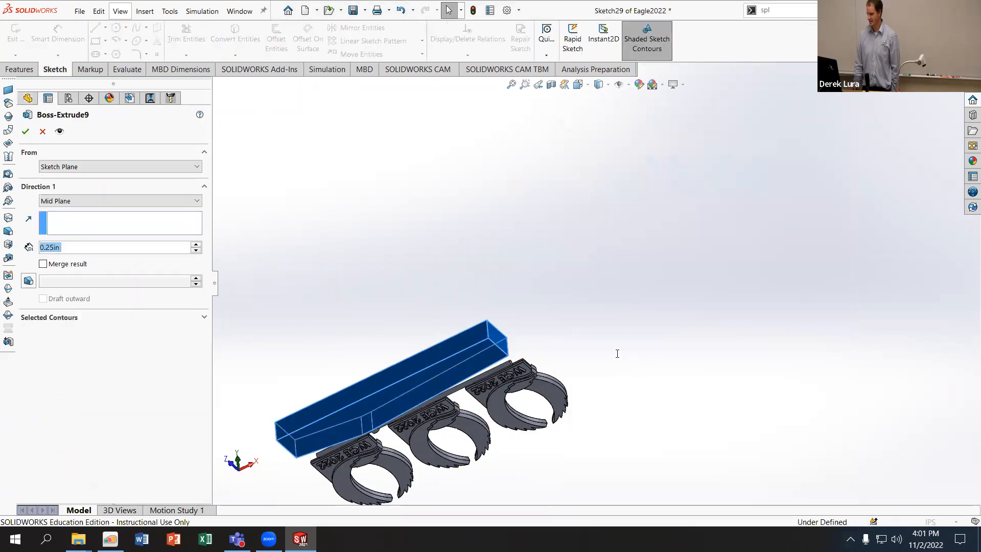
left_click(174, 39)
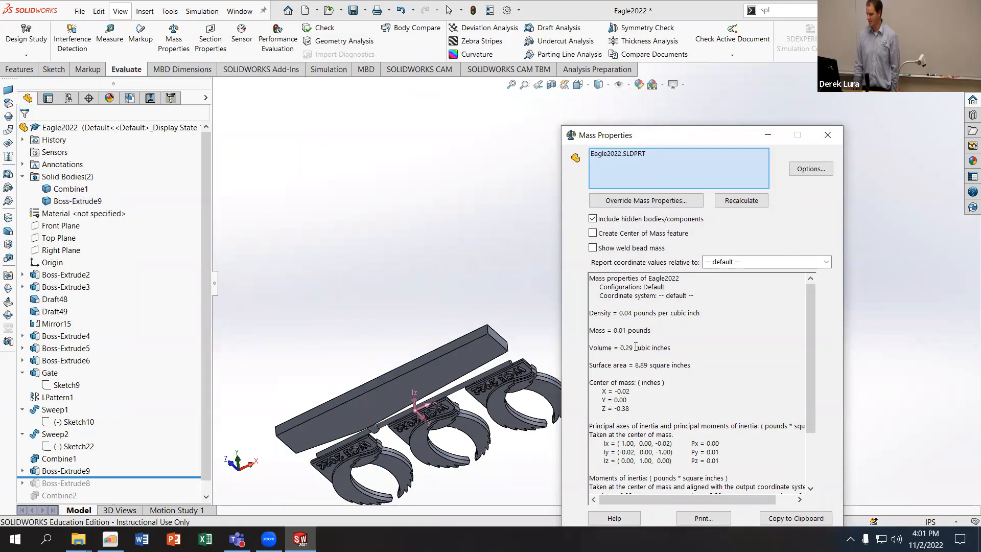
left_click_drag(635, 347, 620, 347)
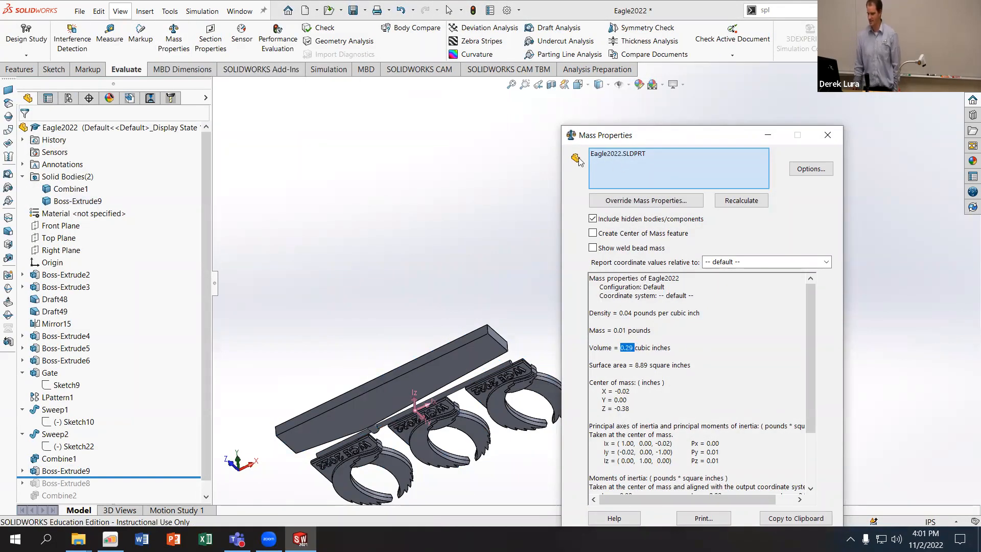
Step: Replace the whole part with the Boss-Extrude9 reservoir body in the mass properties evaluation
left_click(614, 153)
key("Delete")
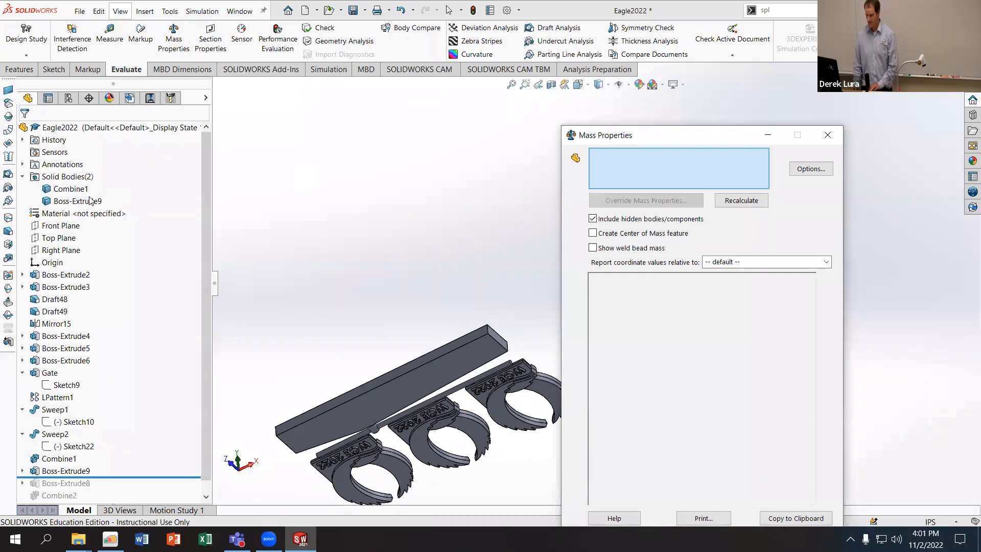
left_click(90, 201)
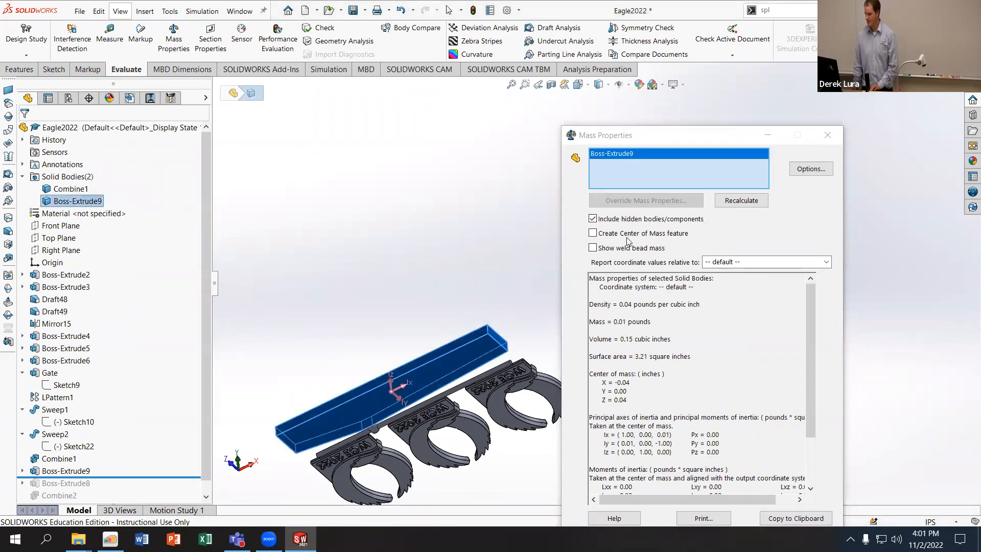
Step: Evaluate the mass properties with Combine1 included, and again for Combine1 alone without the reservoir body
left_click(62, 189)
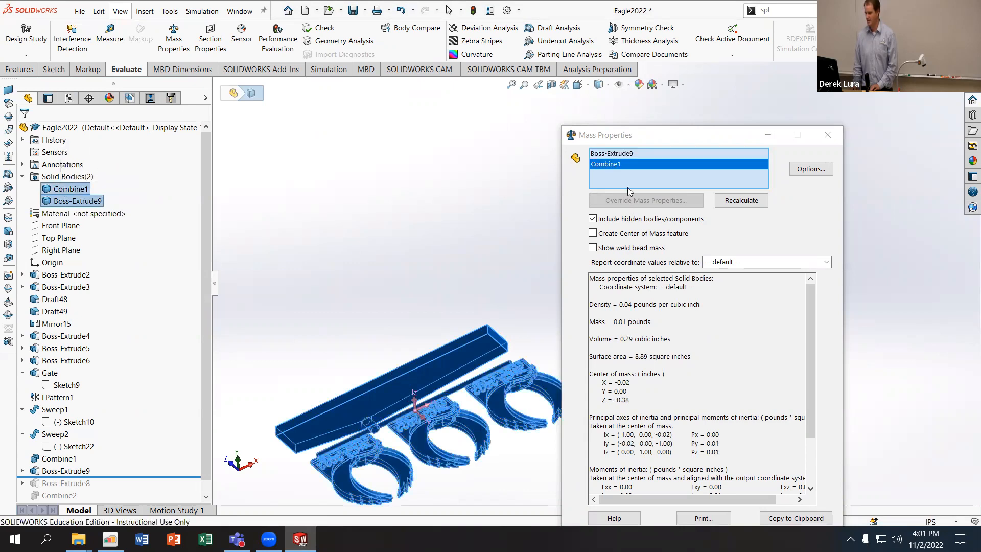
left_click(629, 154)
left_click(616, 164)
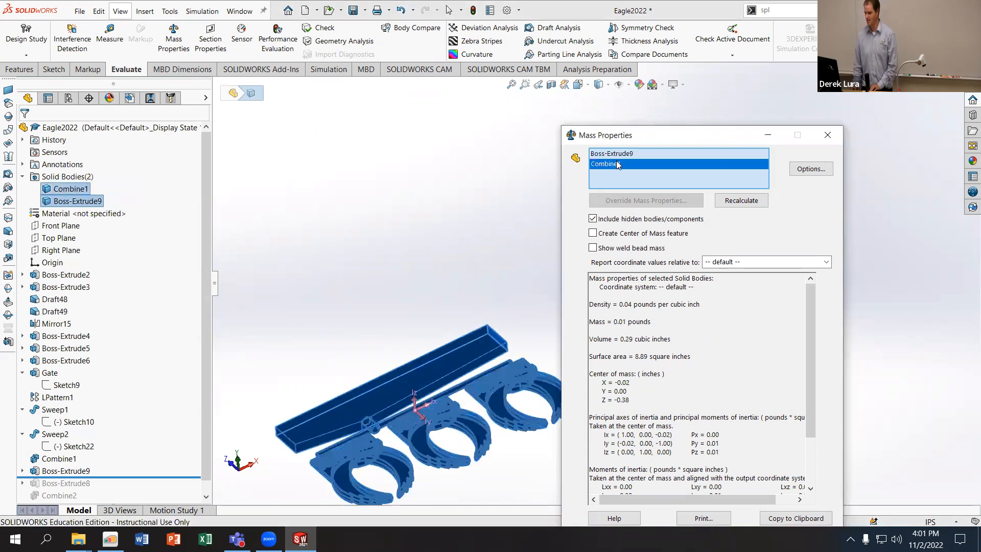
left_click(624, 152)
key("Delete")
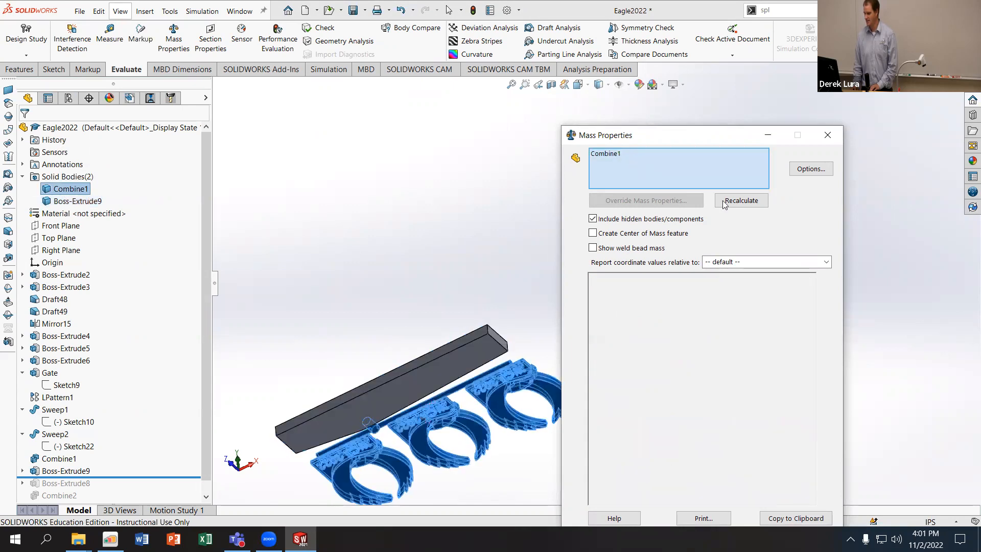
left_click(749, 201)
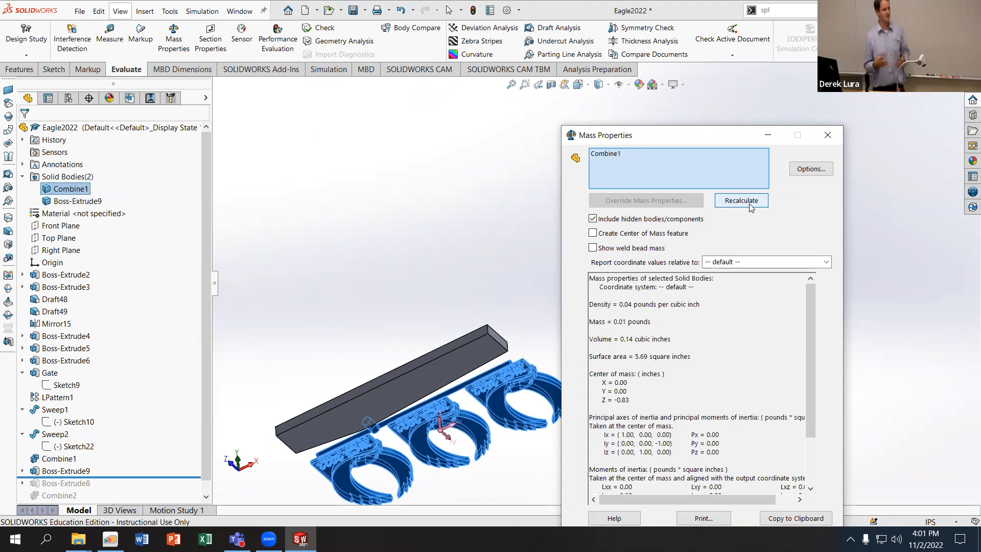
left_click(750, 204)
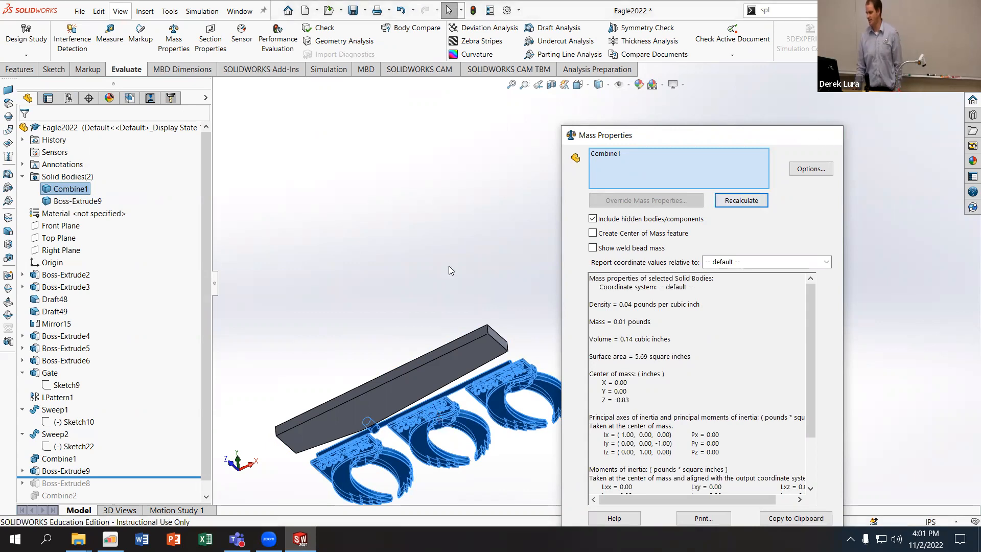
Step: Roll the feature history forward to the end, past Split1
scroll(199, 359, "down", 1)
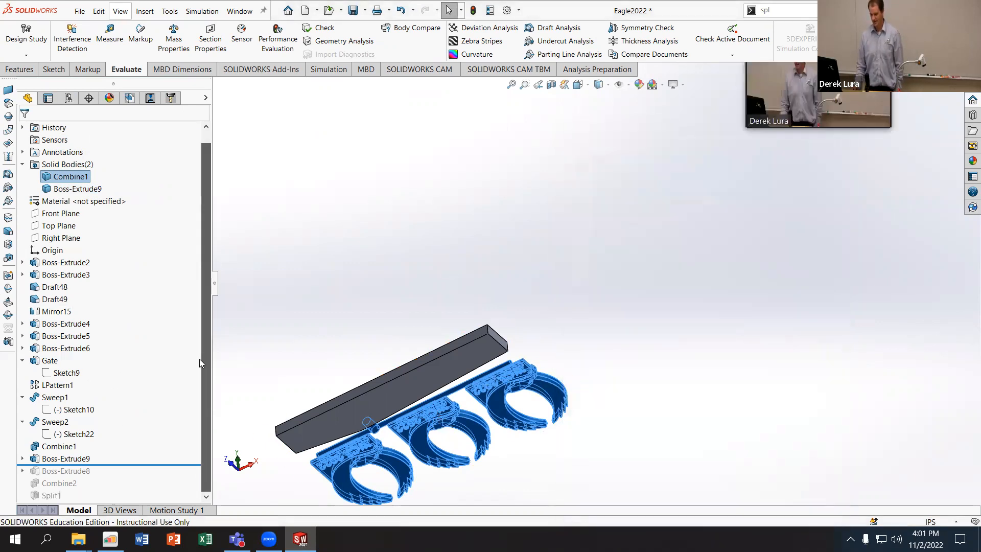
left_click(66, 189, "ctrl")
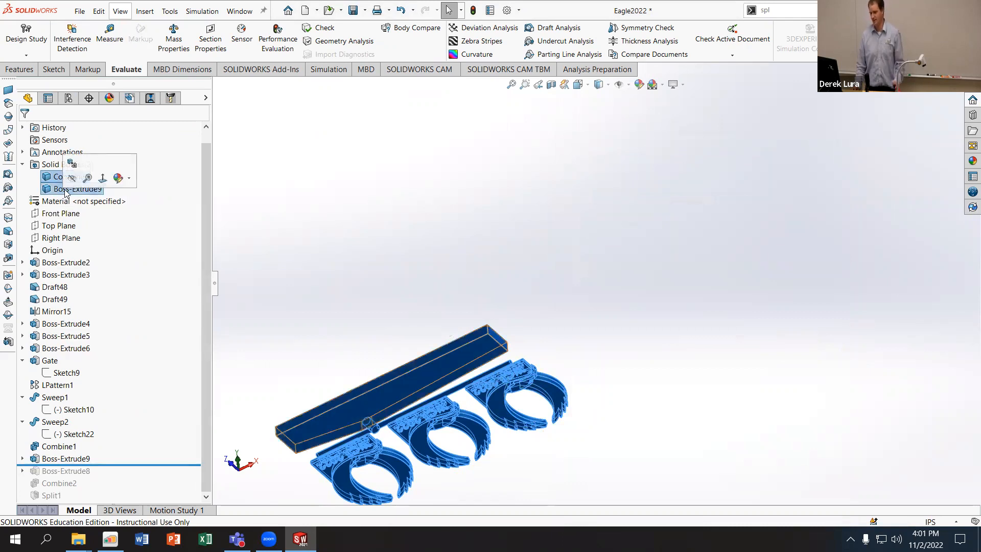
left_click_drag(104, 465, 99, 501)
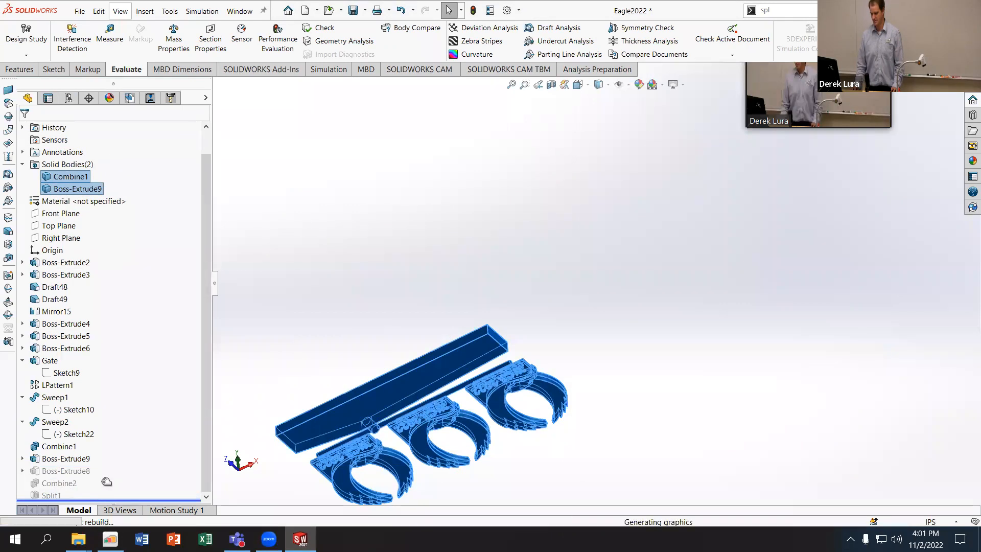
Step: Edit Combine2 to also subtract the Boss-Extrude9 reservoir body from the Boss-Extrude8 mold block
left_click(71, 483)
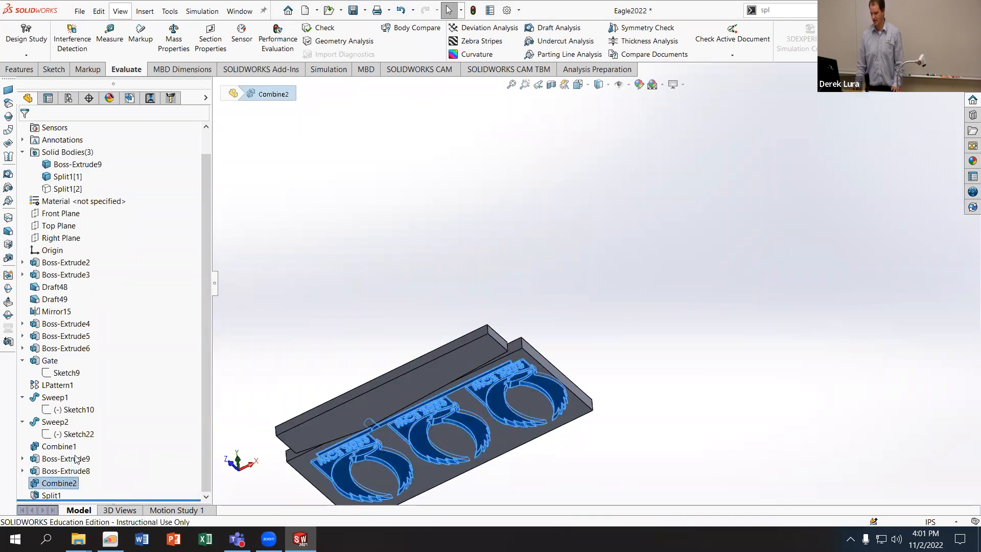
left_click(80, 454)
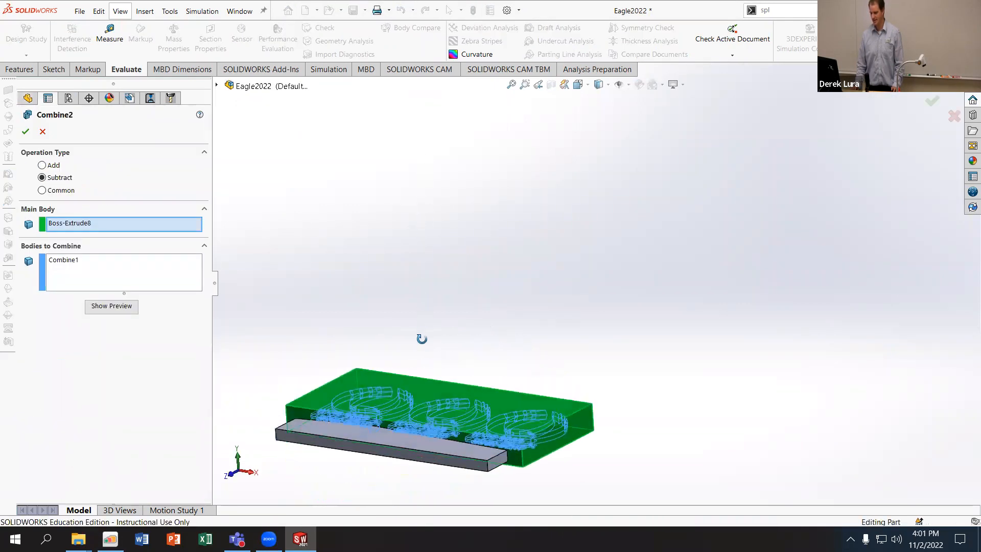
left_click(105, 261)
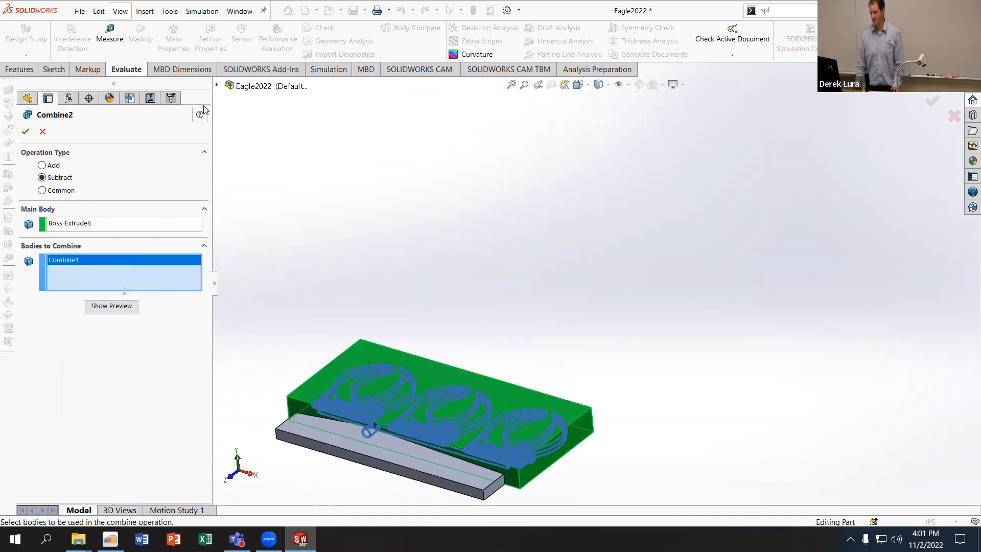
left_click(216, 86)
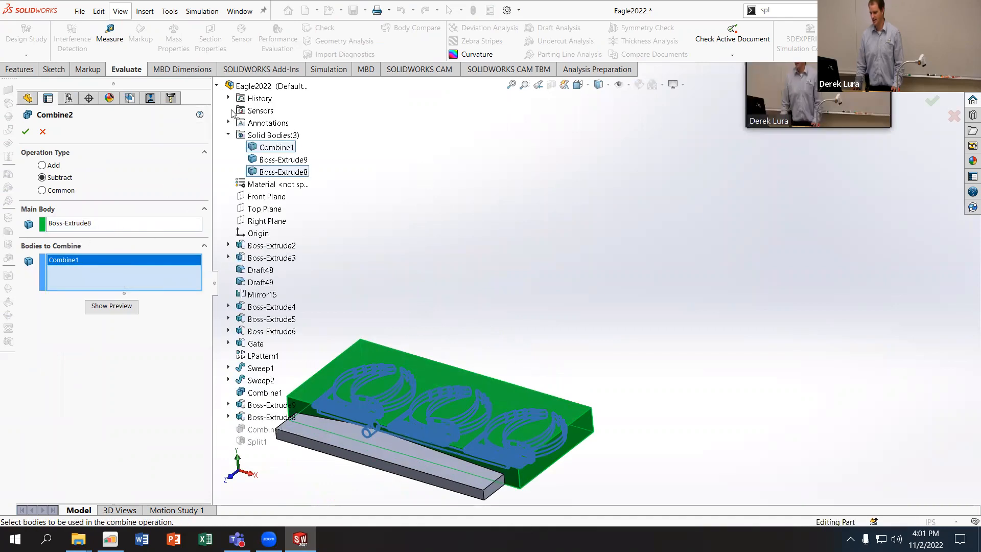
left_click(274, 161)
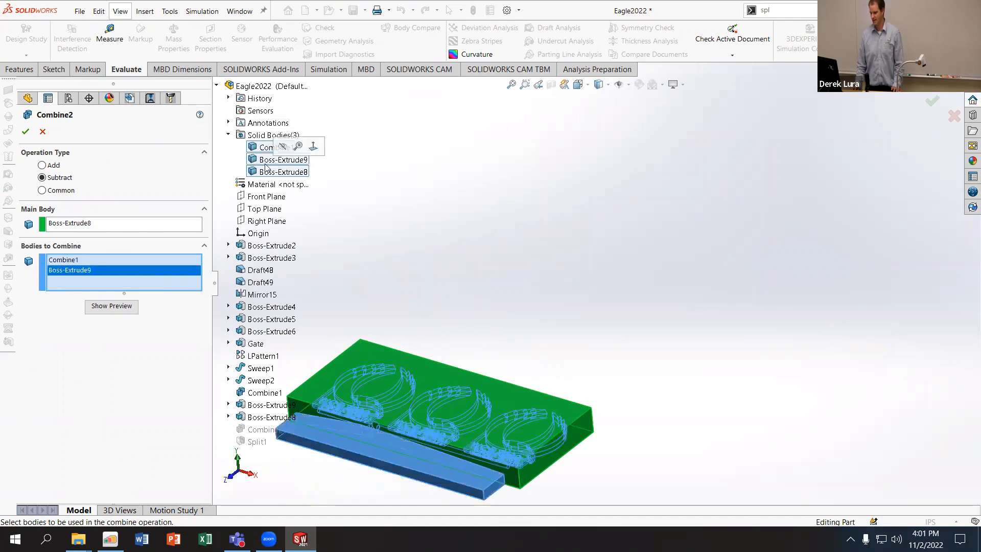
left_click(25, 131)
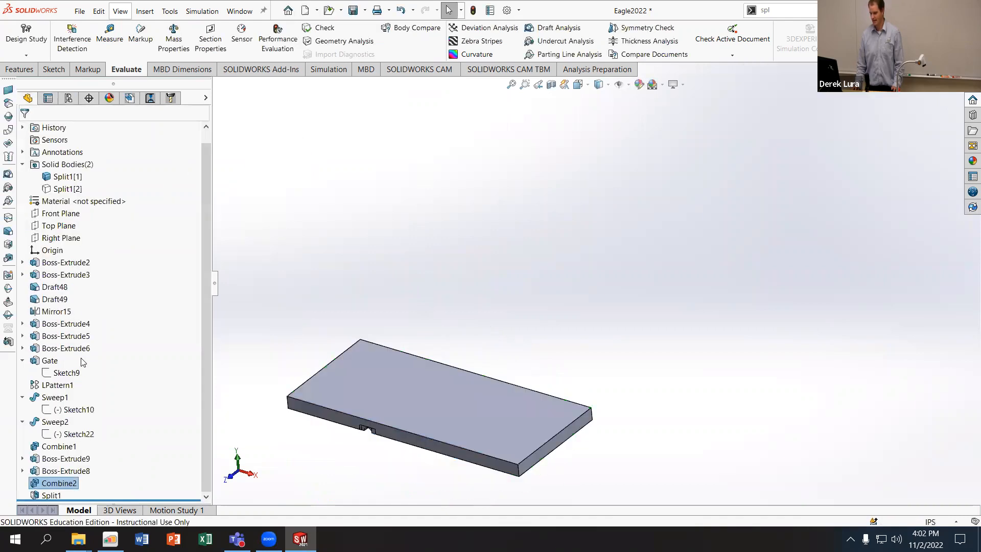
left_click(78, 470)
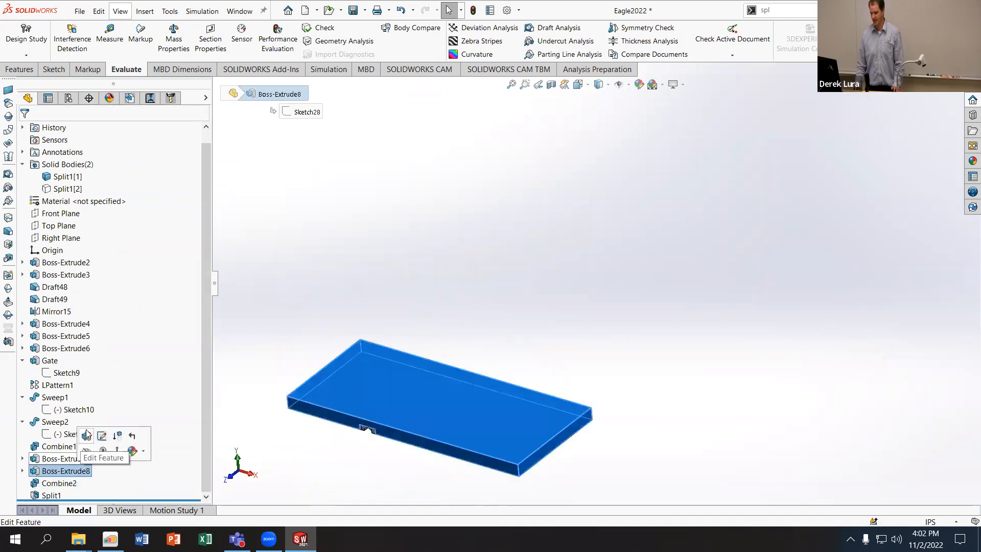
left_click(88, 434)
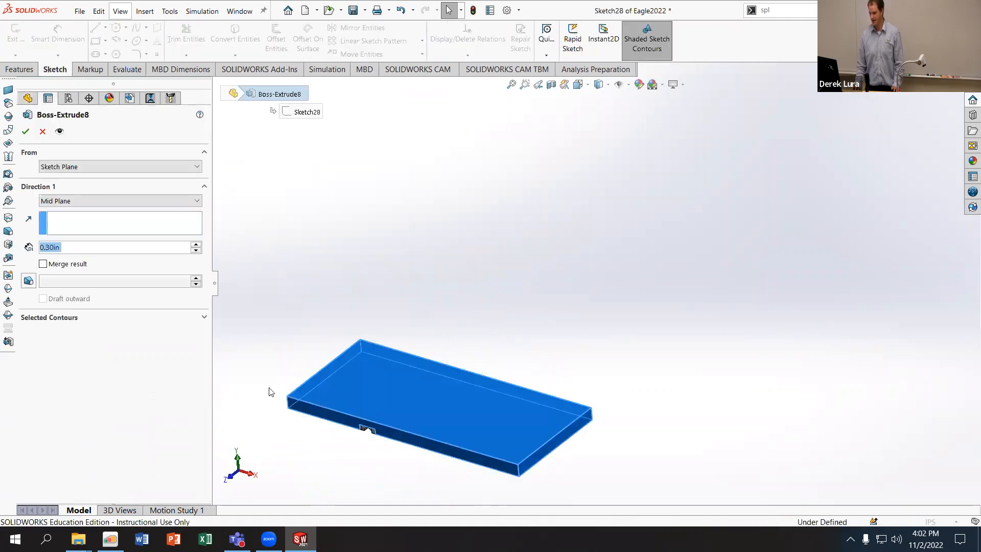
middle_click_drag(262, 354, 324, 412)
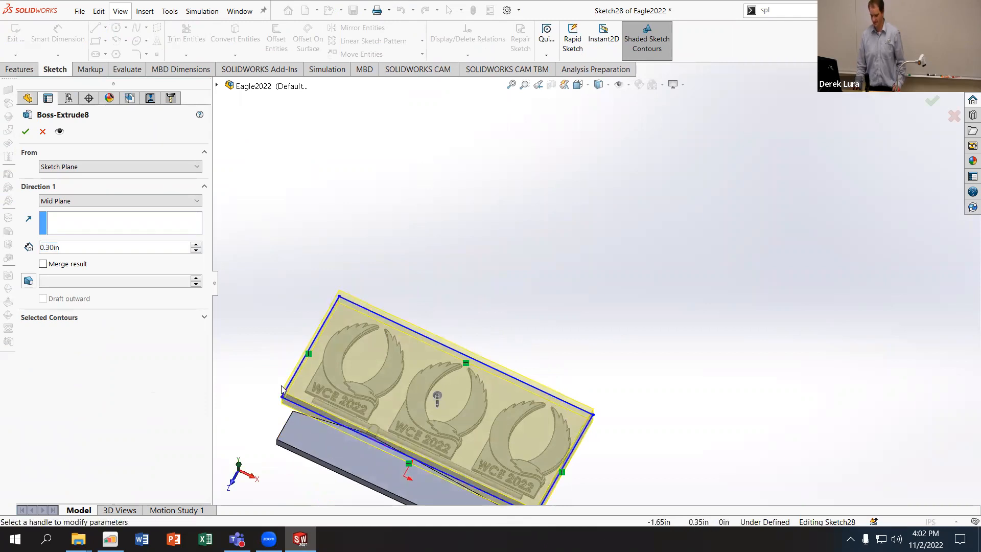
key("ctrl+8")
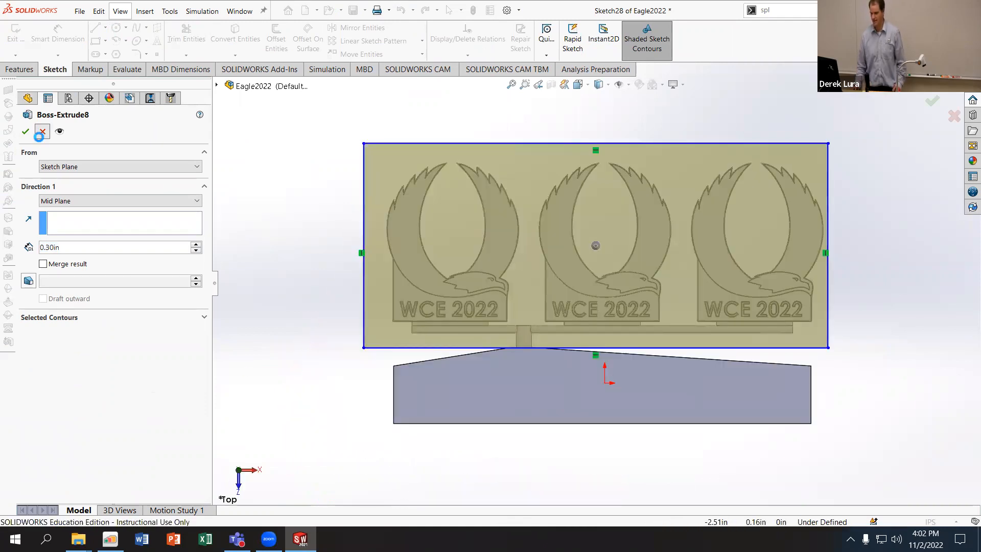
key("Return")
Step: Edit the sketch of Boss-Extrude8 and make the rectangle's lower line collinear with the reservoir's outer long edge
right_click(63, 471)
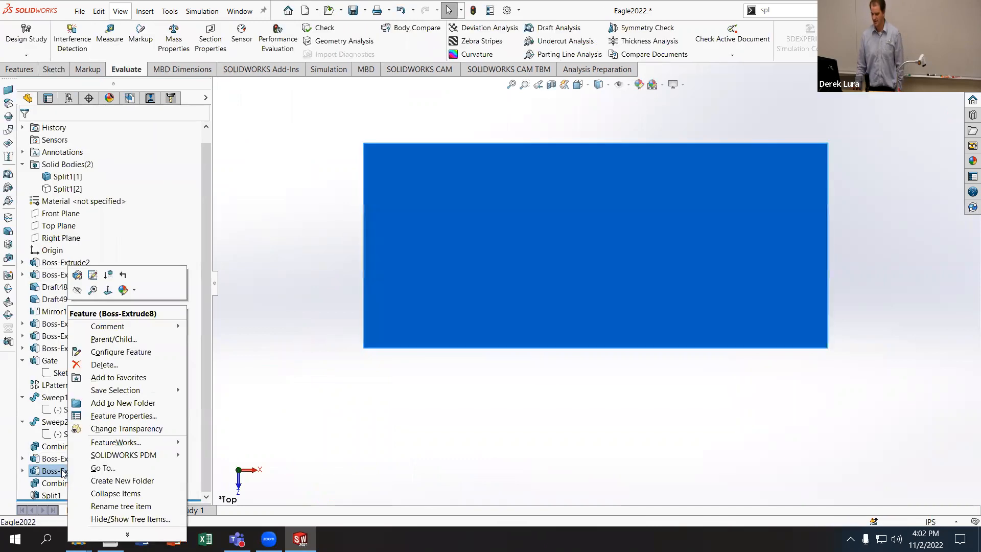
left_click(92, 276)
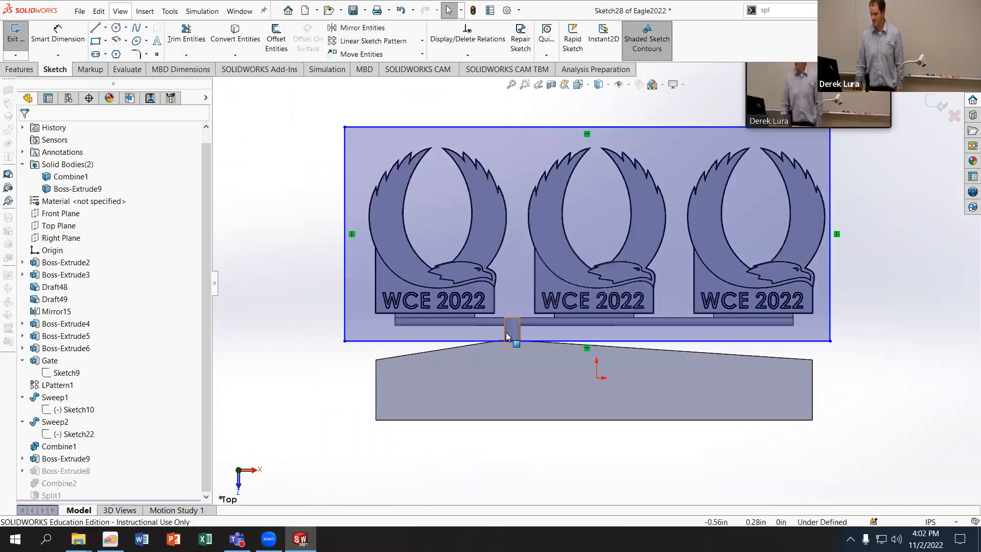
left_click(441, 339)
left_click(437, 419, "ctrl")
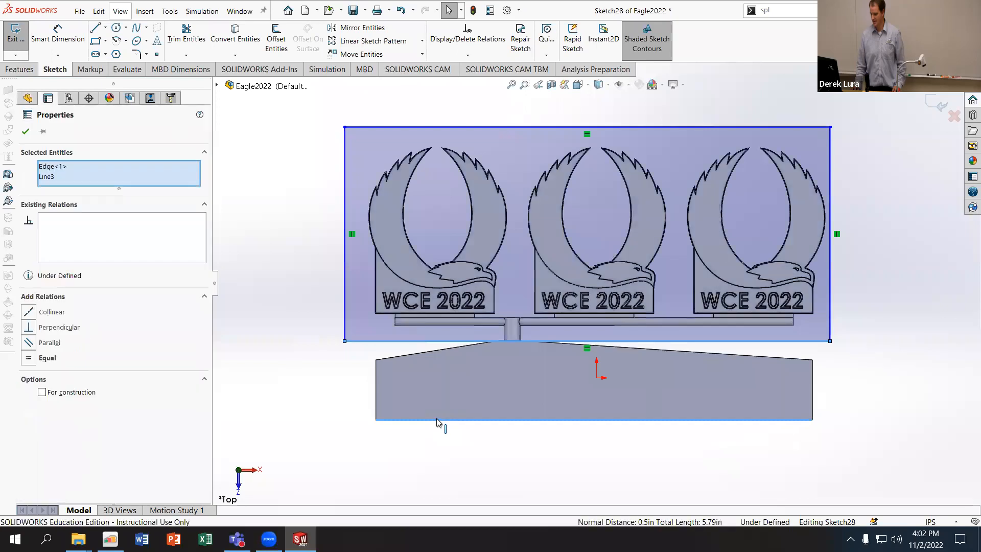
left_click(40, 313)
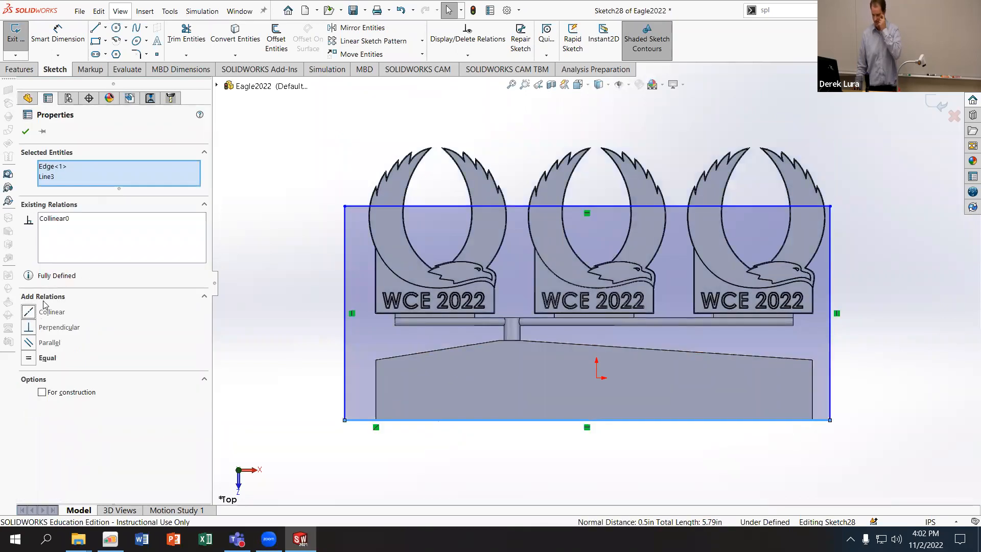
Step: Stretch the block rectangle beyond the eagles' wing tips and slightly wider past the last eagle, and exit the sketch
left_click_drag(542, 206, 553, 137)
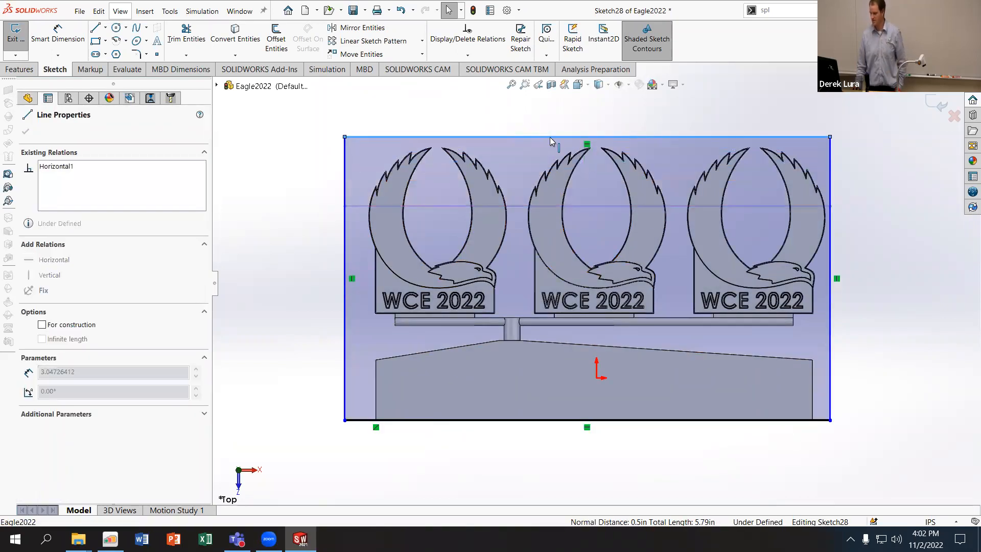
left_click_drag(829, 337, 844, 337)
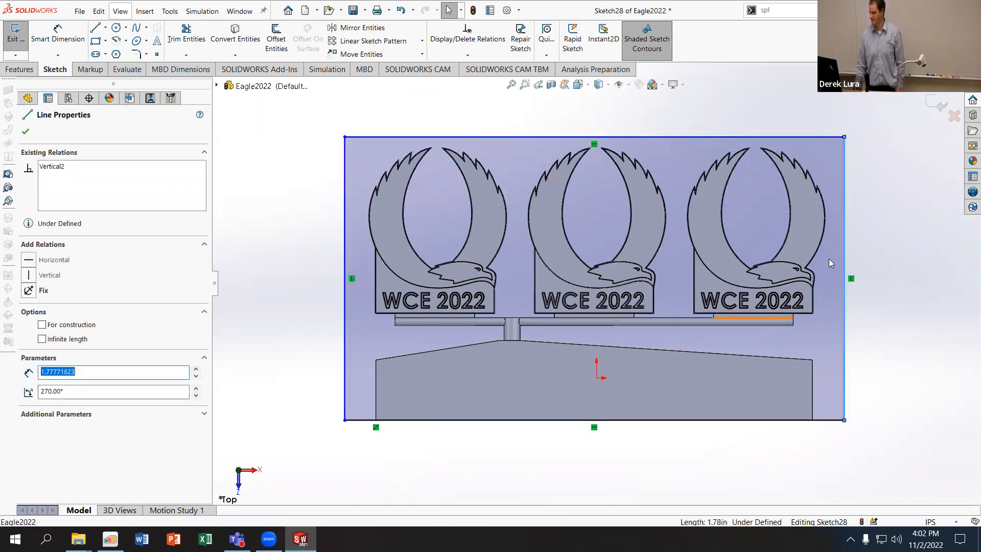
left_click(942, 105)
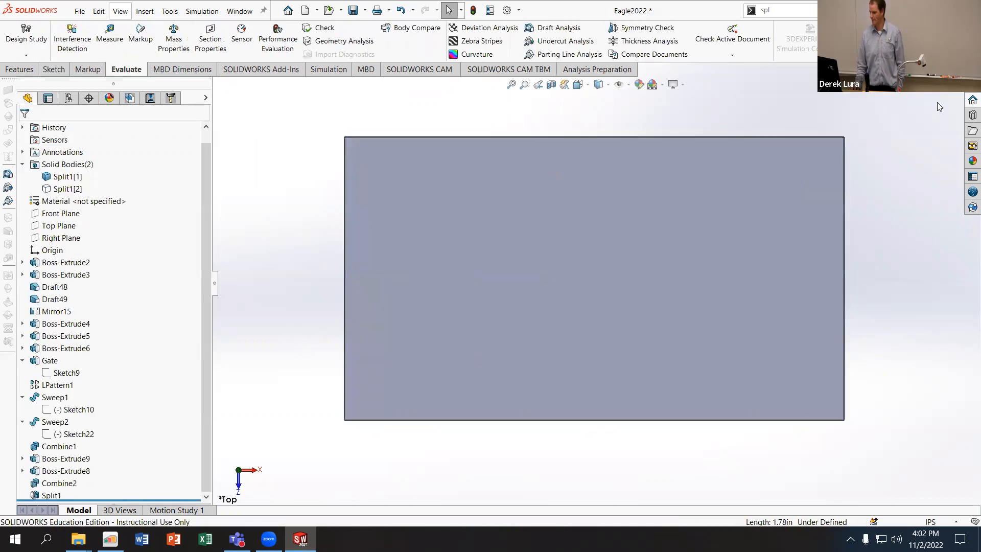
Step: Examine the reservoir pocket on the cavity side of the visible mold half
mouse_move(388, 267)
middle_mouse_down()
mouse_move(348, 254)
mouse_move(346, 123)
mouse_move(527, 158)
middle_mouse_up()
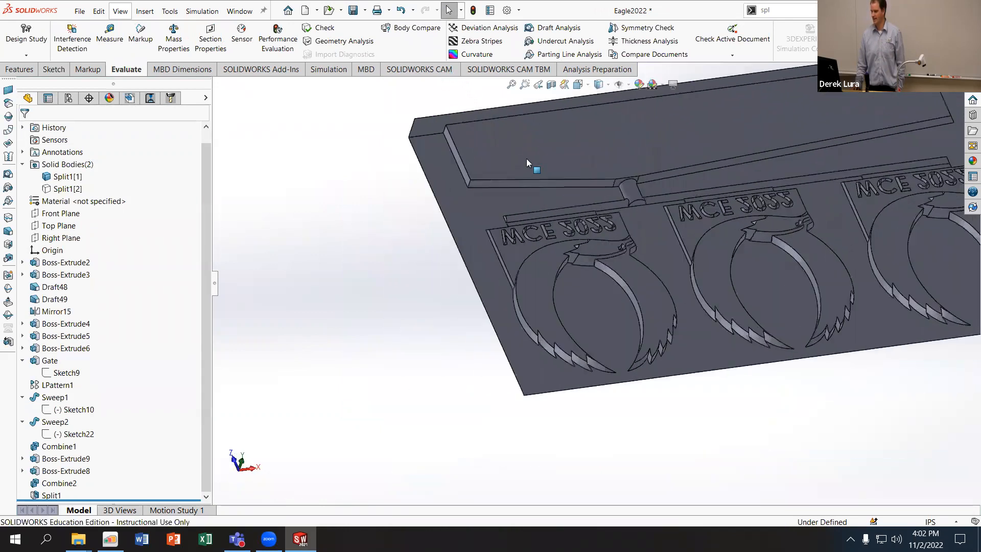
left_click(526, 158)
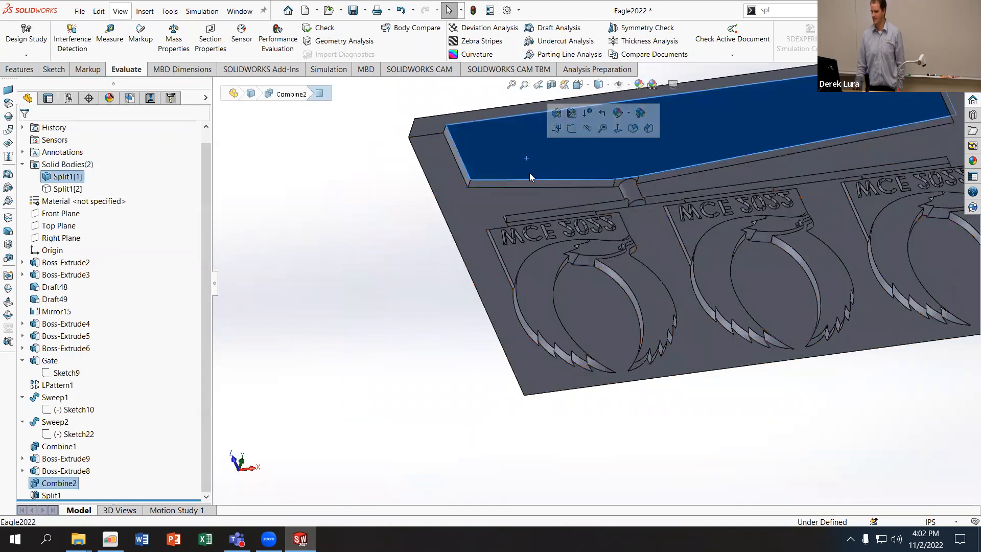
left_click(50, 471)
left_click(45, 460)
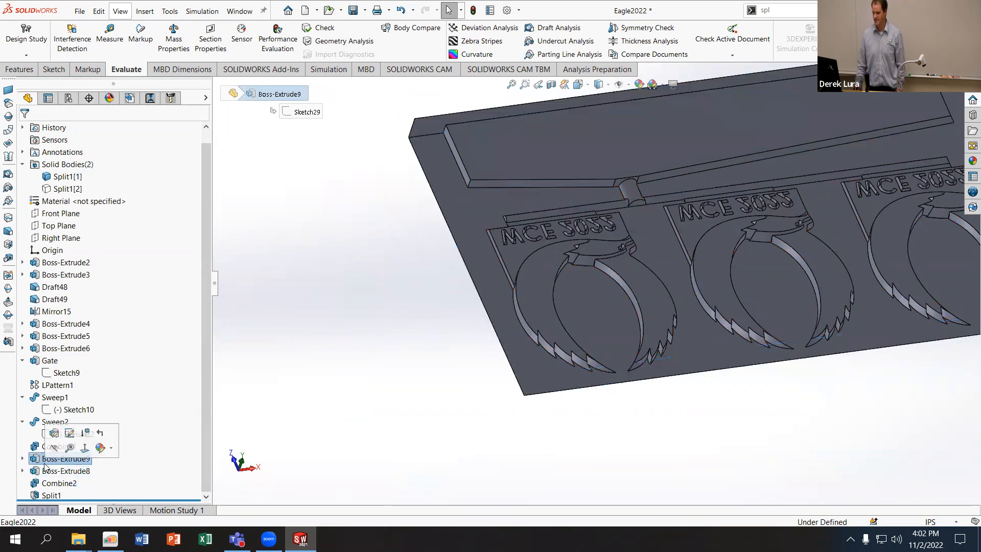
scroll(497, 301, "up", 2)
left_click(446, 288)
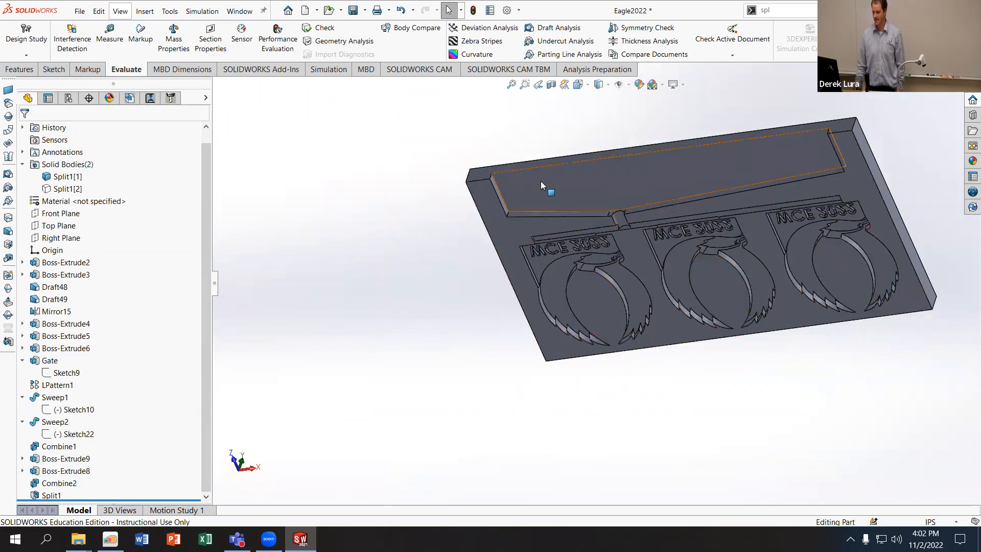
Step: Show the Split1[2] body, examine the reservoir and sprue openings on the closed mold's edge, and hide the body again
right_click(65, 189)
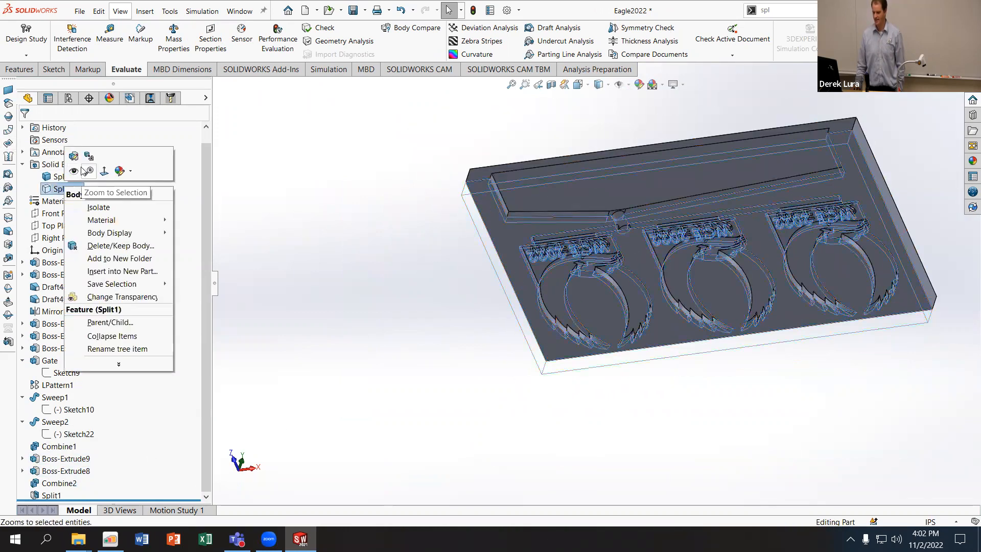
left_click(74, 171)
middle_click_drag(481, 198, 505, 244)
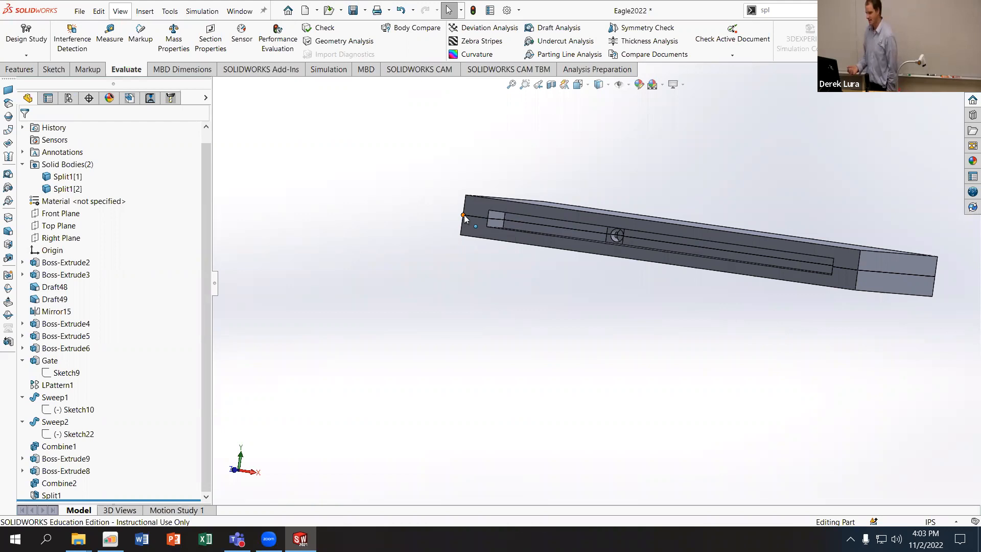
right_click(49, 191)
left_click(60, 178)
Step: Examine the gate, runner, sprue and reservoir cavities on the inner face of the Split1[1] mold half
middle_click_drag(414, 320, 606, 159)
scroll(549, 208, "up", 2)
scroll(540, 196, "down", 3)
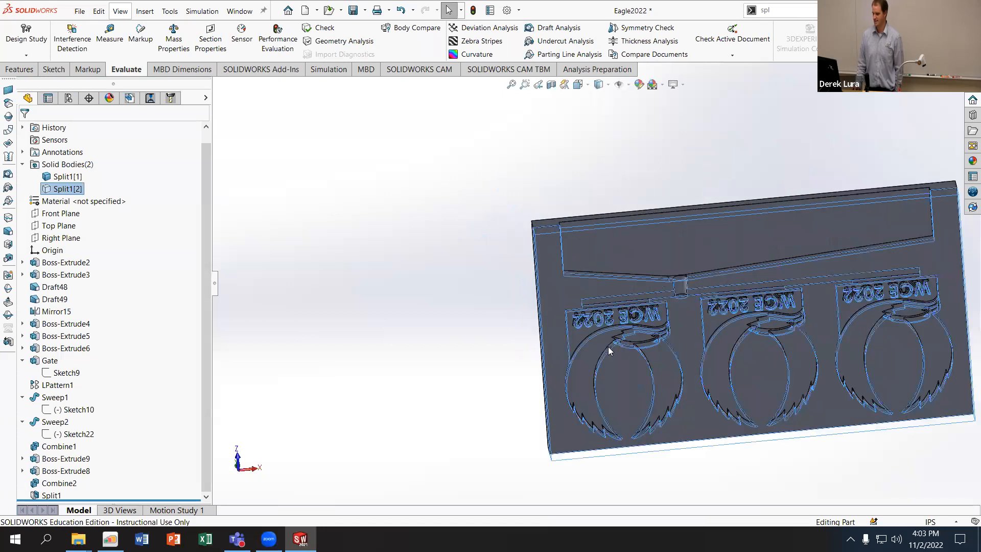
left_click(593, 348)
left_click(474, 296)
scroll(562, 291, "down", 6)
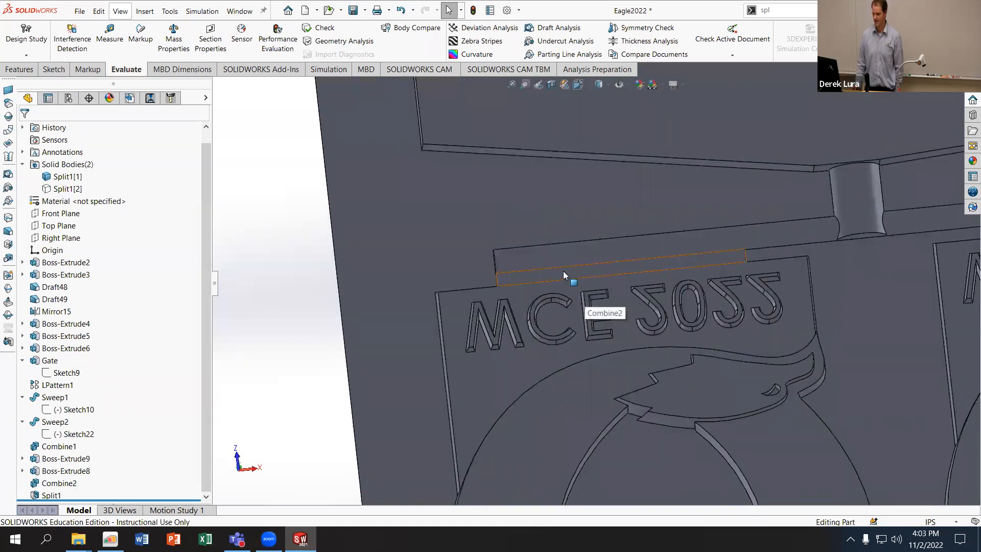
left_click(563, 271)
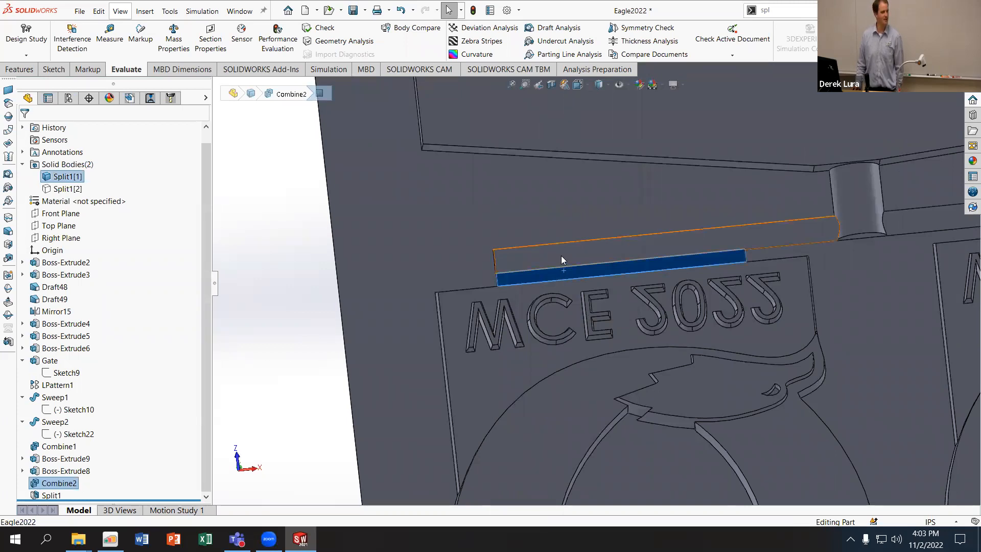
middle_click_drag(564, 260, 708, 308)
scroll(730, 285, "up", 6)
scroll(688, 245, "down", 4)
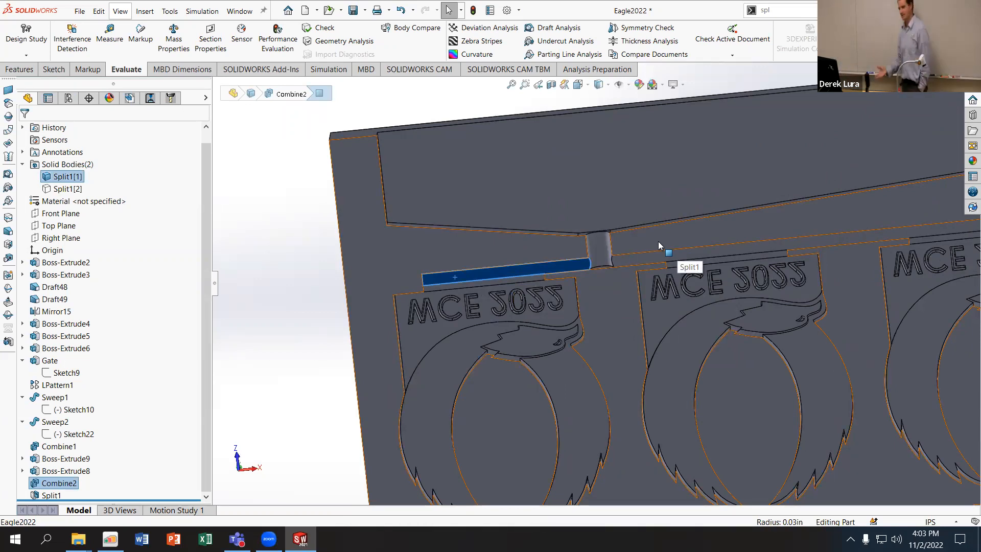
left_click(532, 179)
scroll(563, 234, "up", 4)
middle_click_drag(566, 234, 540, 281)
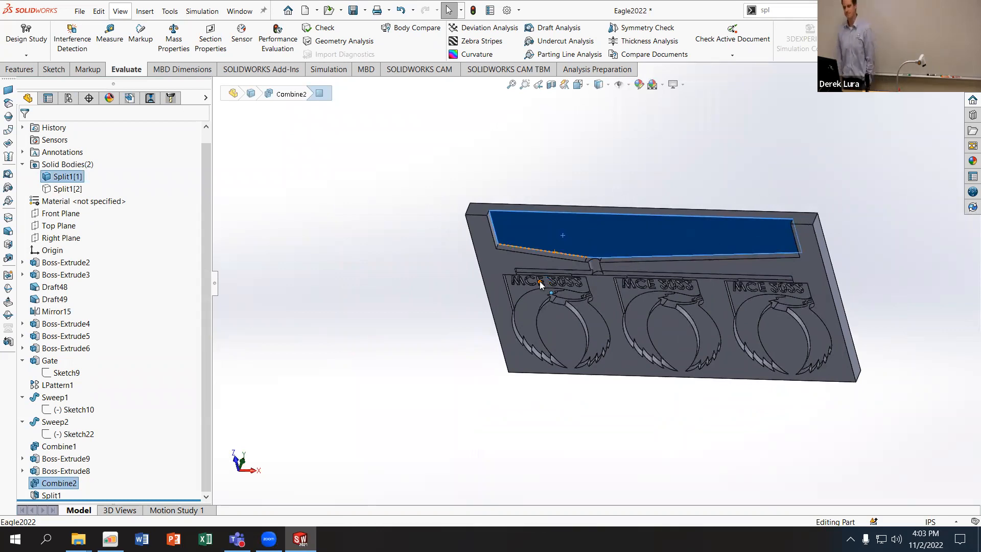
left_click(392, 338)
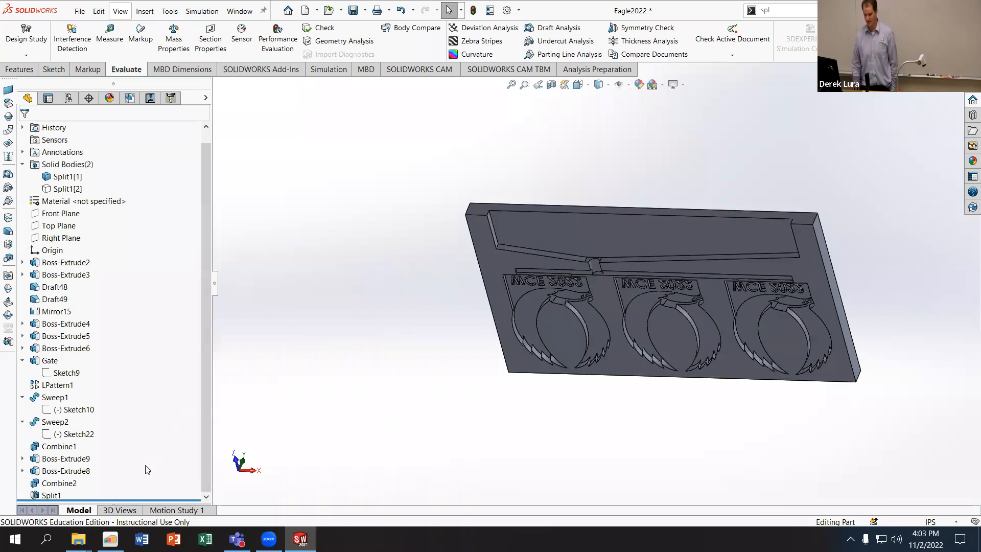
Step: Roll the history back to just after Boss-Extrude9, examine the eagle, runner and reservoir bodies, and roll forward past Split1
left_click_drag(148, 498, 153, 465)
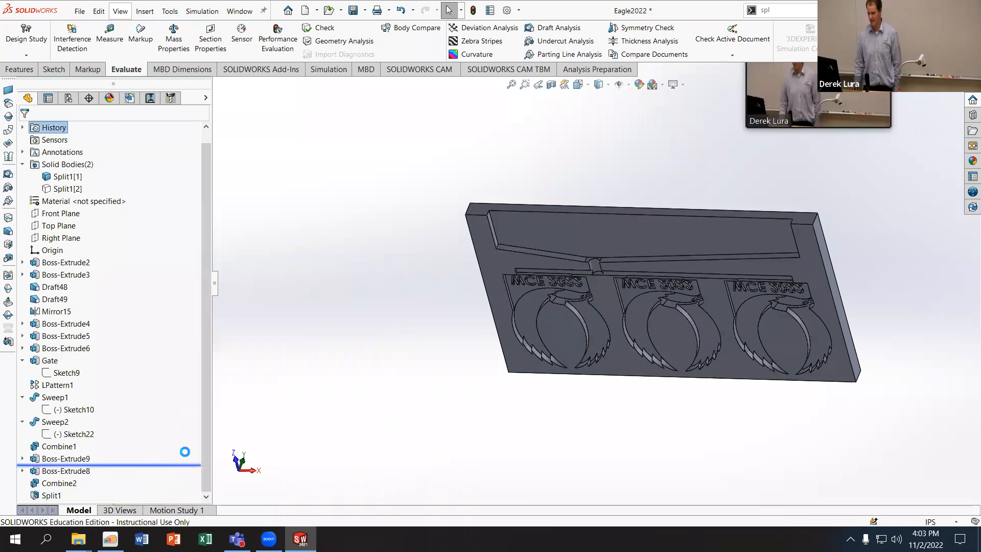
middle_click_drag(363, 315, 386, 235)
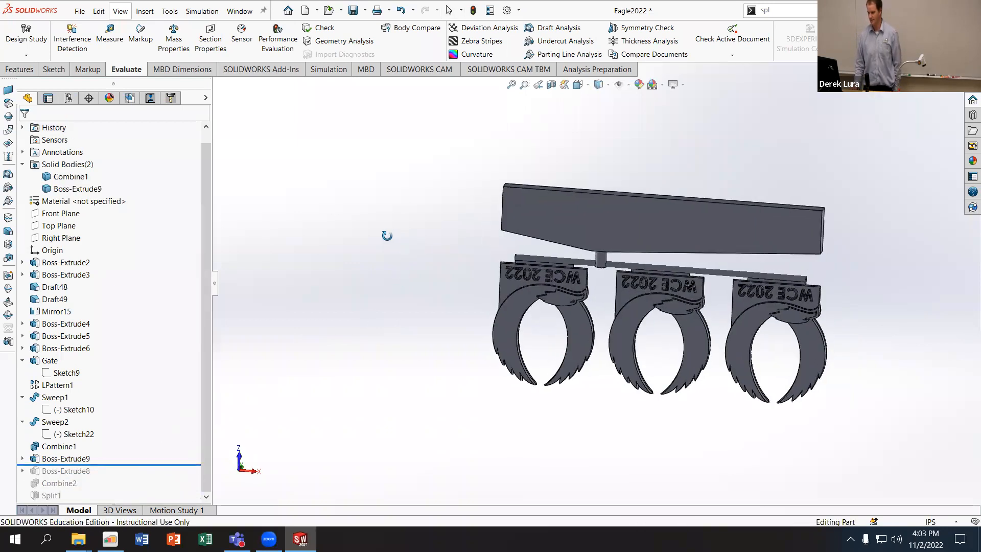
scroll(581, 294, "down", 5)
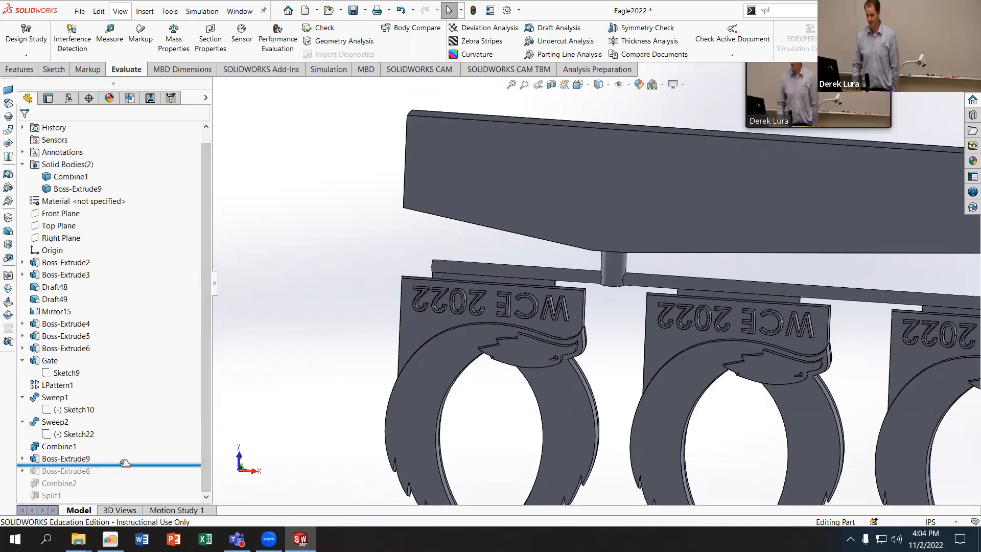
left_click_drag(124, 463, 120, 500)
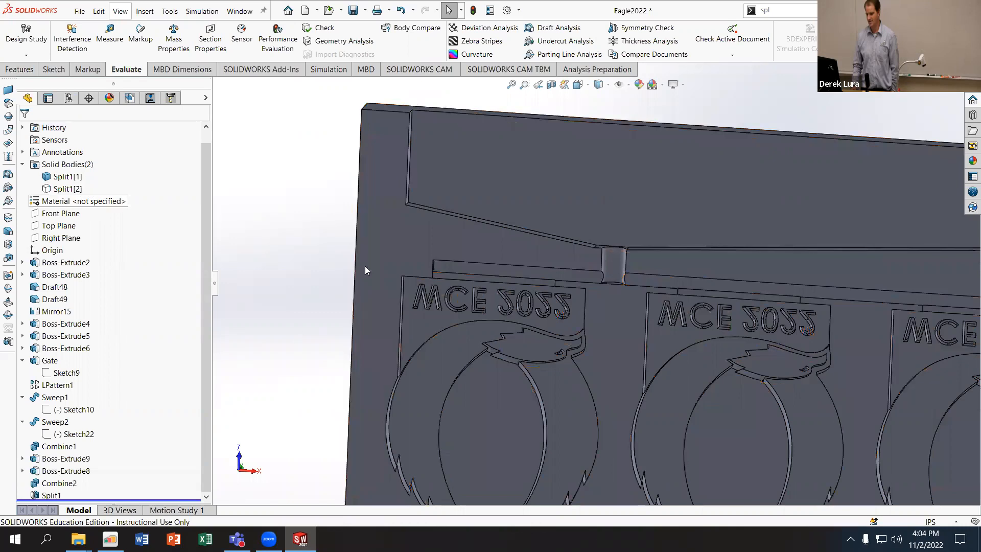
Step: Sketch an angled line on the parting face from the first eagle cavity's upper outer corner out past the mold's side edge
scroll(366, 270, "up", 3)
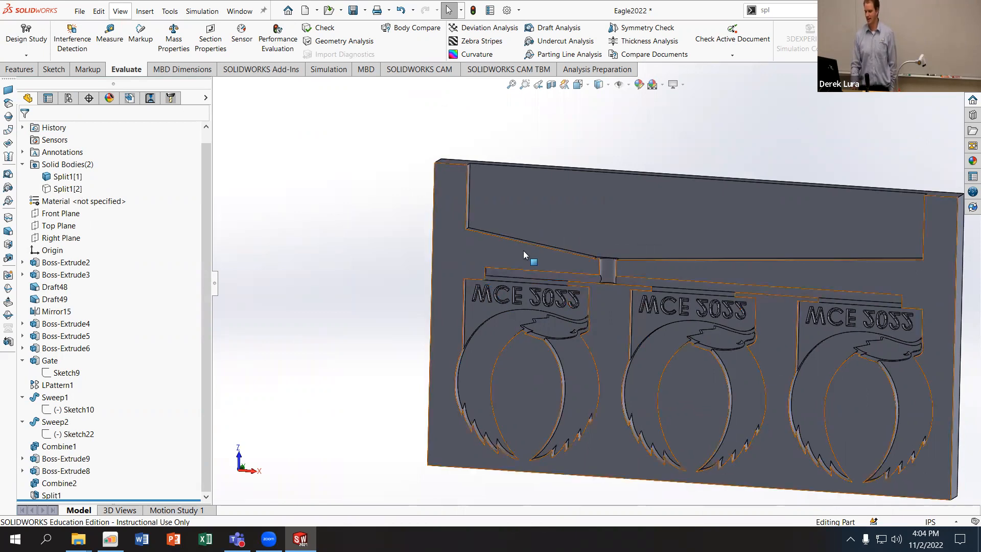
scroll(511, 250, "down", 2)
left_click(450, 260)
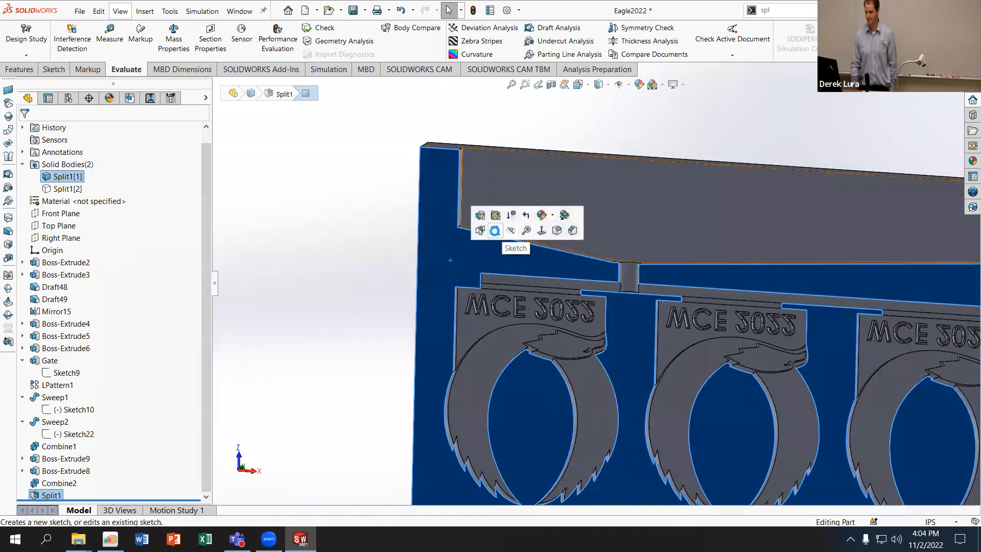
left_click(494, 231)
scroll(377, 323, "down", 3)
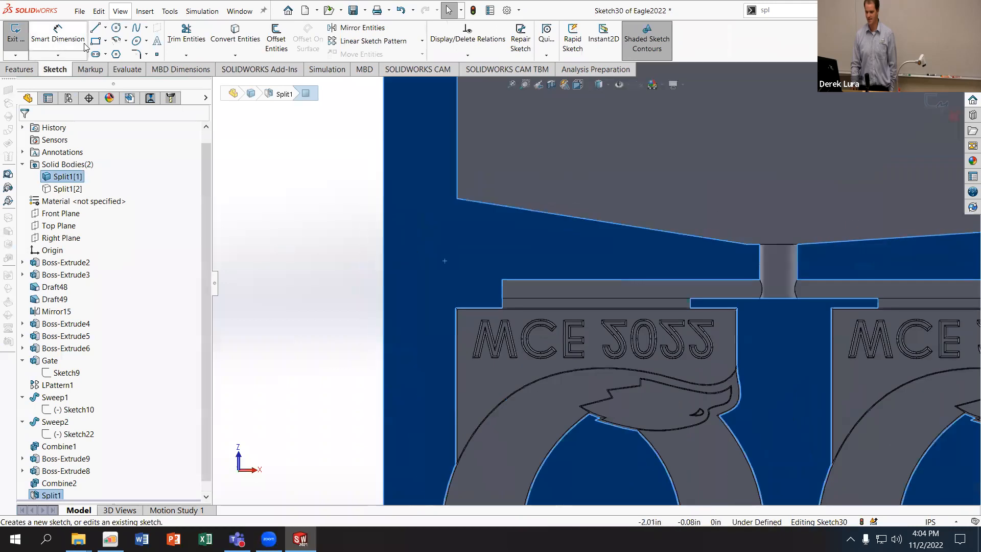
left_click(95, 27)
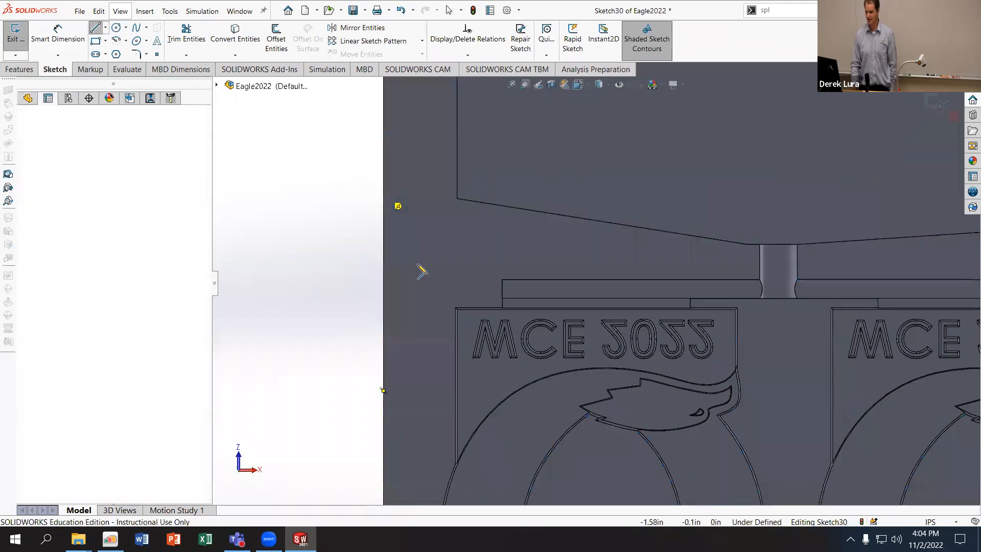
left_click(464, 318)
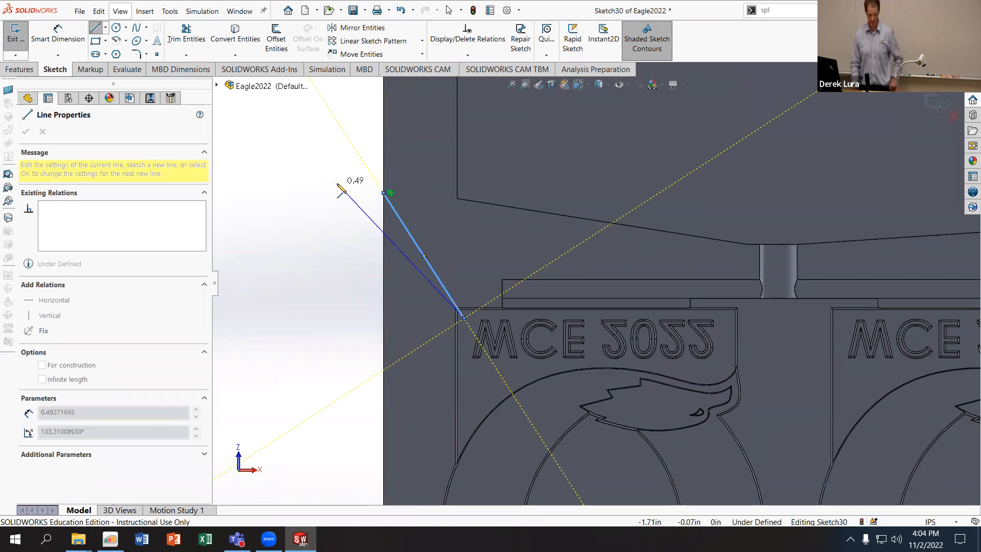
left_click(96, 29)
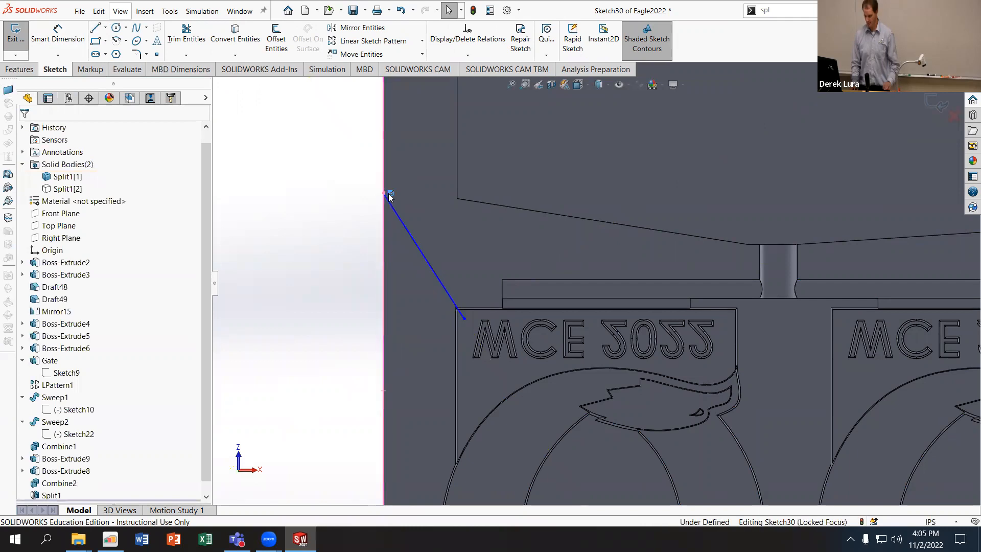
left_click(385, 194)
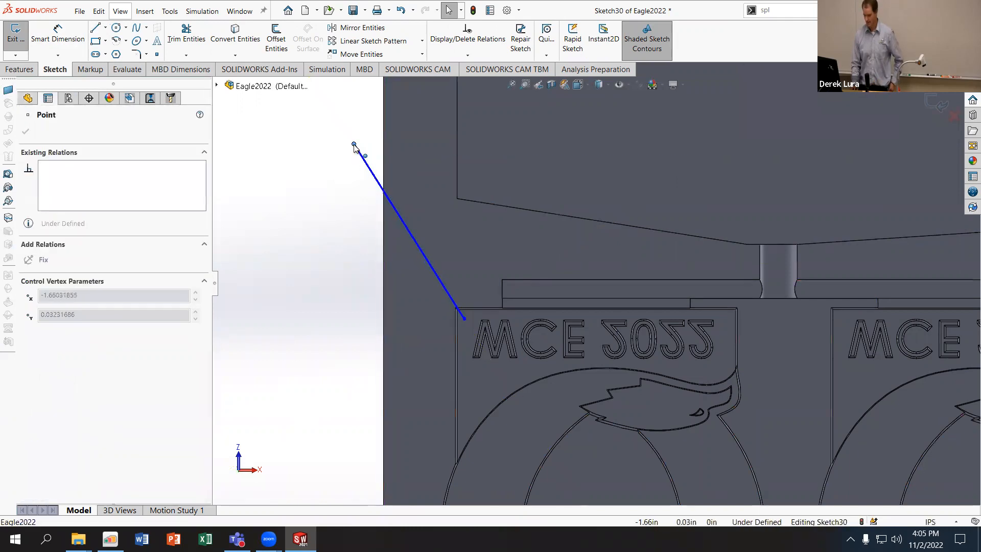
left_click(317, 177)
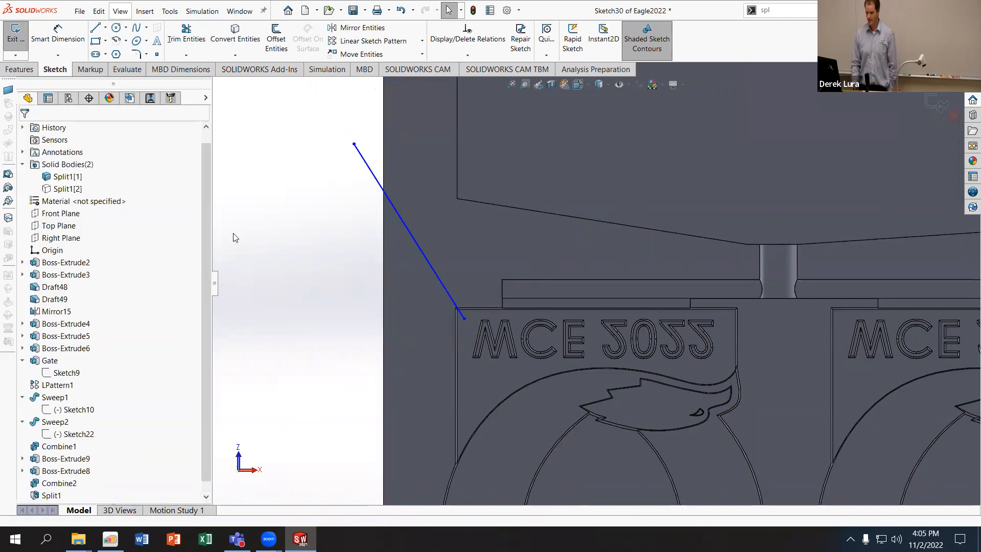
Step: Start an extruded cut of the angled line as a mid-plane thin feature with a thickness of 0.02 in
left_click(16, 72)
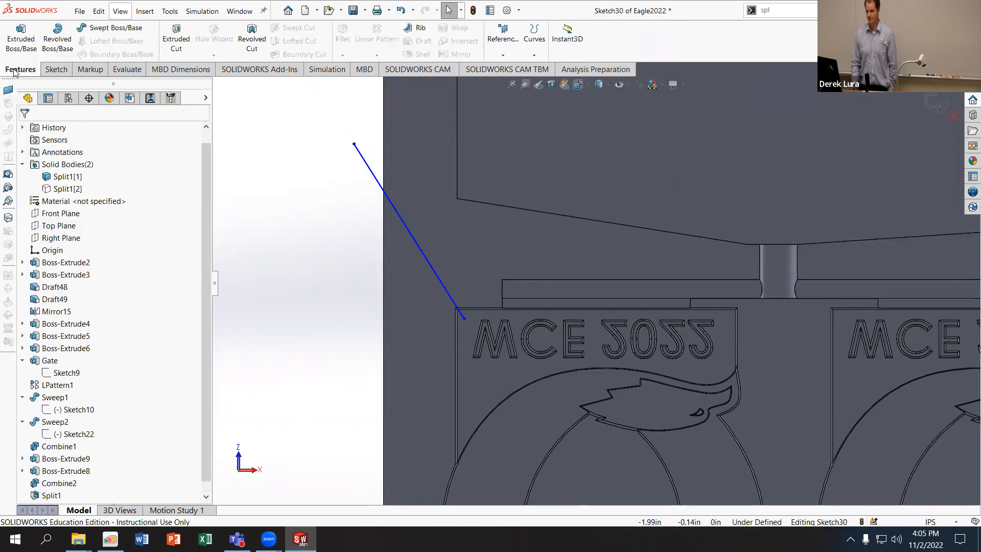
left_click(176, 39)
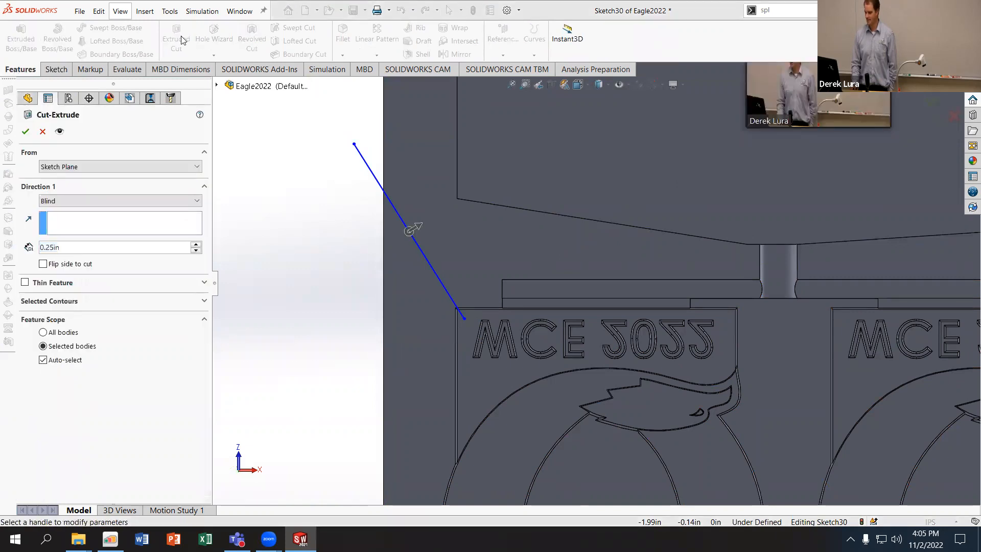
left_click(25, 284)
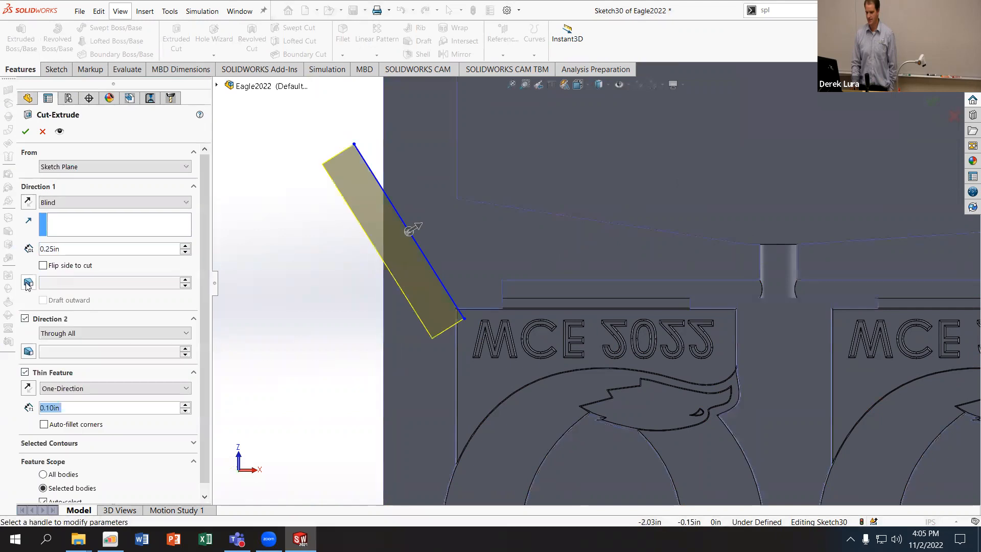
left_click(94, 389)
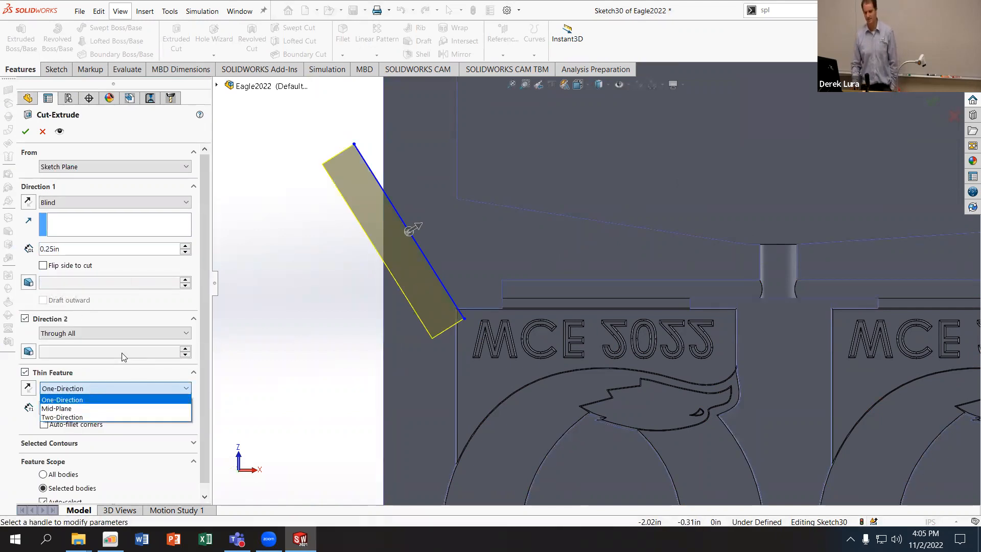
left_click(106, 407)
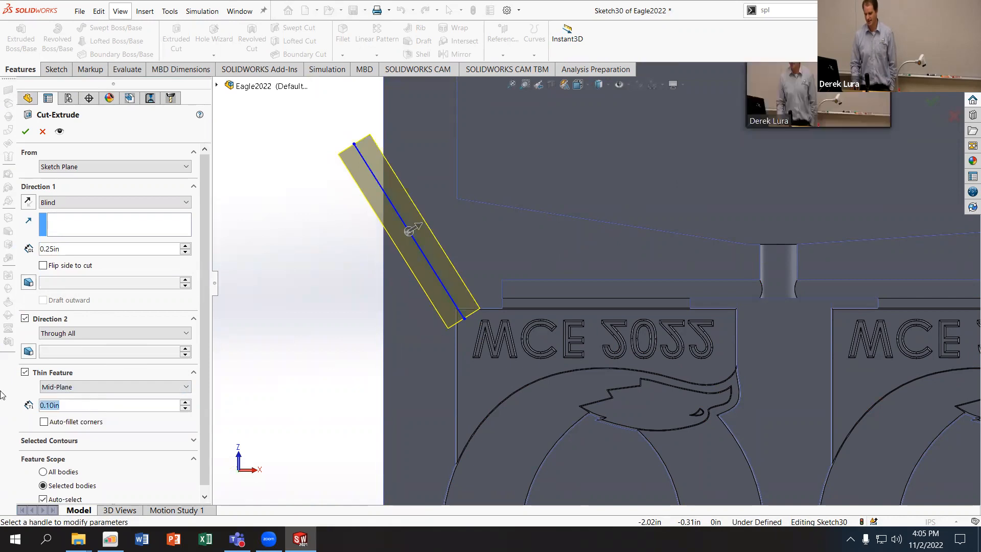
type(".0")
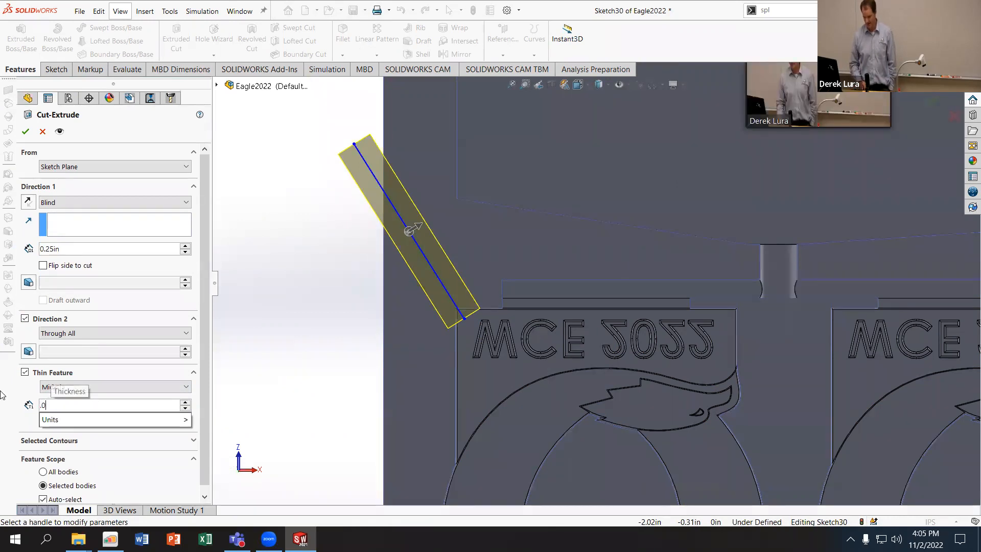
type("2")
key("Return")
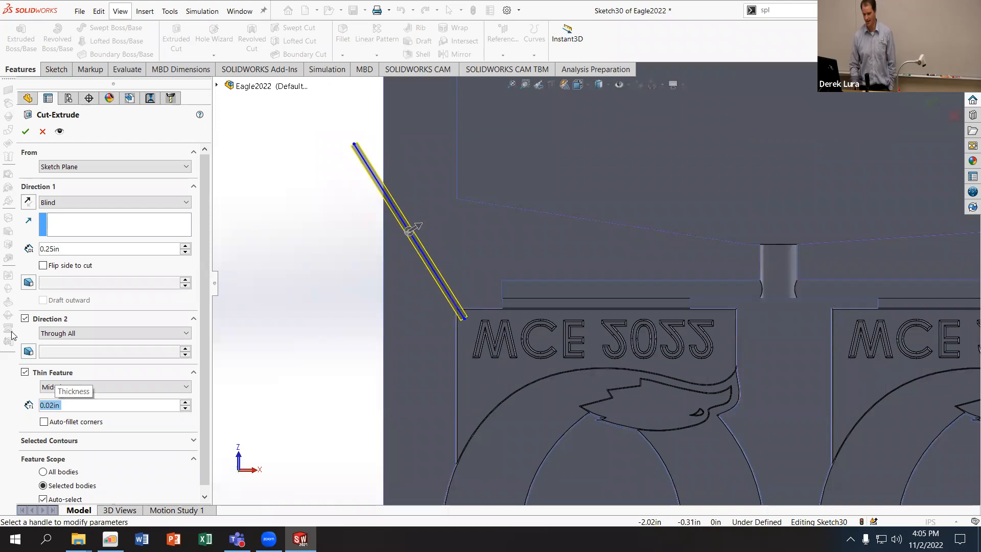
Step: Set the thin cut's blind depth to 0.02 in and turn off its second direction
left_click(74, 249)
type(".02")
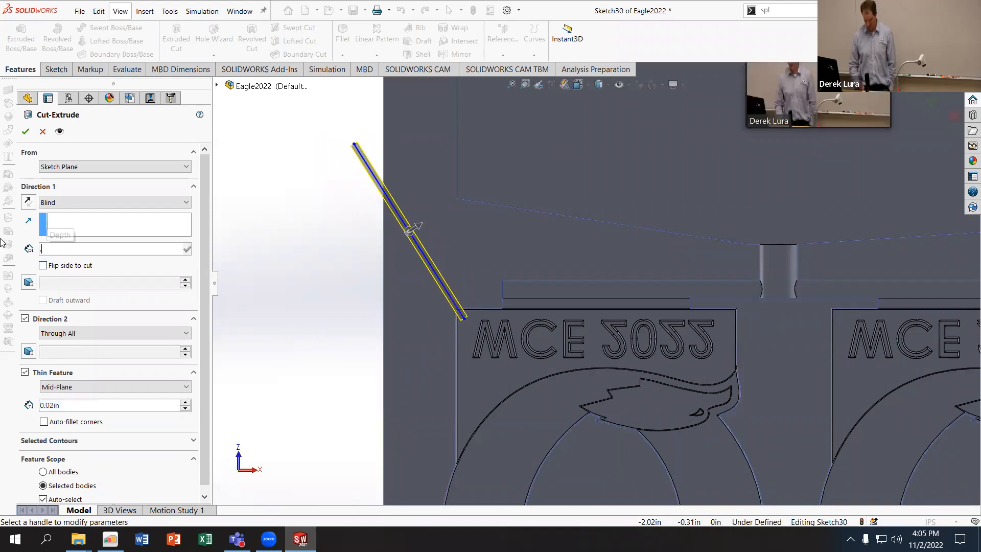
key("Return")
middle_click_drag(436, 196, 395, 207)
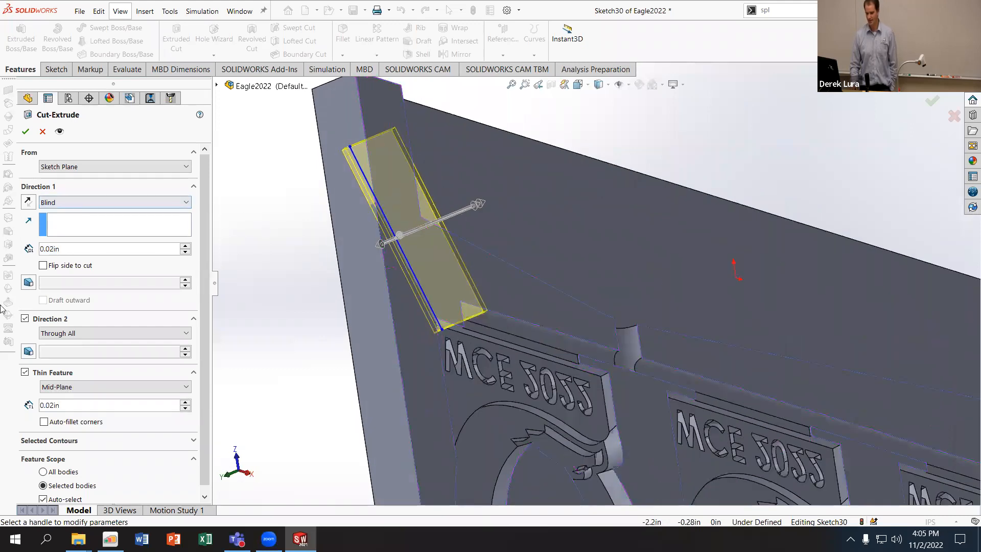
left_click(25, 319)
middle_click_drag(427, 286, 328, 318)
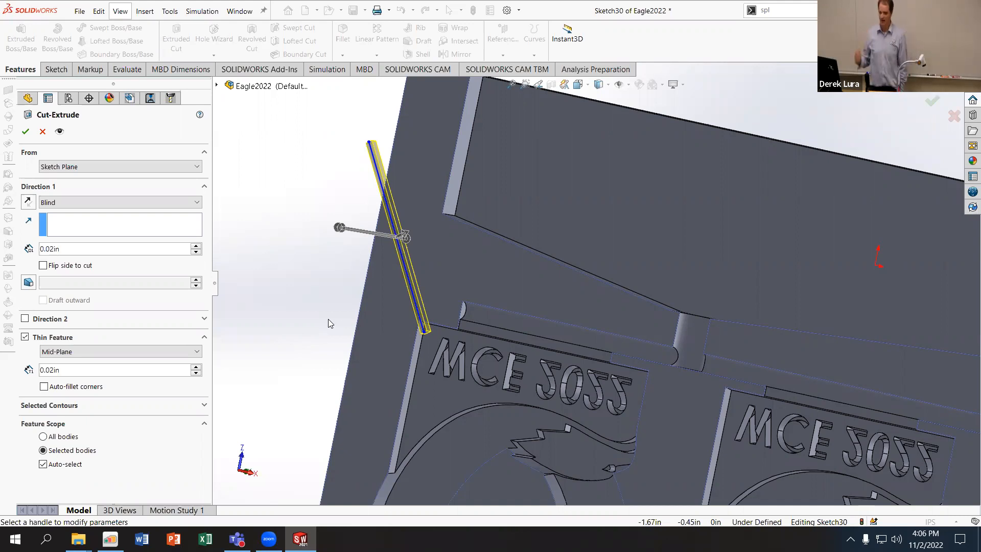
Step: Set the thin cut's thickness to 0.8 mm and complete the cut
left_click(125, 370)
type(".08")
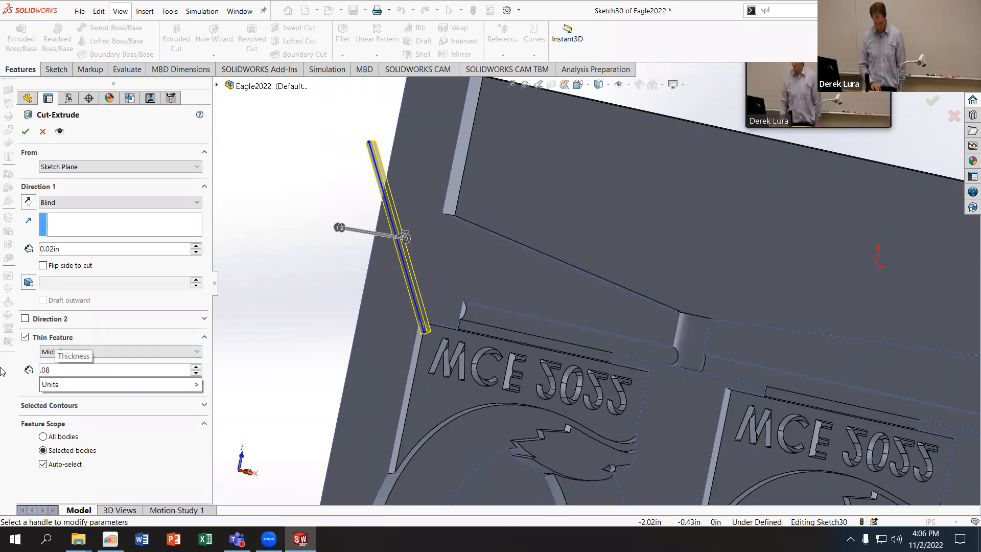
type("mm")
key("Return")
type(".8mm")
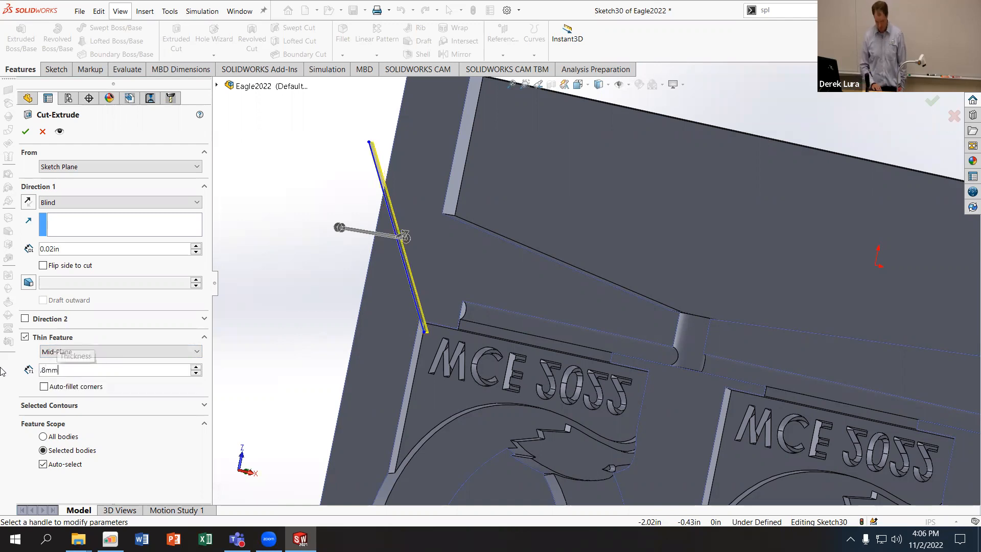
key("Return")
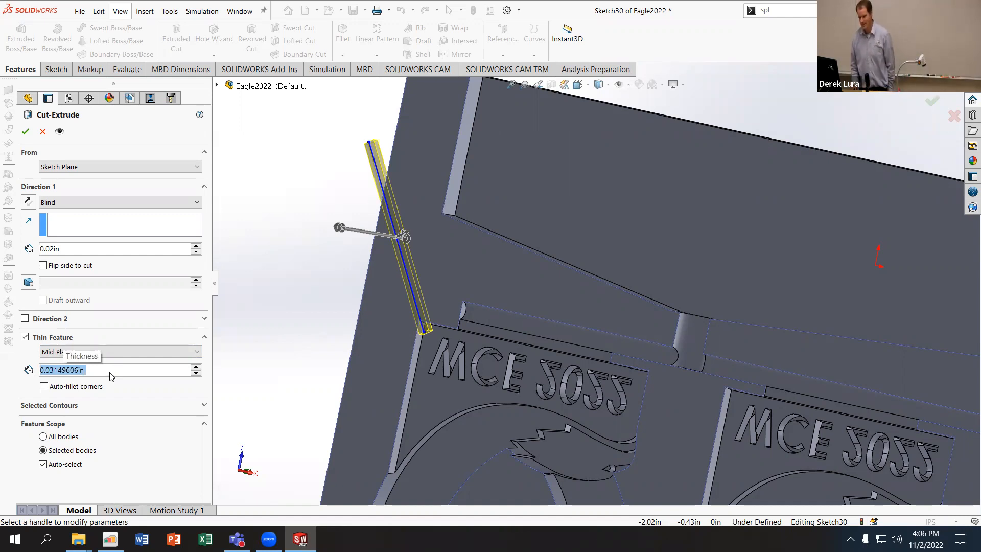
left_click(25, 132)
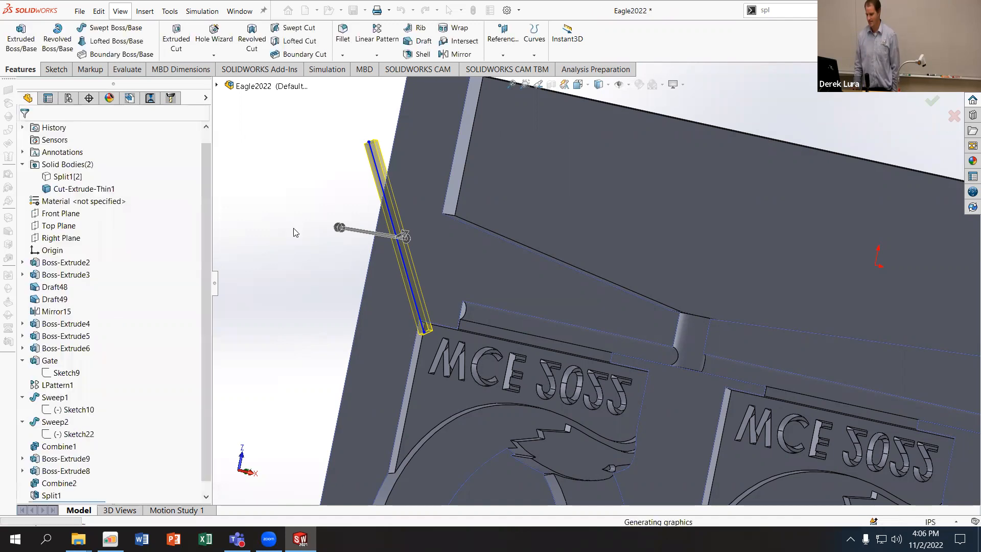
left_click(68, 495)
left_click(66, 459)
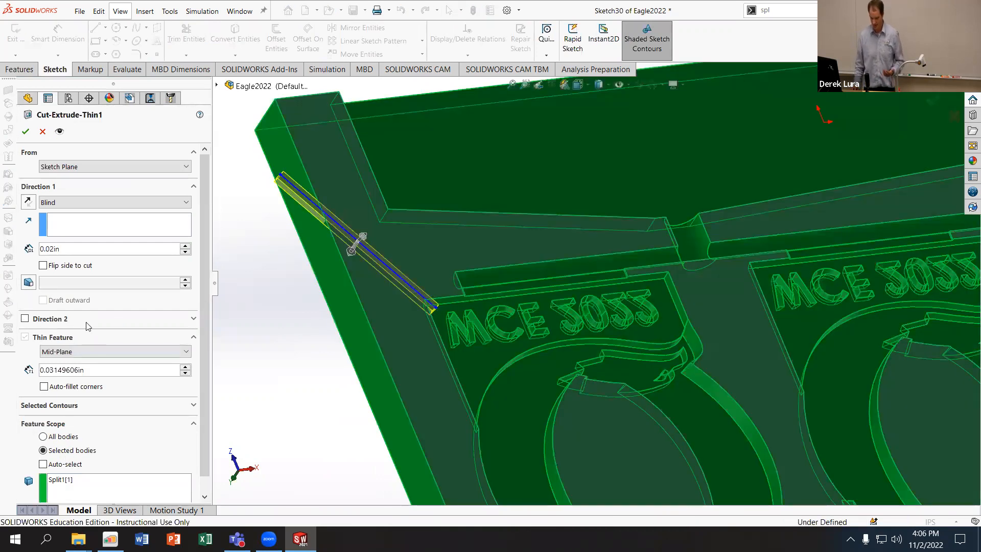
left_click(26, 131)
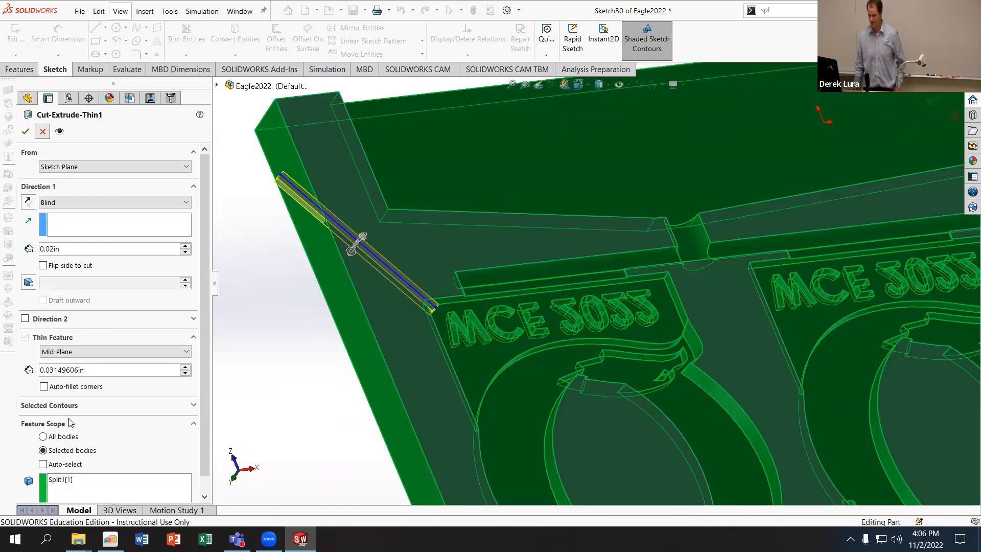
Step: Rename the Cut-Extrude-Thin1 feature as Vent
right_click(68, 496)
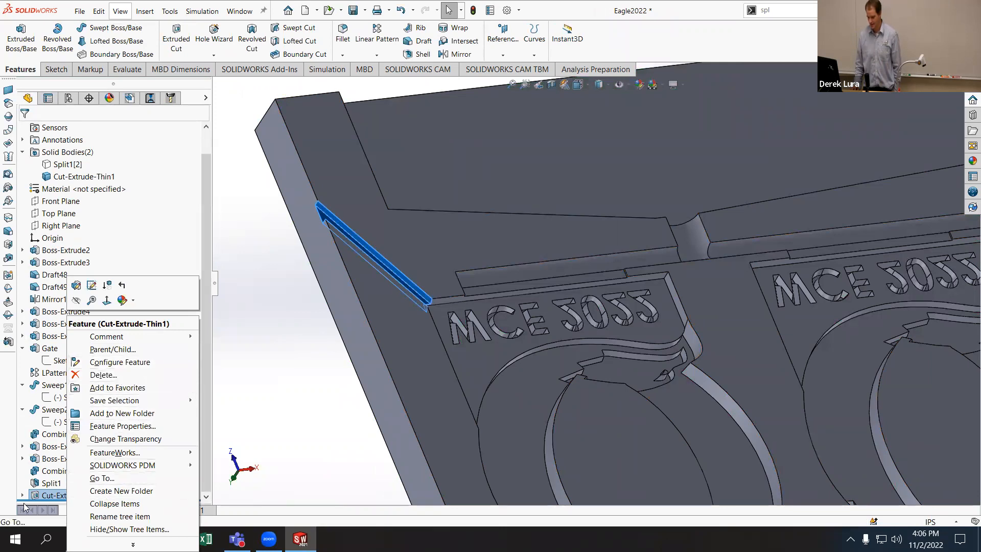
left_click(47, 498)
left_click(46, 495)
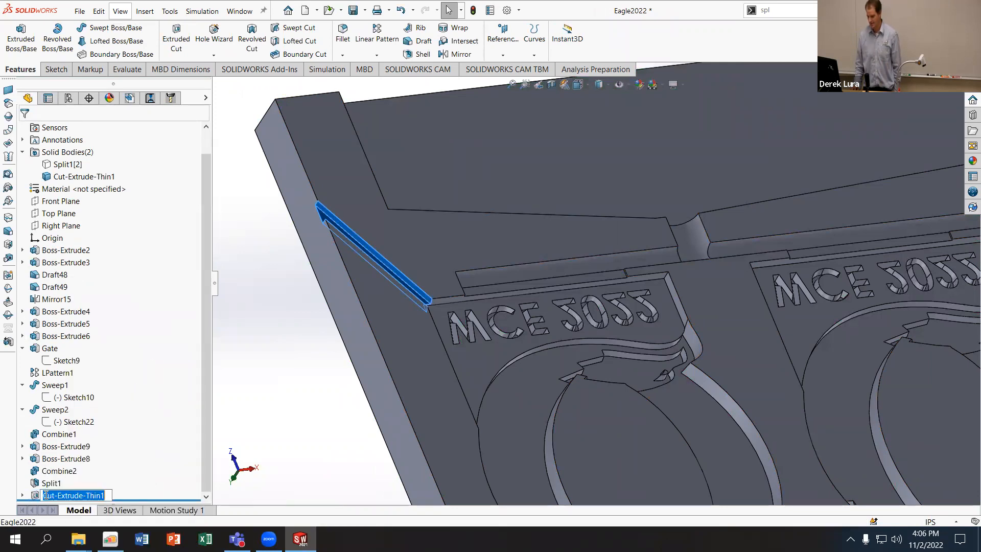
type("Vent")
key("Return")
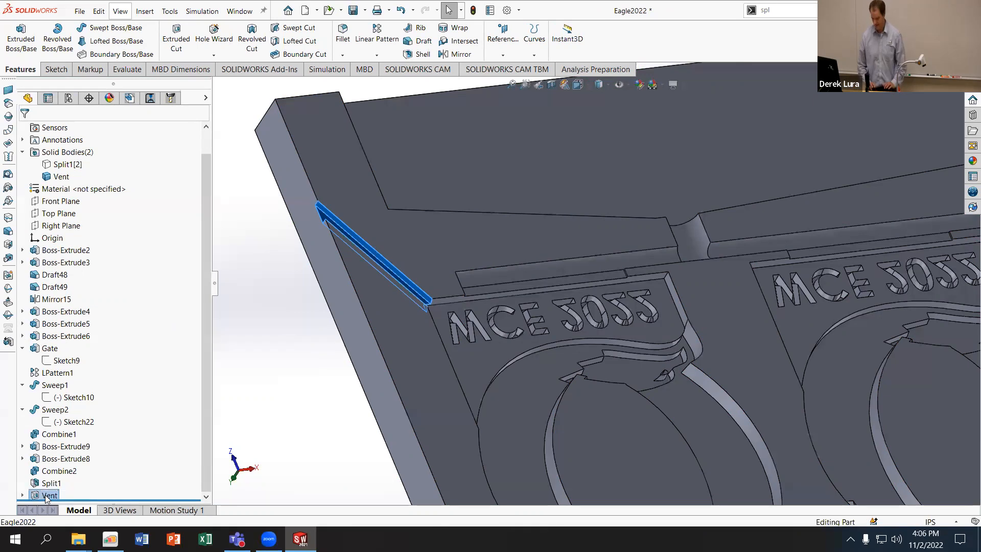
Step: Examine the three eagle cavities and the narrow parting-face areas between them and the runner on the vented mold half
left_click(291, 363)
scroll(429, 307, "up", 4)
middle_click_drag(431, 305, 402, 357)
scroll(721, 276, "up", 3)
scroll(778, 253, "down", 3)
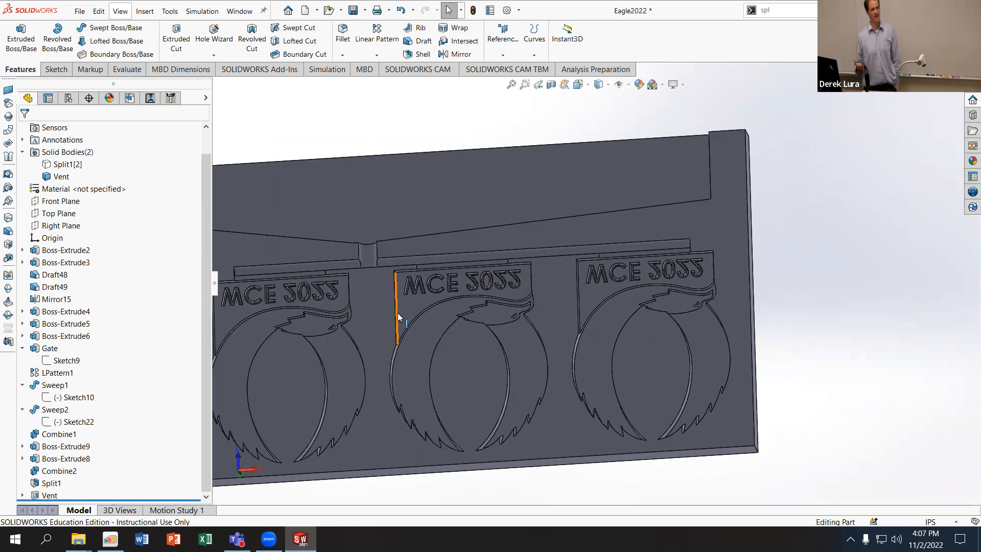
scroll(613, 307, "down", 4)
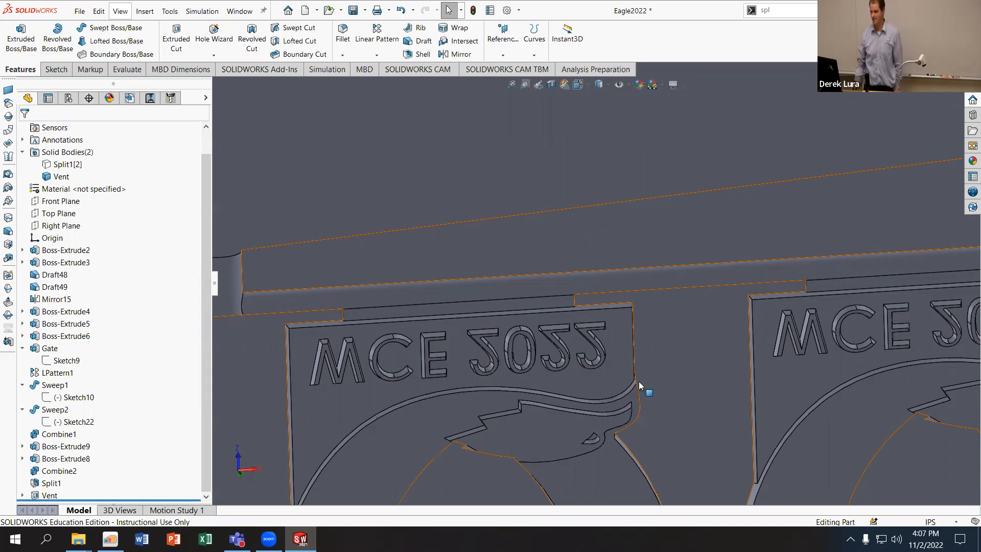
left_click(650, 303)
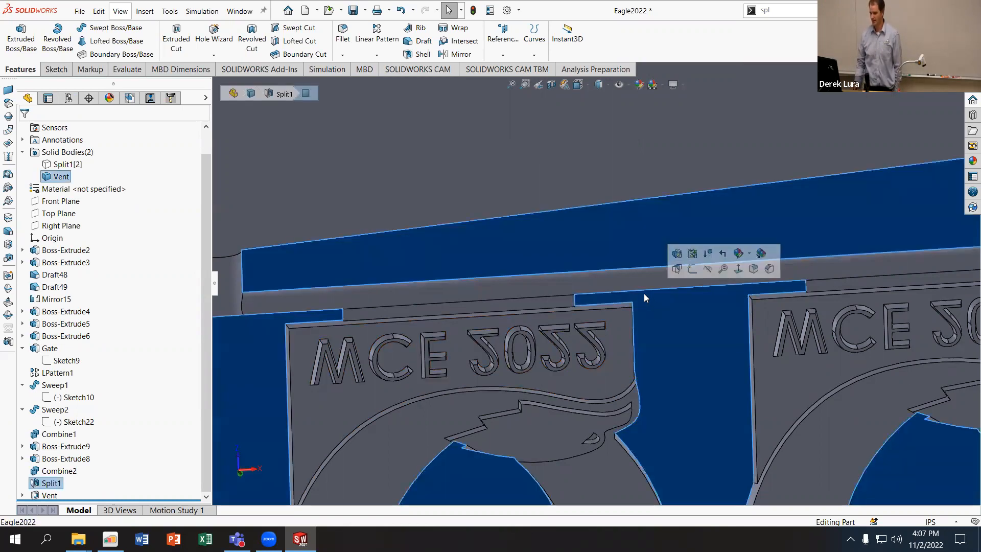
scroll(644, 294, "down", 2)
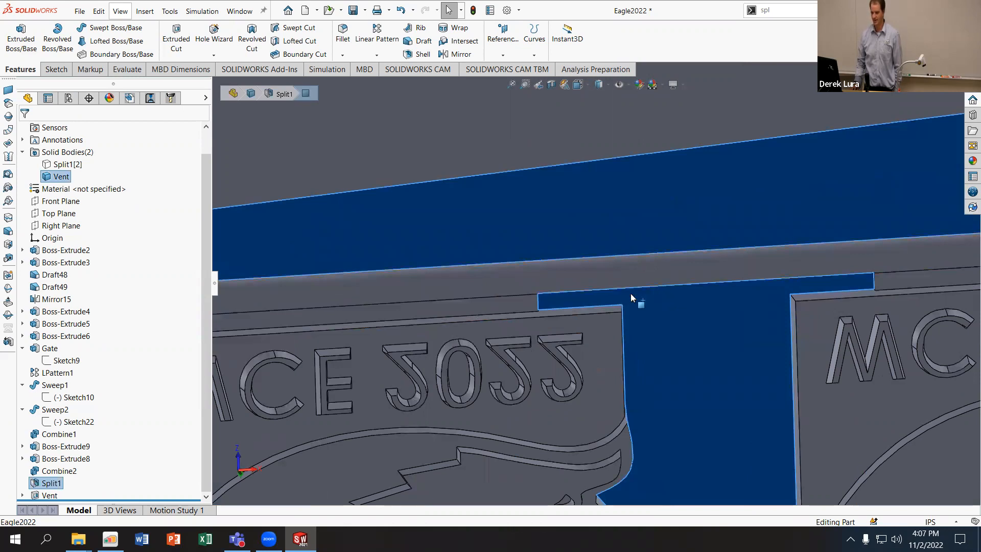
scroll(629, 301, "up", 2)
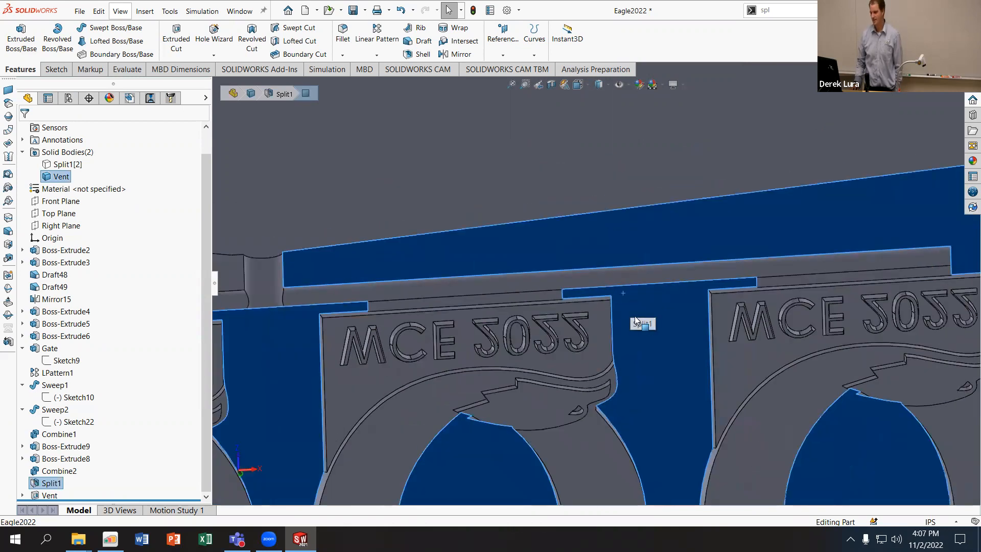
left_click(585, 295)
scroll(287, 217, "up", 3)
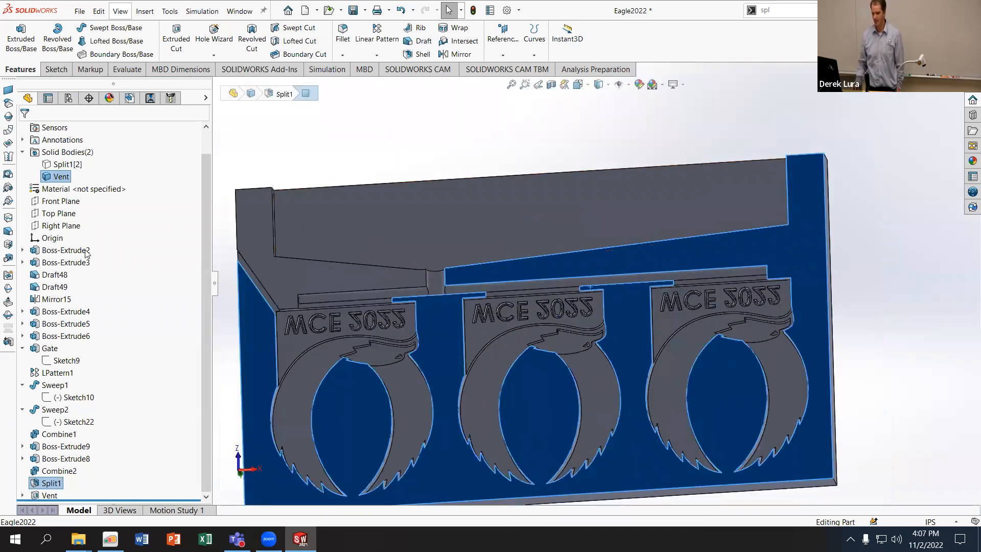
Step: Highlight the Top Plane and the Right Plane, and check where the Right Plane lies relative to the middle eagle cavity
left_click(69, 227)
left_click(59, 212)
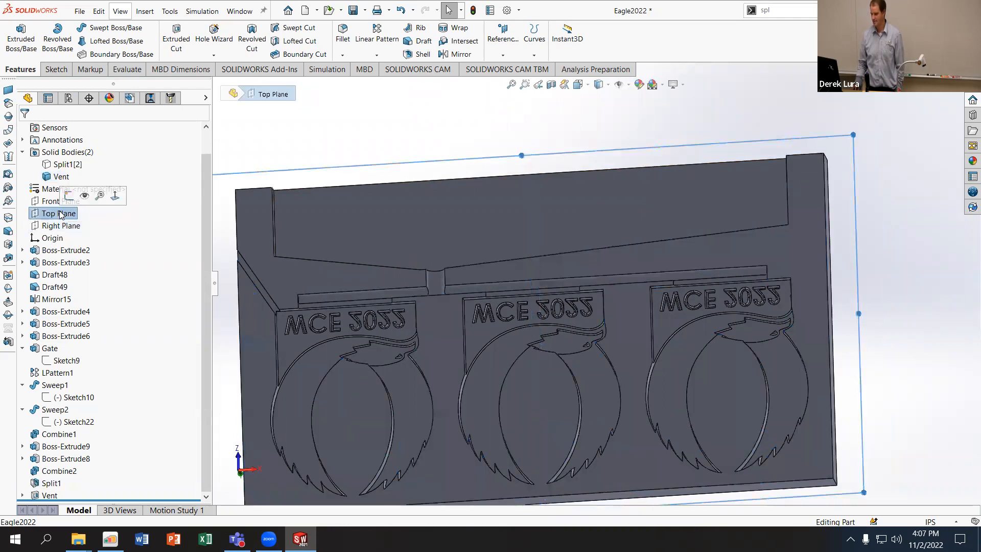
left_click(62, 229)
middle_click_drag(298, 250, 297, 279)
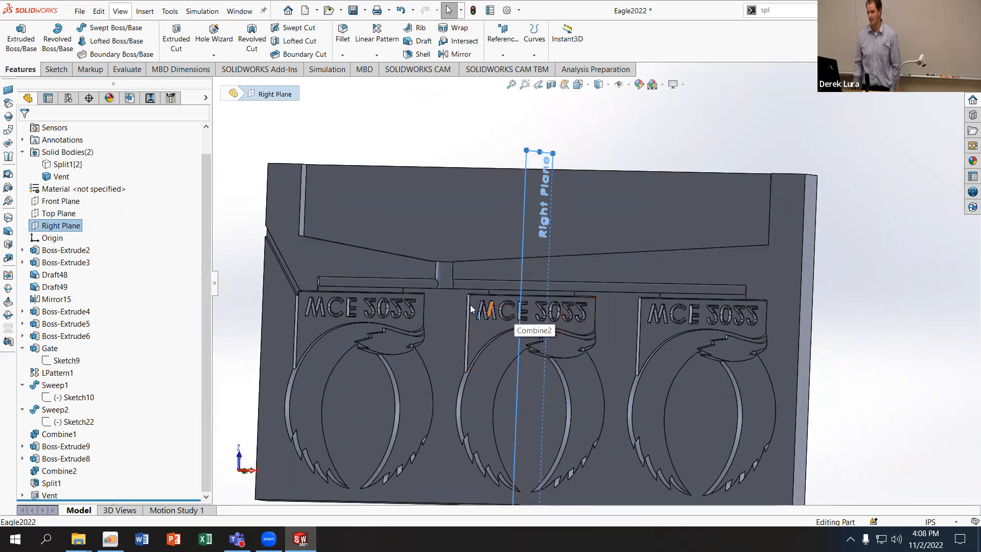
Step: Create a reference plane parallel to the Right Plane through the upper corner vertex of the middle eagle cavity beside the runner
left_click(503, 56)
left_click(507, 71)
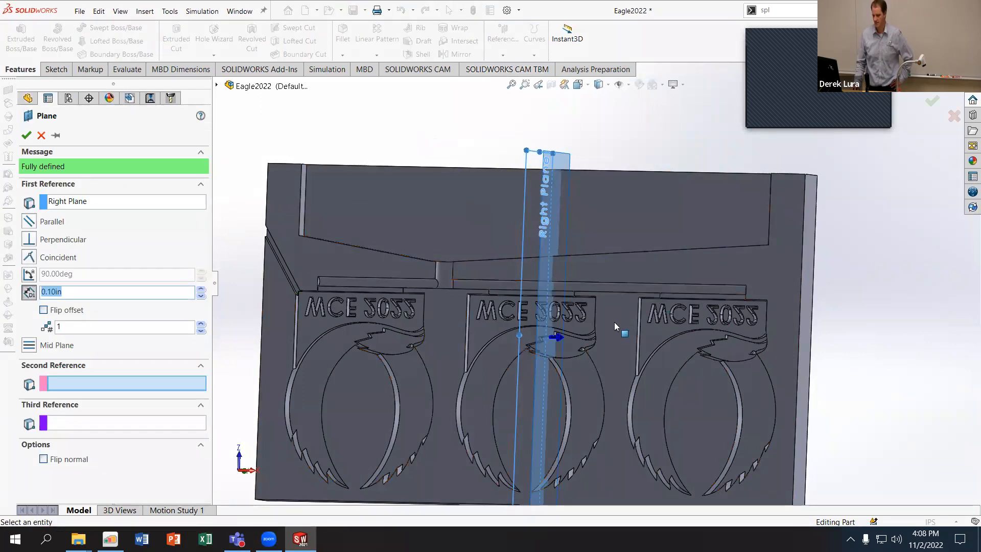
left_click(37, 223)
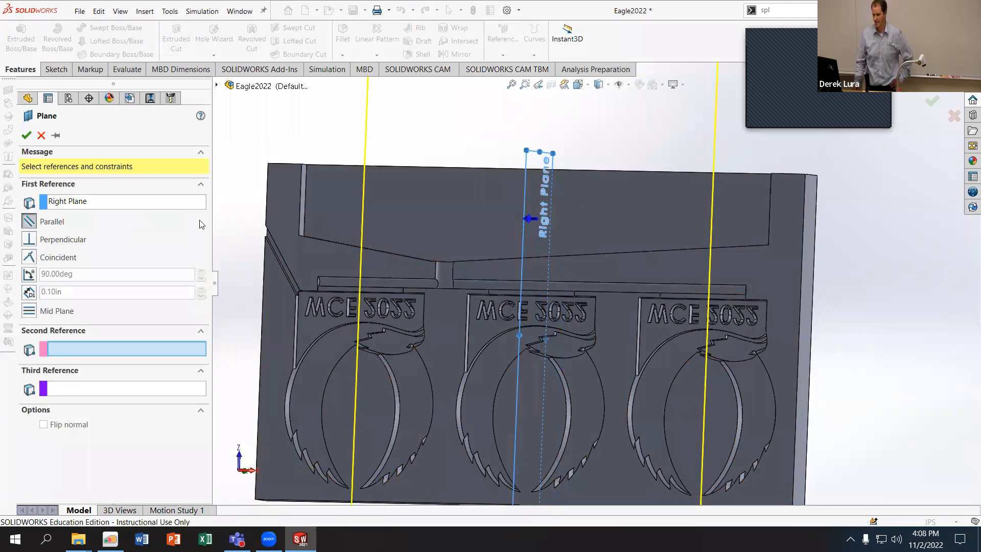
scroll(577, 315, "down", 10)
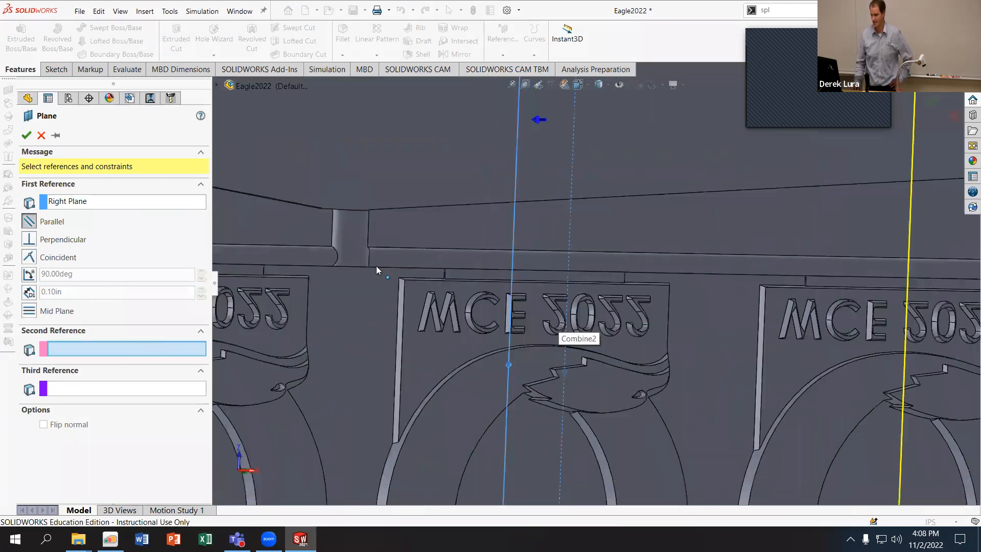
scroll(491, 279, "down", 2)
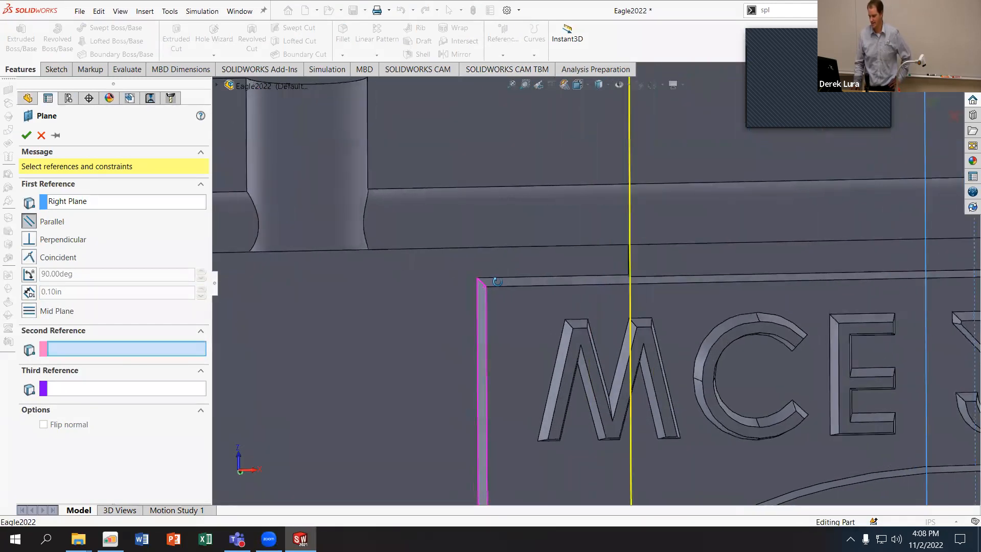
left_click(487, 288)
scroll(493, 294, "up", 3)
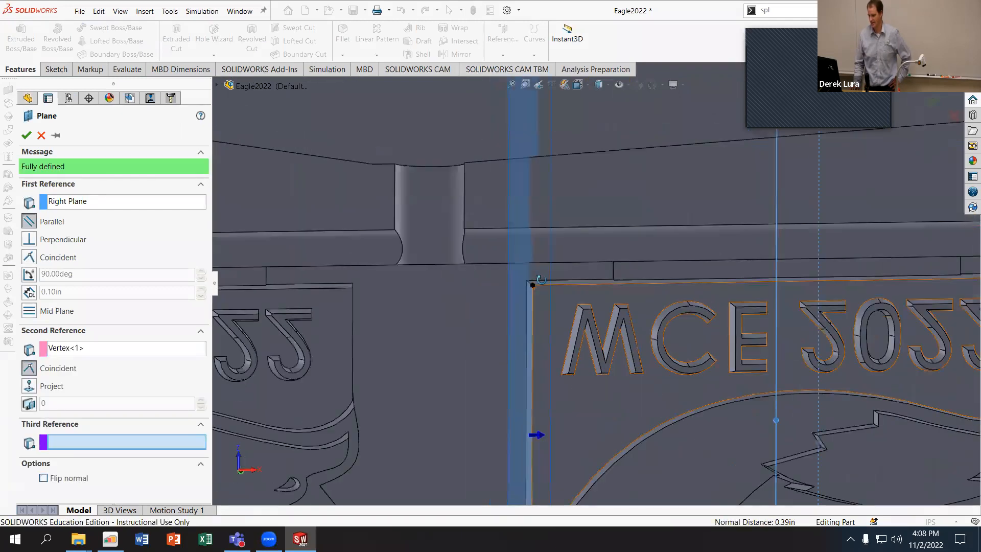
left_click(26, 135)
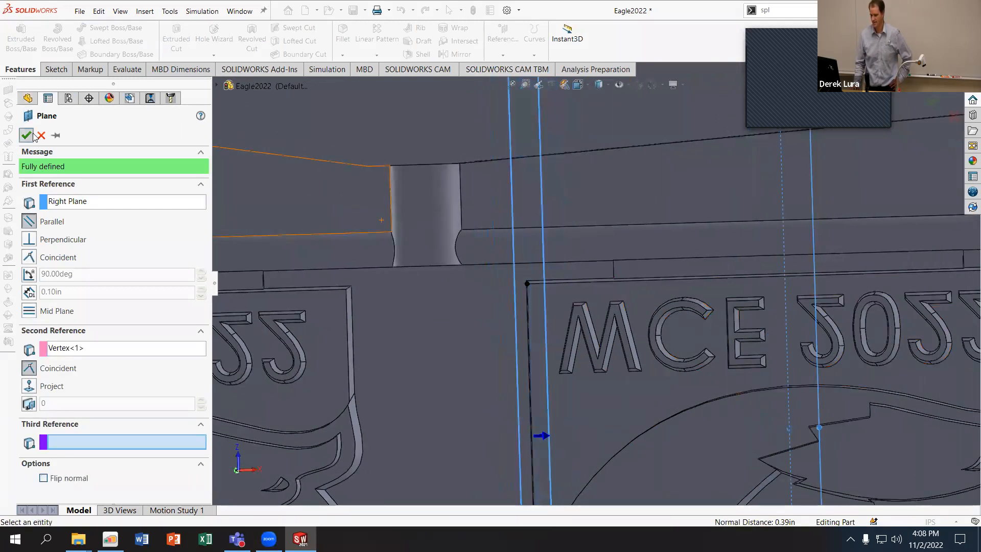
Step: On the new plane, with hidden lines visible, sketch a slanted line from the cavity's edge on the parting face to the mold's outer face
middle_click_drag(466, 182, 397, 197)
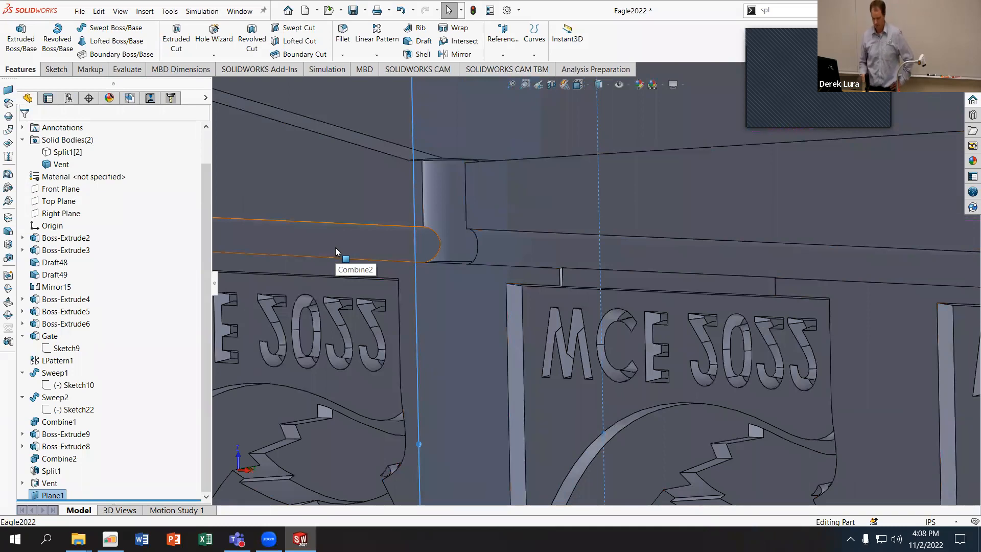
left_click(56, 69)
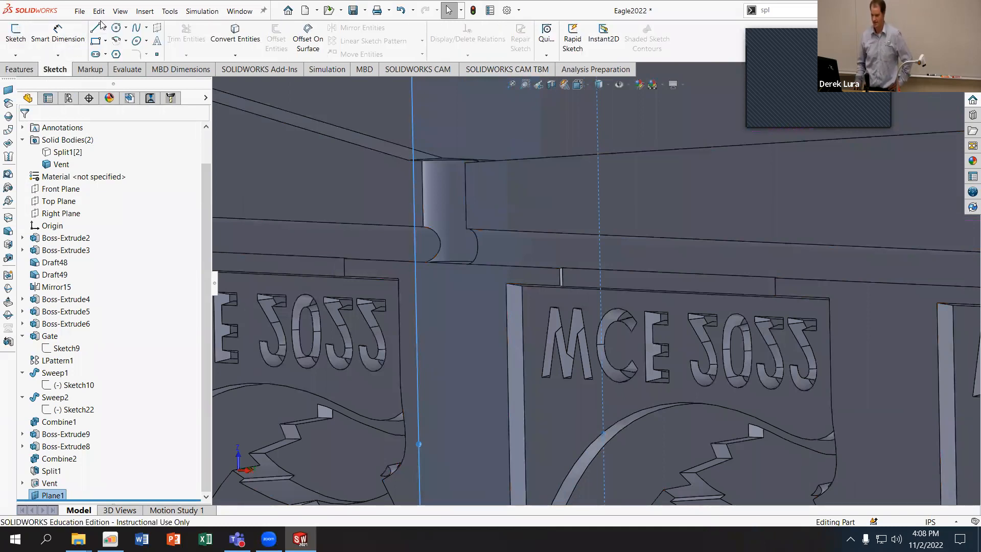
left_click(97, 28)
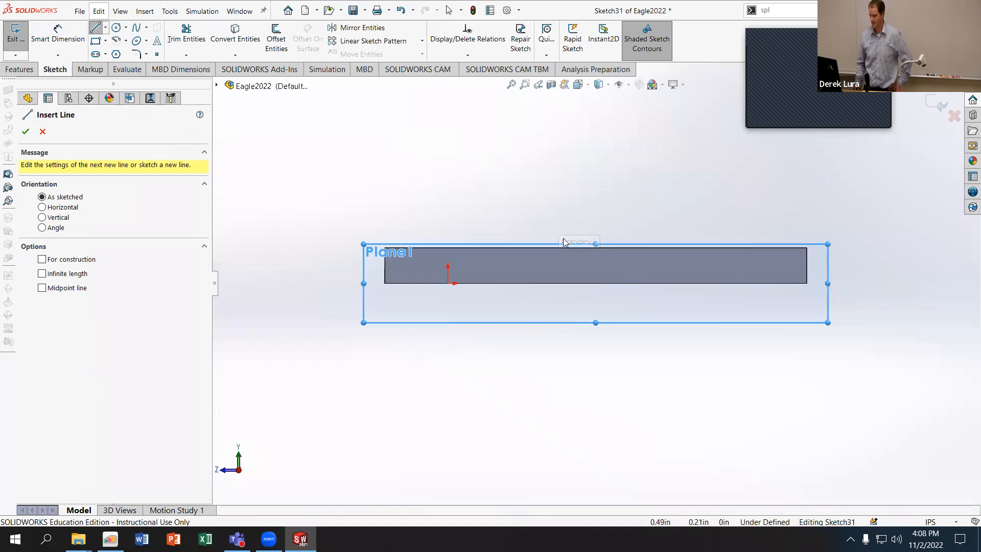
left_click(608, 85)
left_click(599, 146)
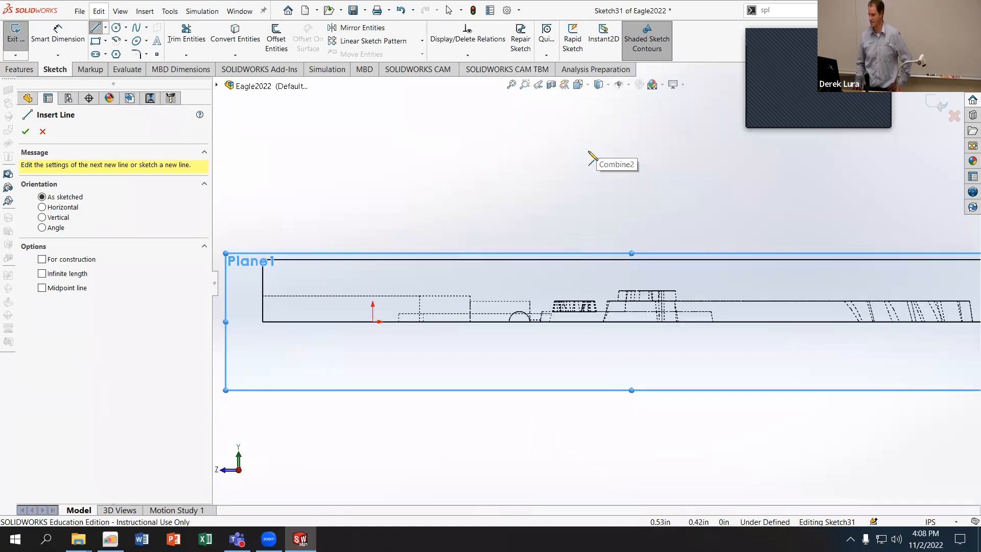
scroll(557, 341, "up", 2)
scroll(563, 334, "down", 6)
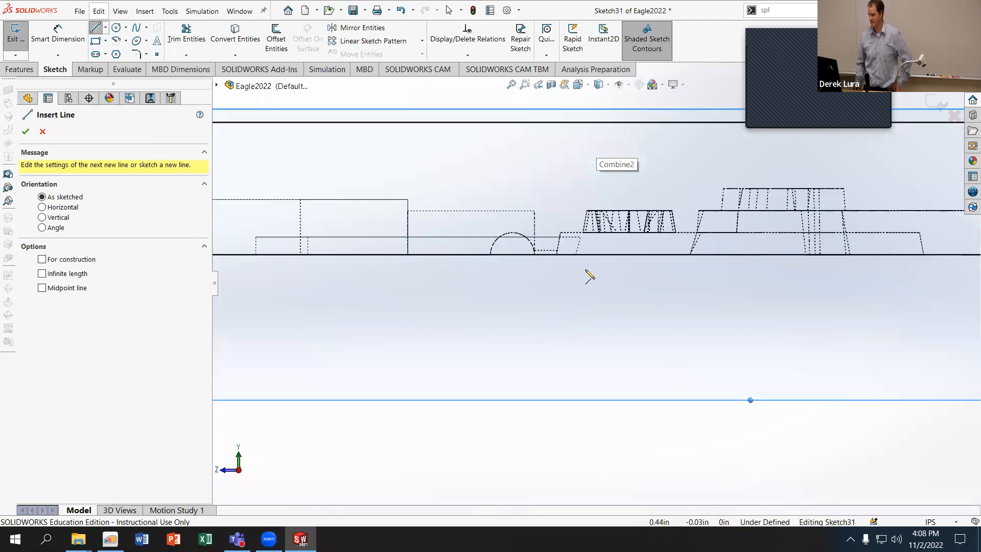
left_click(557, 254)
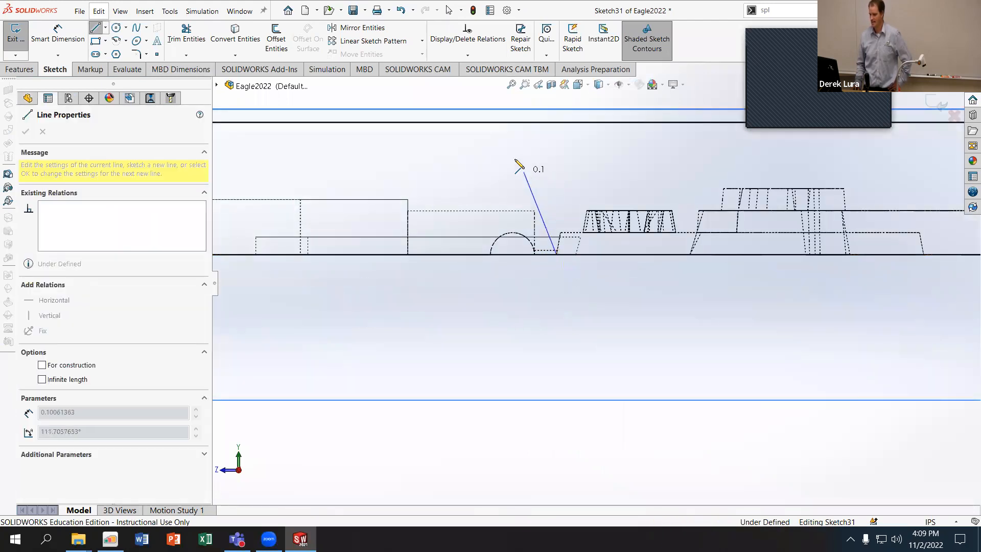
left_click(457, 123)
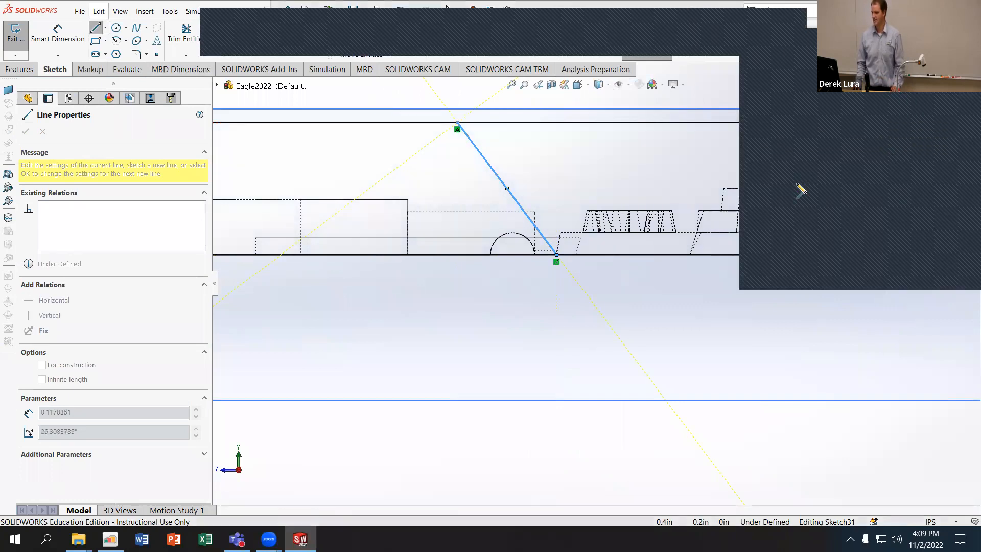
Step: Remove the relation holding the line to the mold's outer face and extend that end beyond the face
left_click(95, 28)
left_click(457, 129)
key("Delete")
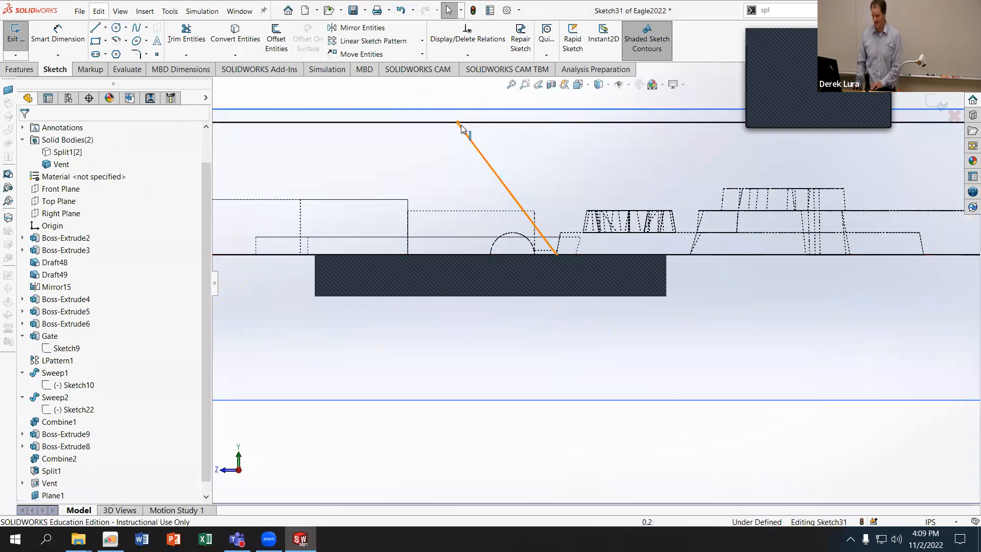
left_click_drag(457, 123, 432, 104)
Step: Remove the relation at the line's cavity end, extend that end past the parting face and exit the sketch
left_click(556, 254)
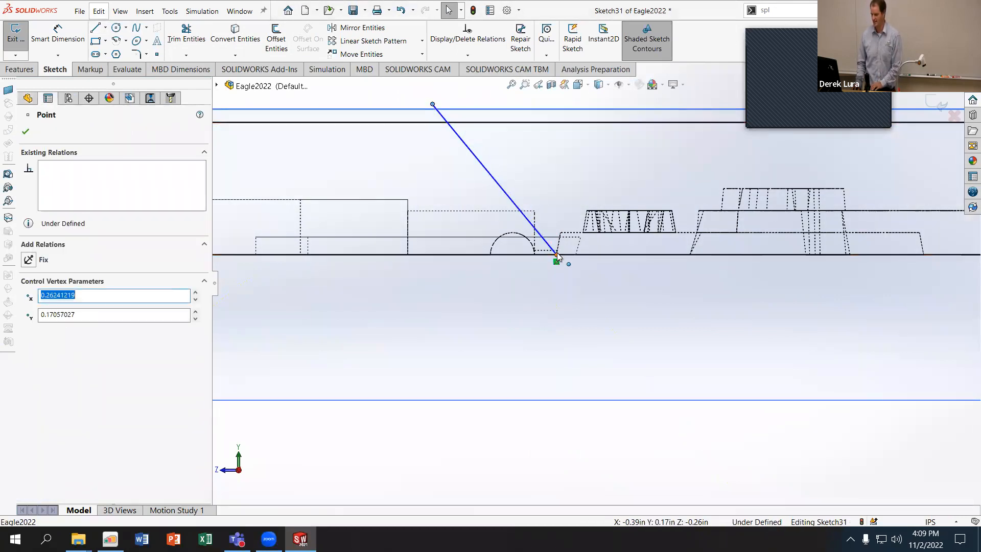
left_click(560, 264)
left_click(556, 262)
key("Delete")
left_click_drag(556, 254, 576, 277)
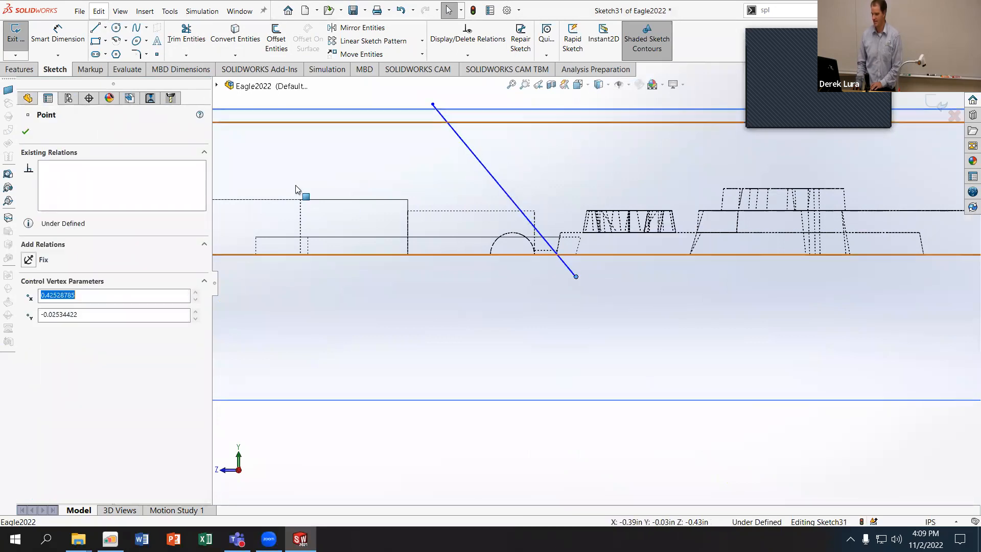
left_click(28, 71)
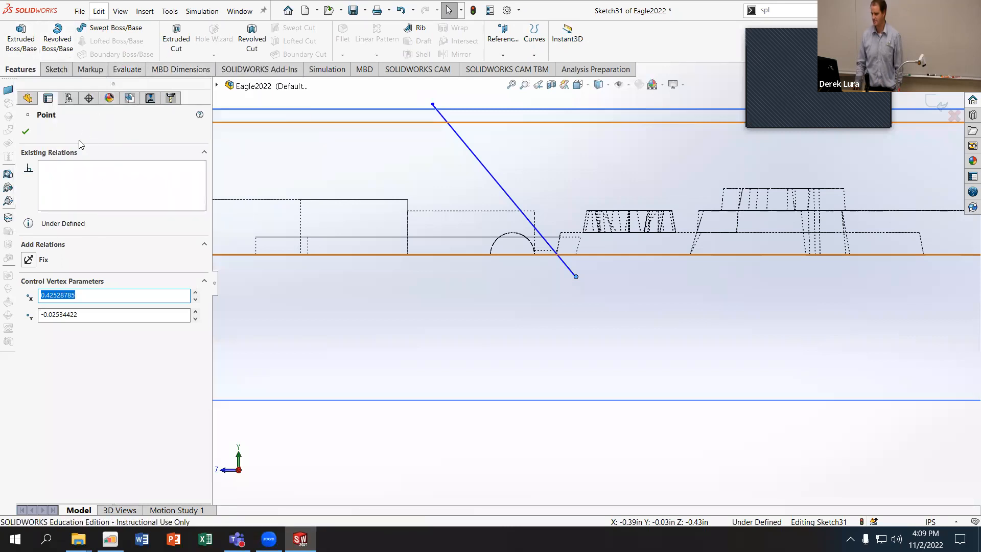
left_click(26, 132)
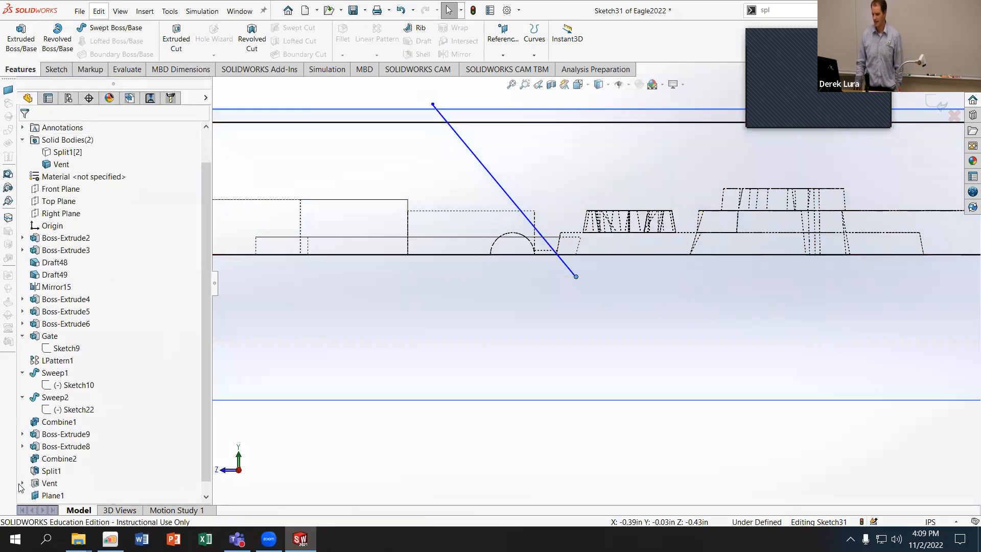
scroll(49, 489, "down", 1)
left_click(57, 495)
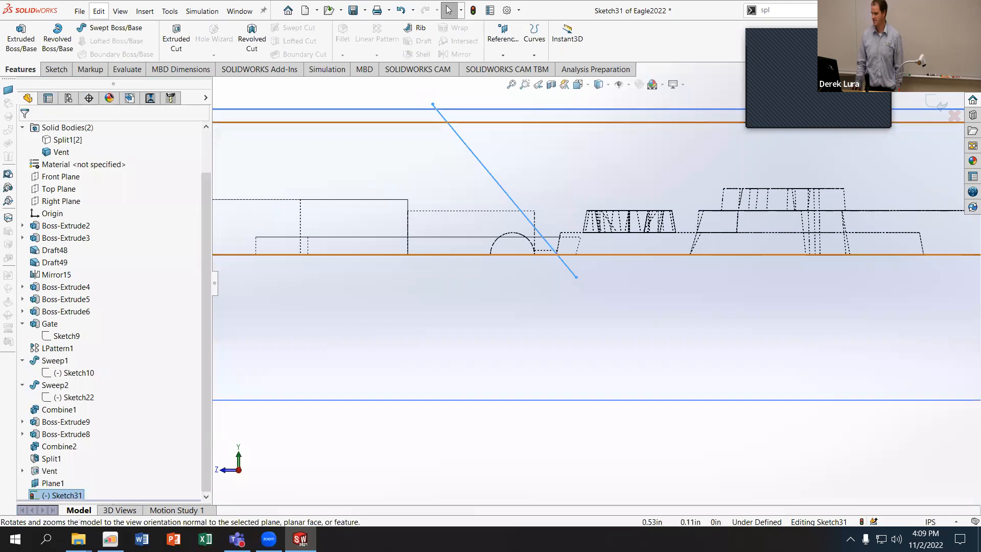
left_click(928, 104)
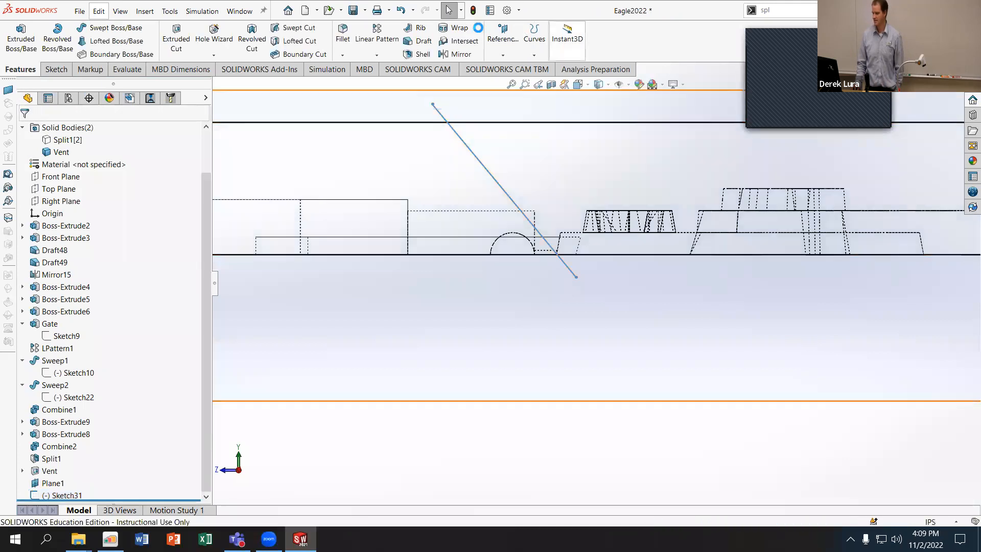
Step: Create a swept cut along the slanted line using a circular profile of 0.8 mm diameter
left_click(65, 497)
left_click(288, 31)
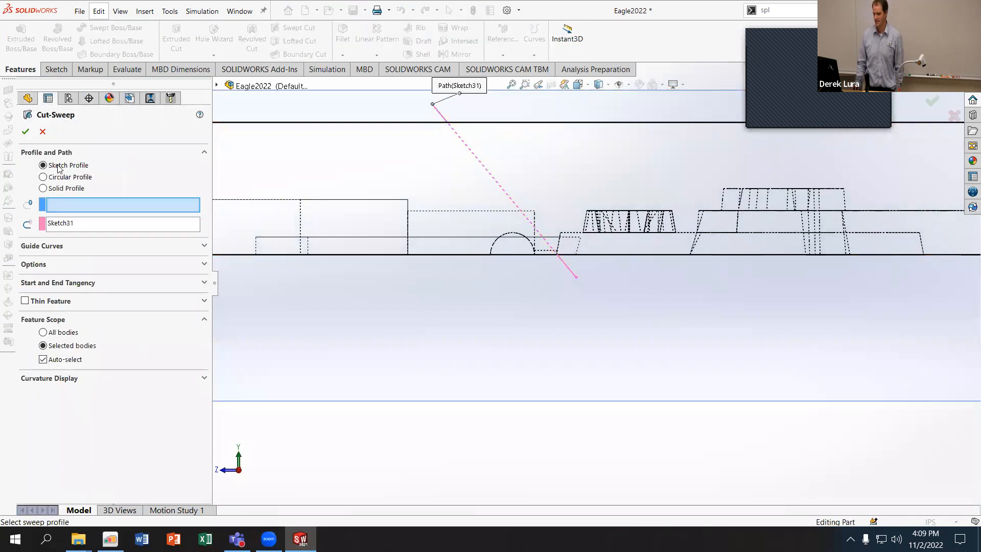
left_click(43, 177)
left_click_drag(59, 218, 5, 217)
type(".8m")
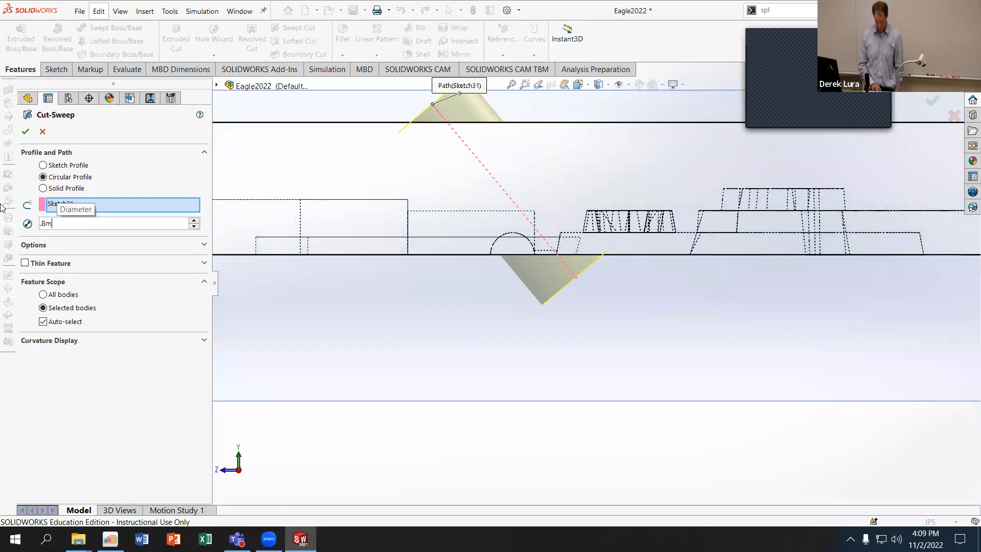
key("Return")
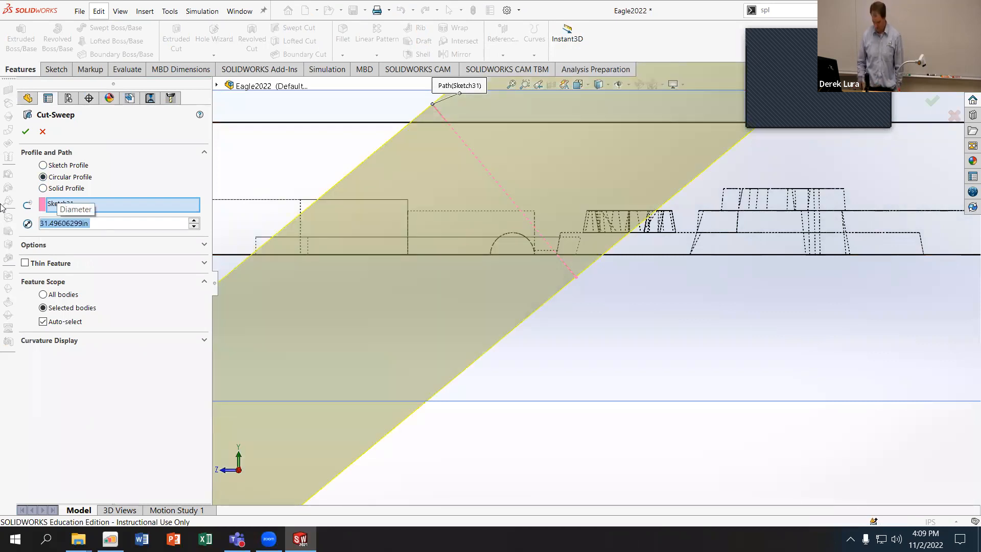
type(".8mm")
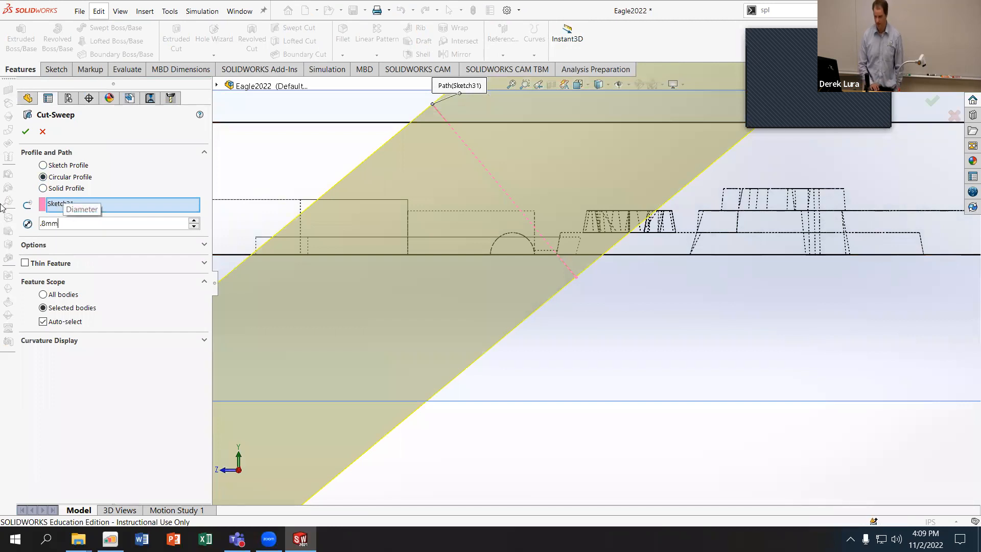
key("Return")
left_click(25, 131)
Step: Edit the swept cut at the middle cavity's corner and set its circular profile diameter to 0.02 in
scroll(263, 226, "up", 8)
middle_click_drag(300, 164, 428, 340)
scroll(483, 293, "down", 10)
scroll(484, 293, "down", 8)
middle_click_drag(545, 293, 505, 287)
right_click(51, 495)
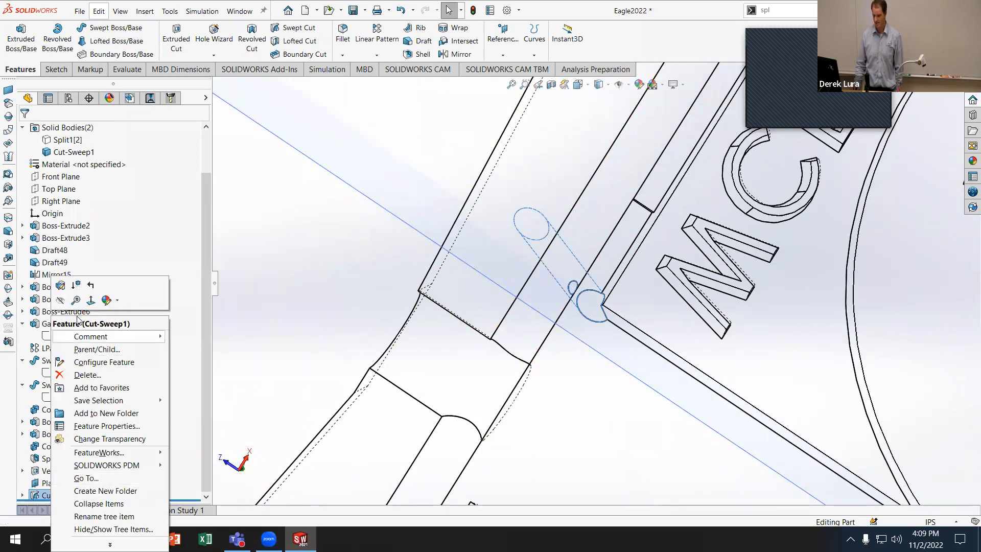
left_click(59, 285)
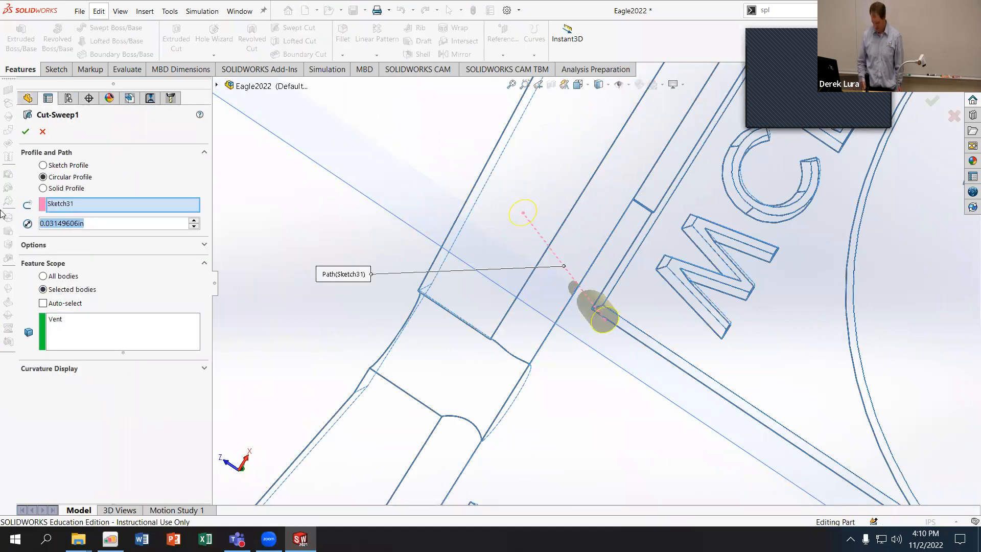
type("0.02")
key("Return")
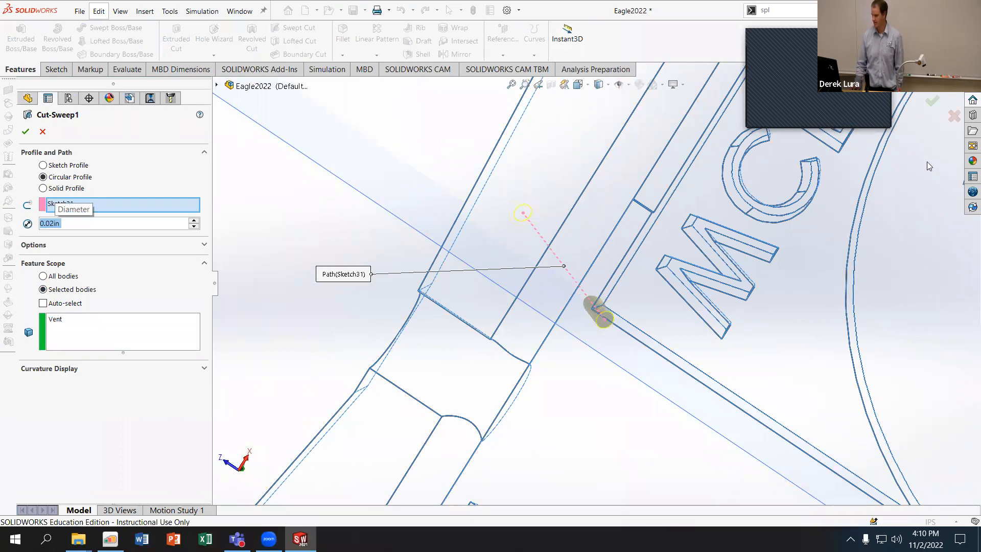
left_click(932, 101)
Step: Switch the display style to Shaded With Edges and review the mold half with its new vent hole
scroll(685, 228, "up", 3)
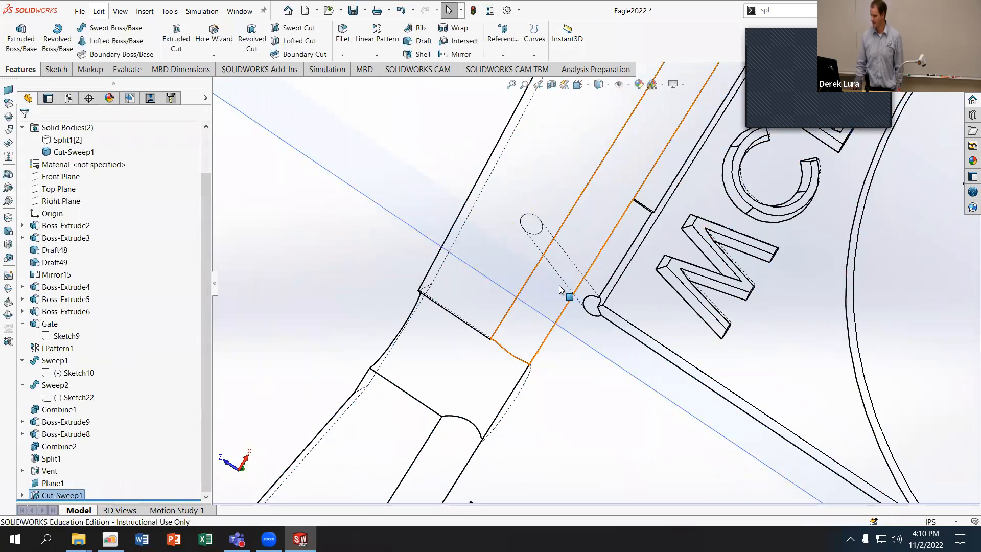
scroll(684, 229, "up", 4)
middle_click_drag(611, 232, 647, 323)
scroll(645, 323, "up", 1)
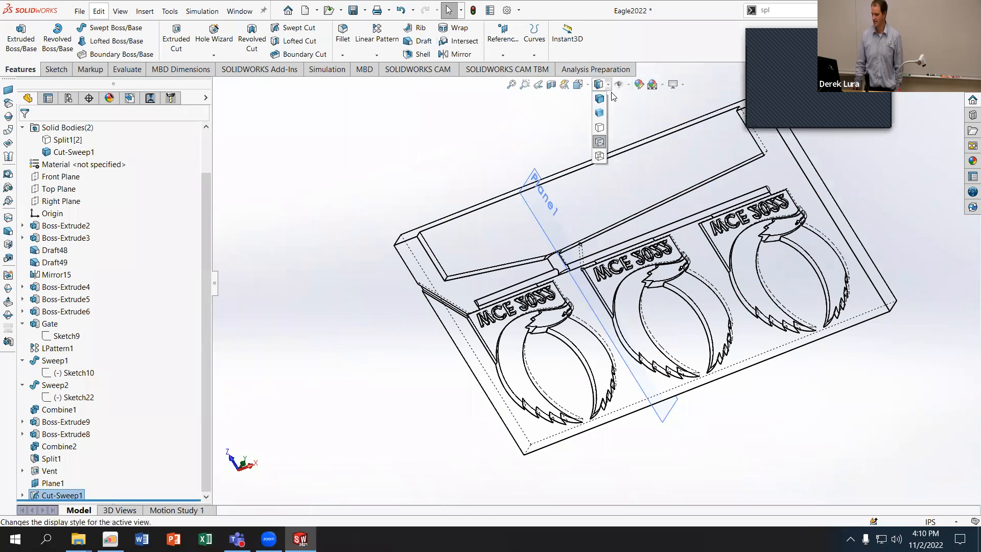
left_click(599, 99)
mouse_move(548, 120)
middle_mouse_down()
mouse_move(717, 148)
mouse_move(694, 128)
mouse_move(576, 101)
middle_mouse_up()
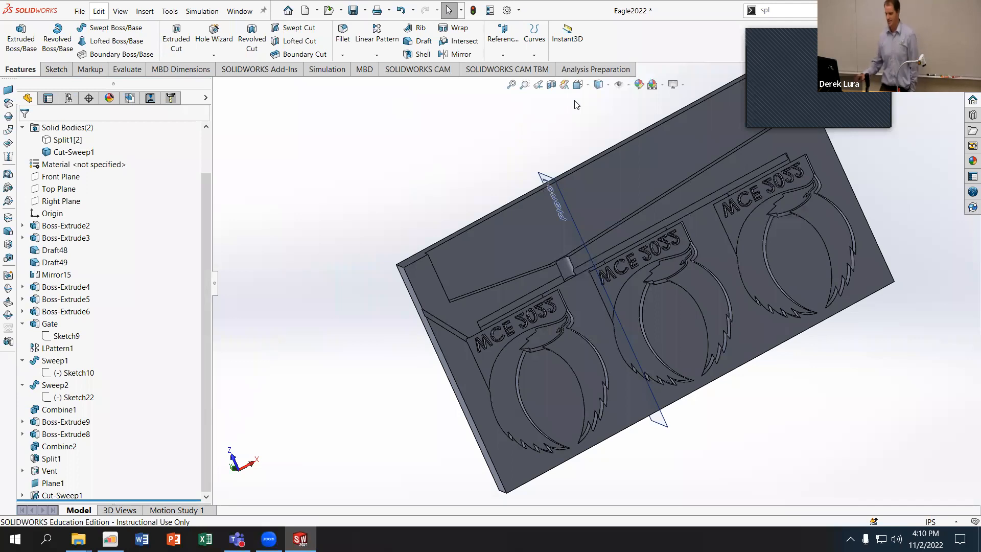
scroll(370, 301, "down", 3)
scroll(120, 418, "up", 2)
scroll(121, 434, "down", 2)
scroll(242, 346, "up", 2)
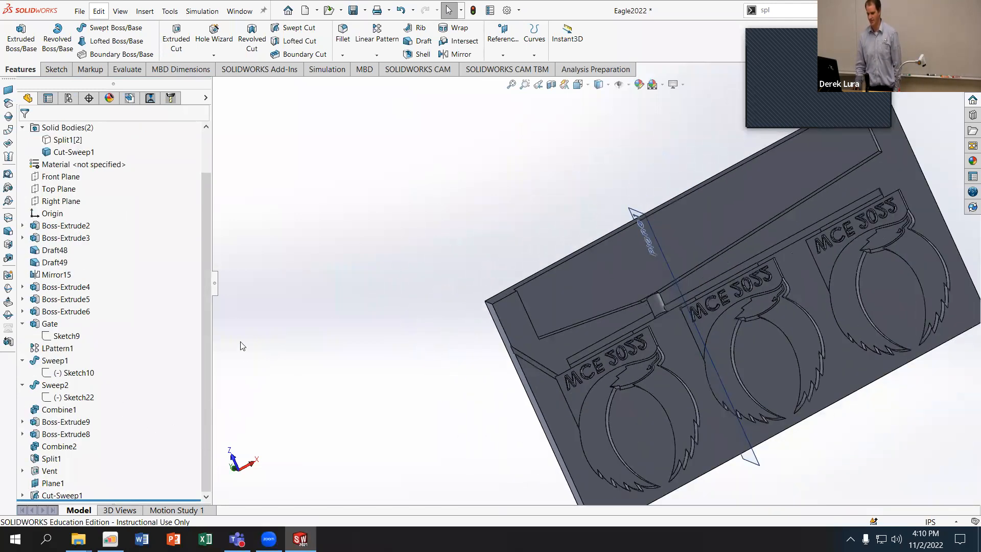
Step: Show the Split1[2] body and view the two mold halves closed together from the side
right_click(68, 140)
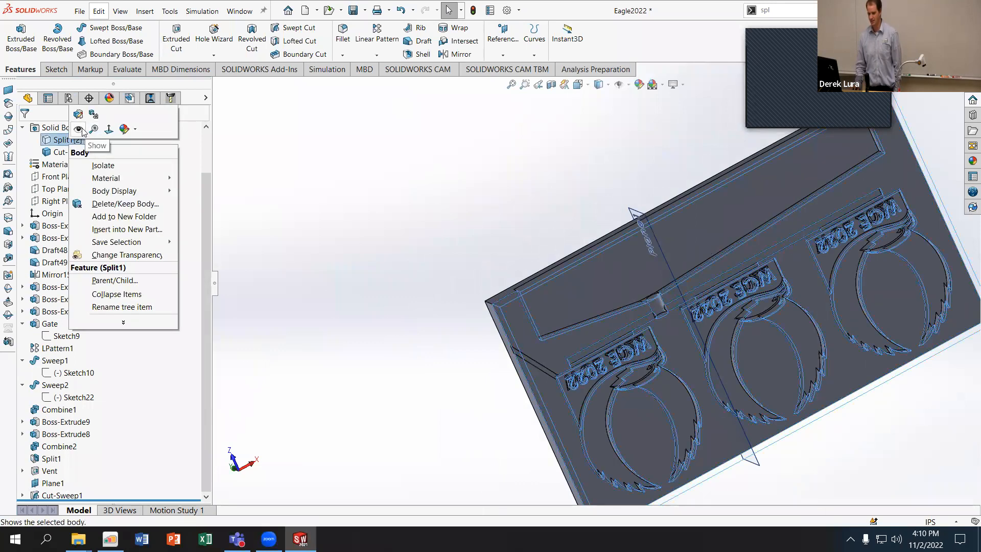
left_click(113, 162)
scroll(317, 195, "up", 4)
middle_click_drag(320, 197, 385, 193)
left_click(397, 197)
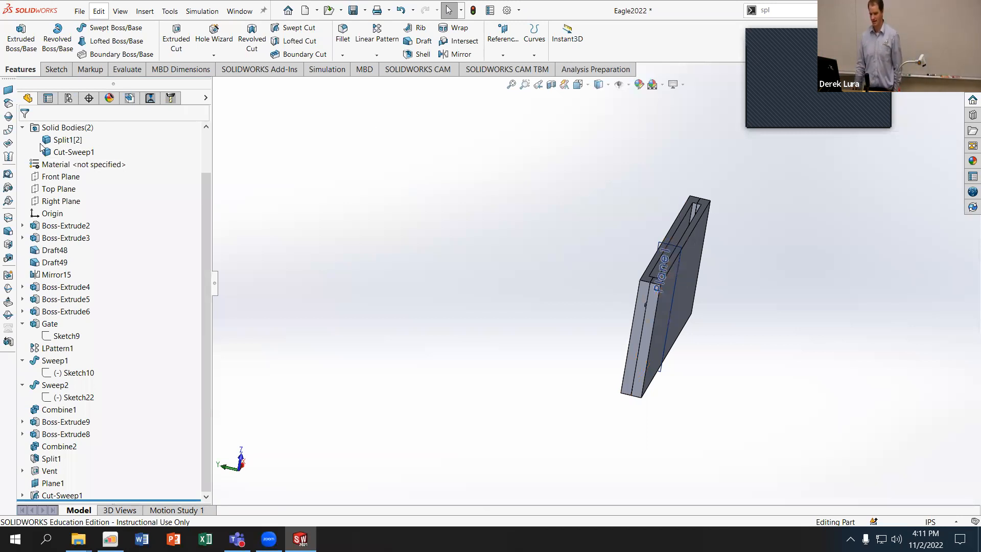
Step: Hide the Split1[2] body and face the remaining half's parting face with its three eagle cavities
left_click(71, 152)
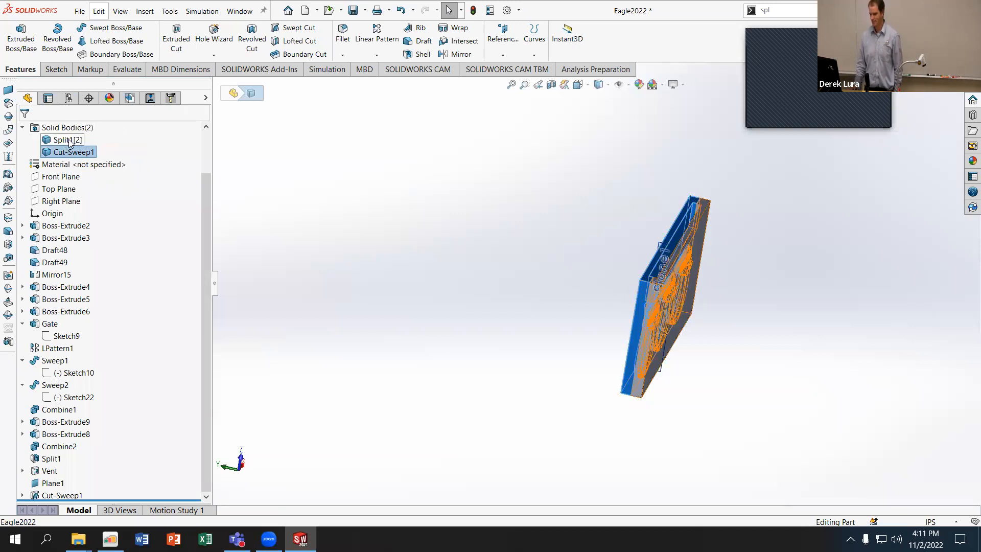
left_click(69, 139)
left_click(79, 125)
middle_click_drag(529, 289, 494, 250)
left_click(499, 250)
middle_click_drag(695, 324, 685, 319)
scroll(685, 319, "down", 4)
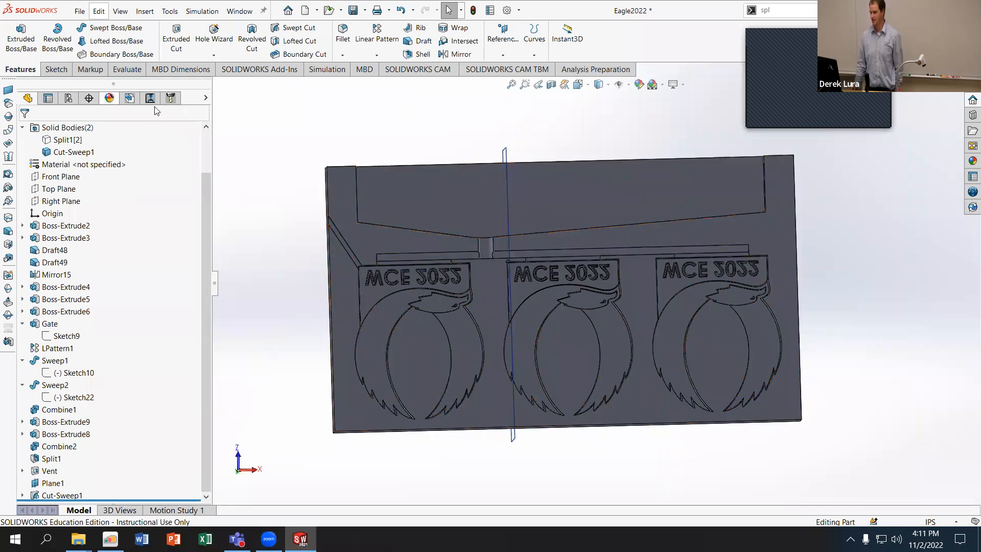
Step: Sketch two circles on the parting face, one beside the runner's far end and one near the diagonally opposite lower corner
left_click(56, 70)
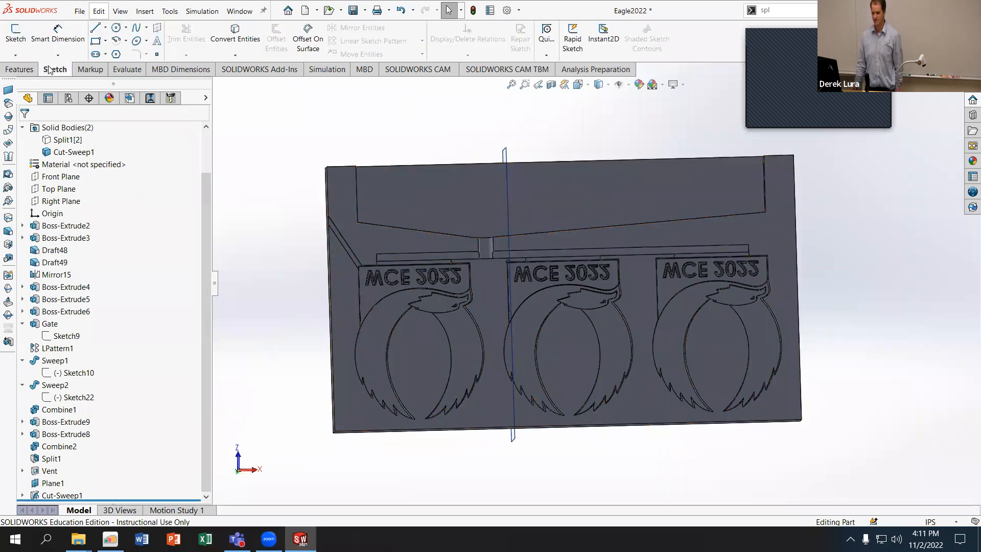
left_click(116, 28)
left_click(771, 227)
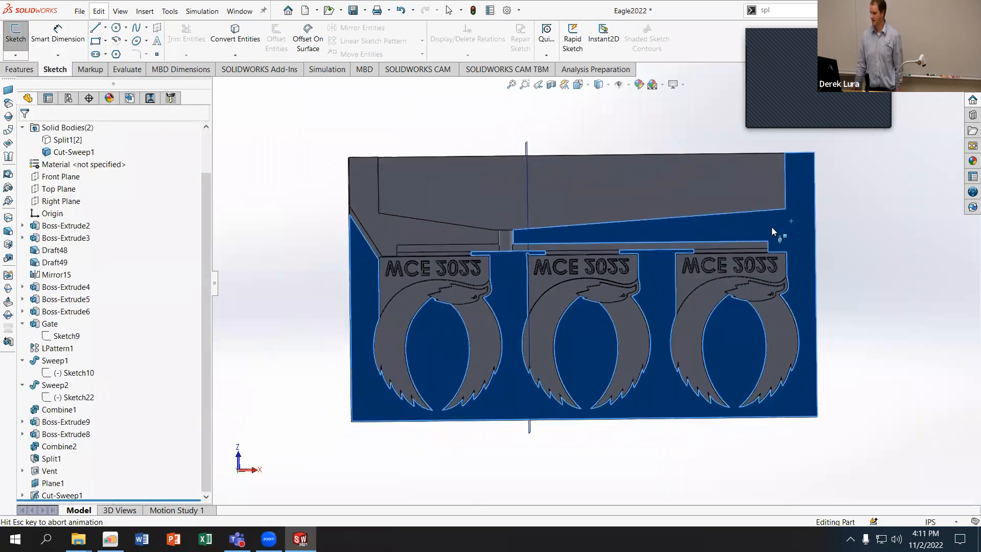
left_click(805, 225)
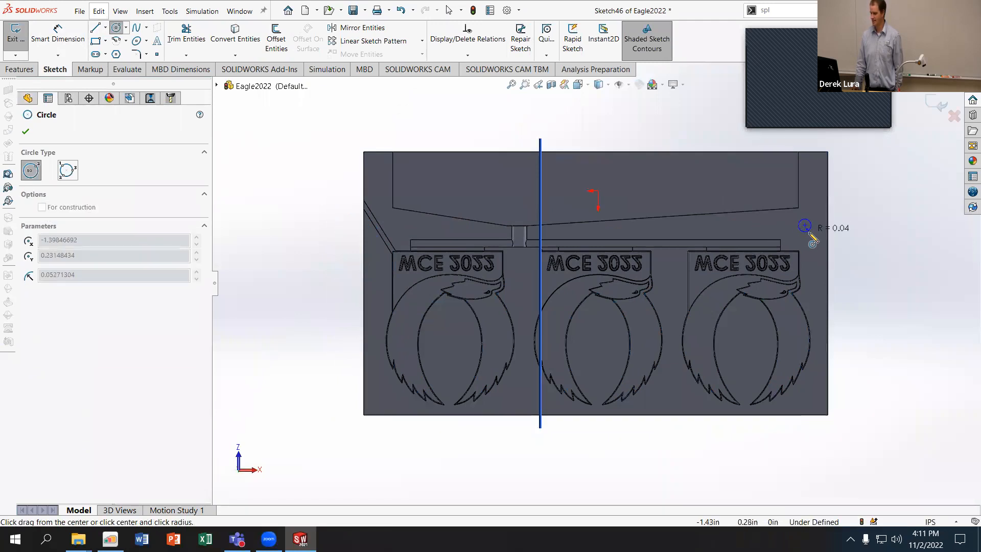
left_click(810, 233)
left_click(384, 396)
left_click(389, 401)
Step: Dimension both circles on the parting face with a diameter of 0.1 in
left_click(48, 44)
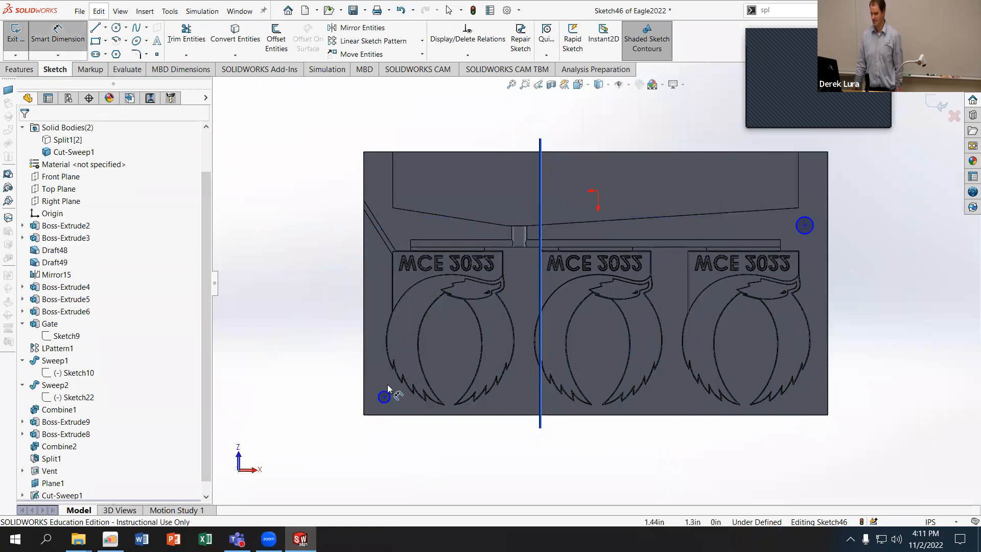
left_click(390, 397)
left_click(521, 449)
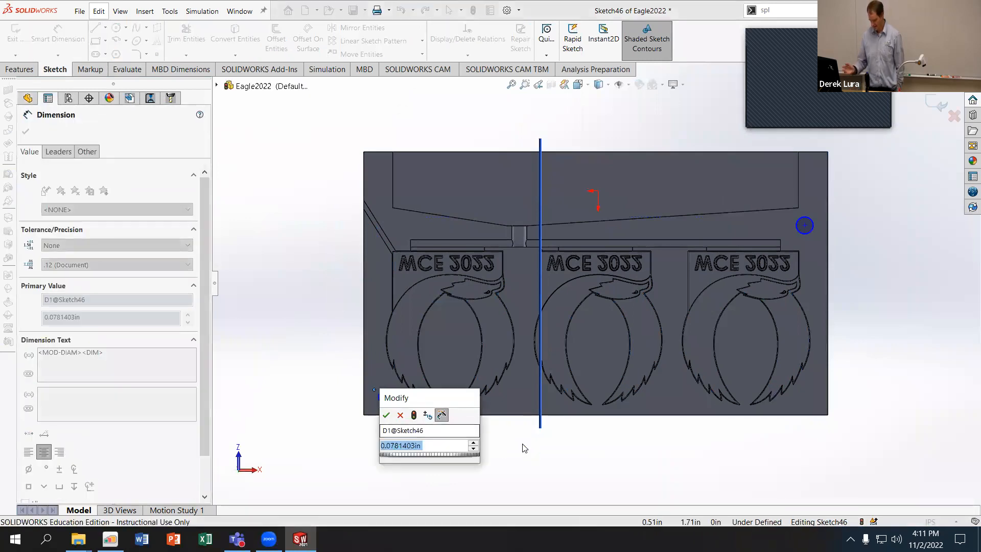
type(".1")
key("Return")
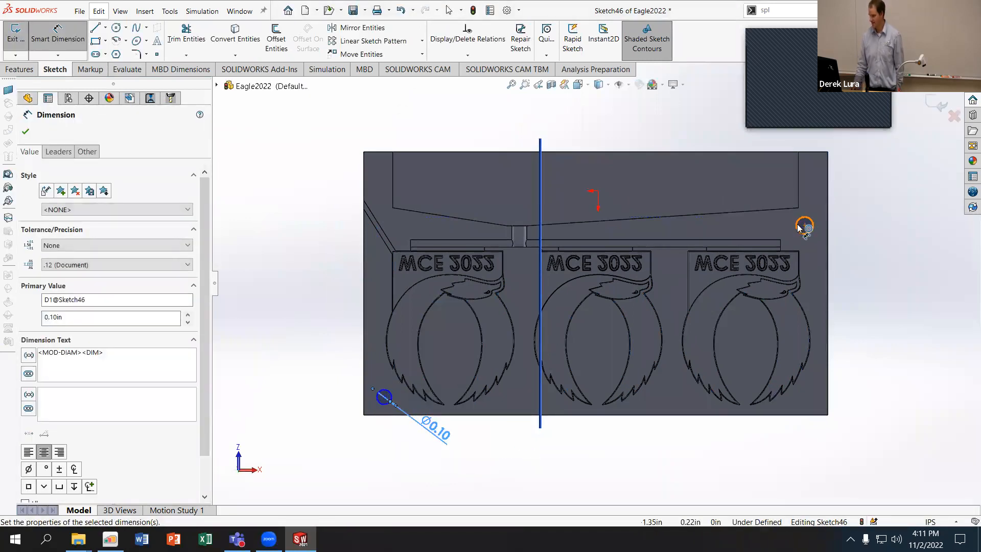
left_click(805, 225)
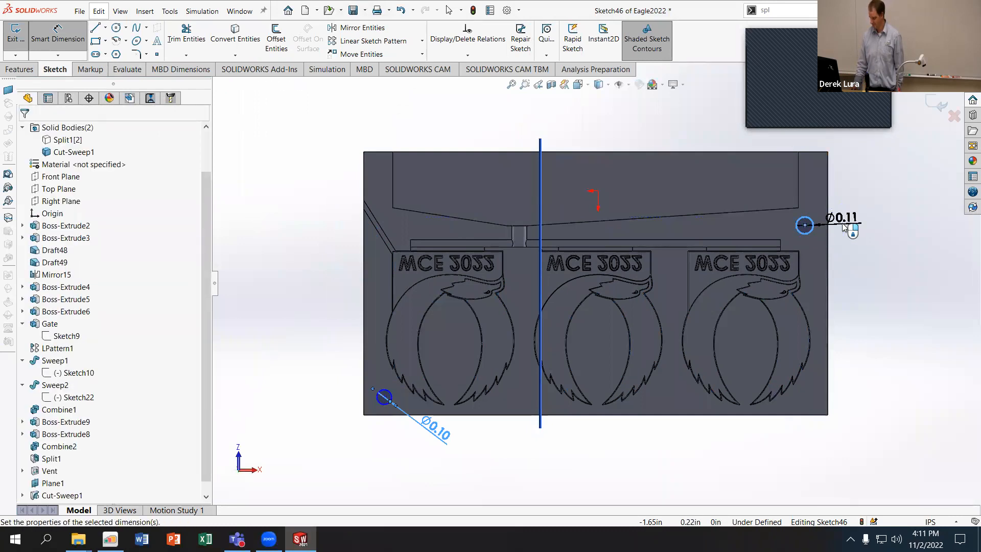
left_click(840, 220)
type(".1")
key("Return")
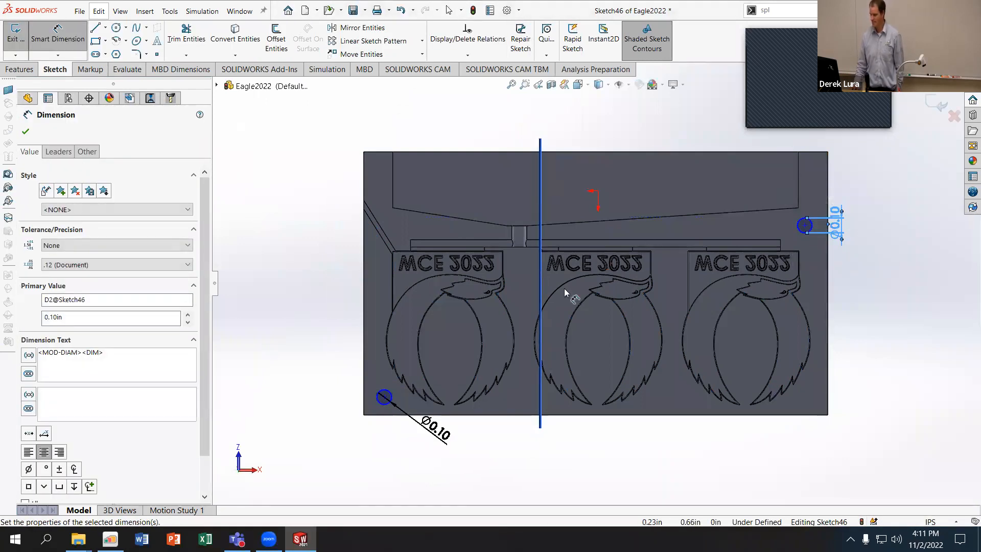
Step: Dimension the lower corner circle's center 0.2 in from the block's adjacent side edge
middle_click_drag(341, 198, 361, 219)
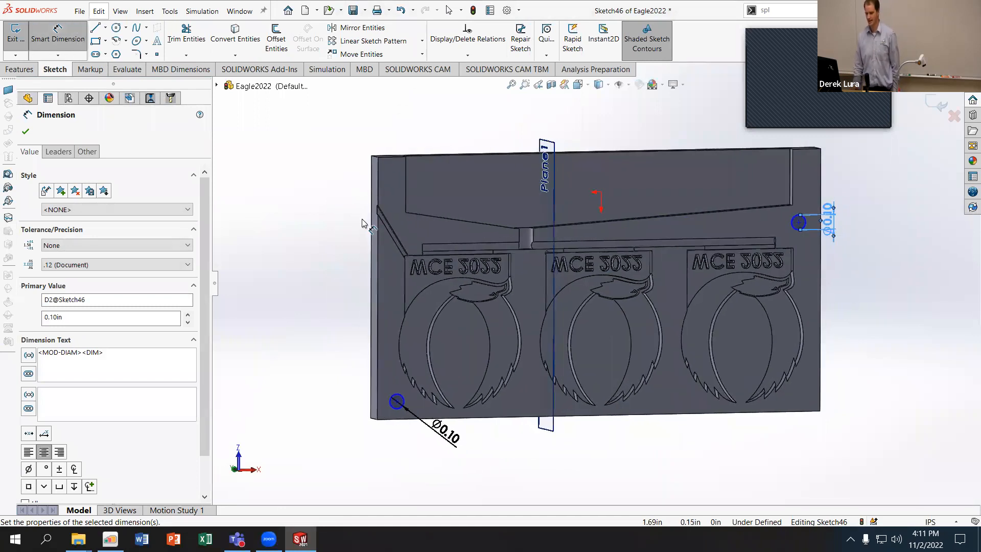
left_click(34, 73)
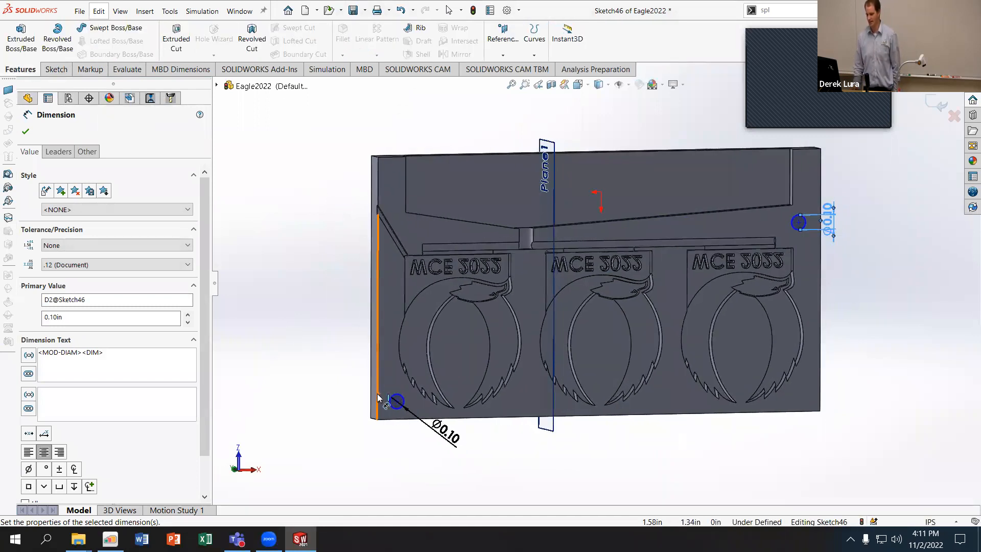
key("Escape")
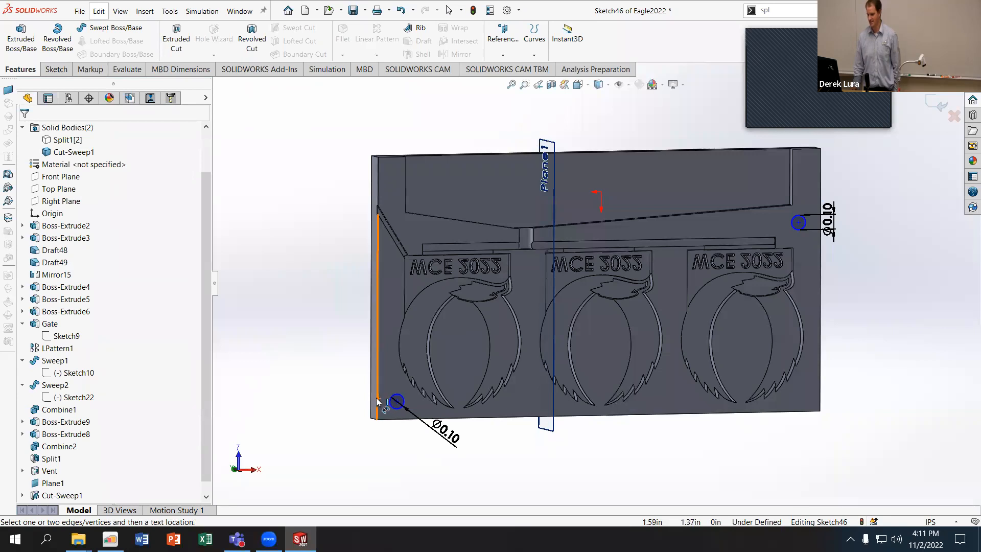
left_click(378, 401)
left_click(396, 402)
left_click(390, 457)
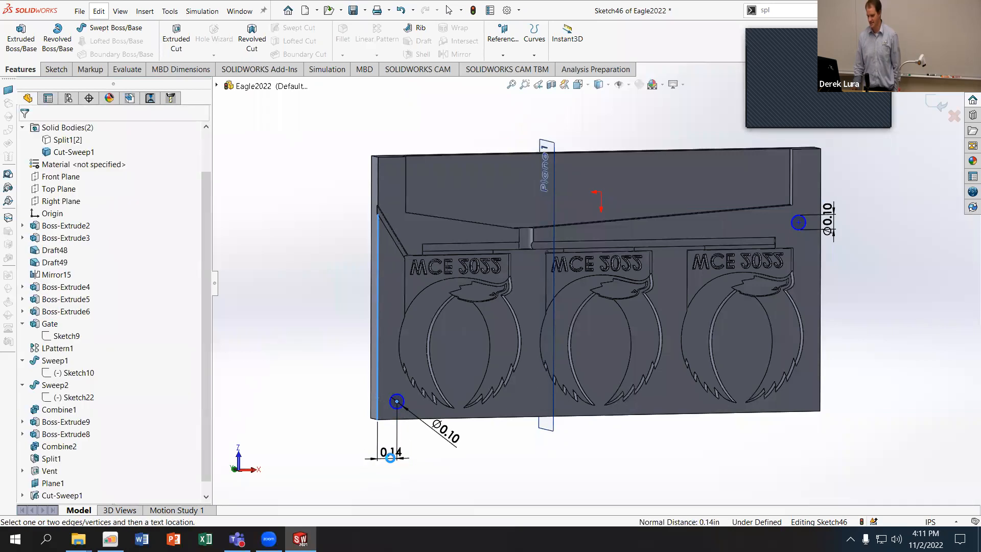
left_click(389, 456)
type(".")
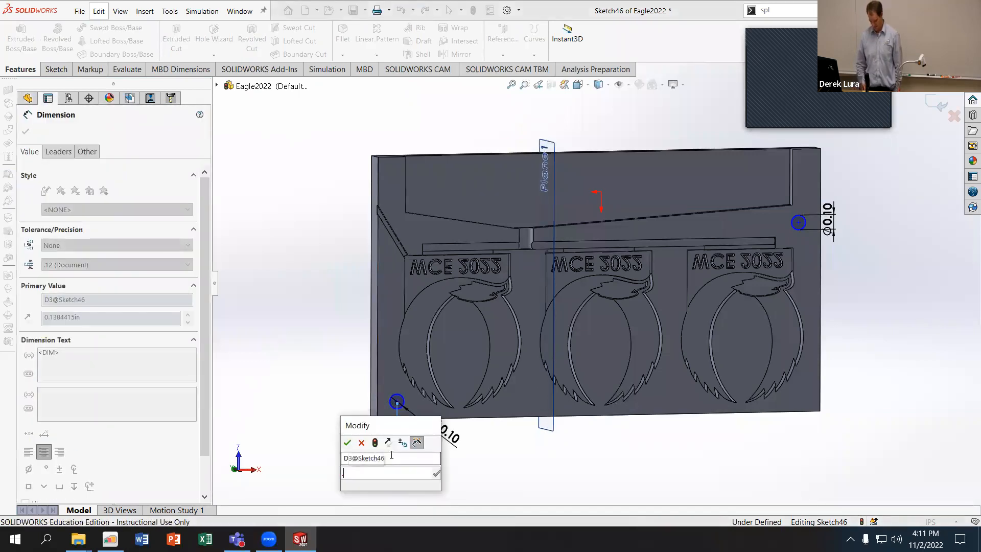
type("2")
key("Return")
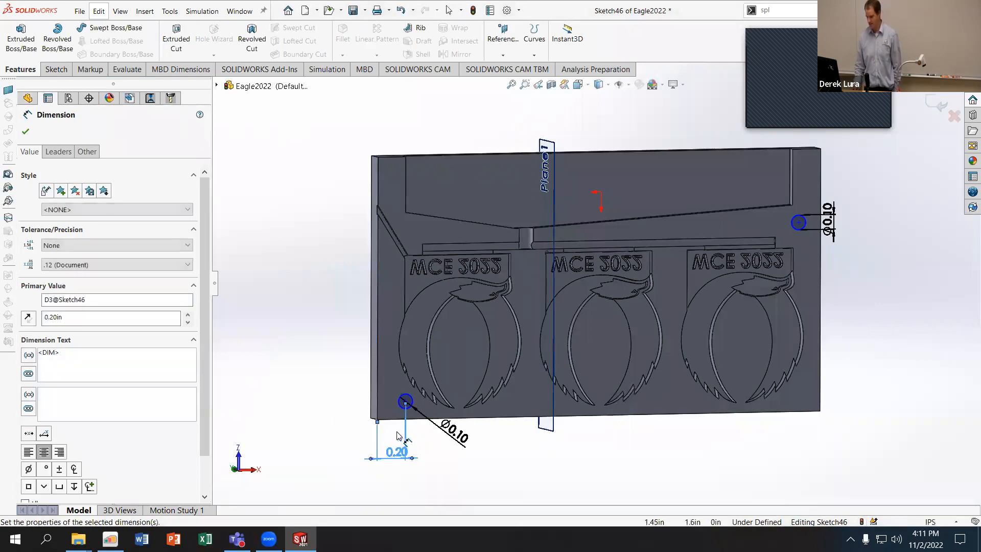
Step: Dimension the lower corner circle's center 0.2 in from the block's bottom edge
left_click(391, 420)
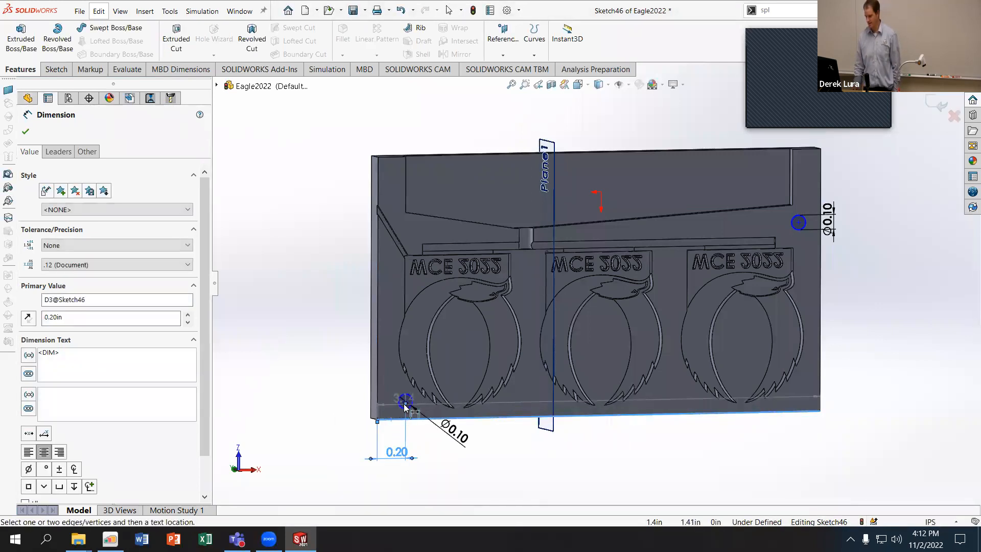
left_click(405, 402)
left_click(313, 384)
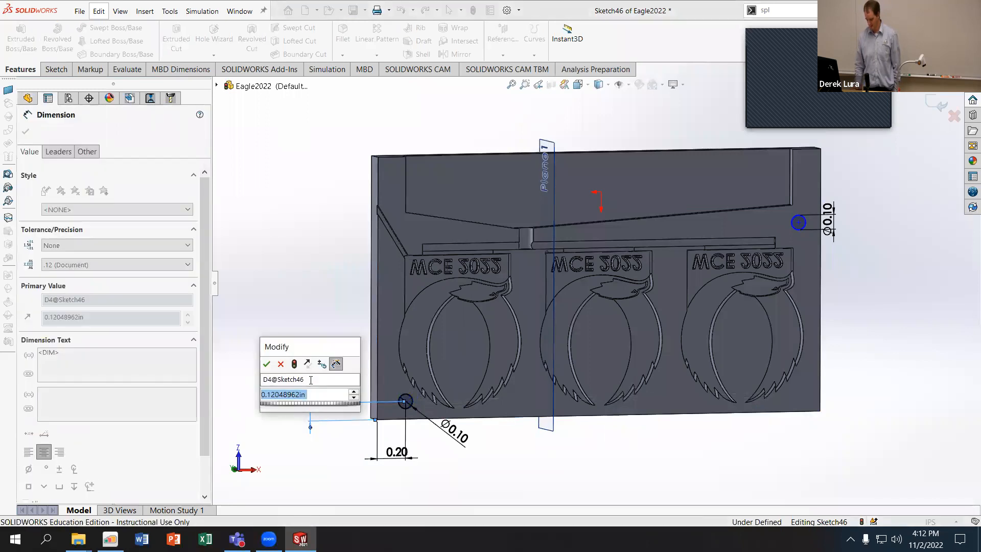
key("Return")
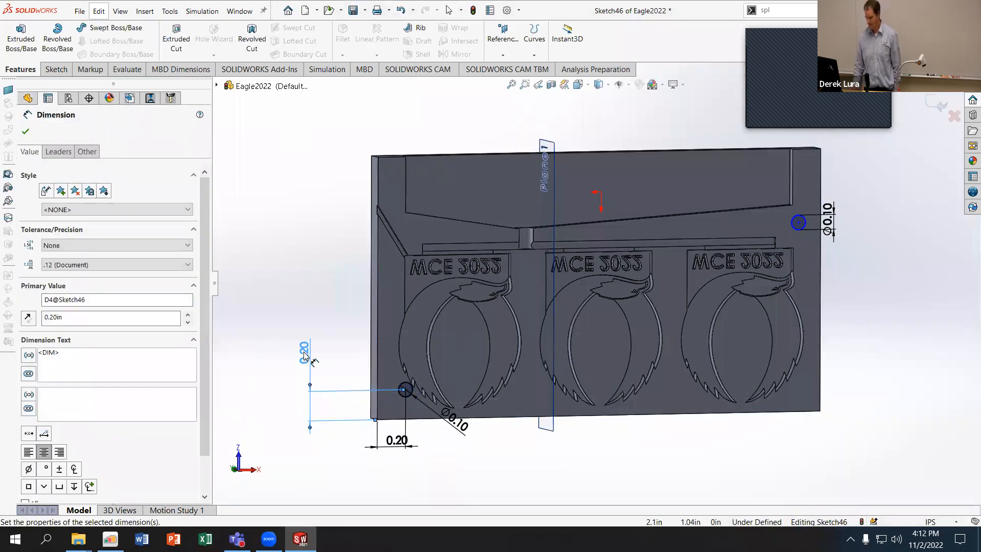
Step: Set the lower corner circle's distances from the bottom edge and the side edge to 0.1 in each
double_click(305, 351)
type("0.1")
key("Return")
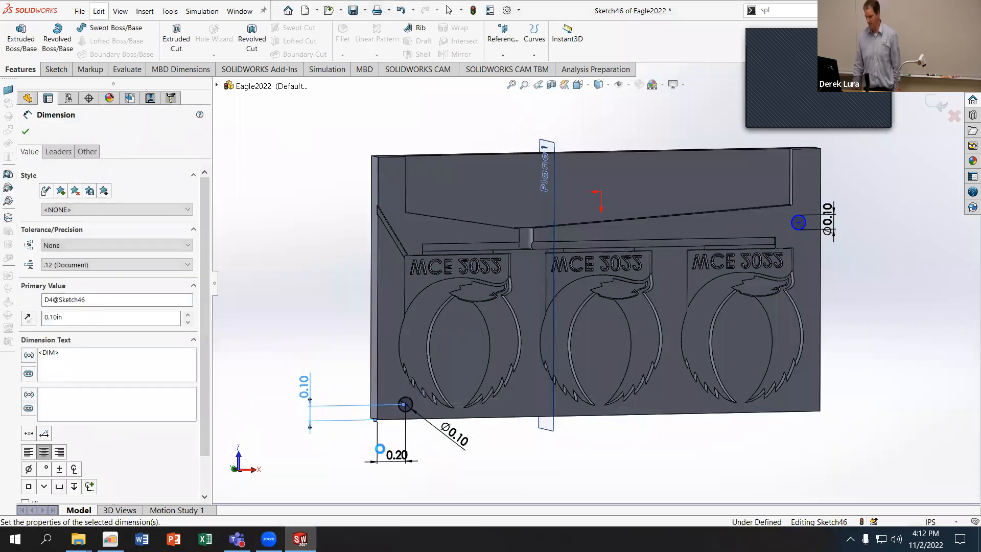
double_click(404, 455)
type("0.1")
key("Return")
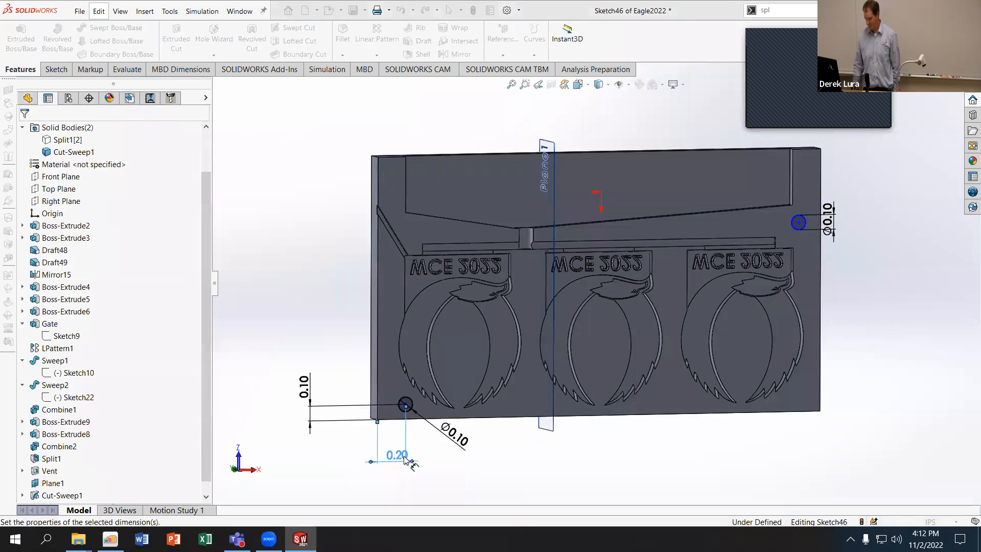
Step: Dimension the circle beside the runner 0.1 in from the block's nearest side edge
left_click(799, 222)
left_click(820, 248)
left_click(851, 261)
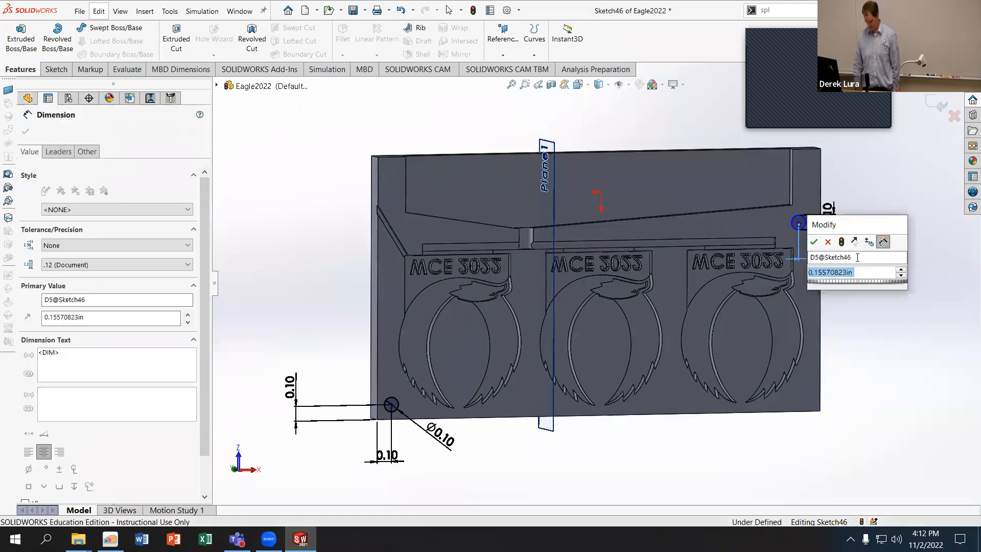
type("0.1")
key("Return")
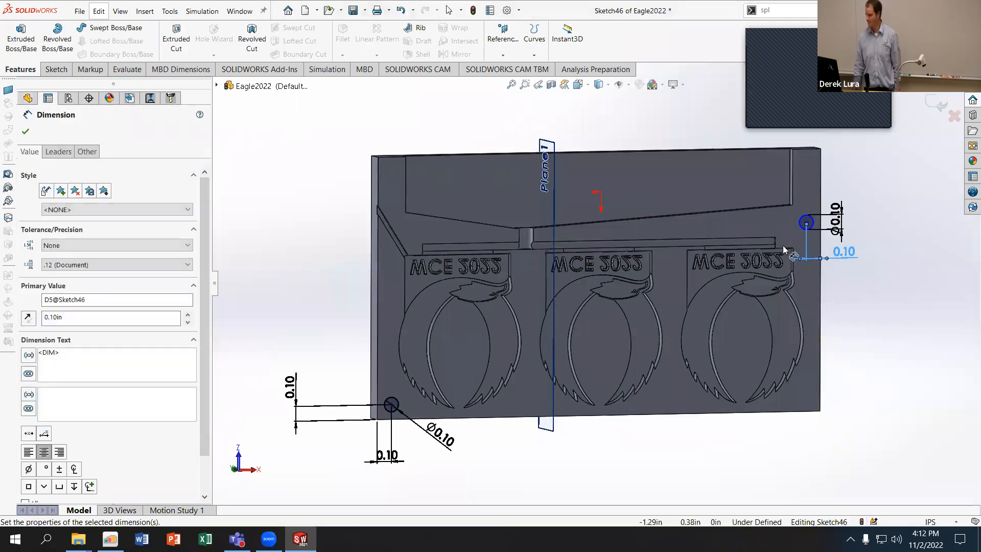
Step: Dimension the circle beside the runner 0.1 in above the top edge of the adjacent eagle cavity
left_click(784, 249)
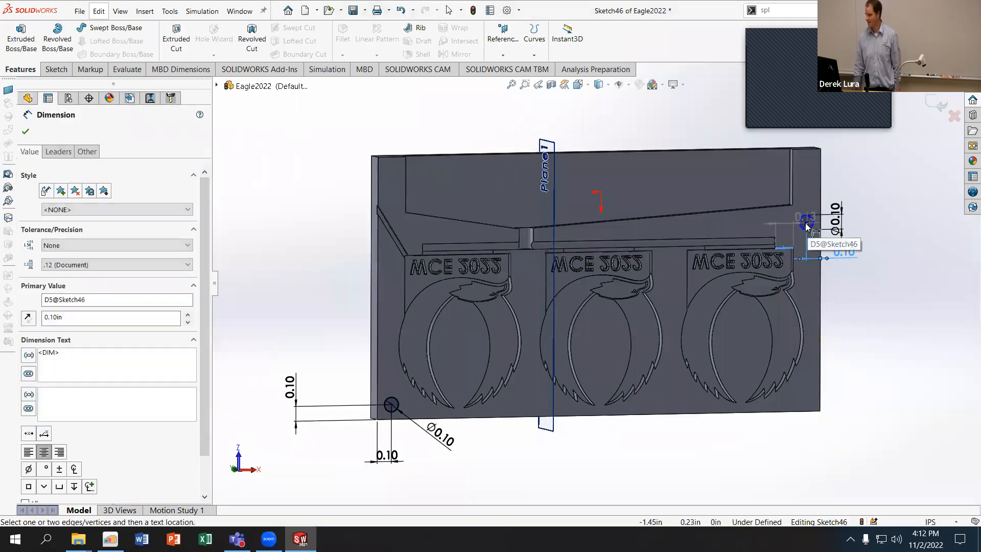
left_click(806, 223)
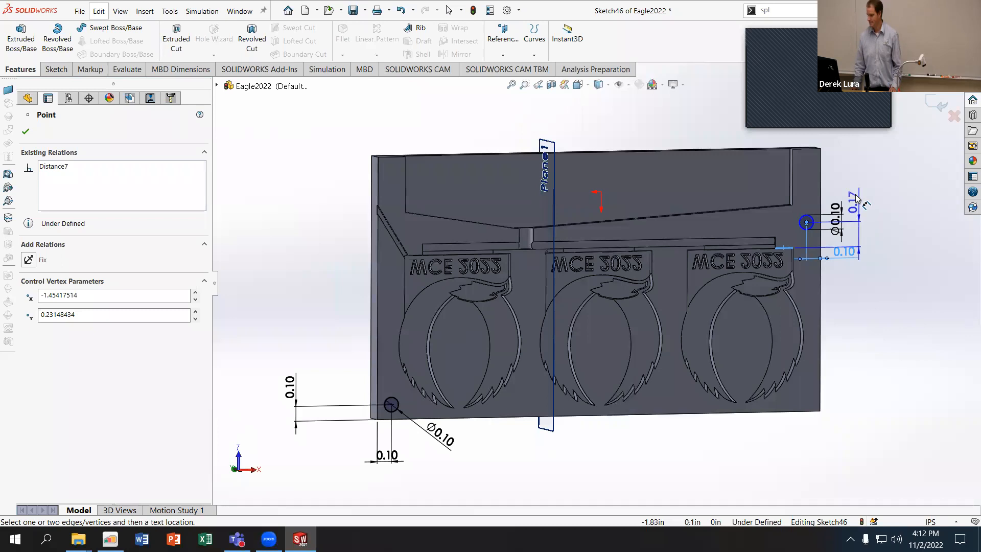
left_click(840, 275)
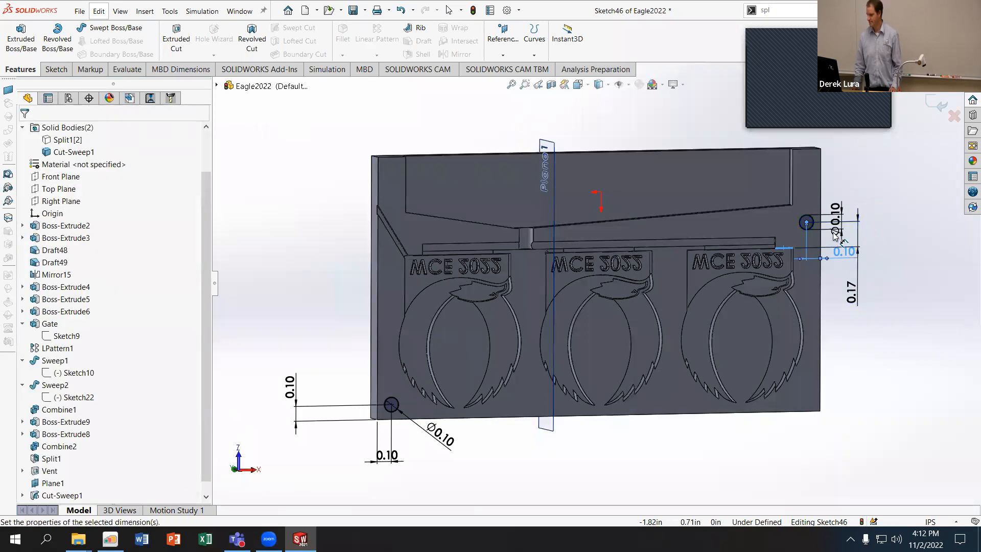
type("0.10in")
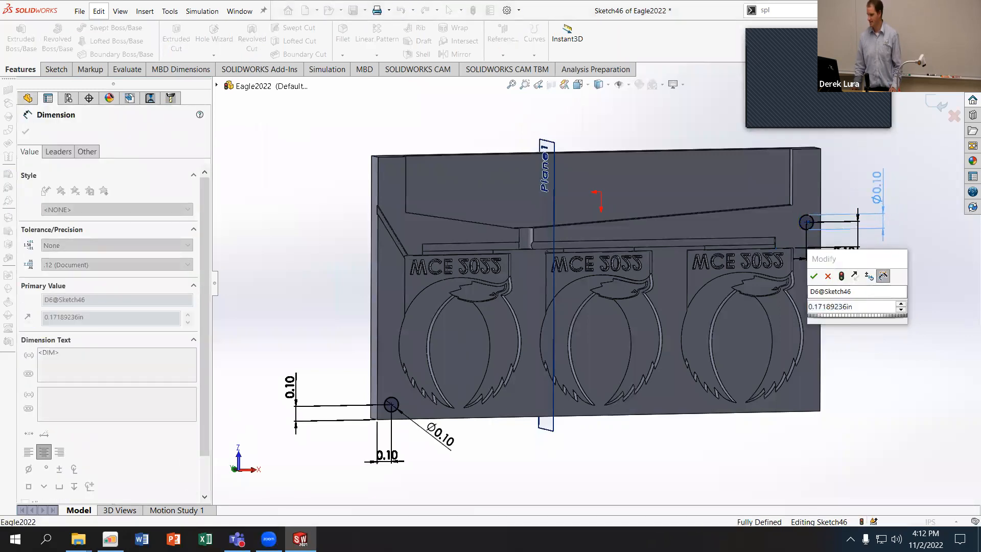
left_click(813, 276)
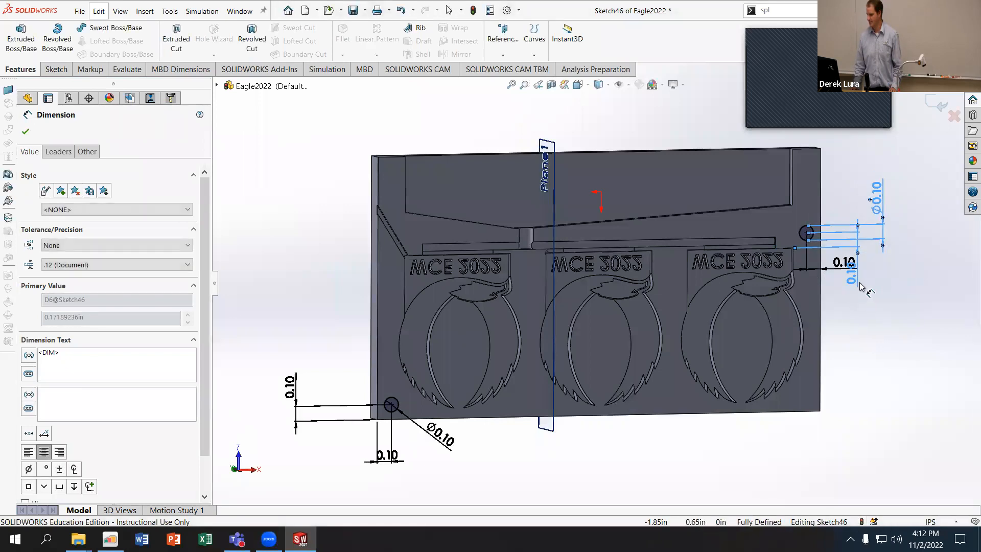
left_click(900, 316)
middle_click_drag(434, 183, 423, 211)
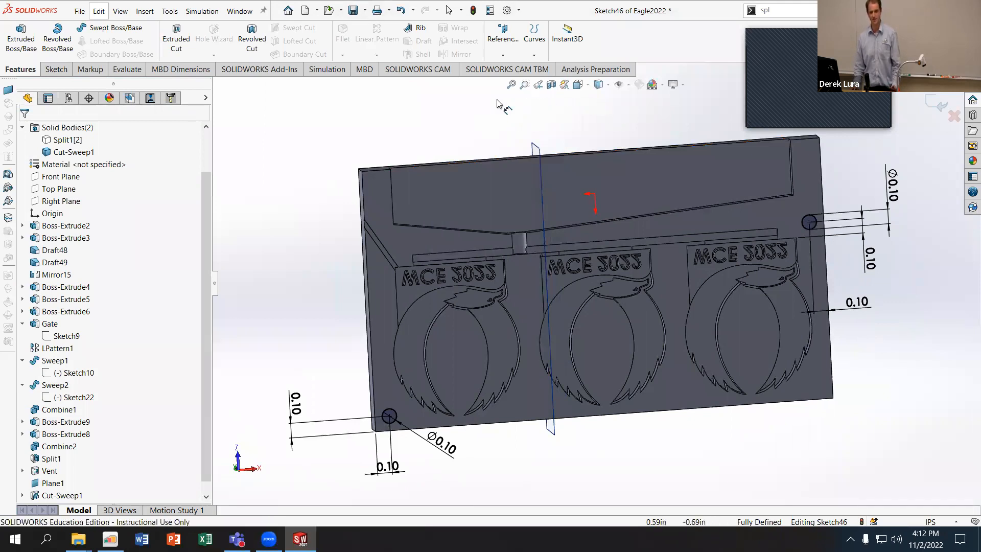
left_click(57, 70)
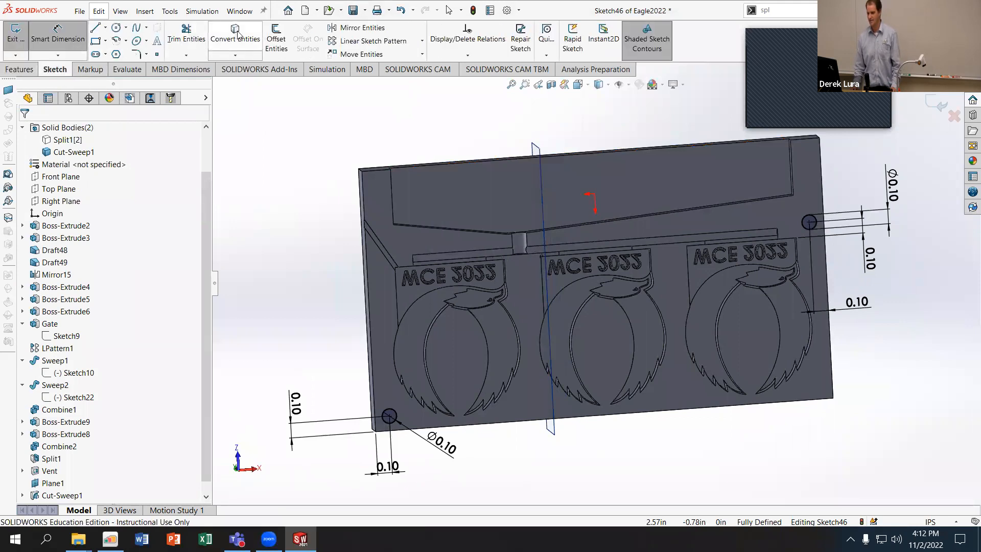
left_click(277, 39)
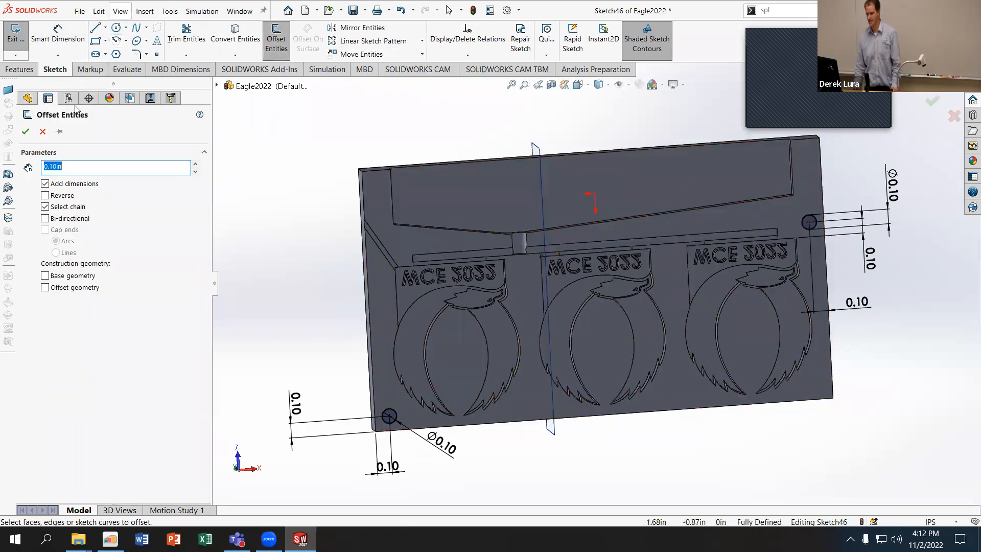
left_click(24, 132)
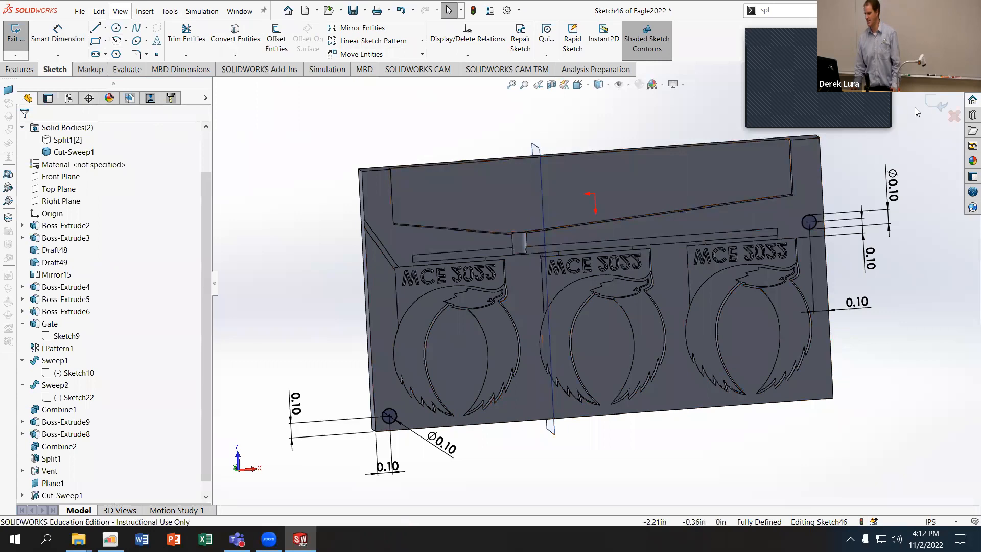
Step: Finish the alignment circle sketch and start a new sketch on the Top Plane
left_click(929, 105)
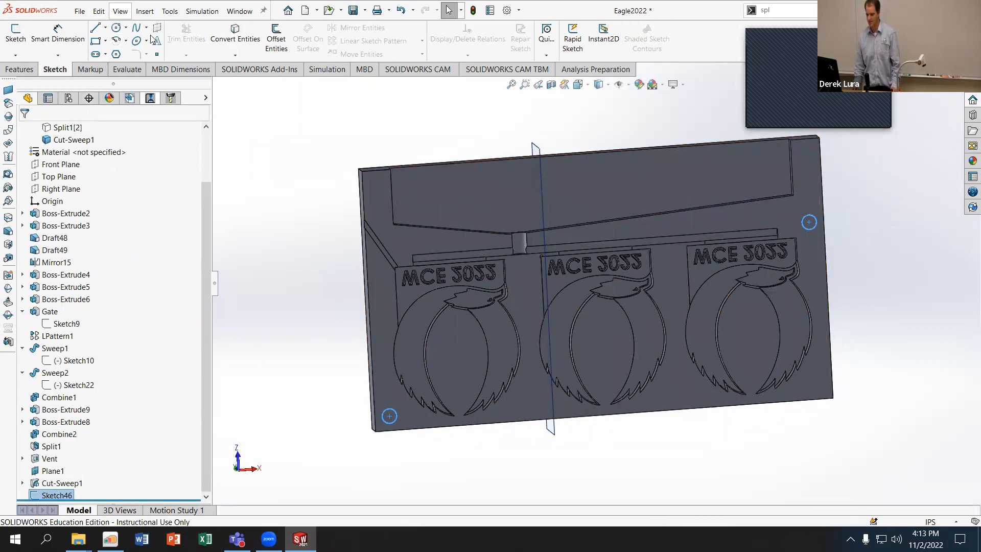
left_click(57, 176)
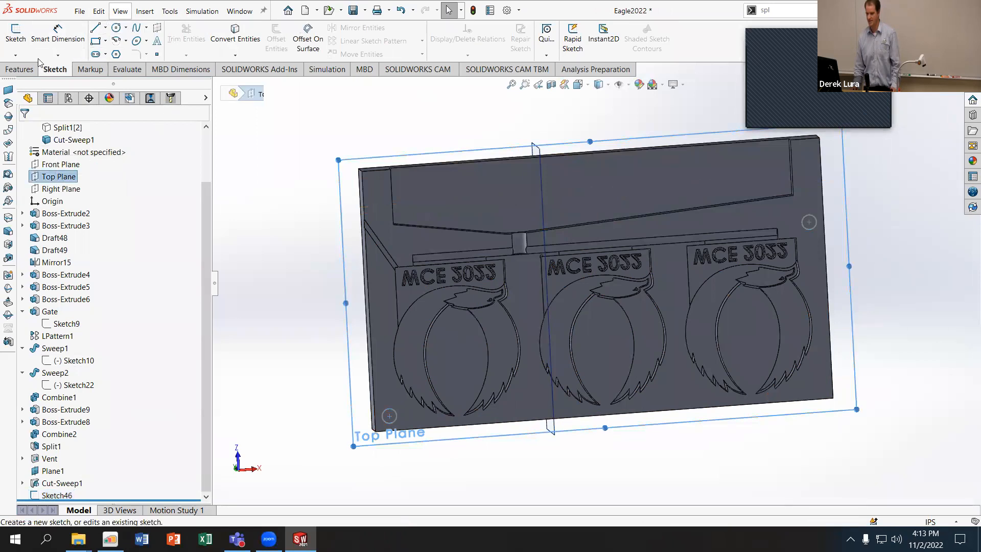
left_click(16, 32)
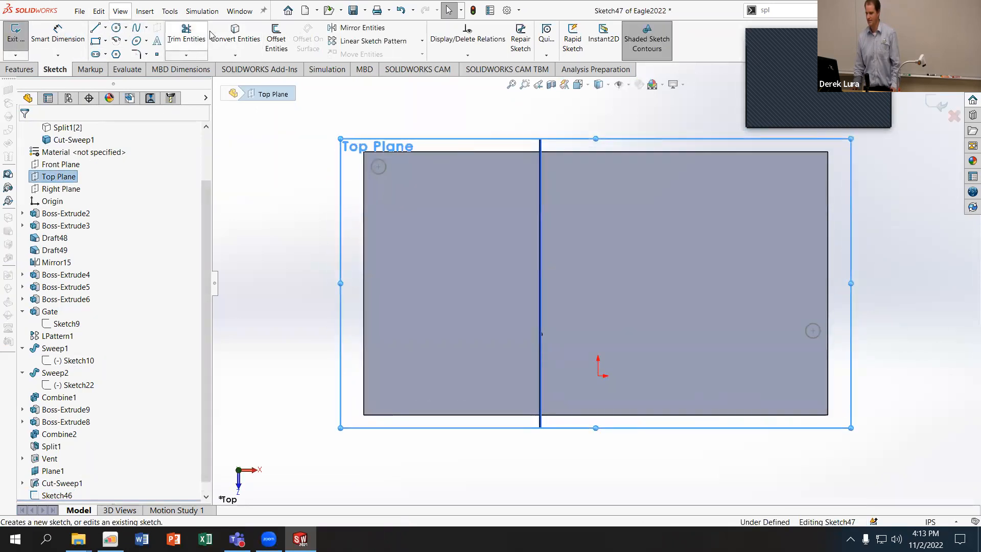
Step: Try to offset both alignment circles outward by 0.01 in within a single offset operation
left_click(275, 41)
left_click(378, 166)
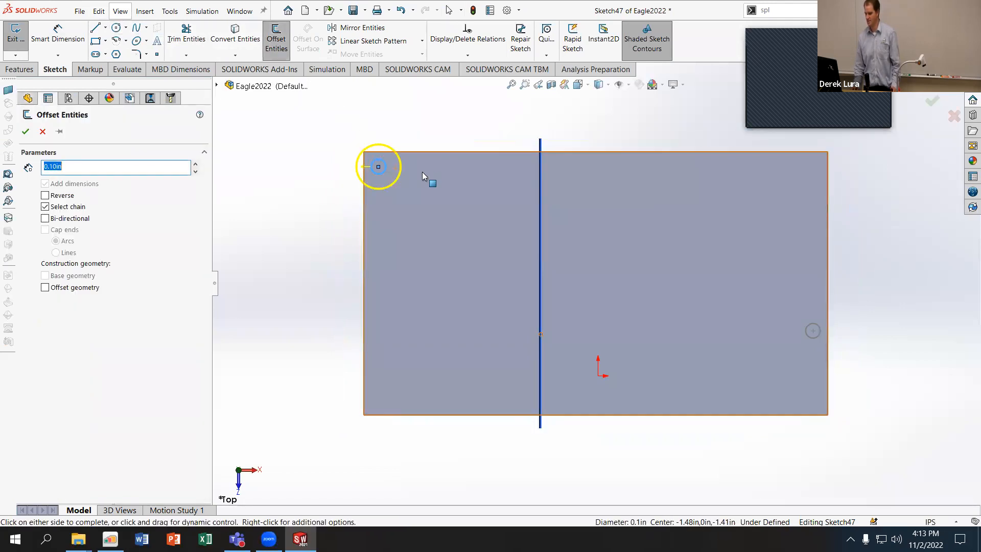
type(".01")
key("Return")
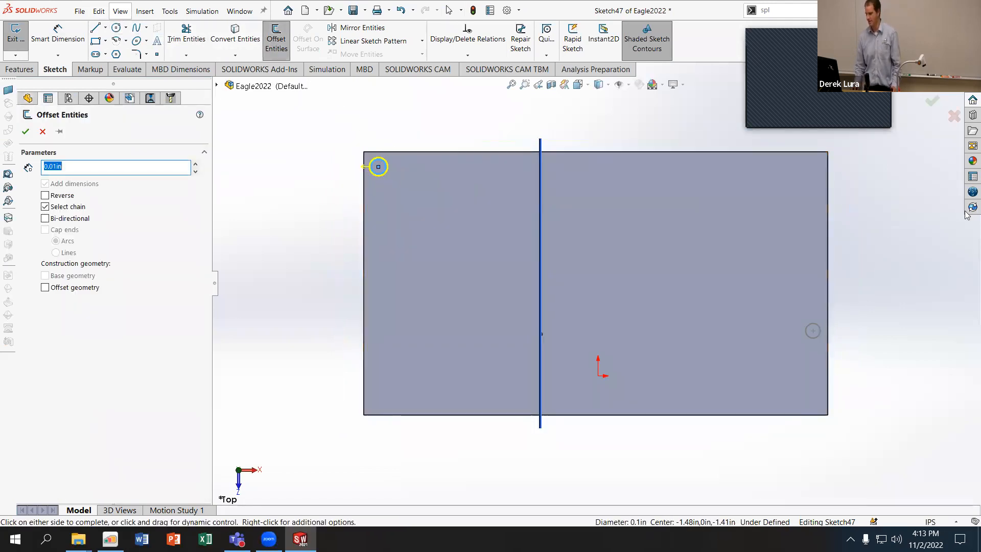
left_click(814, 332)
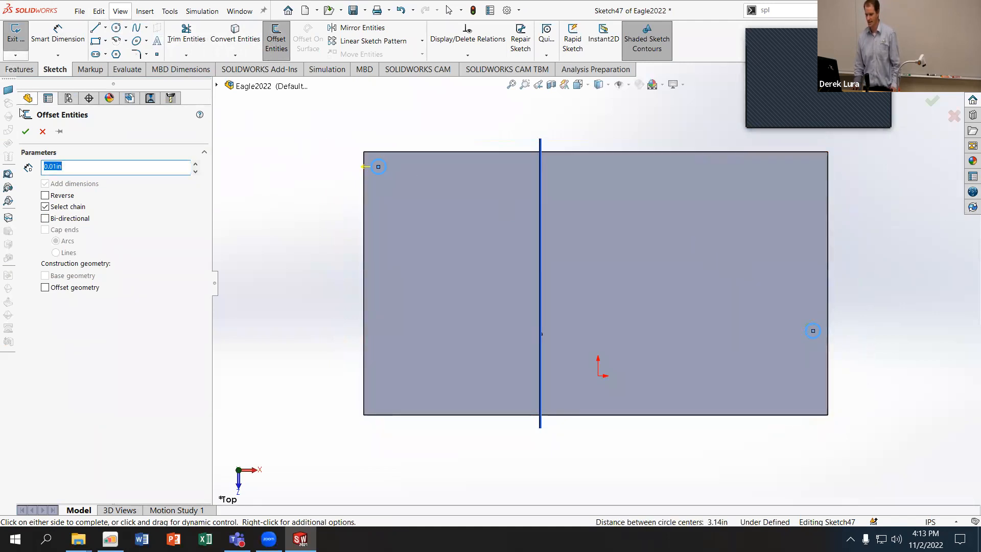
left_click(25, 132)
left_click(569, 311)
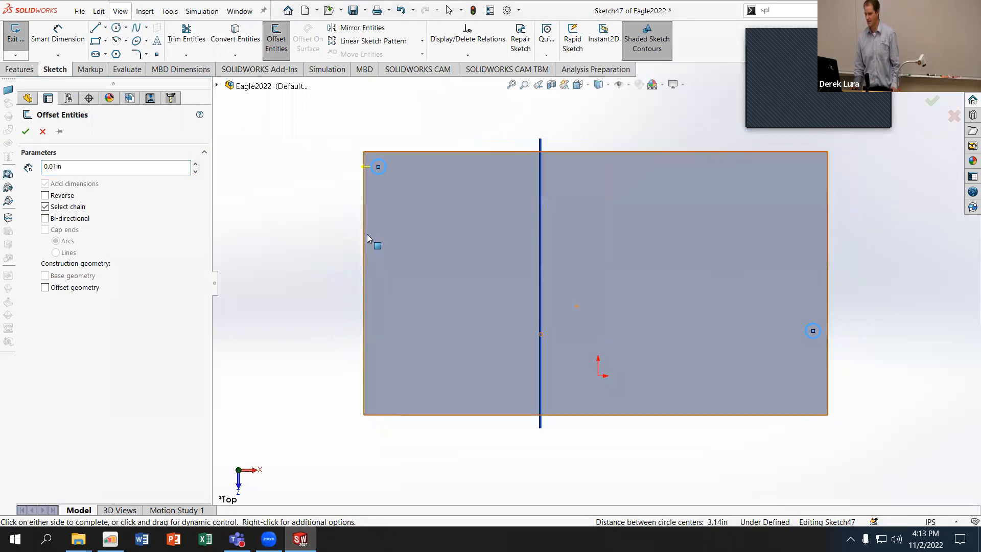
left_click(42, 132)
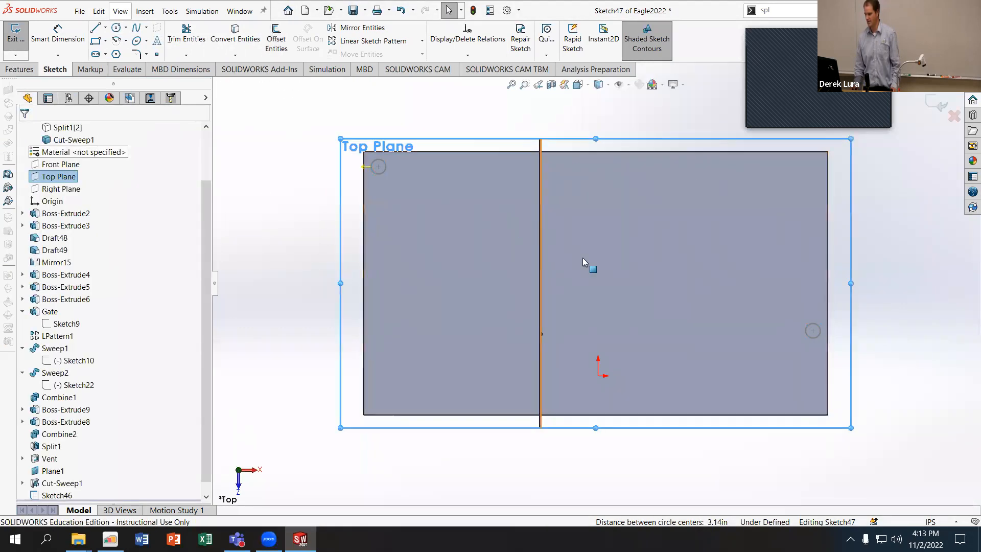
Step: Offset each of the two alignment circles outward by 0.01 in separately and finish the clearance sketch
left_click(276, 38)
left_click(380, 169)
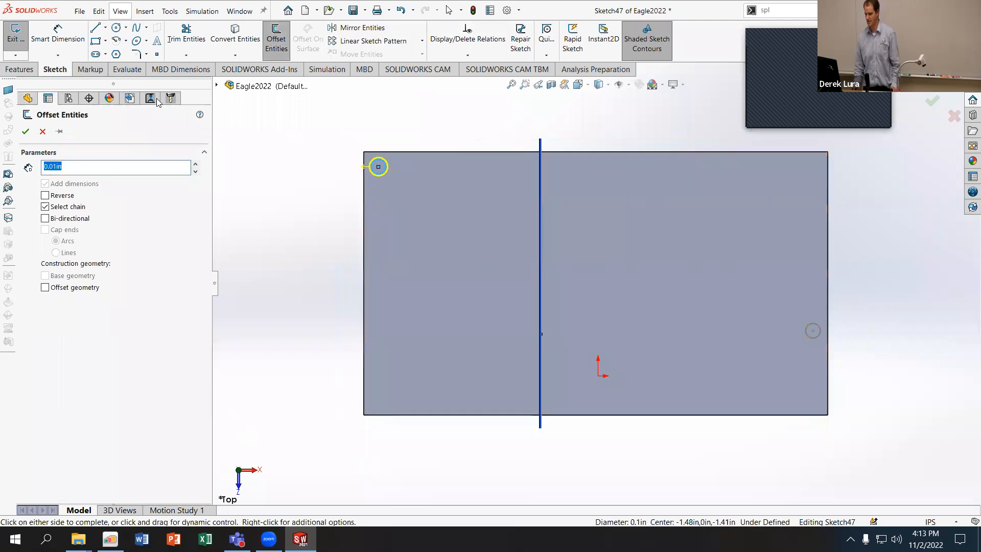
left_click(26, 132)
left_click(276, 38)
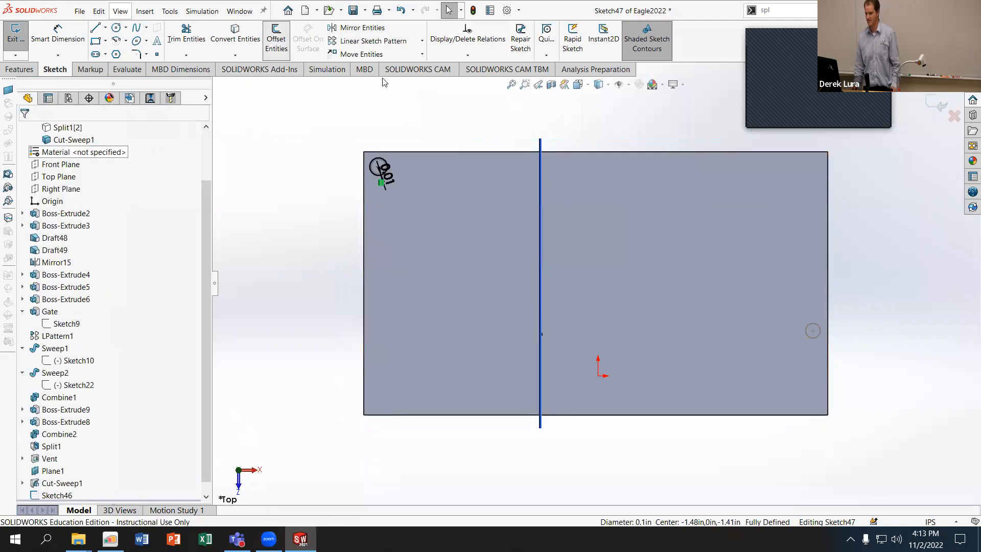
left_click(811, 332)
left_click(26, 132)
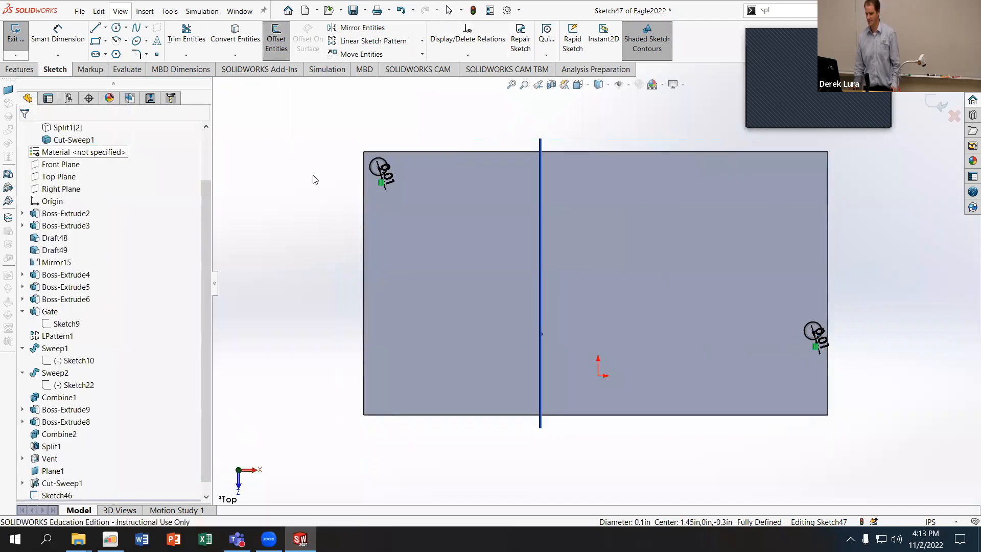
mouse_move(317, 197)
middle_mouse_down()
mouse_move(359, 219)
mouse_move(429, 293)
mouse_move(459, 306)
middle_mouse_up()
left_click(936, 104)
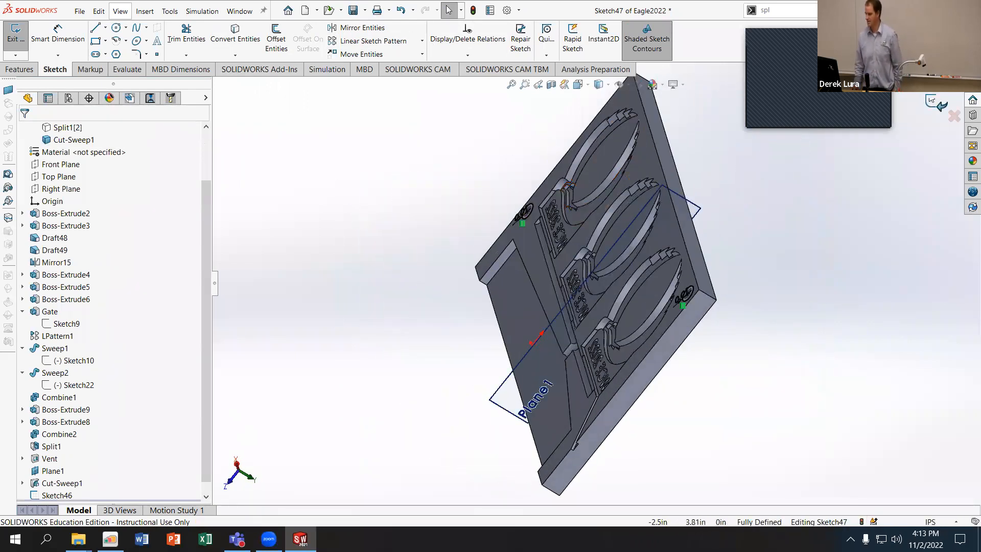
Step: Show the hidden mold half Split1[2]
scroll(53, 257, "up", 2)
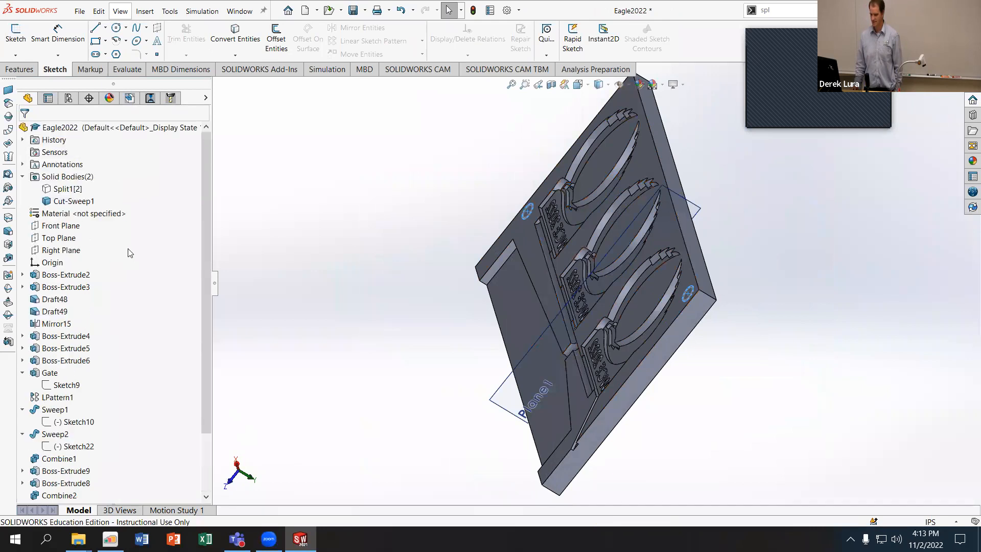
right_click(71, 188)
left_click(90, 174)
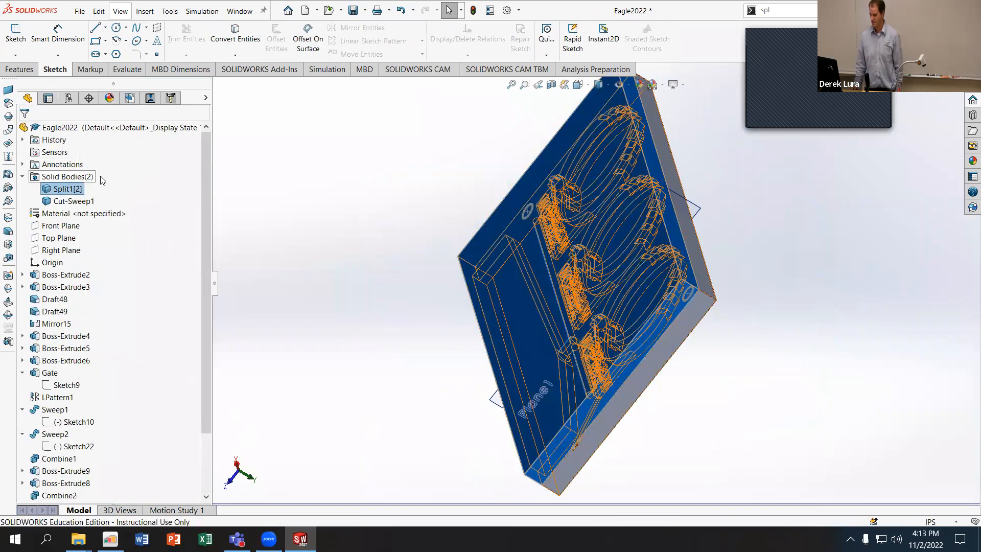
Step: Start an extruded cut from the offset circle sketch with a 0.5° draft angle
scroll(81, 408, "down", 2)
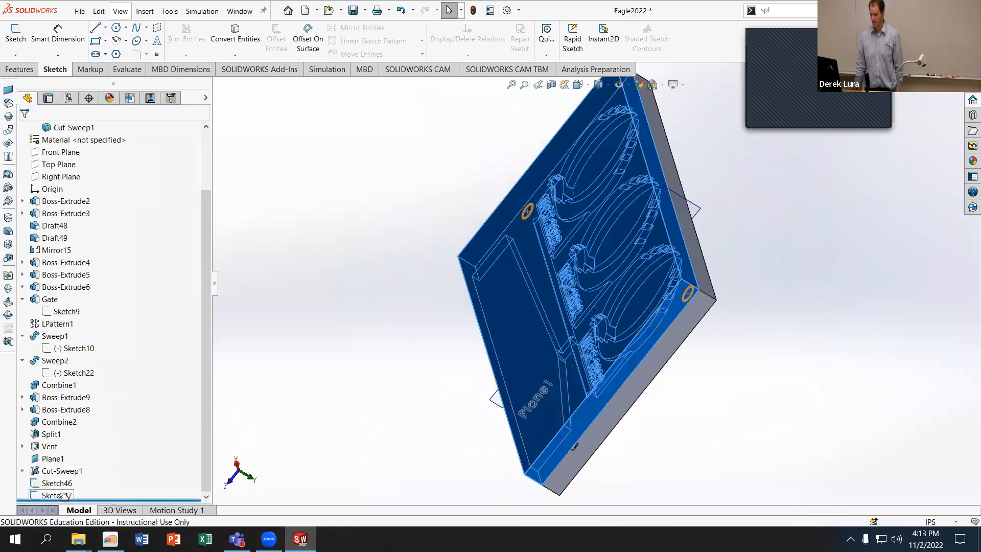
left_click(56, 494)
left_click(19, 69)
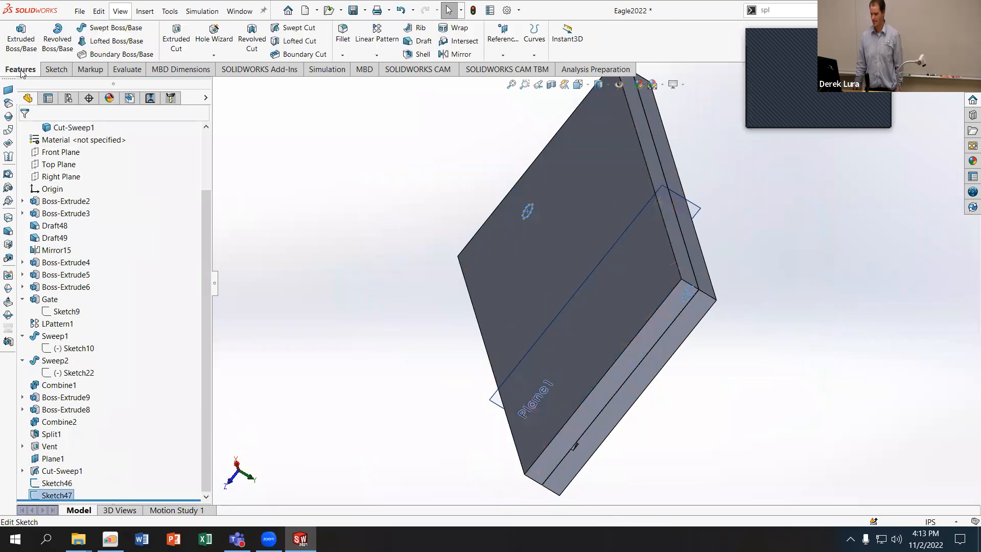
left_click(179, 36)
middle_click_drag(290, 162, 257, 129)
left_click(36, 283)
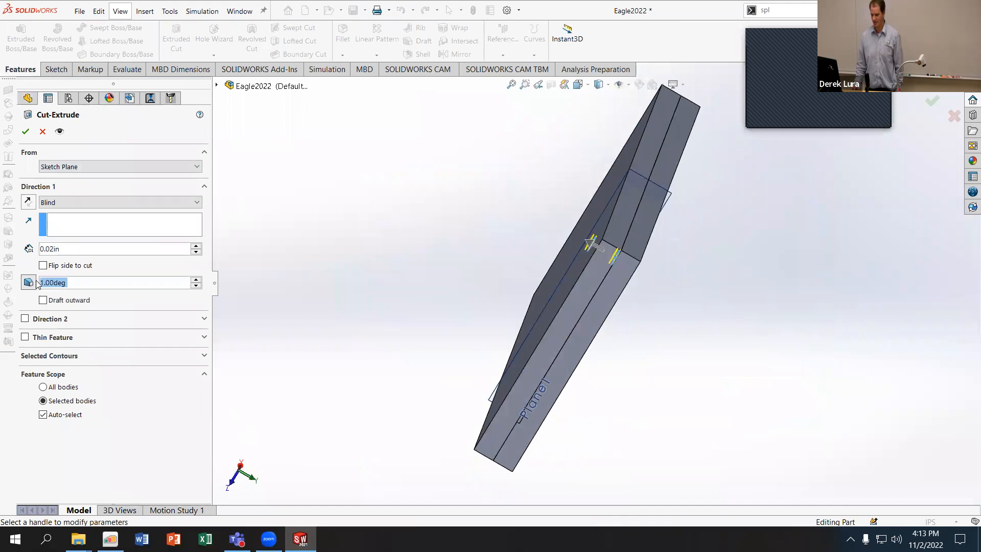
type("2")
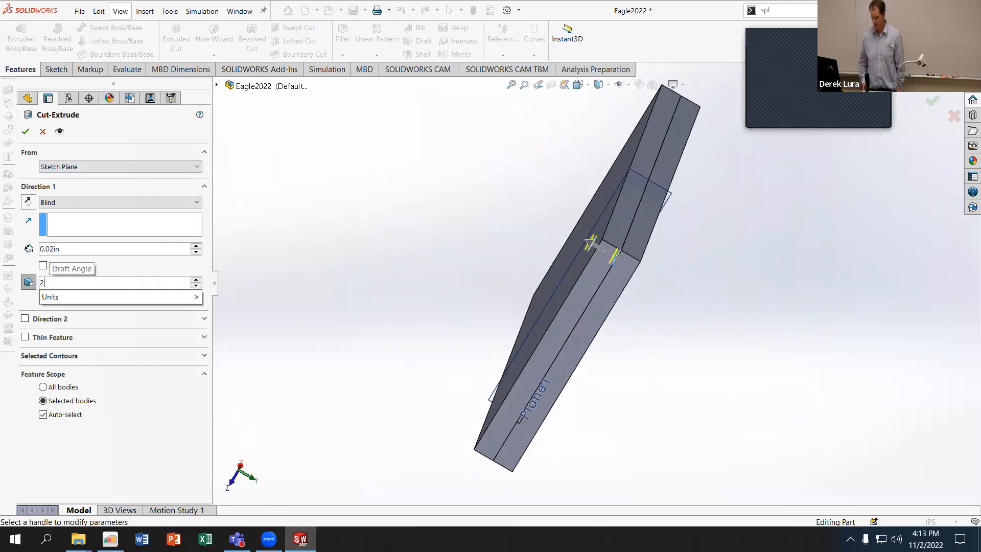
key("Return")
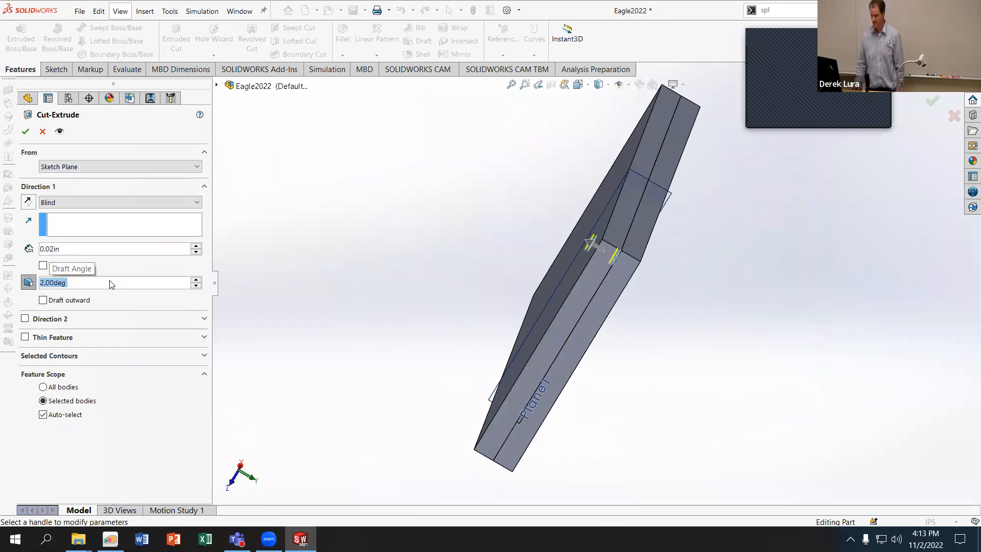
type(".5")
key("Return")
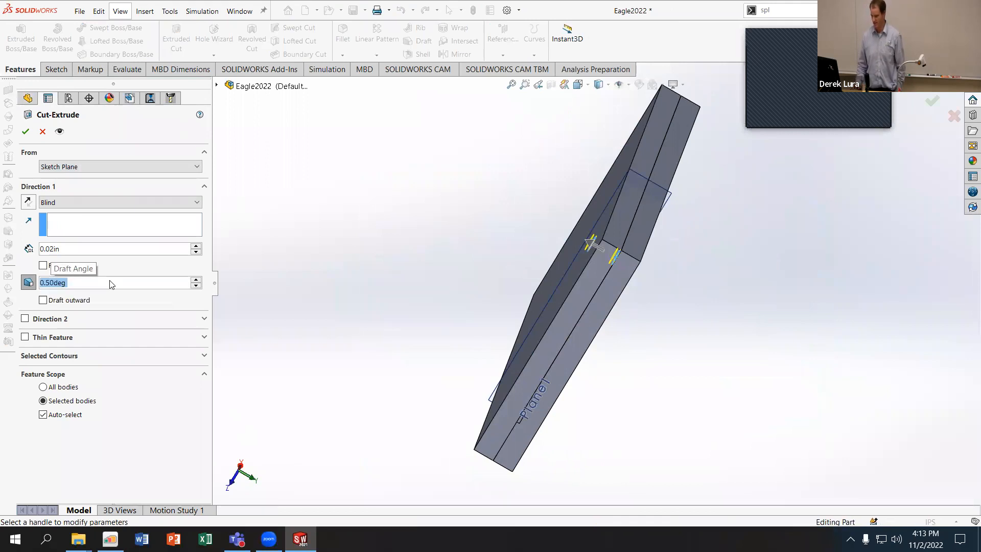
Step: Set the clearance hole cut's end condition to Through All and create the cut
middle_click_drag(494, 145, 504, 164)
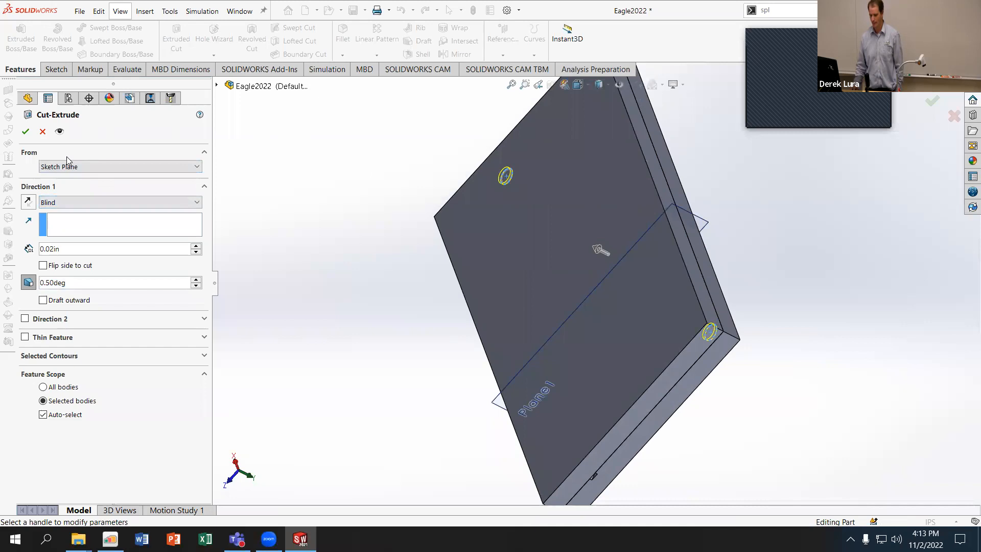
left_click(74, 203)
left_click(67, 214)
middle_click_drag(359, 264, 244, 219)
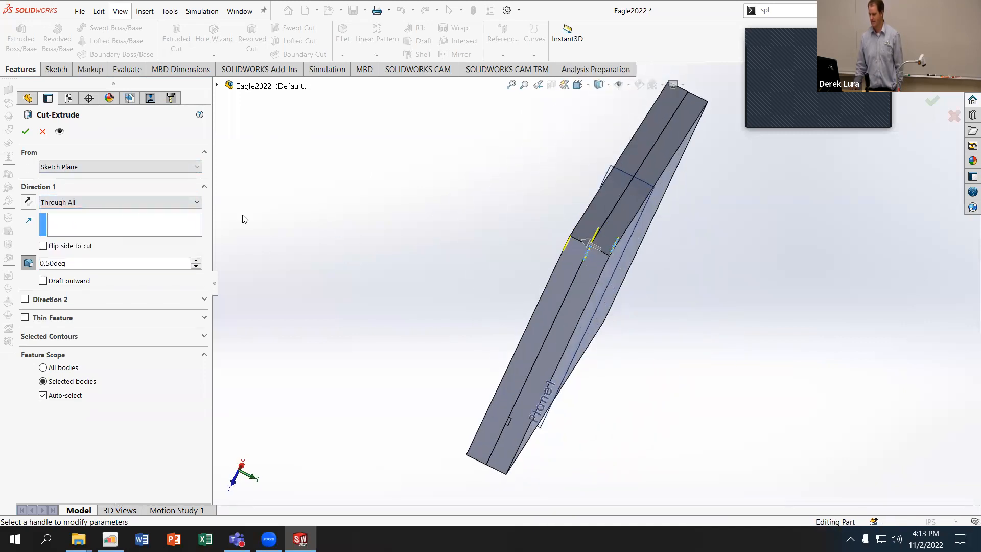
left_click(25, 131)
middle_click_drag(248, 208, 391, 284)
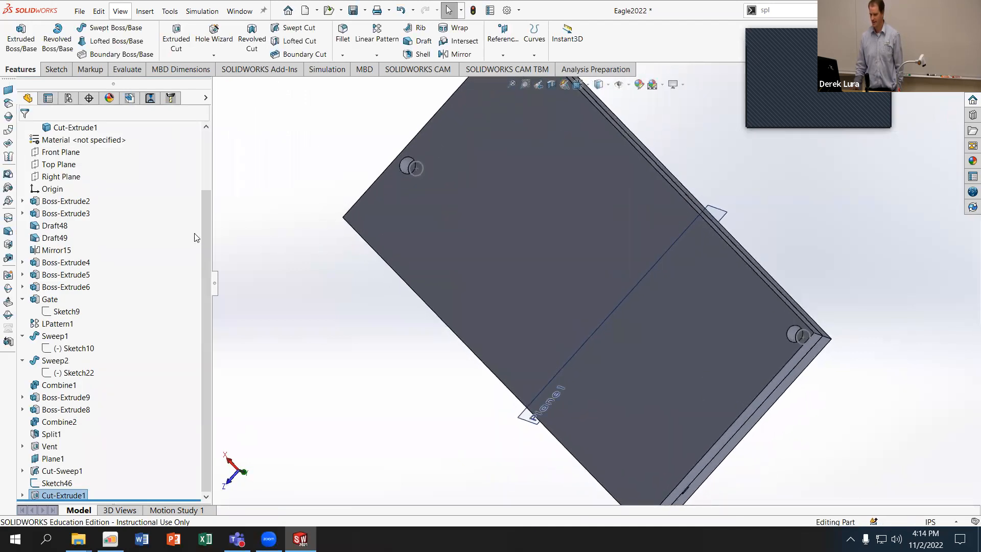
Step: Extrude the original 0.1 in circles (Sketch46) with a 5° draft up to the outer face of the mold half with the holes
left_click(57, 483)
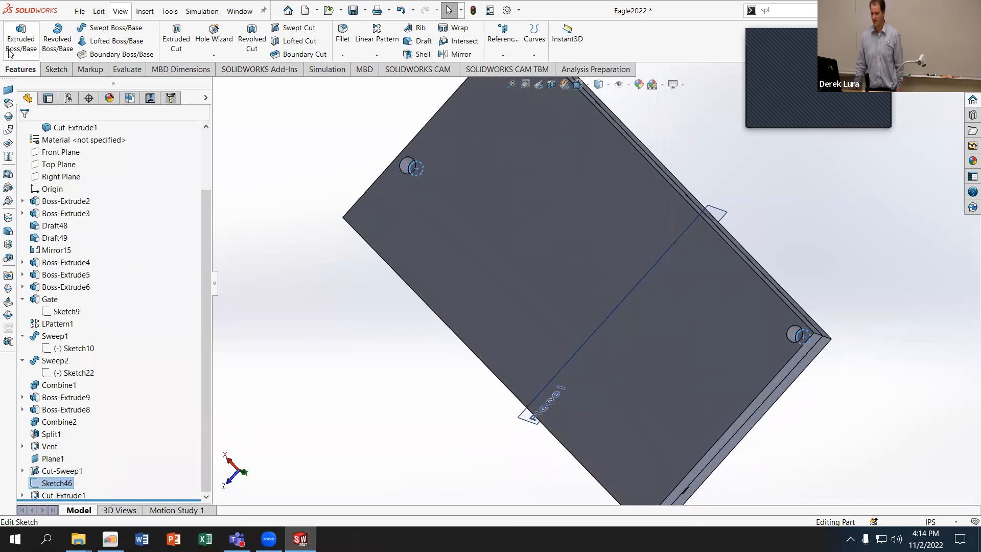
left_click(21, 38)
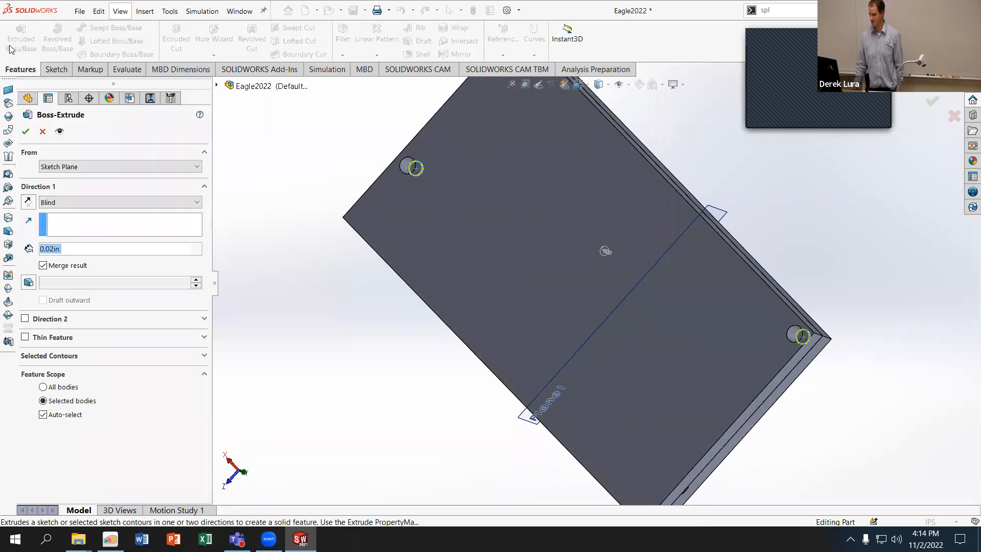
left_click(29, 282)
type("5.00deg")
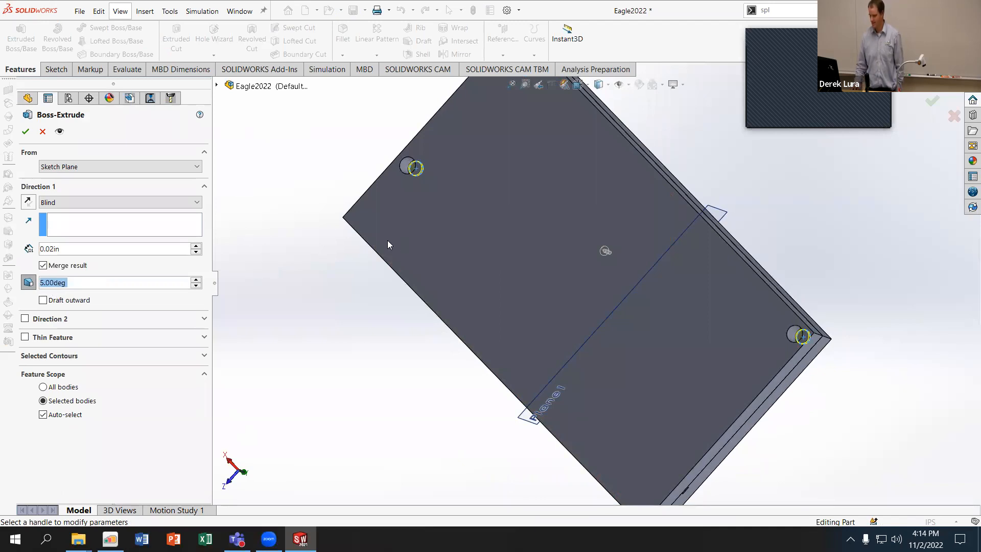
key("Return")
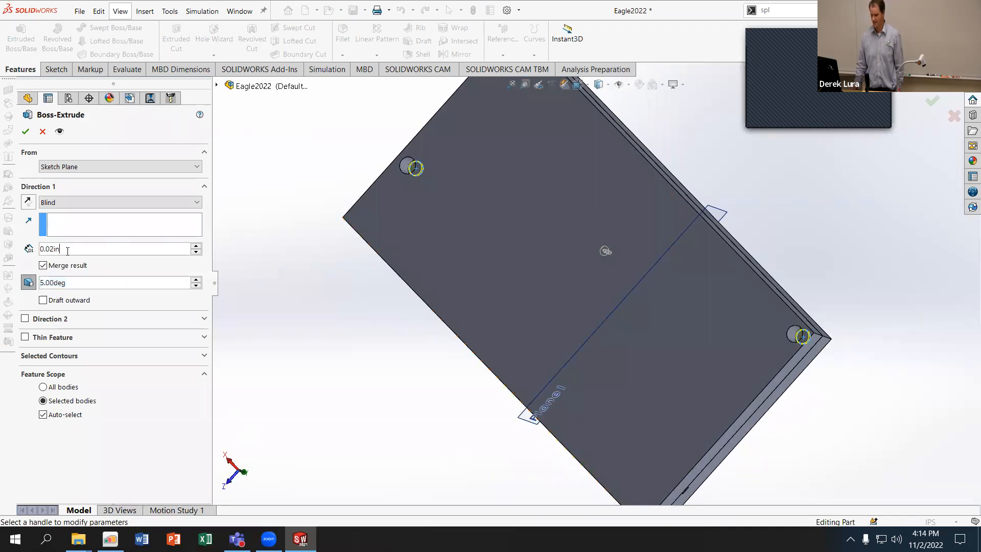
left_click(80, 203)
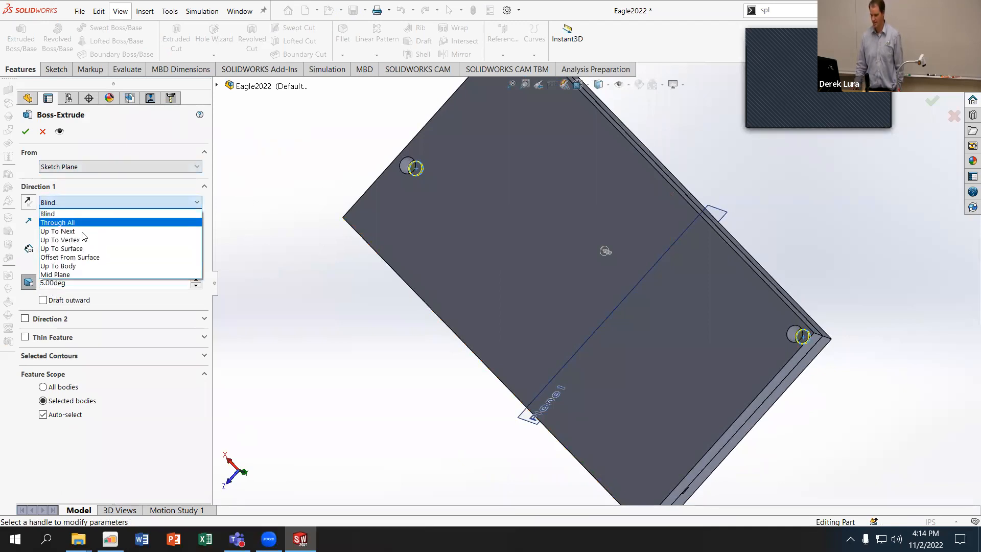
left_click(83, 246)
left_click(421, 241)
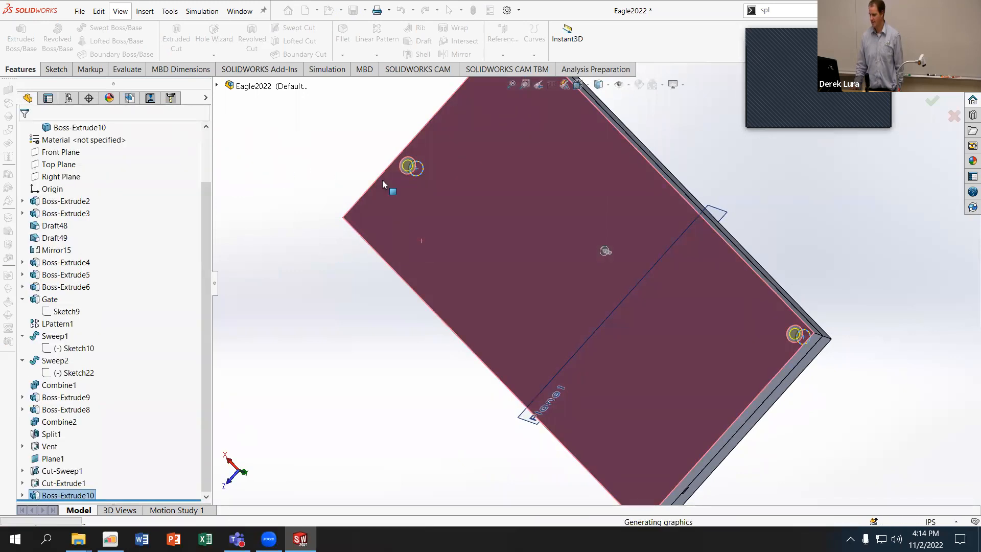
Step: Reopen the alignment pin extrusion Boss-Extrude10 for editing
middle_click_drag(382, 180, 292, 157)
middle_click_drag(324, 214, 379, 197)
scroll(180, 213, "up", 3)
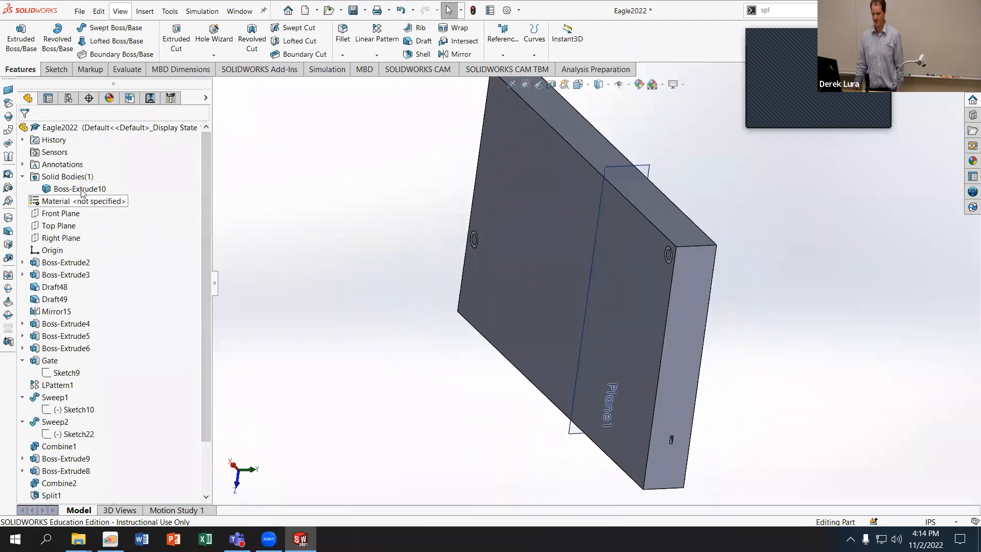
scroll(104, 224, "down", 2)
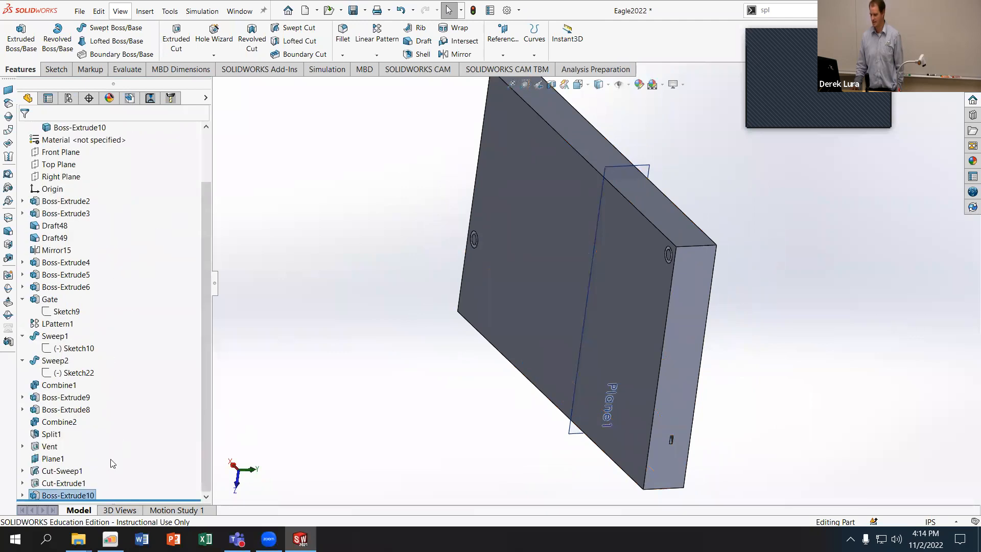
left_click(22, 495)
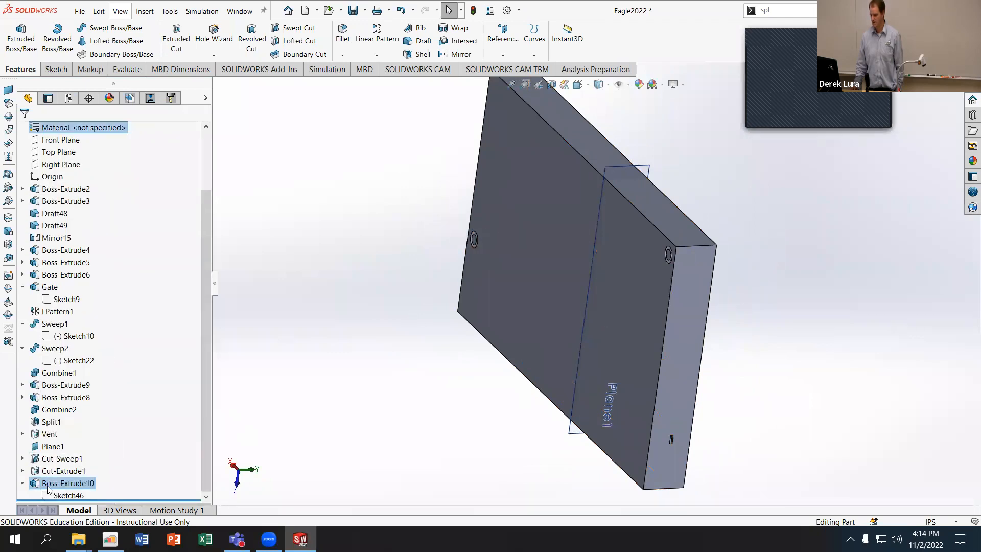
left_click(48, 484)
left_click(52, 449)
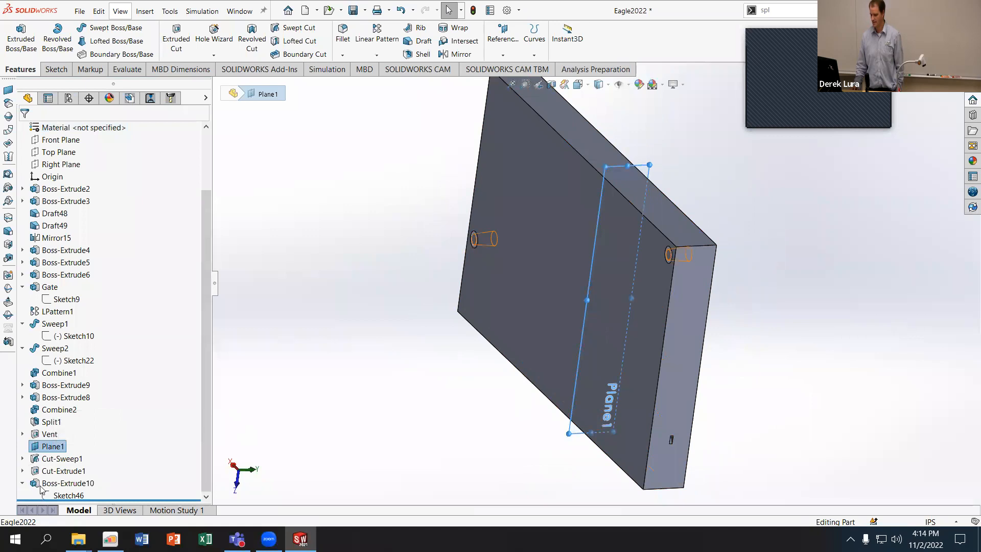
left_click(61, 483)
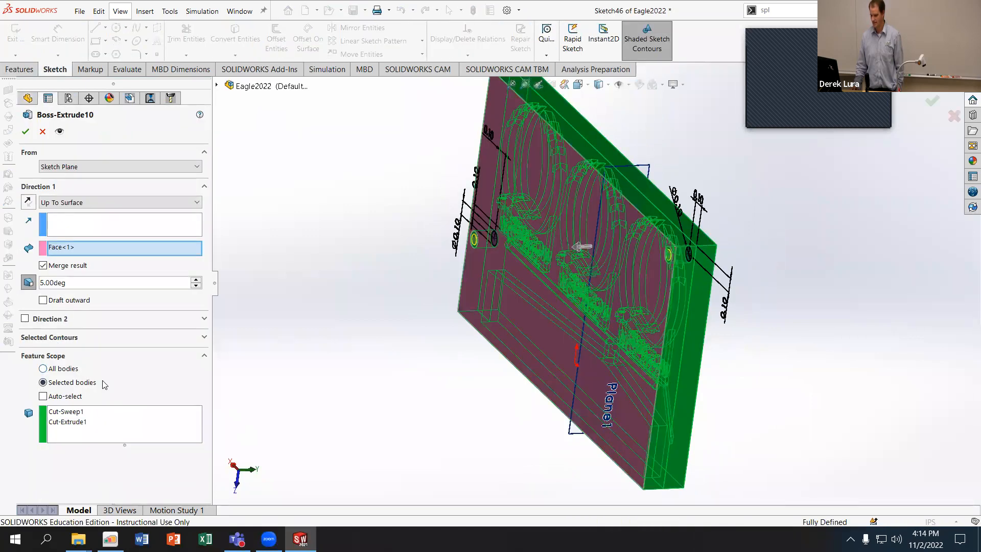
Step: Restrict the pin extrusion's feature scope to the Cut-Sweep1 mold half only and accept the change
left_click(72, 421)
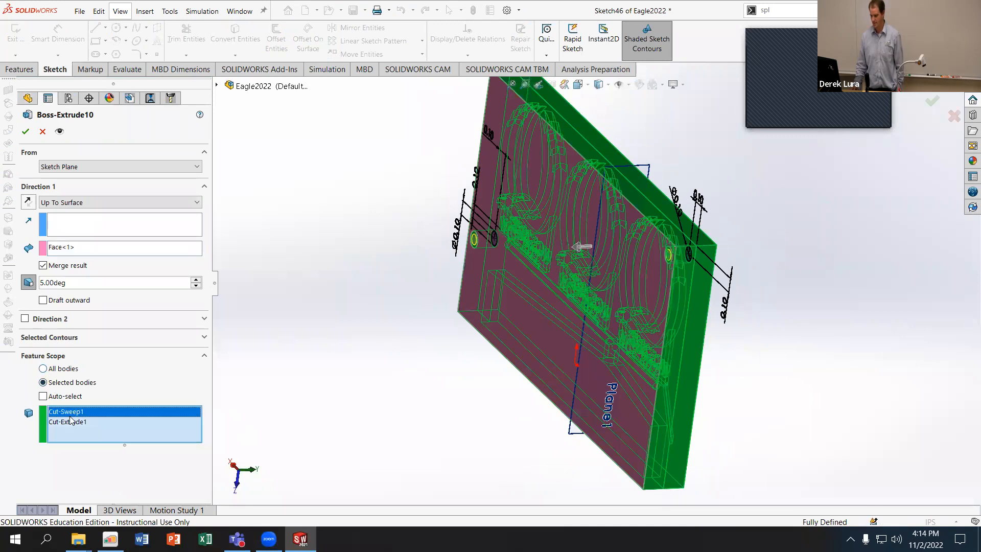
middle_click_drag(476, 301, 456, 300)
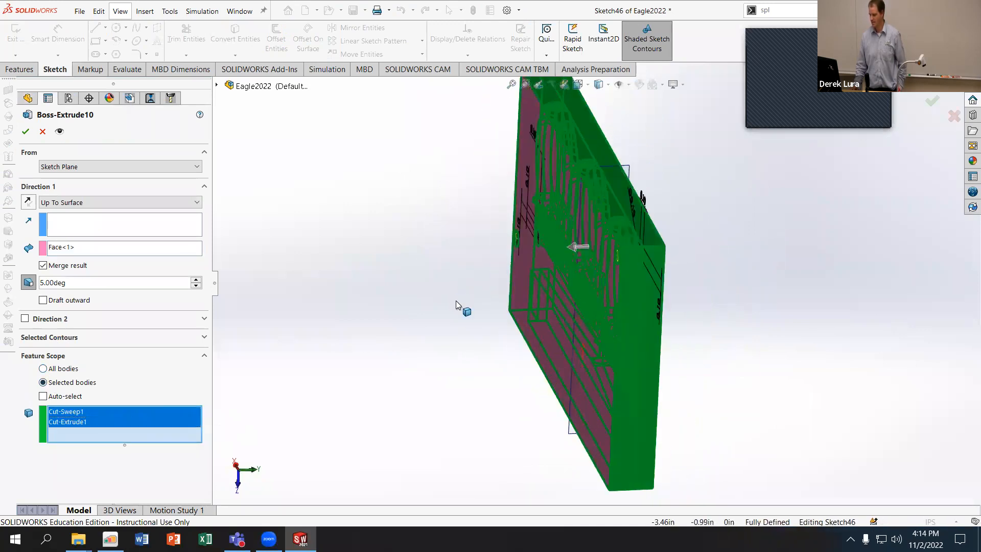
left_click(80, 421)
left_click(79, 420)
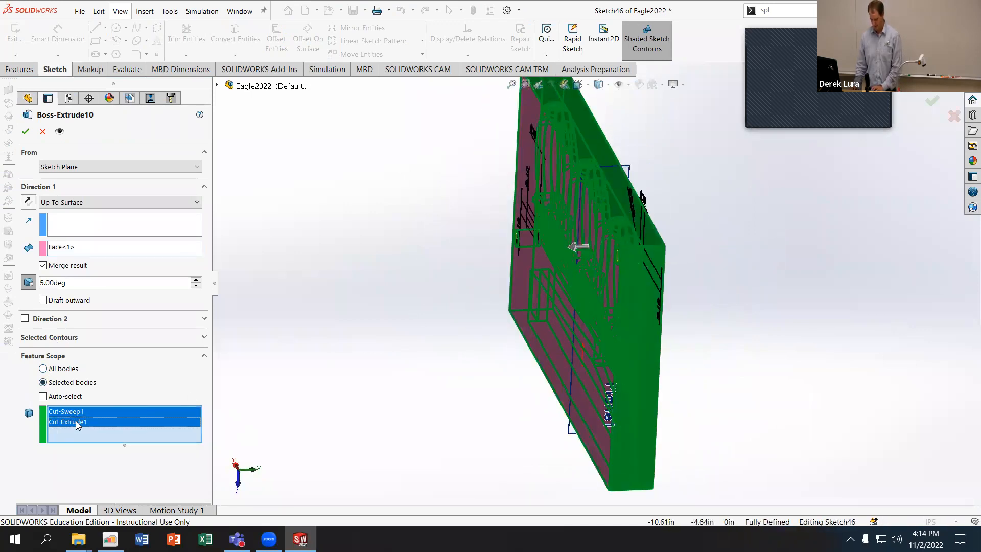
key("Delete")
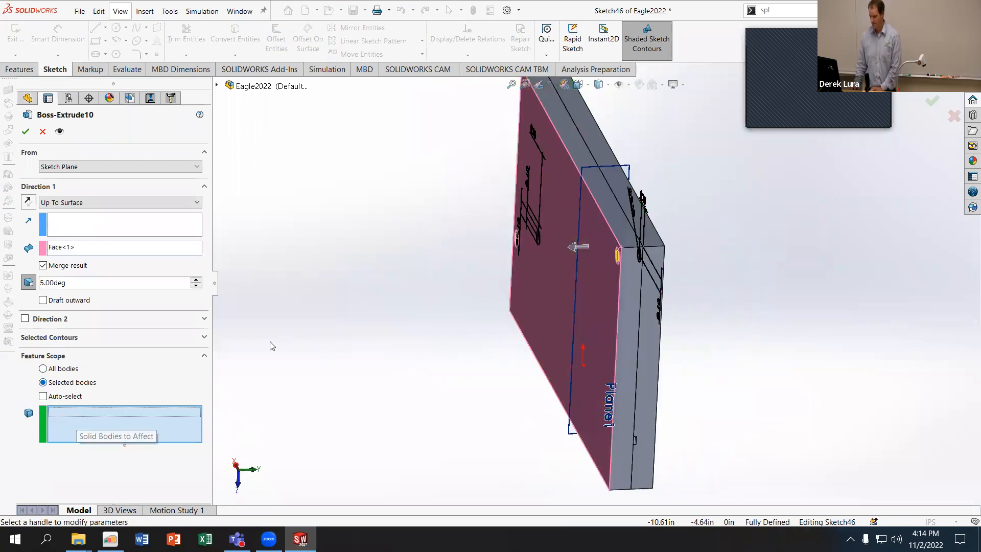
left_click(645, 297)
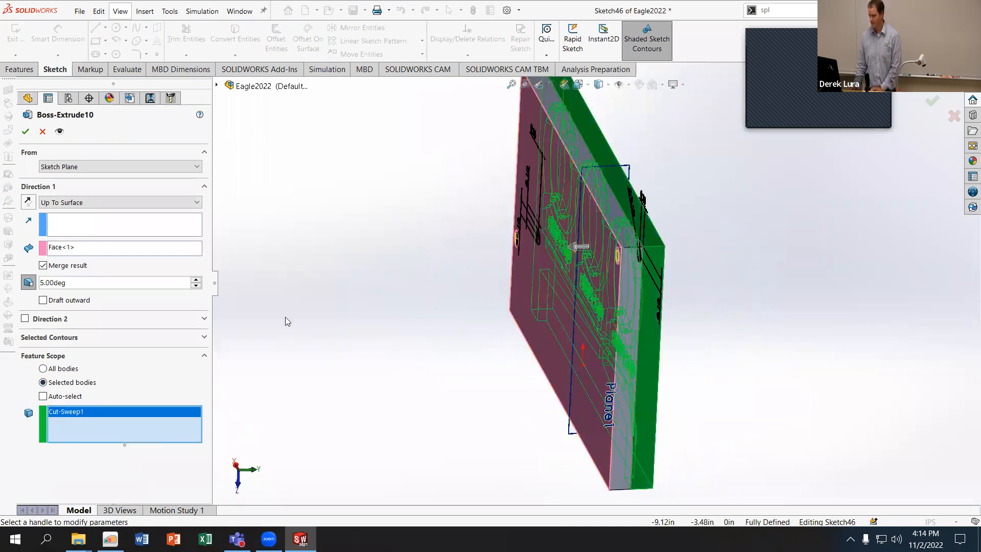
left_click(25, 131)
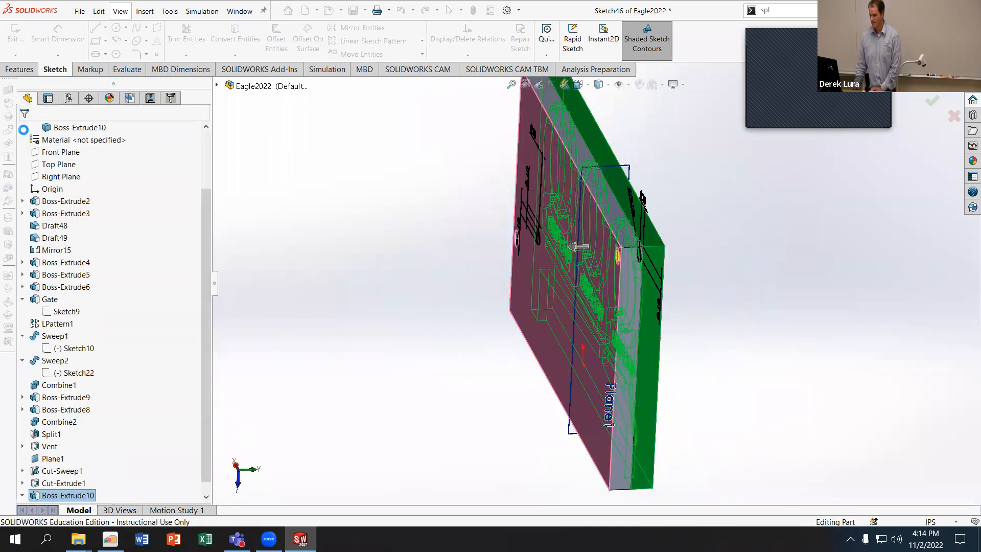
Step: Hide the Cut-Extrude1 mold half and examine the alignment pins on the other half
left_click(67, 176)
left_click(72, 188)
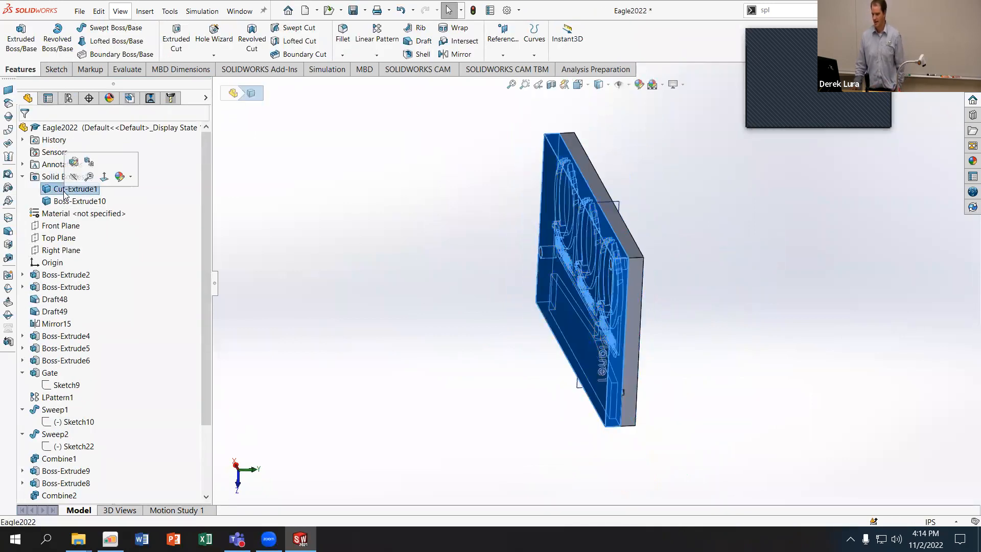
middle_click_drag(269, 190, 175, 267)
scroll(495, 218, "down", 3)
left_click(360, 232)
Step: Show the Cut-Extrude1 mold half again and hide the Boss-Extrude10 half to examine the cavities and alignment holes
right_click(82, 189)
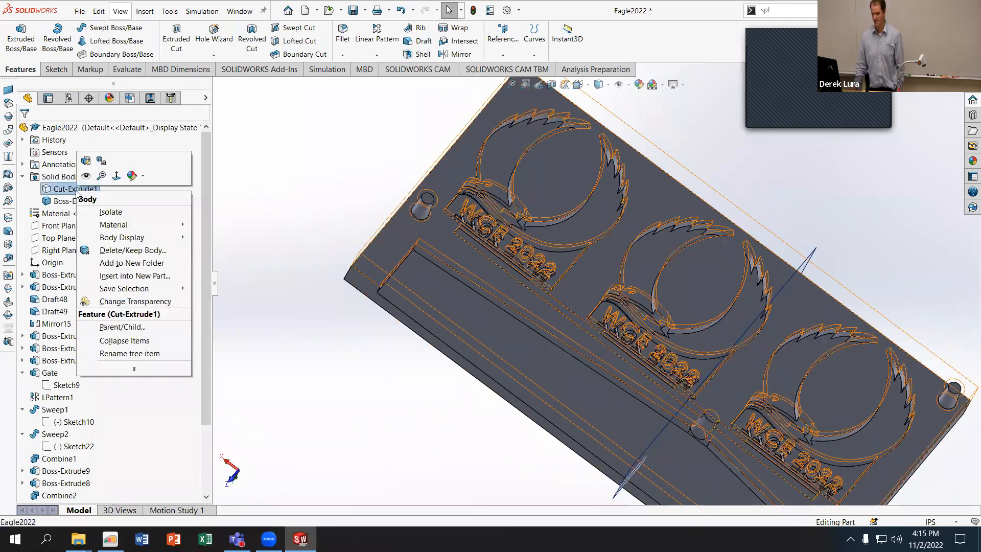
left_click(87, 176)
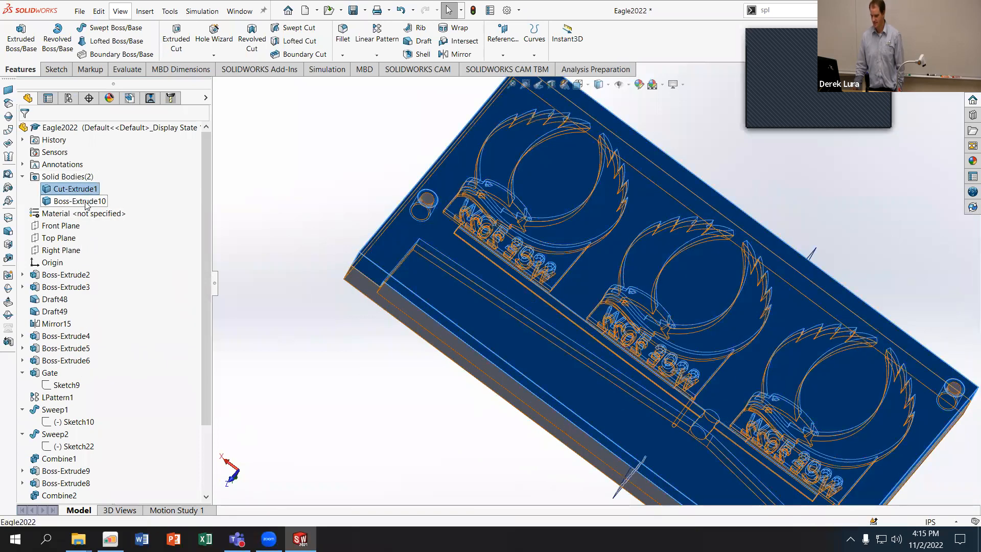
right_click(82, 200)
left_click(96, 187)
middle_click_drag(248, 208, 466, 383)
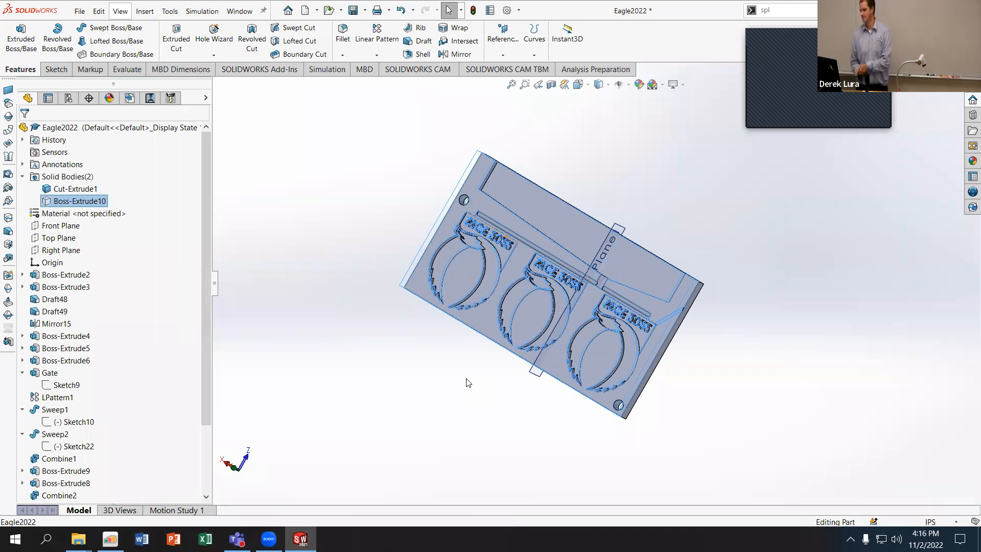
left_click(464, 381)
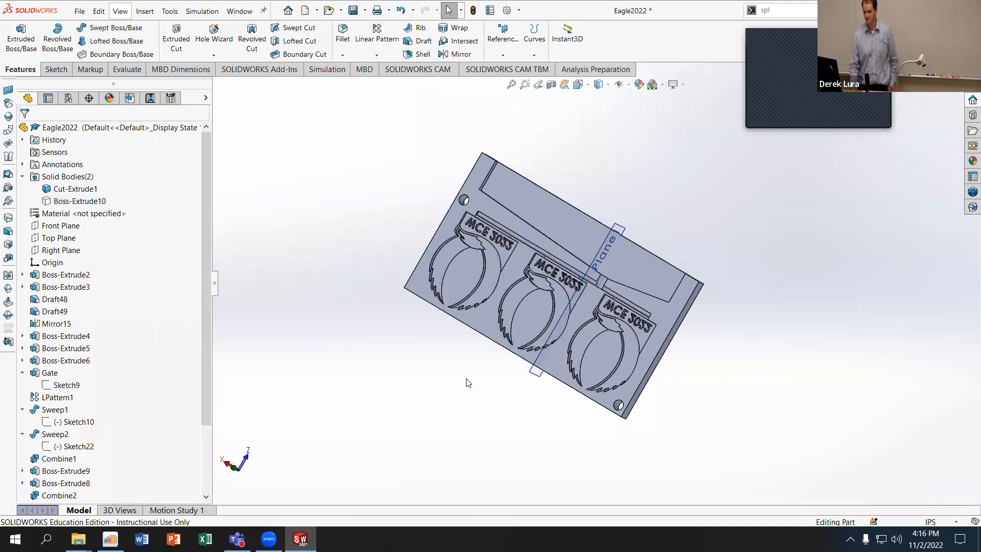
middle_click_drag(383, 335, 395, 420)
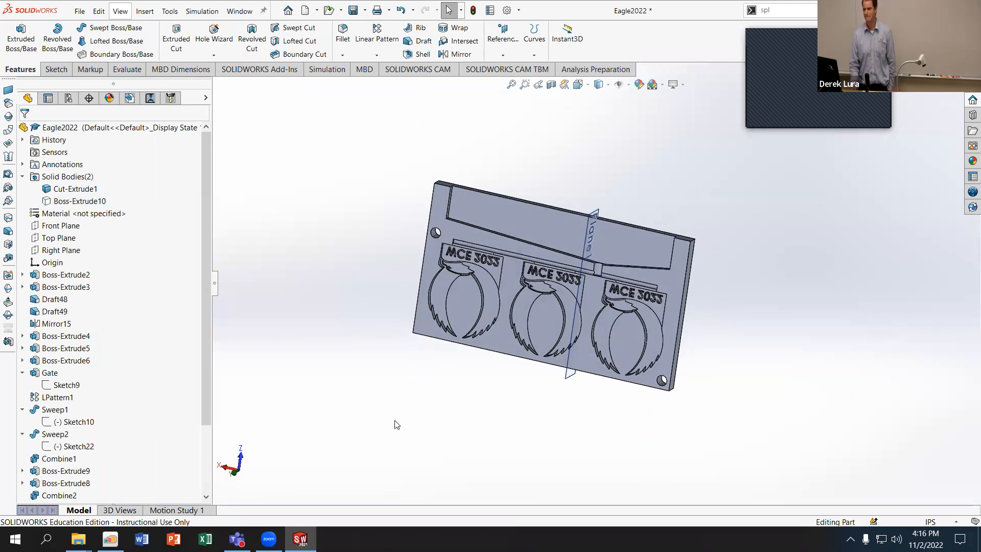